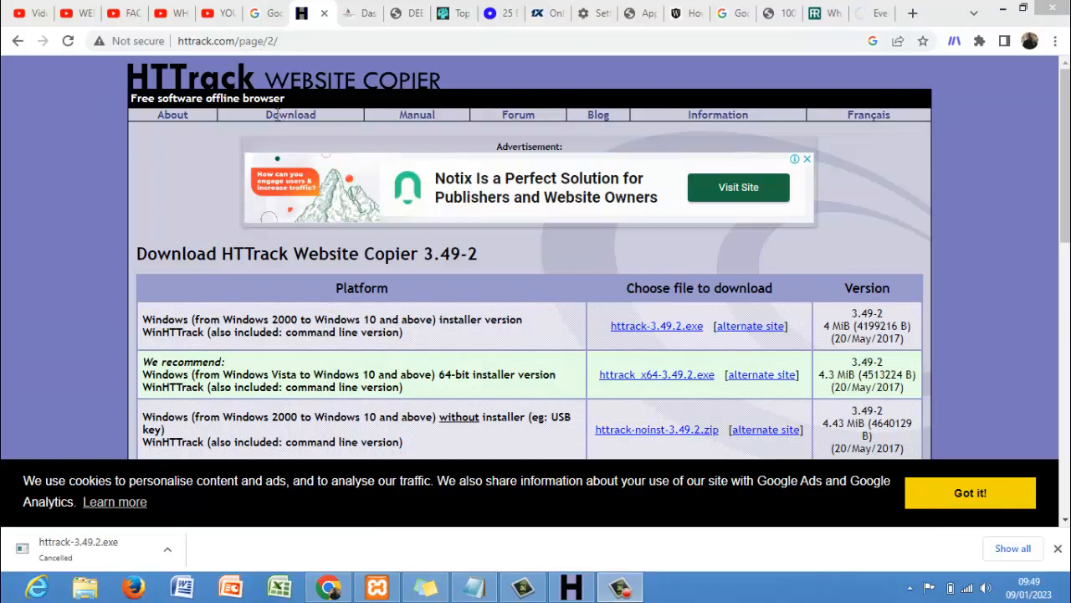
- Go back to the HTTrack home page and open its download section
{"action": "left_click", "coordinate": [15, 41]}
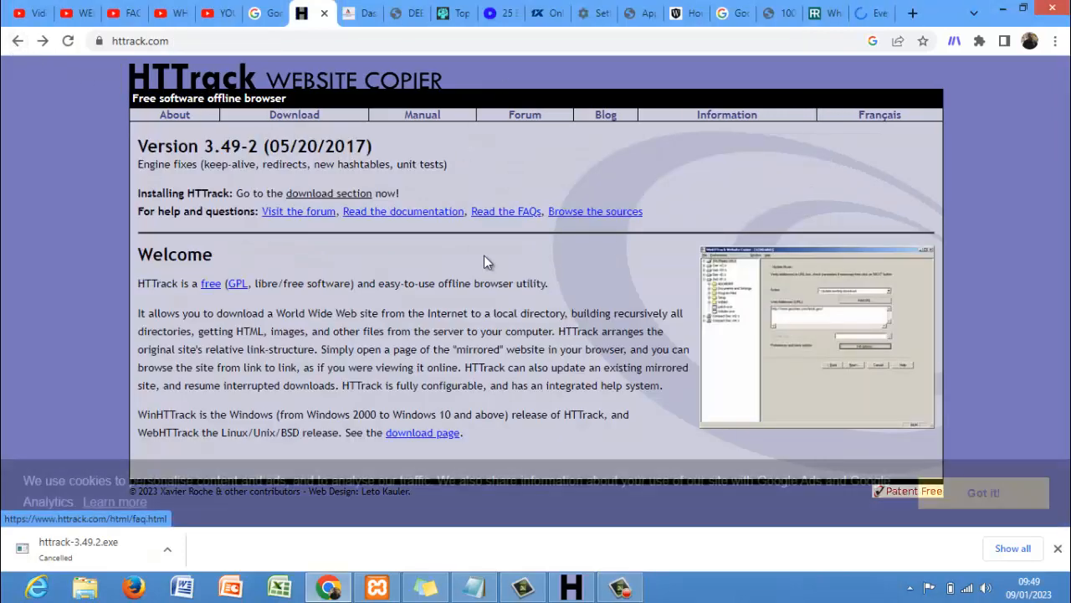
{"action": "left_click", "coordinate": [349, 194]}
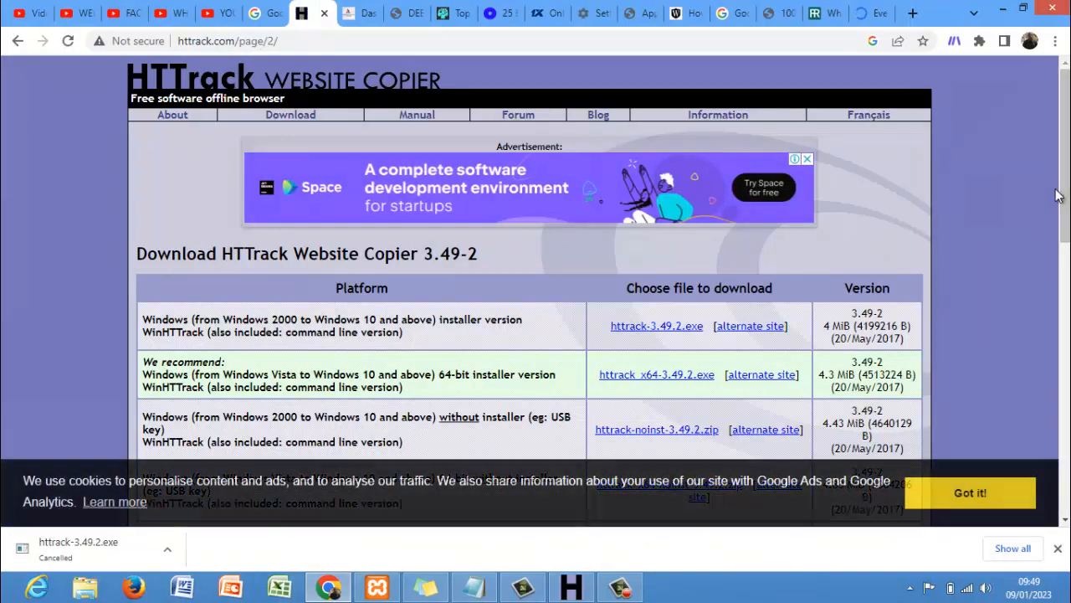
{"action": "scroll", "coordinate": [909, 267], "scroll_direction": "down", "scroll_amount": 3}
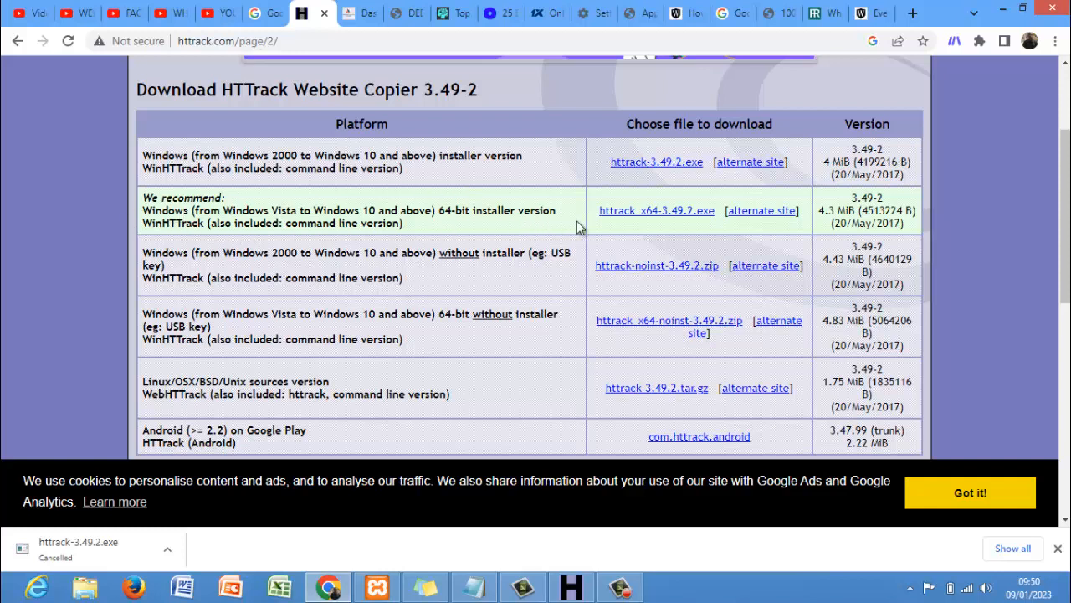
- Start downloading the 64-bit httrack_x64-3.49.2.exe installer, then cancel it
{"action": "left_click", "coordinate": [646, 216]}
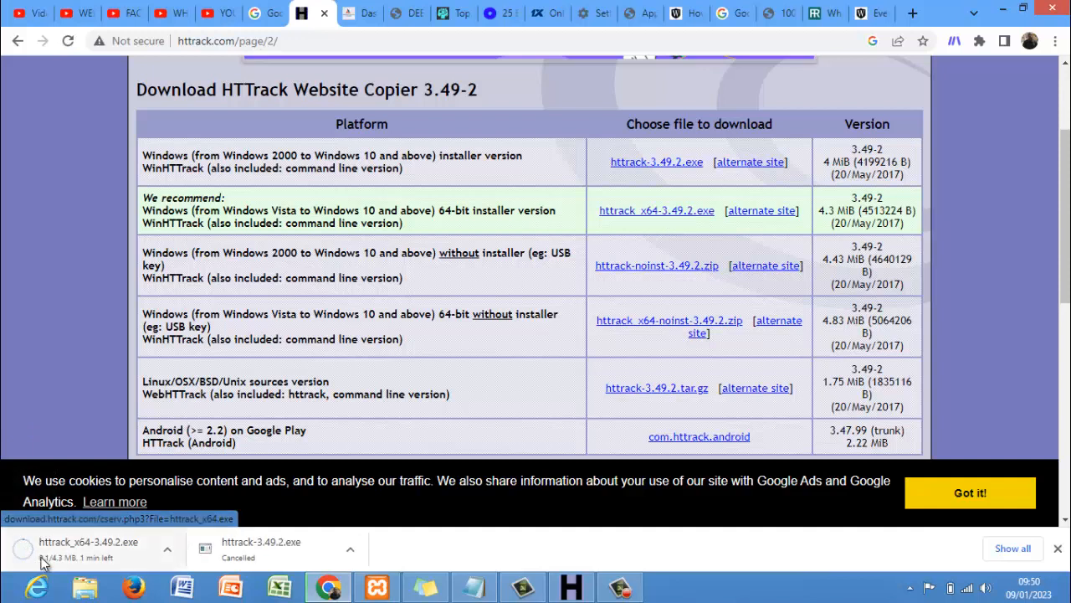
{"action": "left_click", "coordinate": [169, 553]}
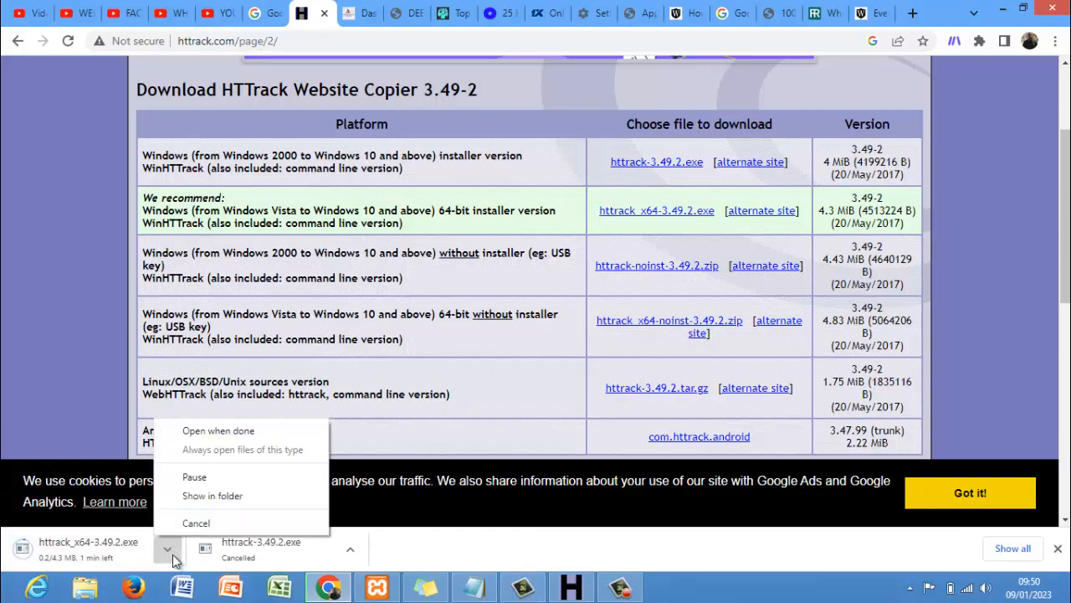
{"action": "left_click", "coordinate": [196, 523]}
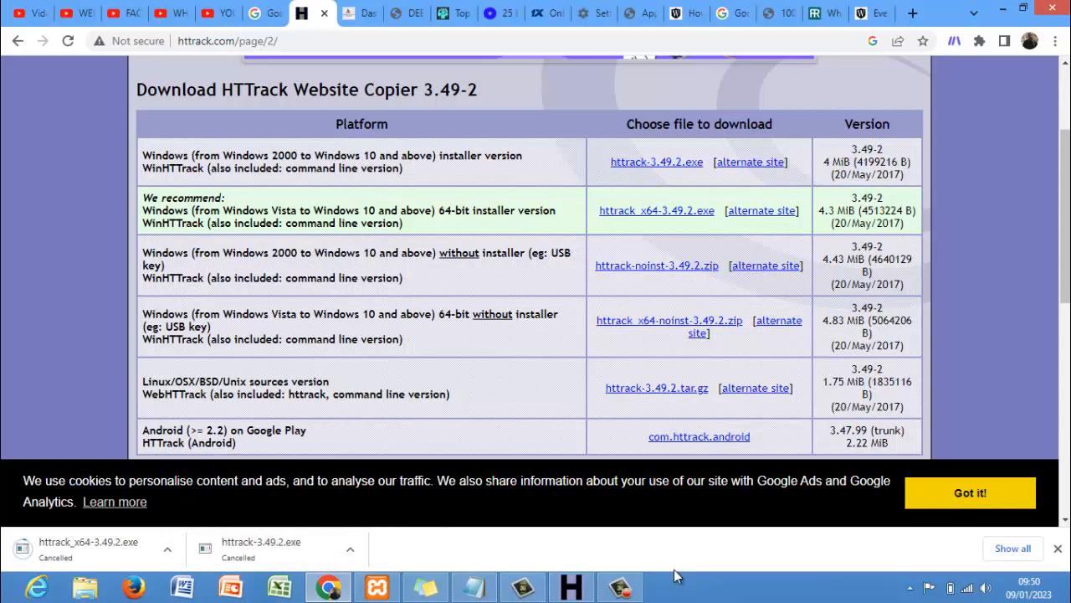
{"action": "left_click", "coordinate": [620, 588]}
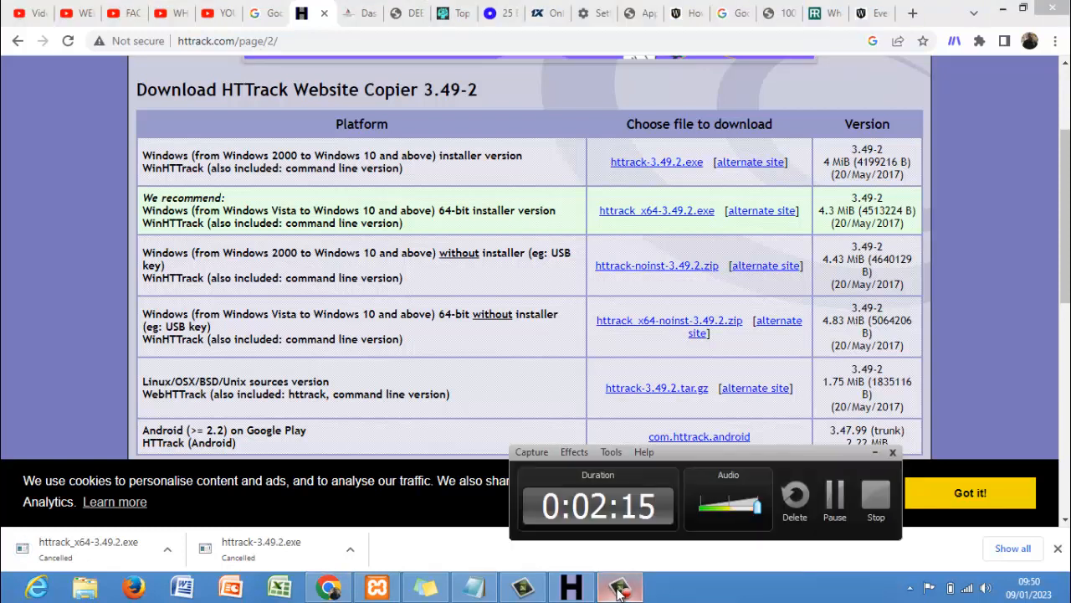
{"action": "left_click", "coordinate": [1028, 324]}
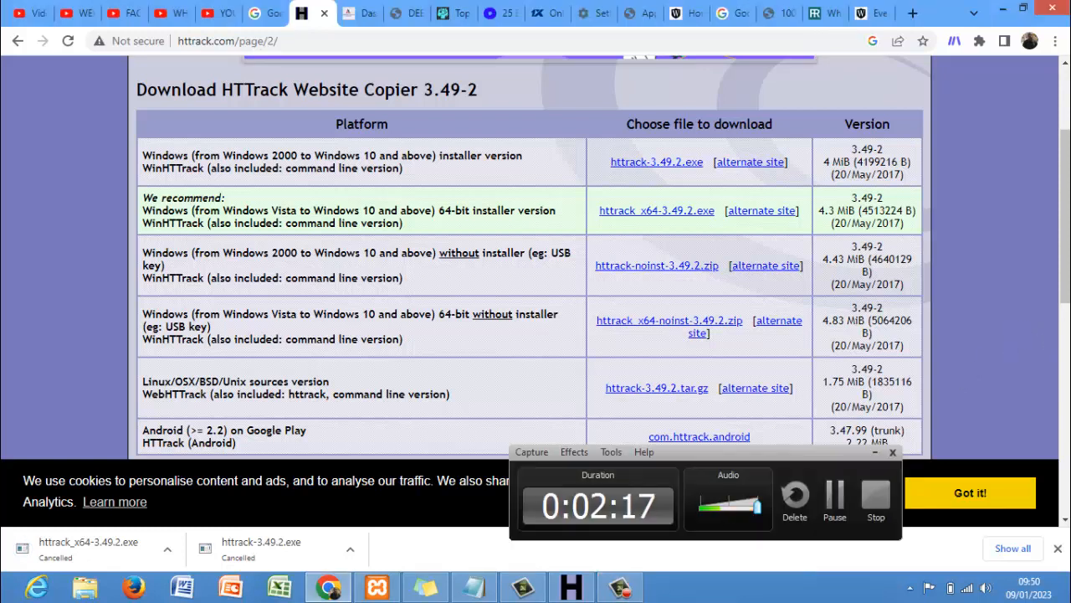
{"action": "mouse_move", "coordinate": [1065, 596]}
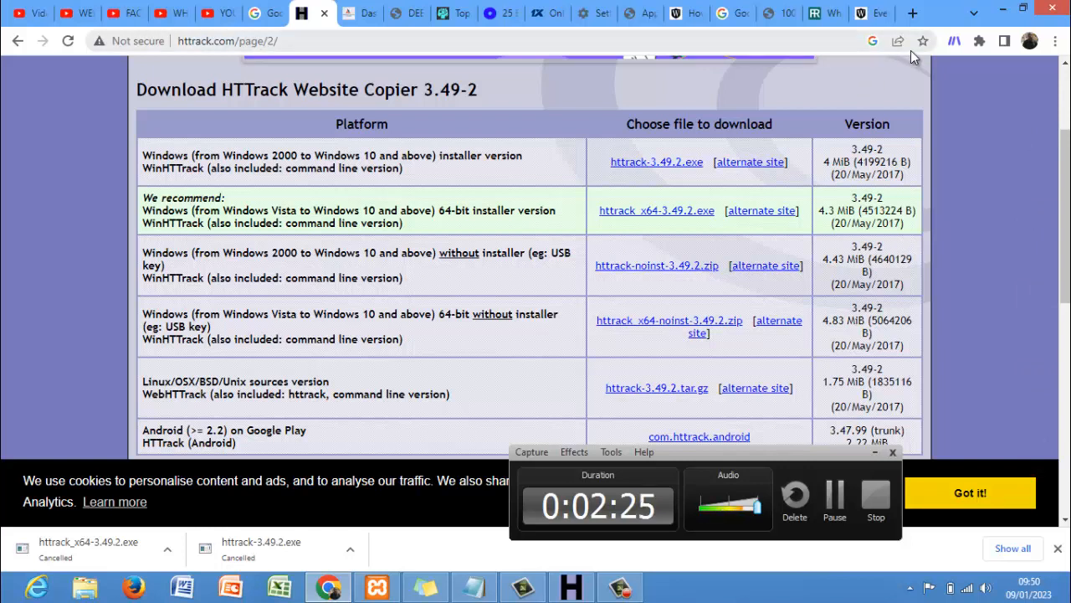
- Load reporthype.com in a new tab
{"action": "left_click", "coordinate": [912, 13]}
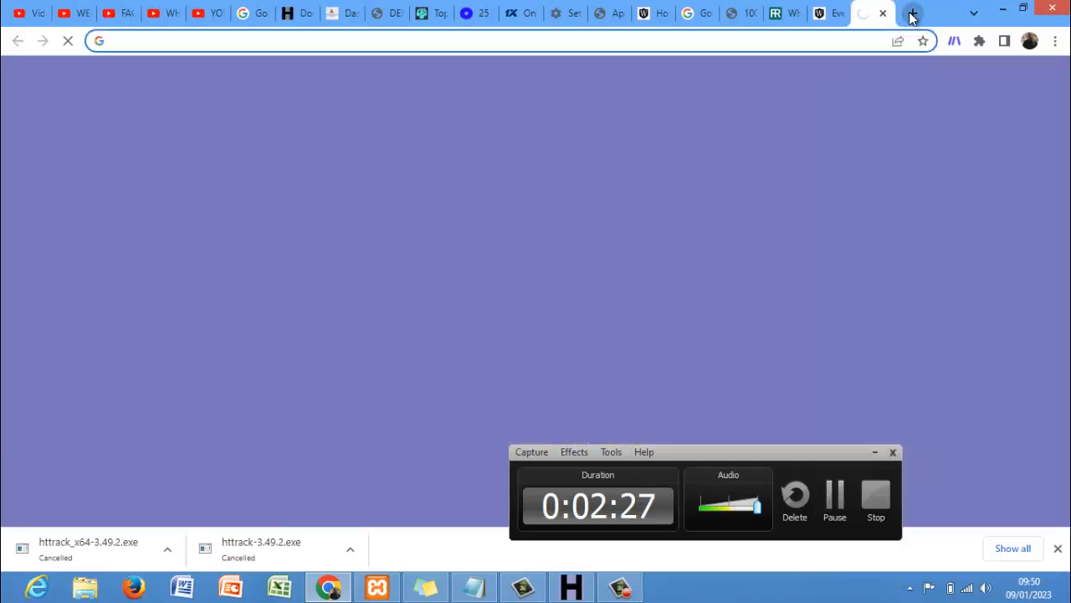
{"action": "type", "text": "vtu"}
{"action": "key", "text": "BackSpace"}
{"action": "key", "text": "BackSpace"}
{"action": "key", "text": "BackSpace"}
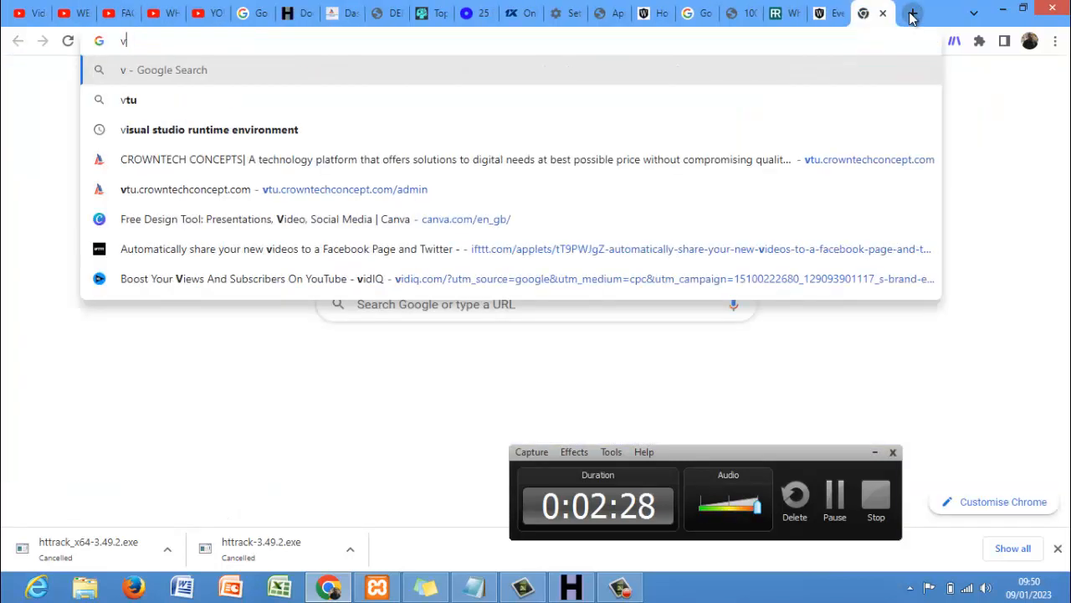
{"action": "key", "text": "BackSpace"}
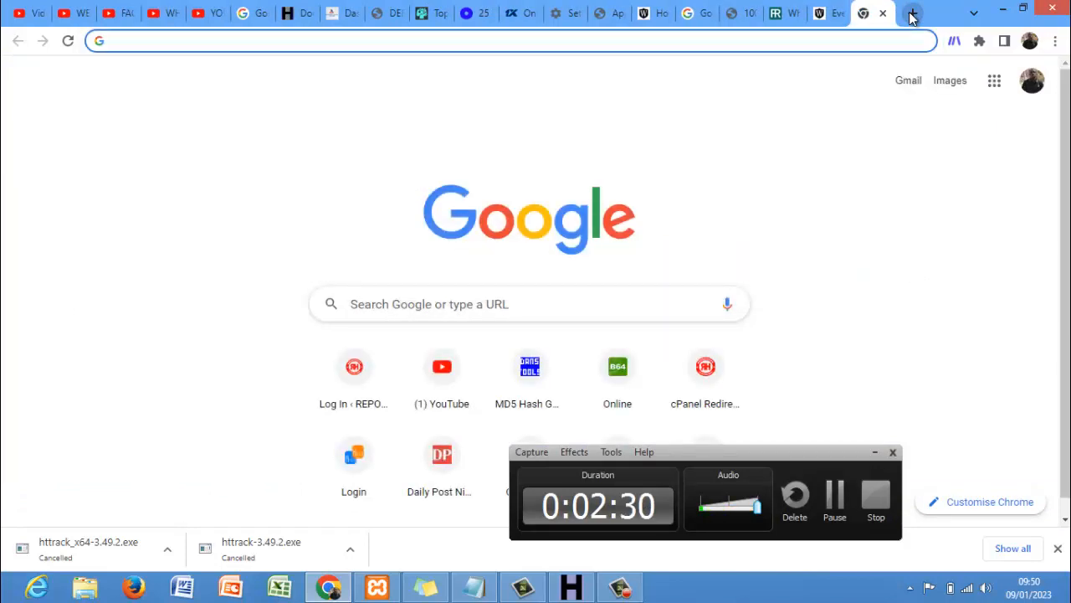
{"action": "type", "text": "dee"}
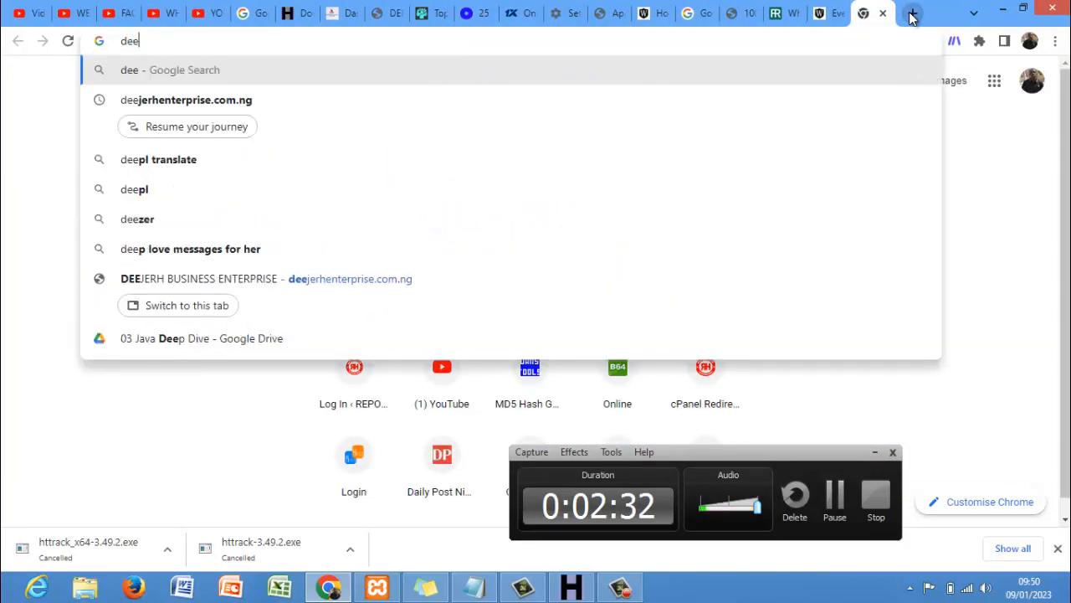
{"action": "key", "text": "BackSpace"}
{"action": "key", "text": "BackSpace"}
{"action": "key", "text": "BackSpace"}
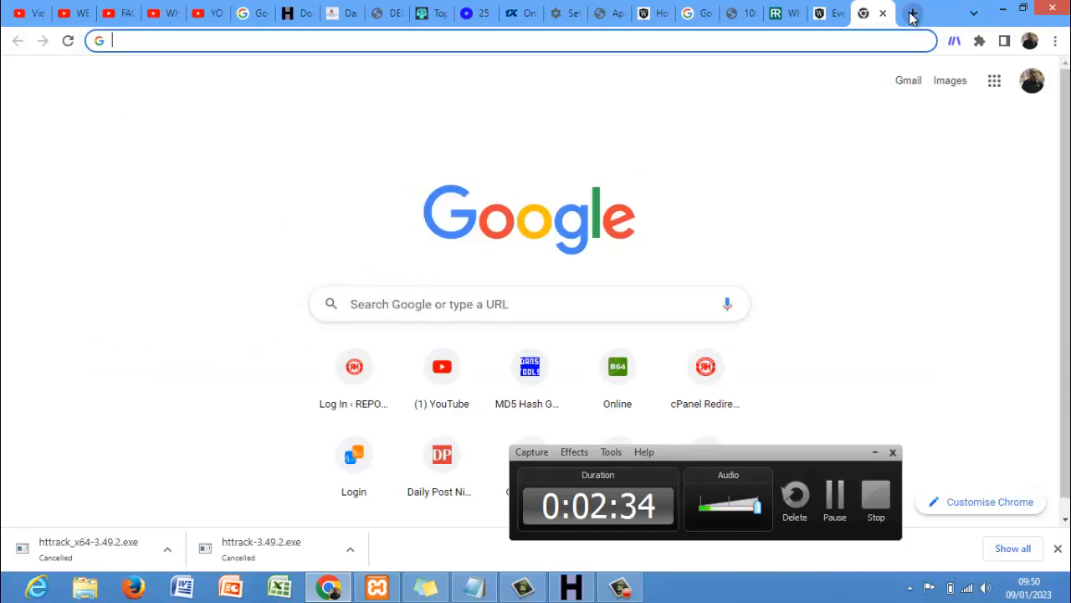
{"action": "type", "text": "rep"}
{"action": "key", "text": "Return"}
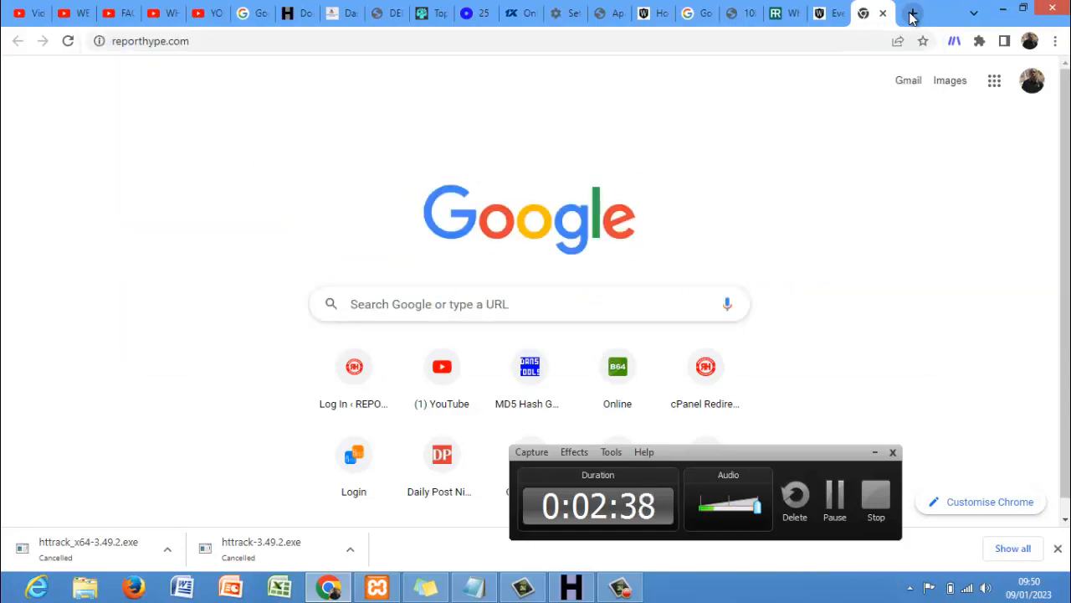
- Search deejerhenterprise.com.ng in another tab, open the shop homepage, then return to reporthype.com
{"action": "left_click", "coordinate": [912, 17]}
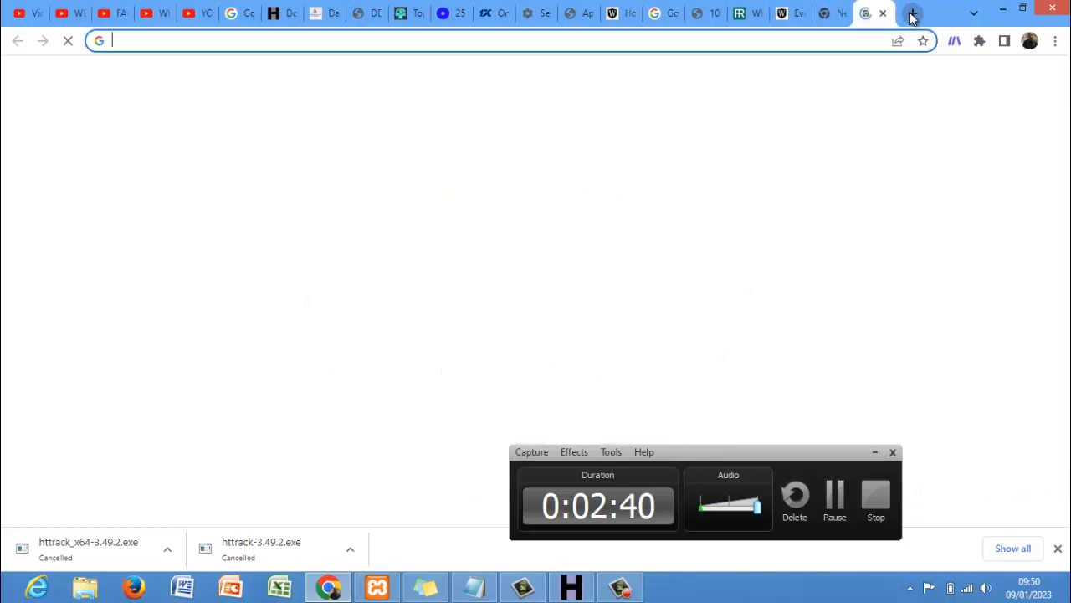
{"action": "type", "text": "dee"}
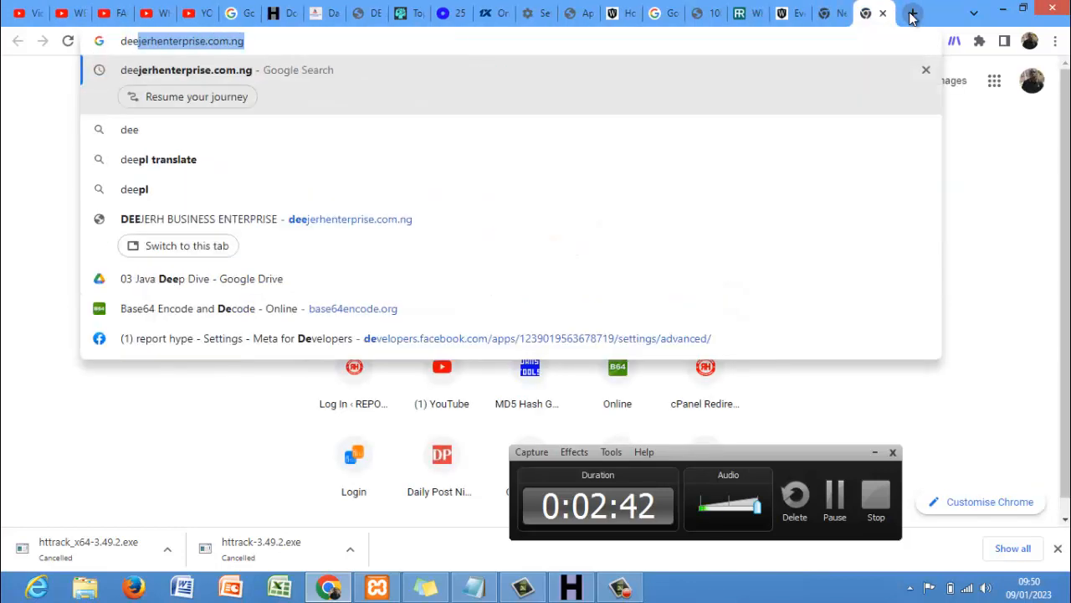
{"action": "key", "text": "Return"}
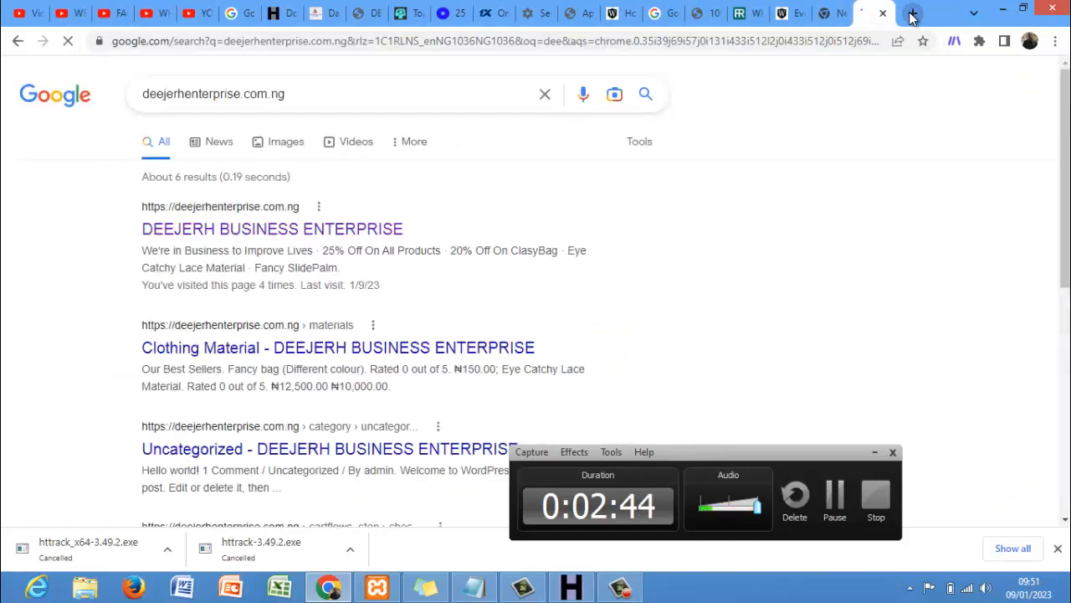
{"action": "left_click", "coordinate": [352, 232]}
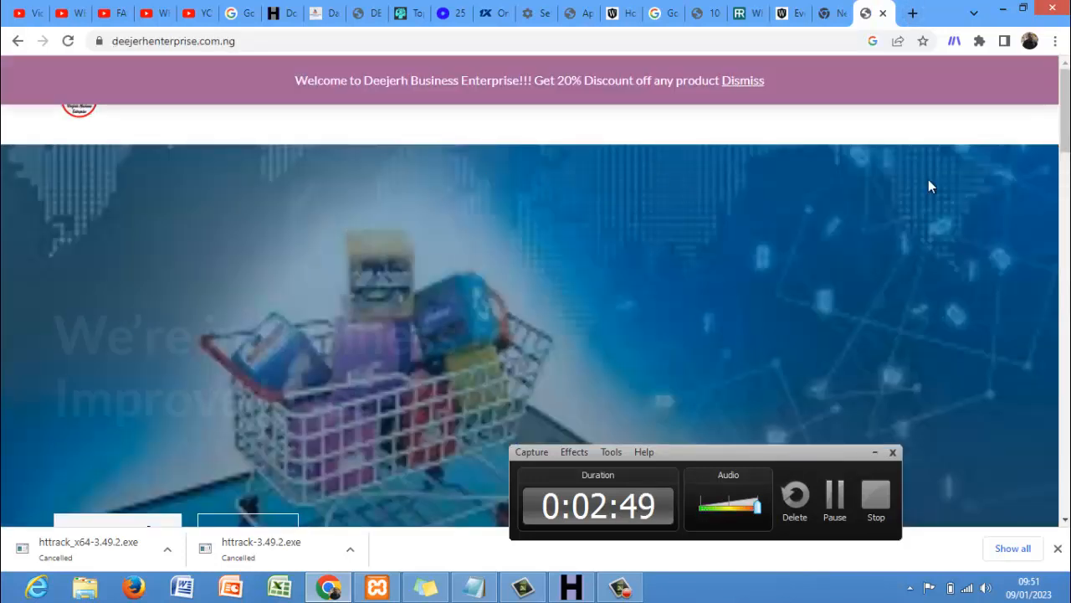
{"action": "left_click", "coordinate": [875, 451]}
{"action": "mouse_move", "coordinate": [1063, 127]}
{"action": "left_mouse_down"}
{"action": "mouse_move", "coordinate": [1063, 166]}
{"action": "mouse_move", "coordinate": [1063, 126]}
{"action": "left_mouse_up"}
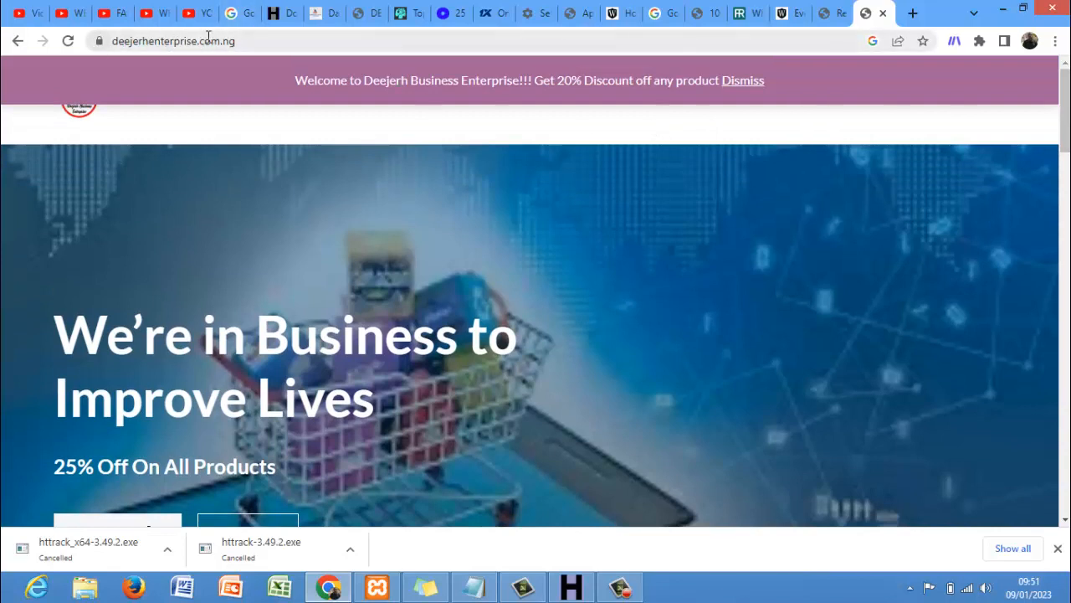
{"action": "left_click_drag", "start_coordinate": [1064, 125], "coordinate": [1064, 202]}
{"action": "left_click", "coordinate": [839, 13]}
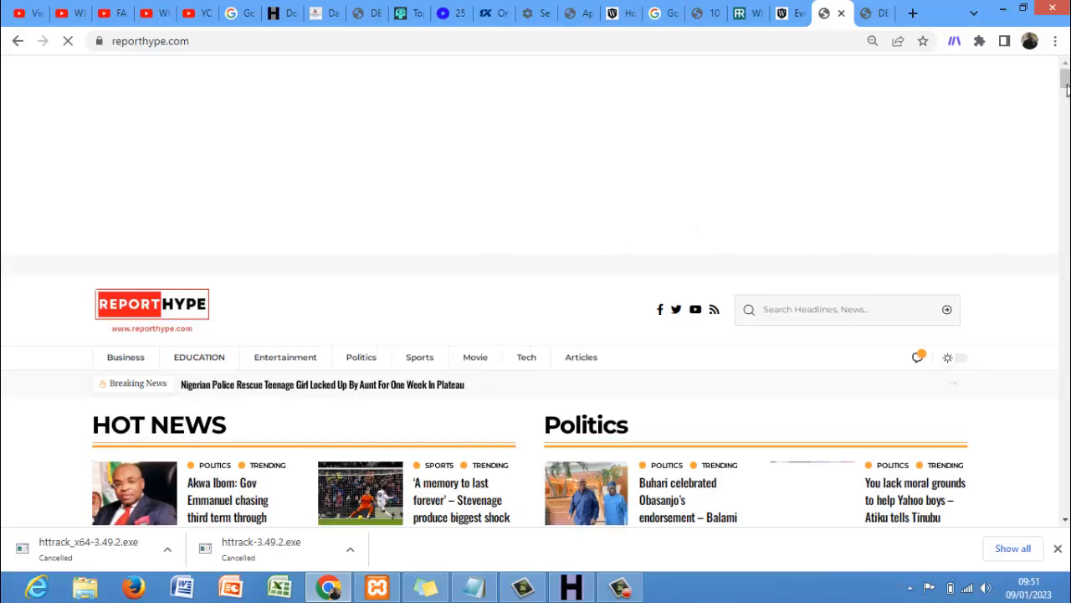
- Scroll through ReportHype's trending articles, then return to the Deejerh Business Enterprise tab
{"action": "left_click_drag", "start_coordinate": [1066, 80], "coordinate": [1065, 134]}
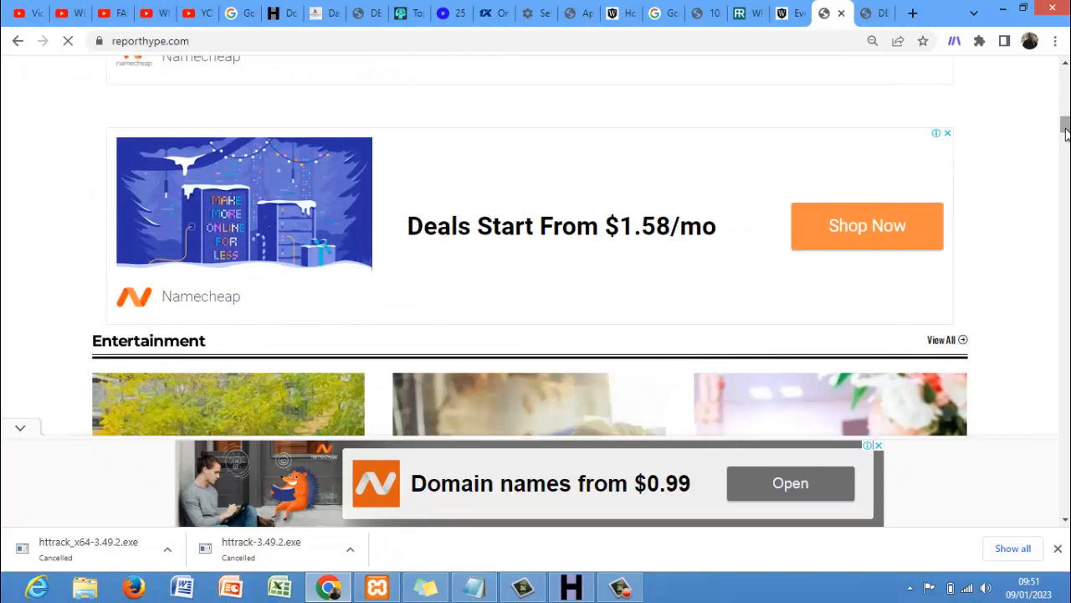
{"action": "left_click_drag", "start_coordinate": [1067, 132], "coordinate": [1067, 168]}
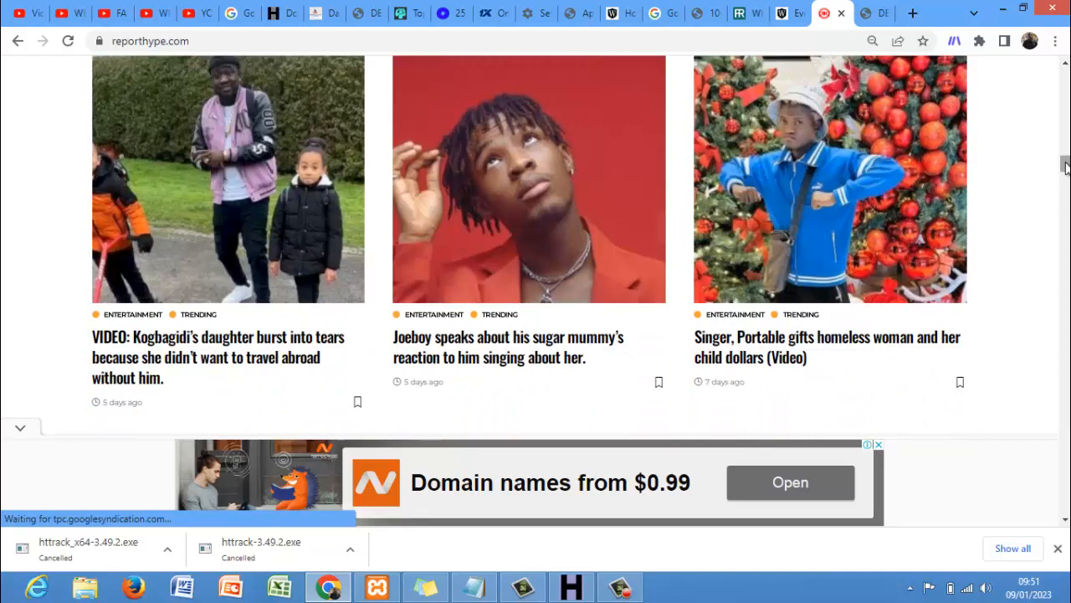
{"action": "left_click_drag", "start_coordinate": [1067, 167], "coordinate": [1067, 171]}
{"action": "scroll", "coordinate": [1066, 172], "scroll_direction": "down", "scroll_amount": 1}
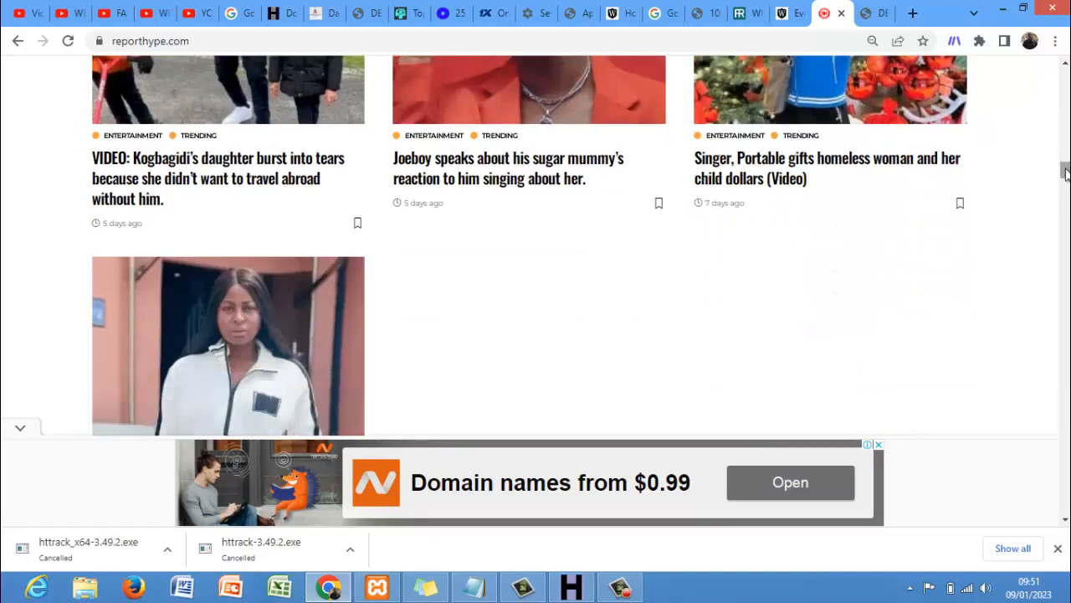
{"action": "scroll", "coordinate": [1065, 171], "scroll_direction": "down", "scroll_amount": 2}
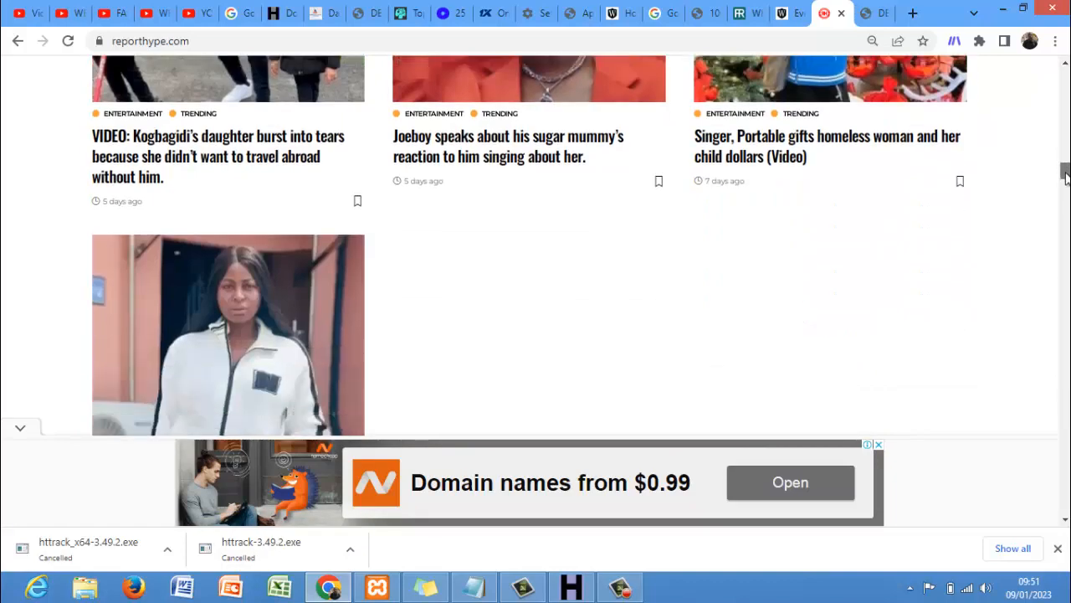
{"action": "mouse_move", "coordinate": [878, 19]}
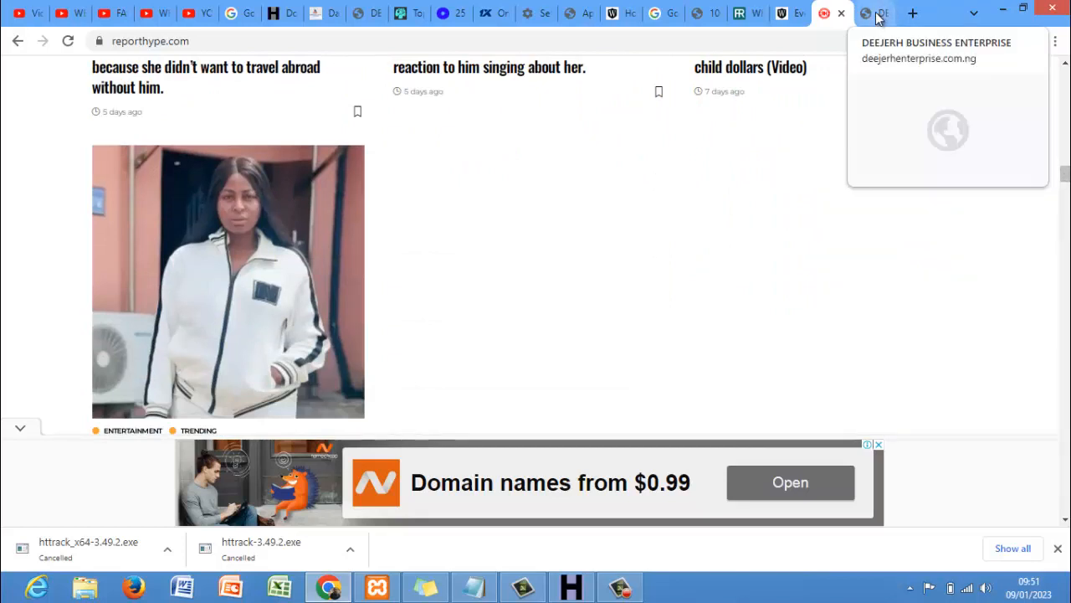
{"action": "left_click", "coordinate": [878, 18]}
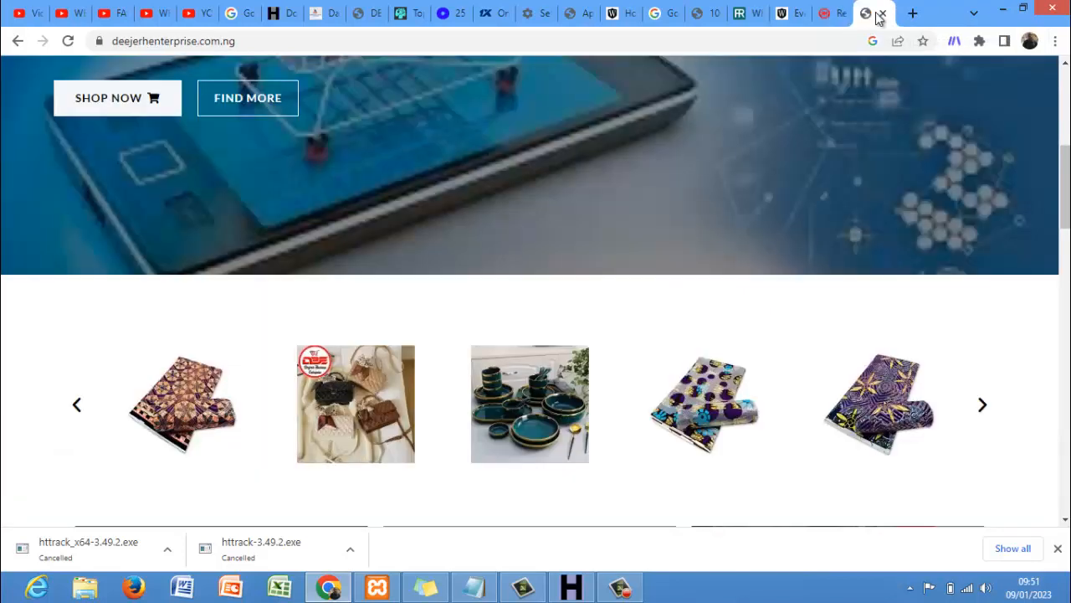
- Load vtu.crowntechconcept.com in a new tab
{"action": "left_click", "coordinate": [912, 15]}
{"action": "type", "text": "vty"}
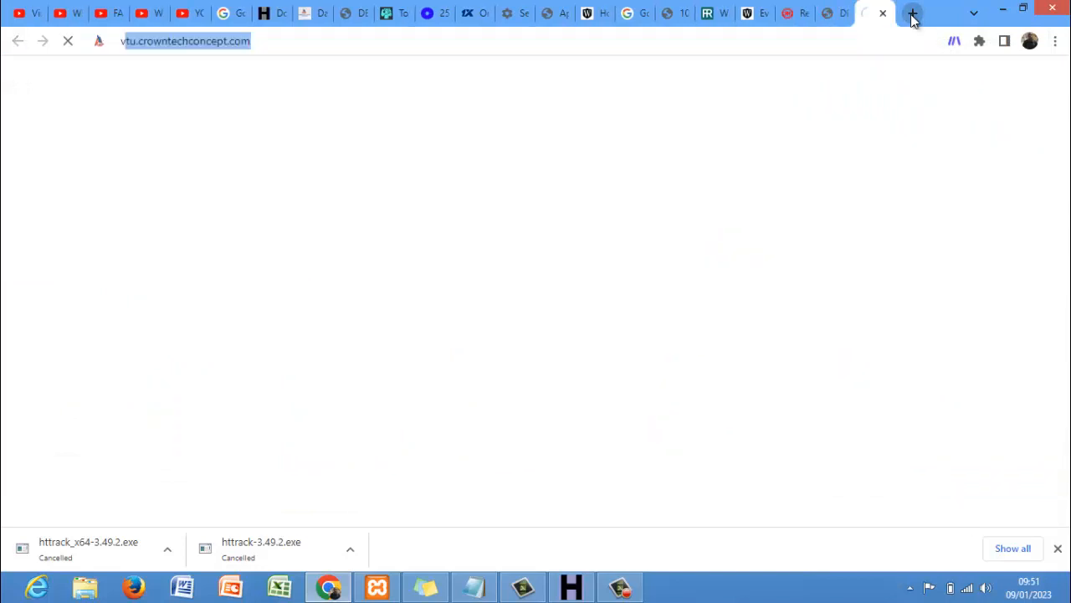
{"action": "key", "text": "BackSpace"}
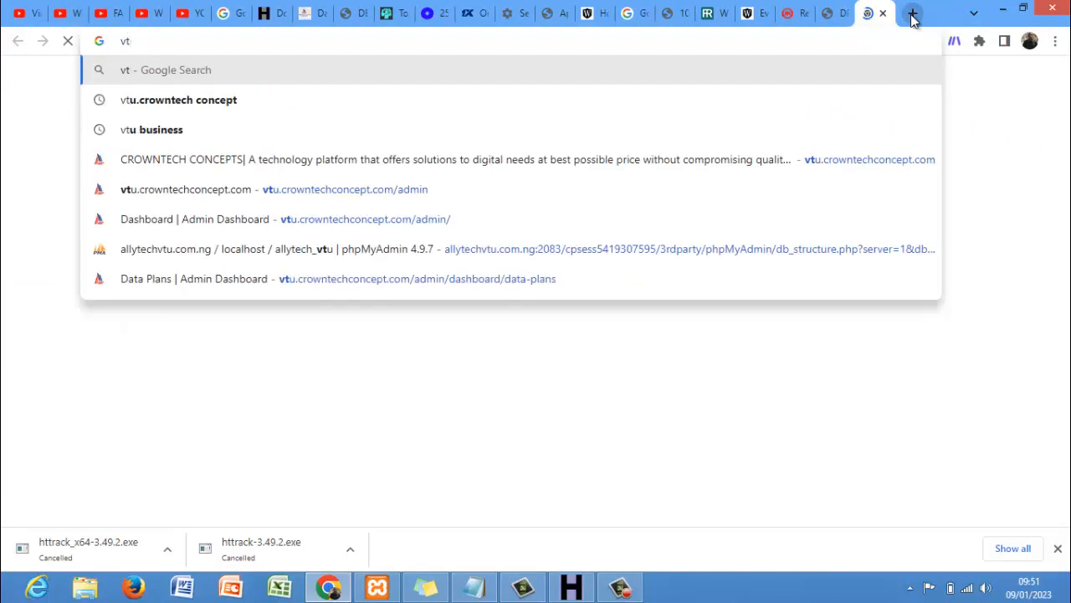
{"action": "type", "text": "u"}
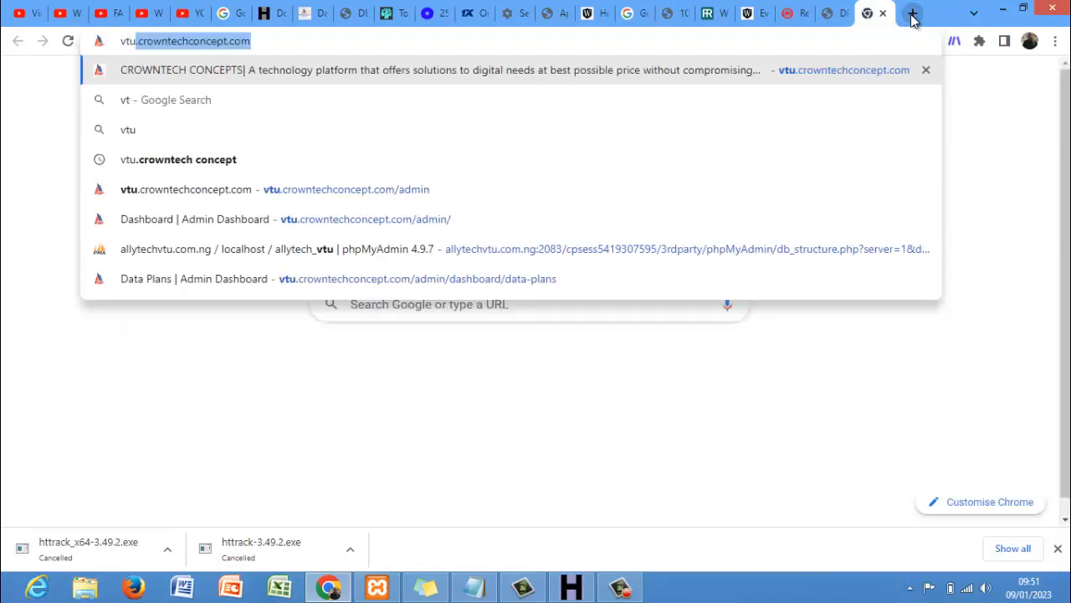
{"action": "key", "text": "BackSpace"}
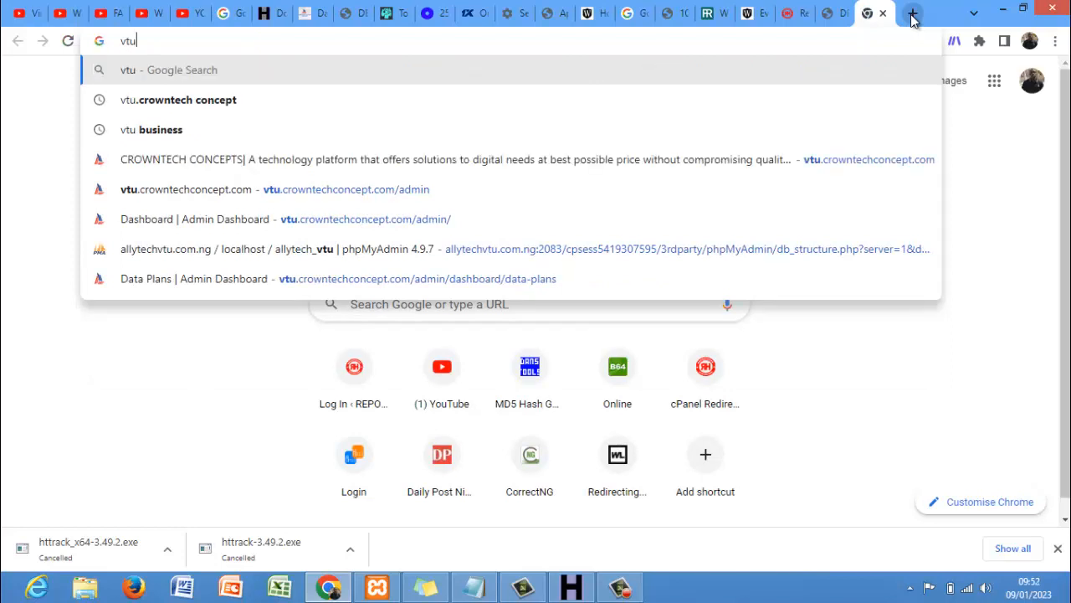
{"action": "key", "text": "BackSpace"}
{"action": "type", "text": "u"}
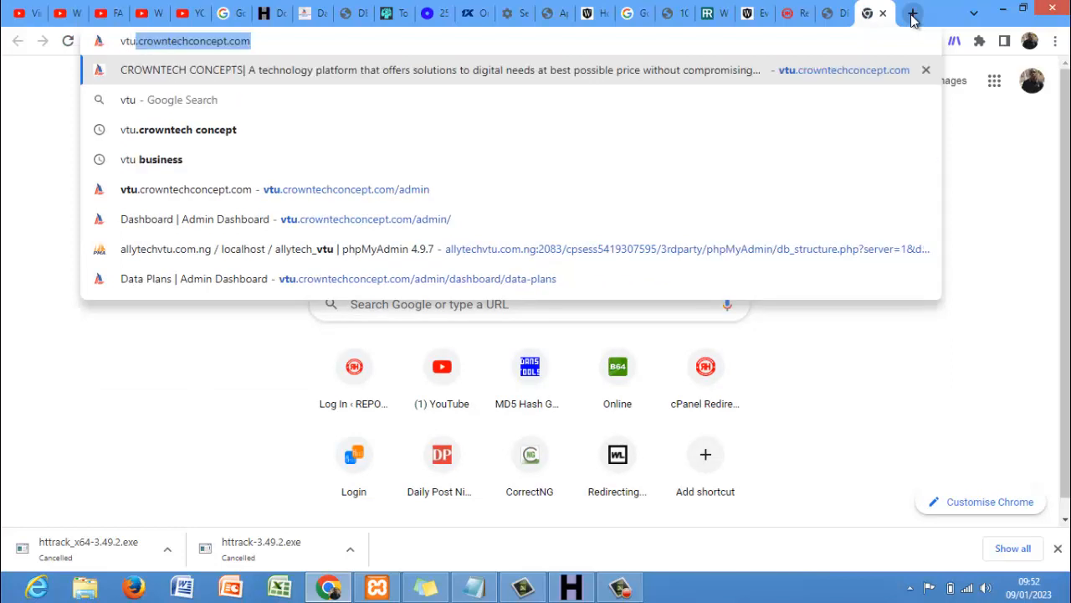
{"action": "key", "text": "Return"}
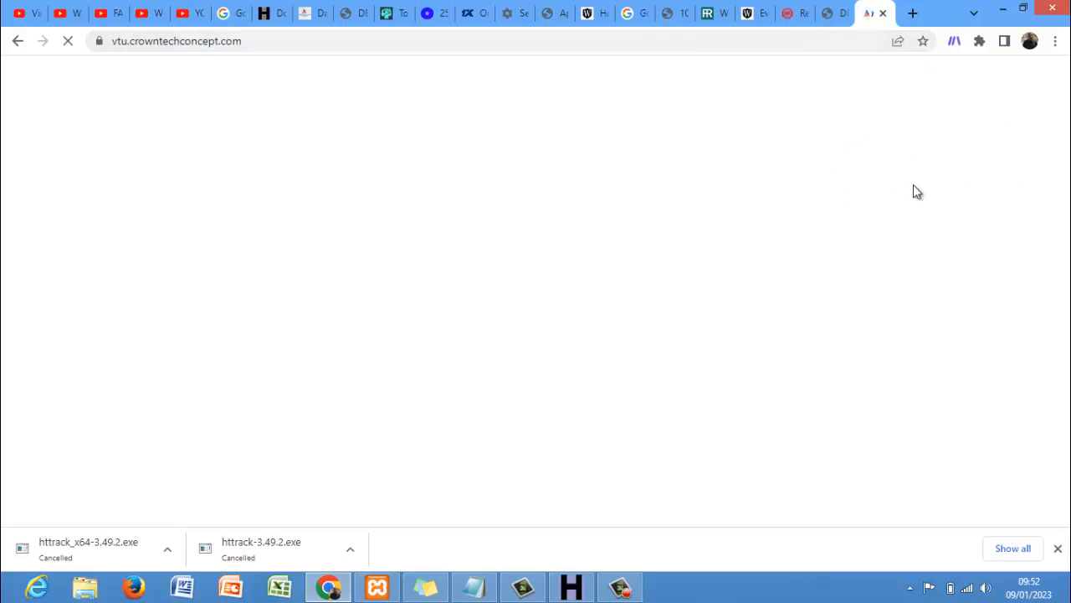
- Scroll the Report Hype page, then return to the deejerhenterprise.com.ng shop tab
{"action": "left_click", "coordinate": [792, 20]}
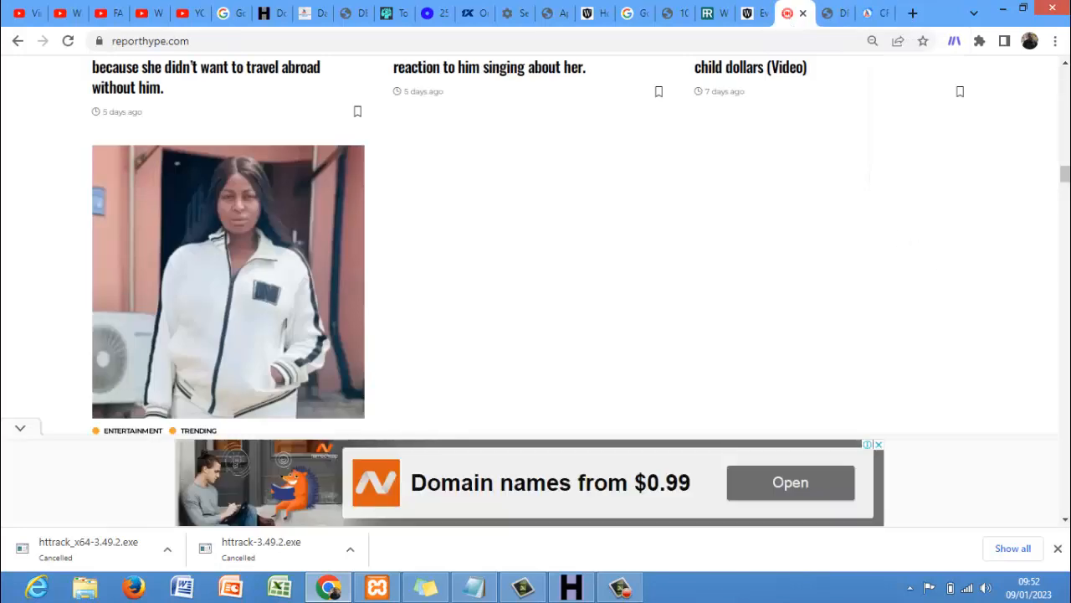
{"action": "left_click_drag", "start_coordinate": [1067, 175], "coordinate": [1067, 74]}
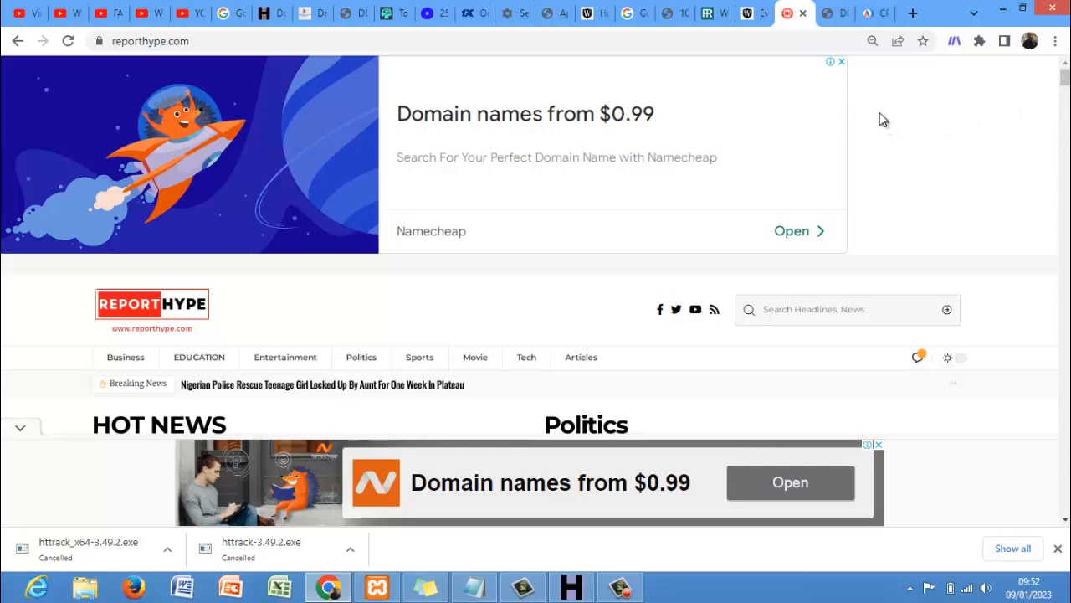
{"action": "left_click", "coordinate": [833, 14]}
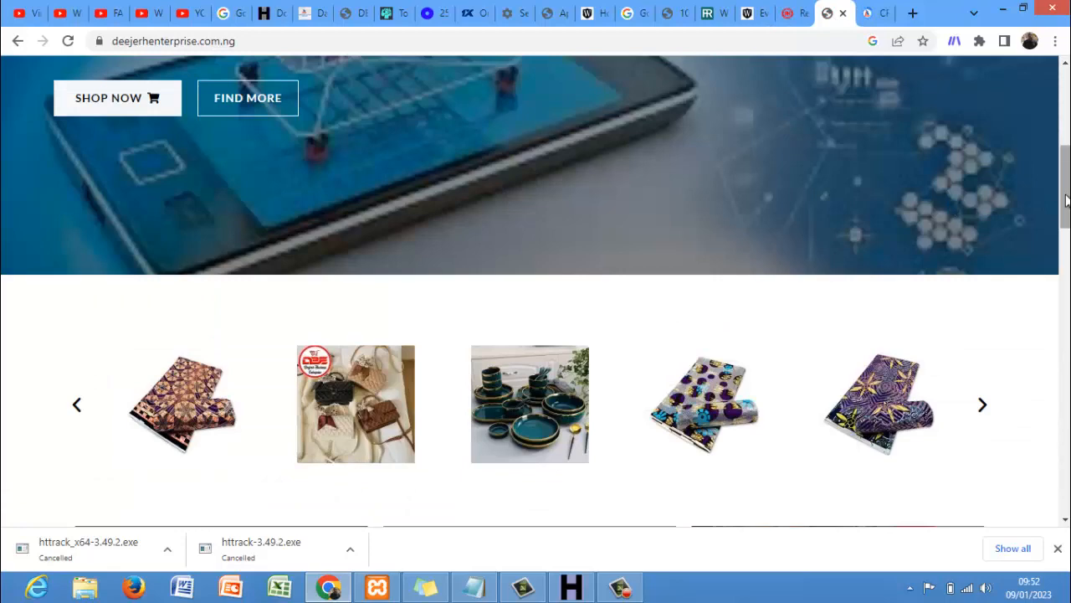
{"action": "left_click_drag", "start_coordinate": [1066, 200], "coordinate": [1068, 226]}
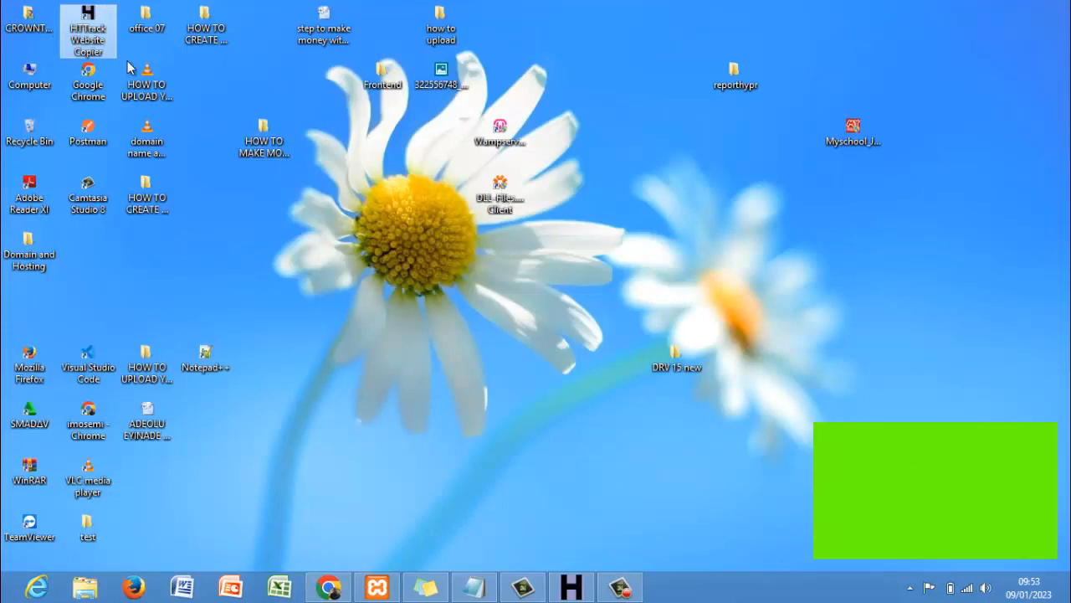
- Launch WinHTTrack Website Copier and begin a new project
{"action": "double_click", "coordinate": [88, 23]}
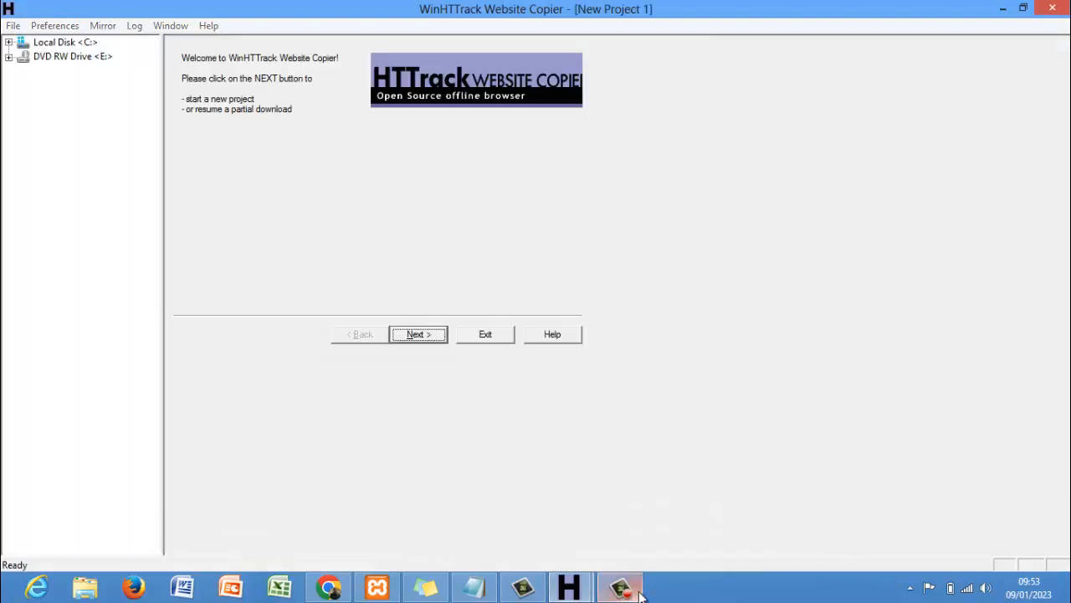
{"action": "left_click", "coordinate": [639, 590]}
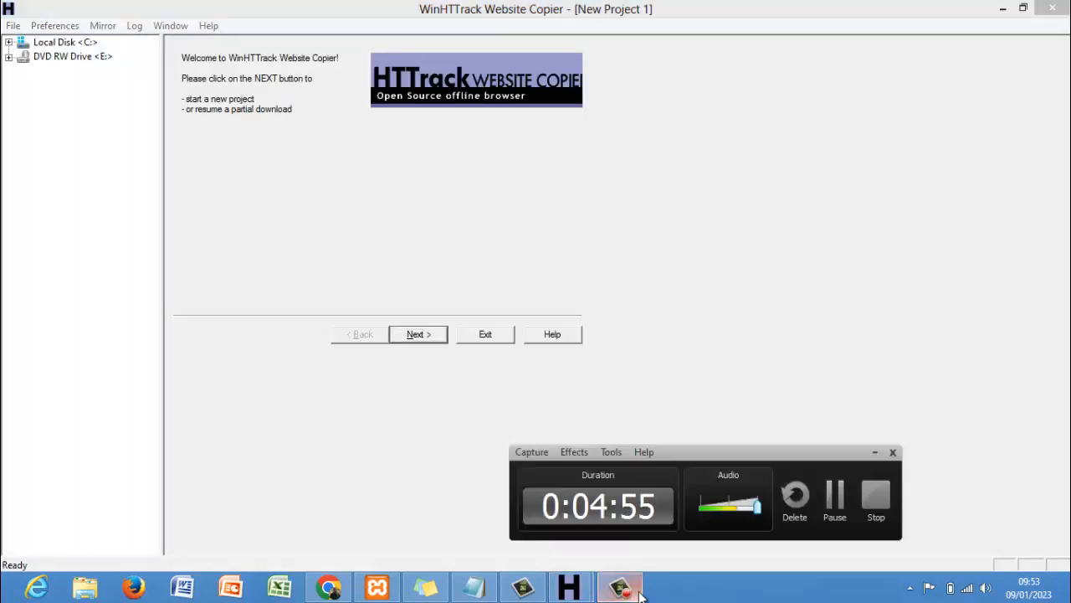
{"action": "left_click", "coordinate": [411, 339]}
- Name the project 'Clone training' under C:\My Web Sites, then switch to Chrome
{"action": "left_click", "coordinate": [424, 61]}
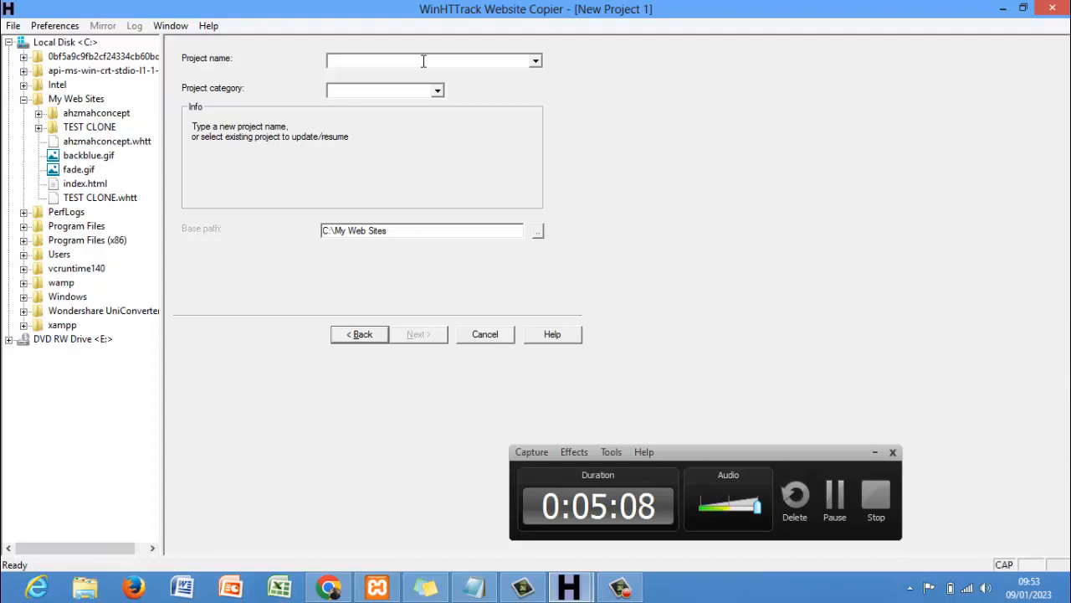
{"action": "type", "text": "Clone "}
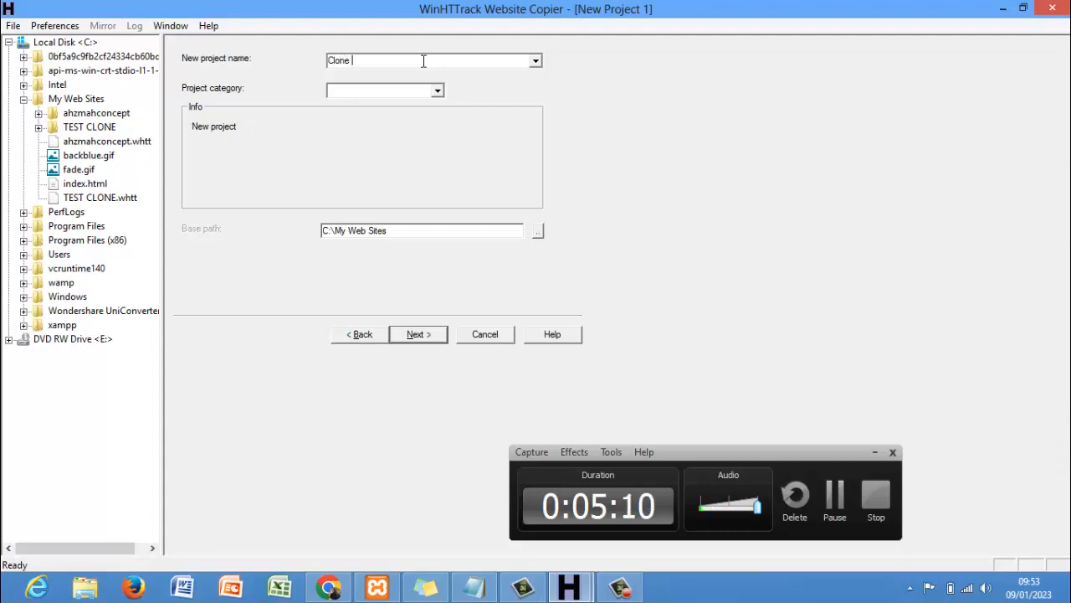
{"action": "type", "text": "training"}
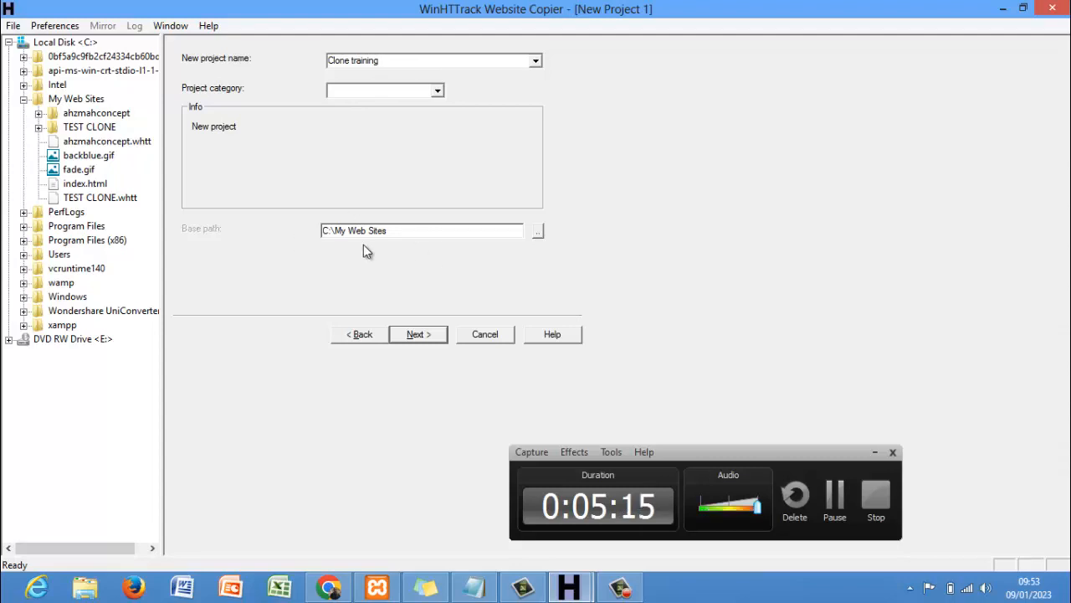
{"action": "left_click", "coordinate": [870, 451]}
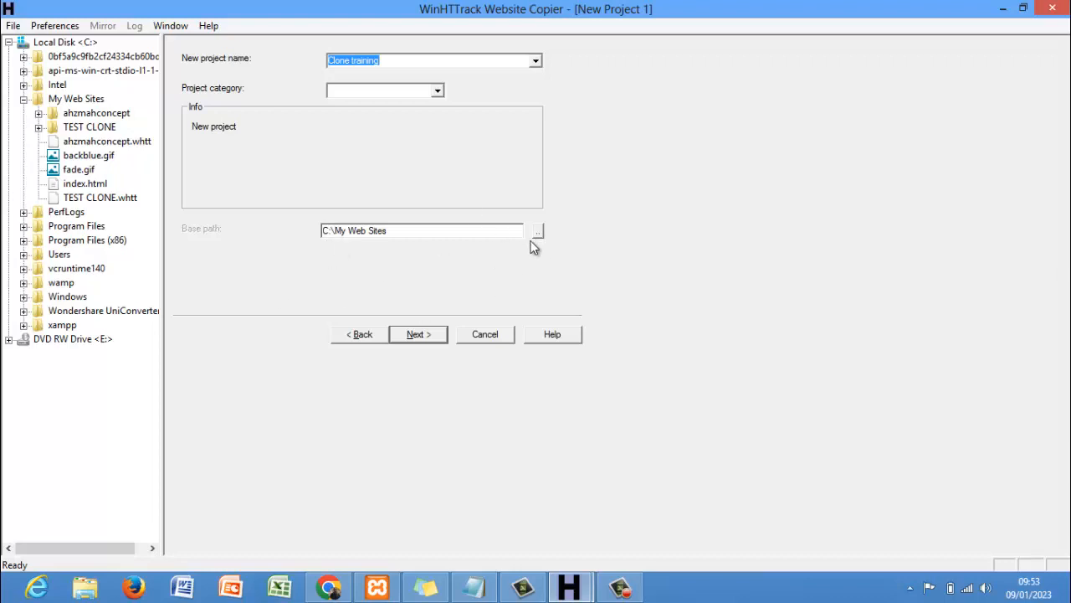
{"action": "left_click", "coordinate": [419, 334]}
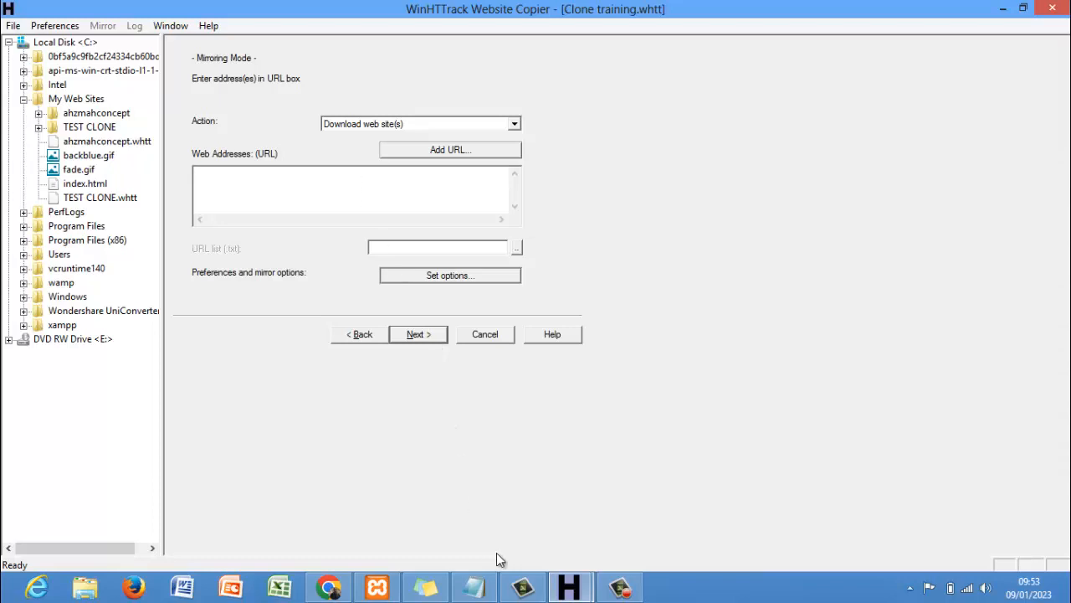
{"action": "left_click", "coordinate": [328, 587]}
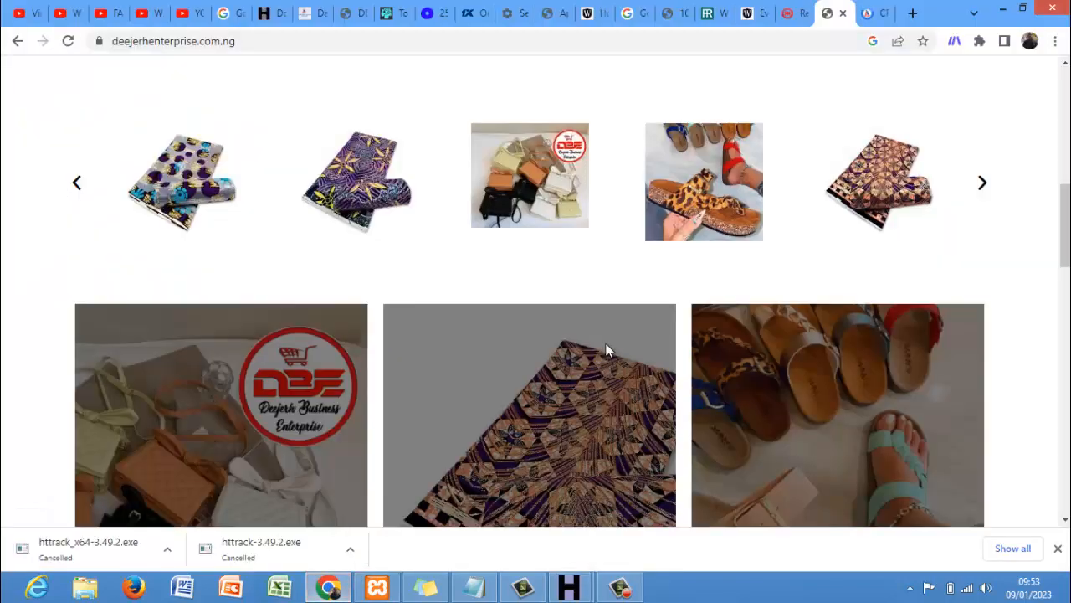
{"action": "left_click", "coordinate": [793, 13]}
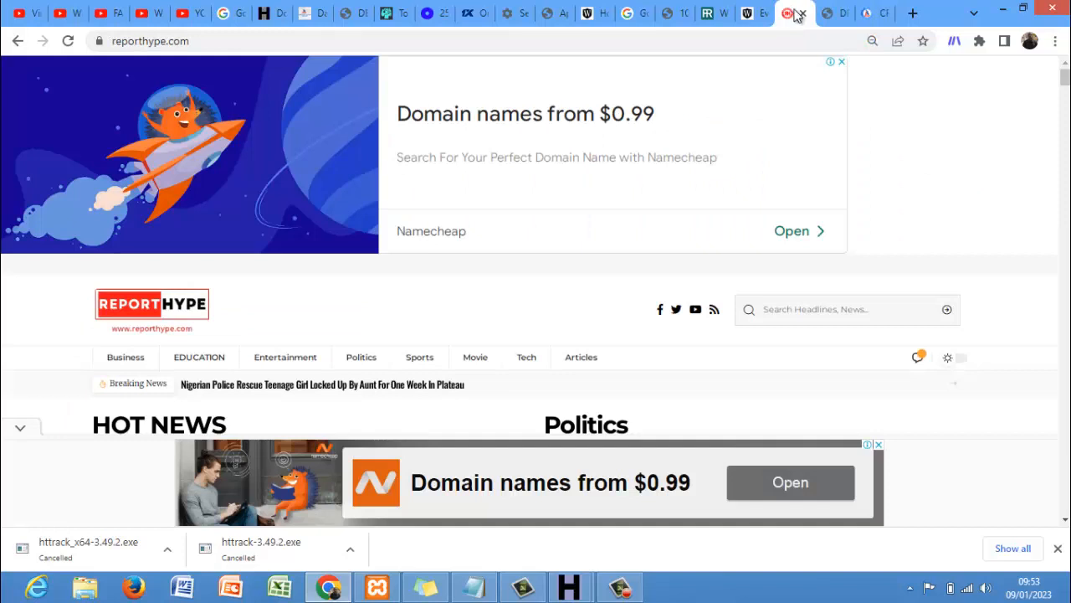
{"action": "left_click", "coordinate": [829, 13]}
{"action": "left_click", "coordinate": [720, 40]}
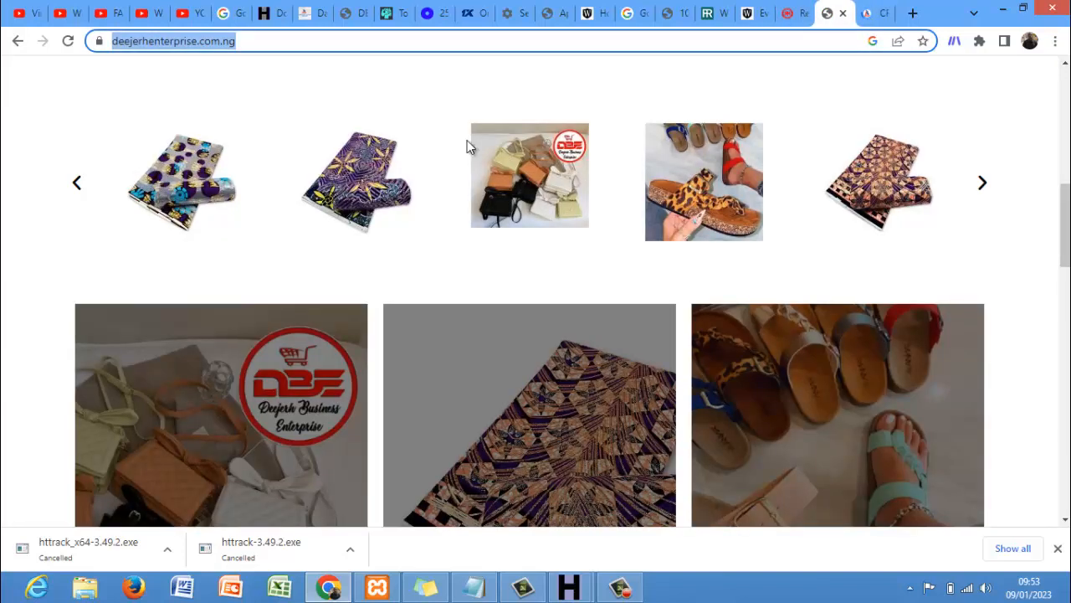
{"action": "left_click", "coordinate": [331, 588]}
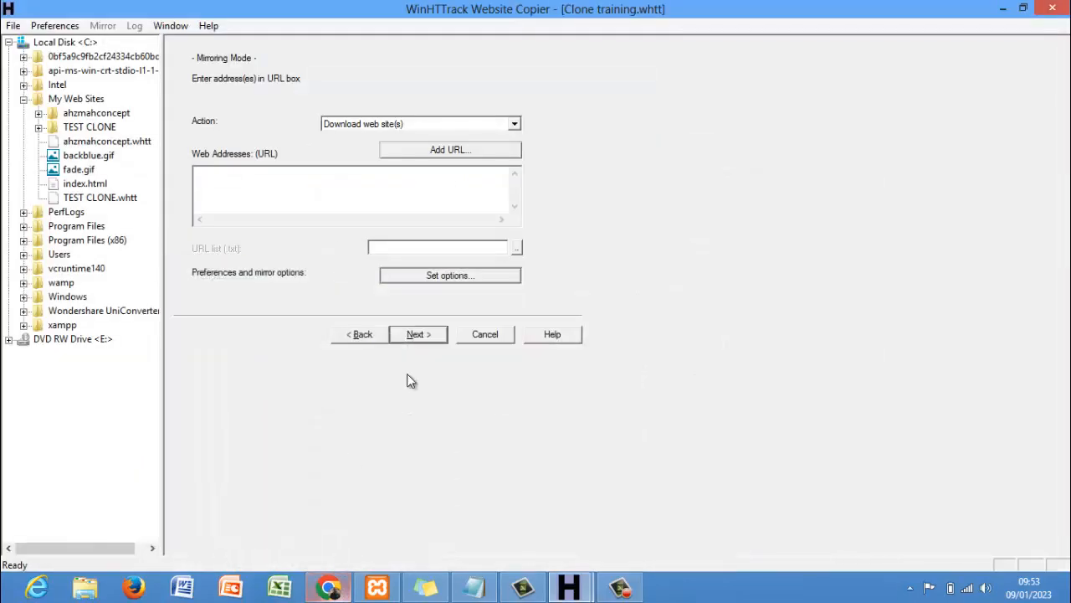
{"action": "type", "text": "https://deejerhenterprise.com.ng/"}
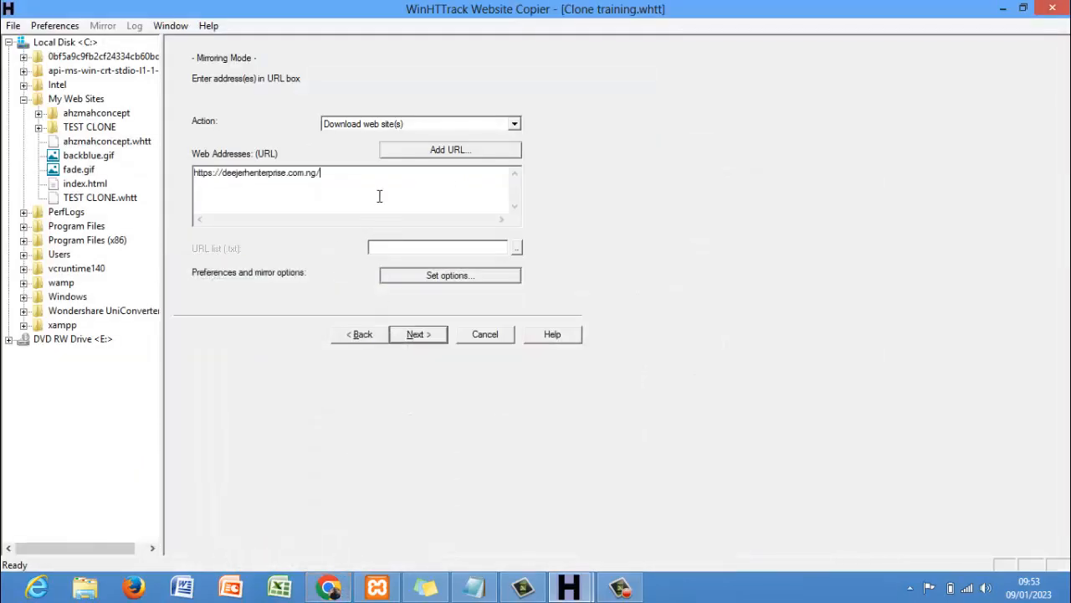
{"action": "left_click", "coordinate": [413, 340]}
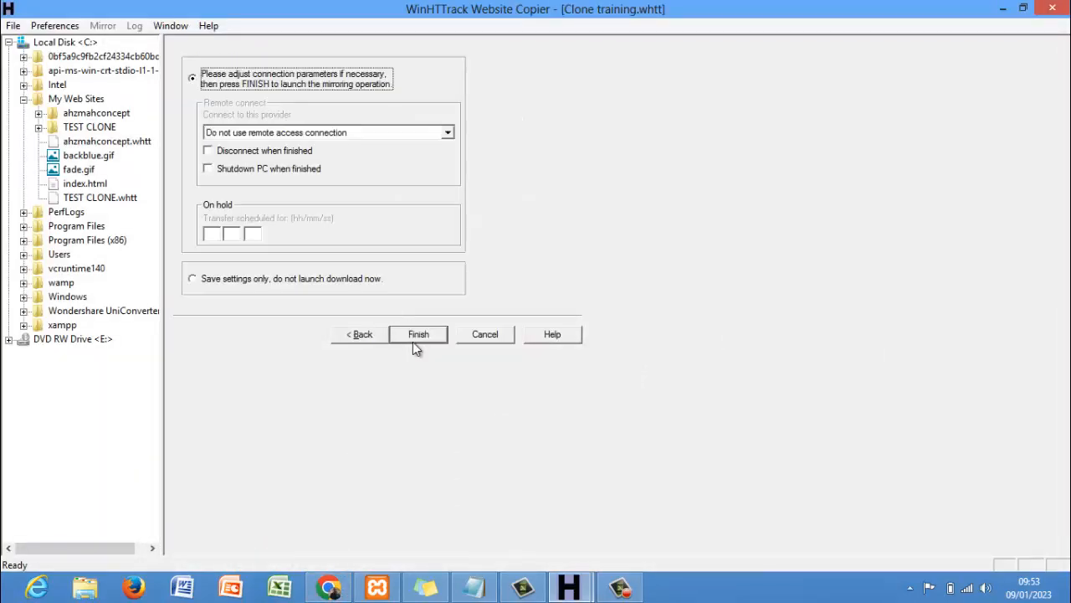
{"action": "left_click", "coordinate": [419, 335]}
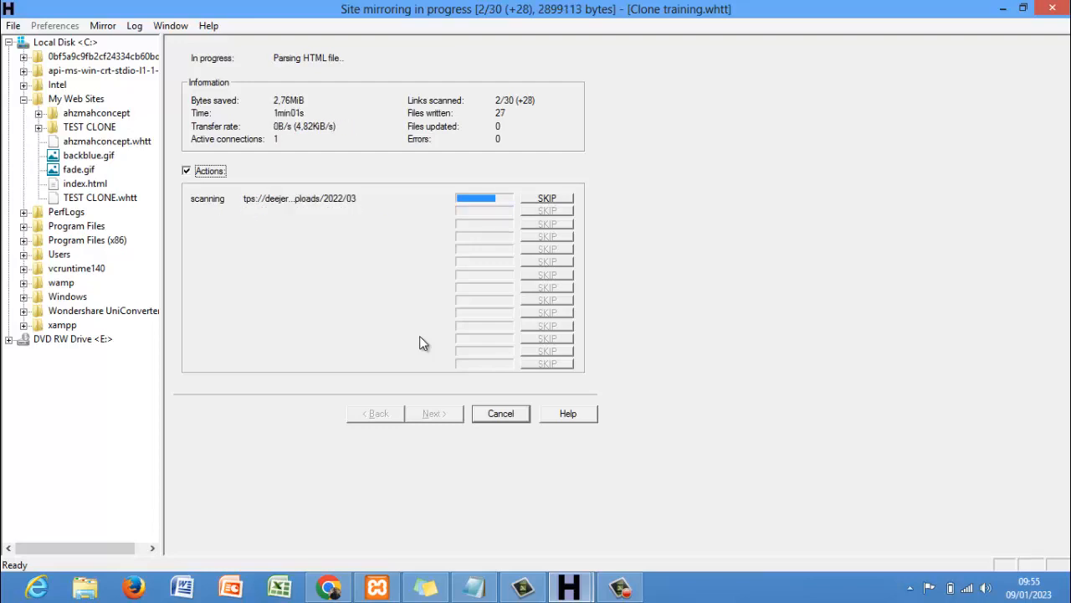
- Wait while the mirror reaches 32 files written and 3.67 MiB saved
{"action": "left_click", "coordinate": [615, 586]}
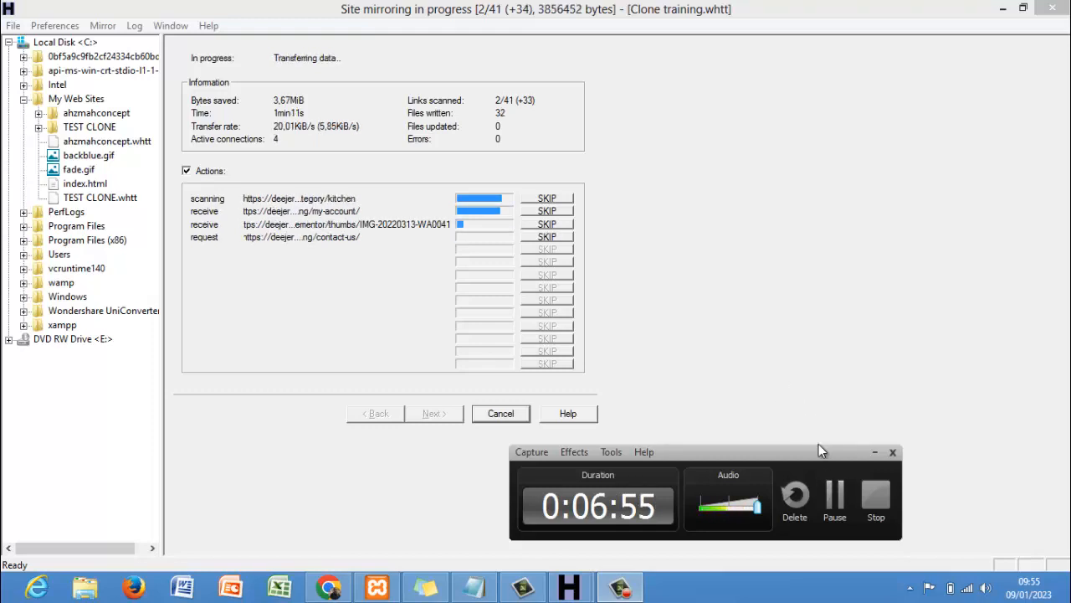
- Let the mirror reach 106 files and 8.34 MiB, then bring Chrome forward
{"action": "left_click", "coordinate": [829, 497]}
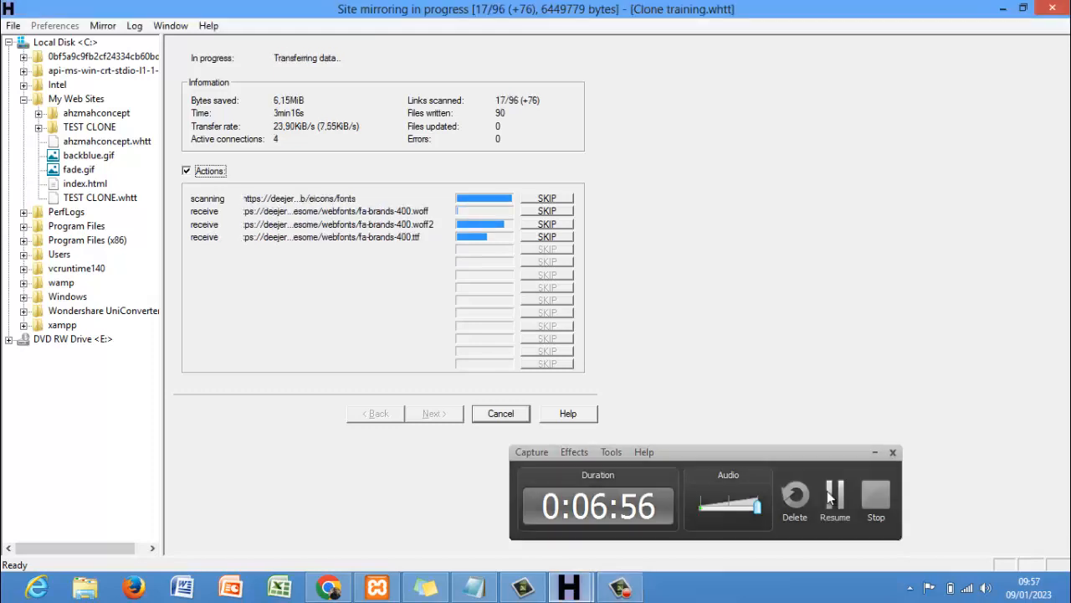
{"action": "left_click", "coordinate": [832, 497]}
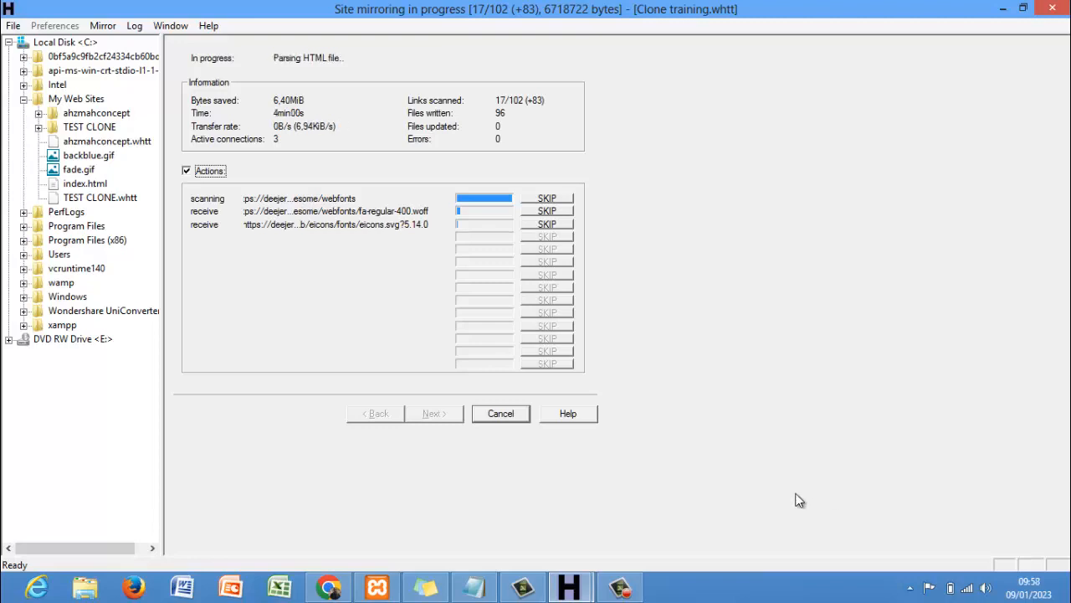
{"action": "left_click", "coordinate": [620, 587]}
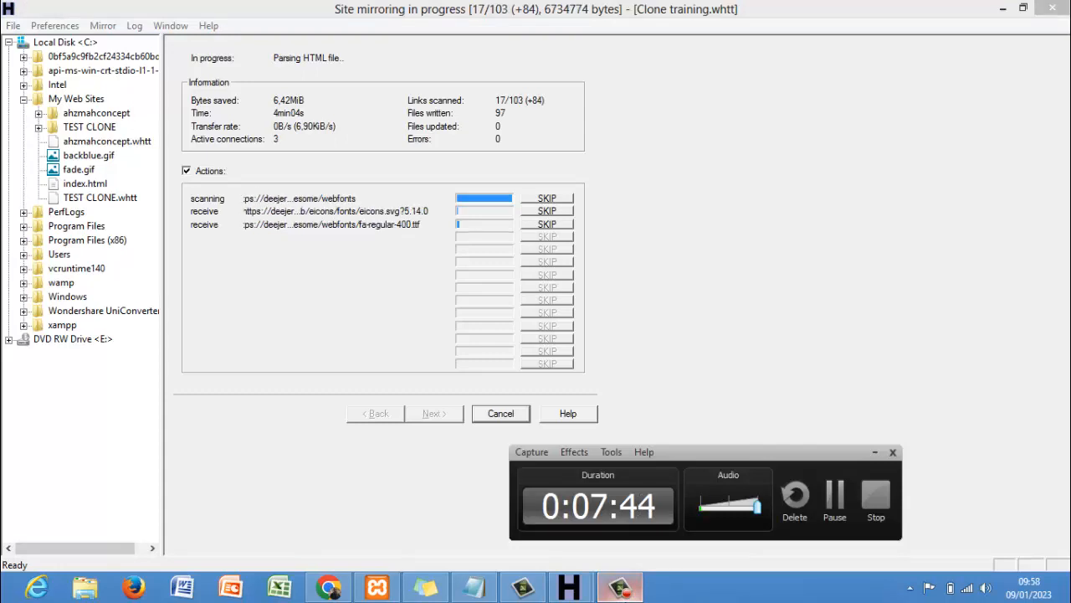
{"action": "left_click", "coordinate": [838, 496]}
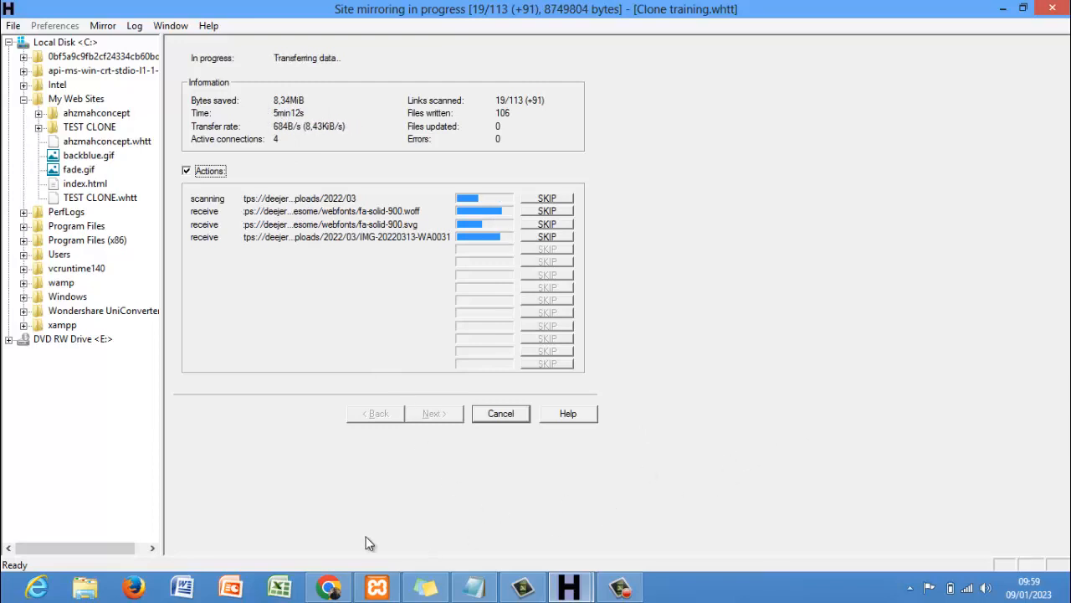
{"action": "left_click", "coordinate": [332, 589]}
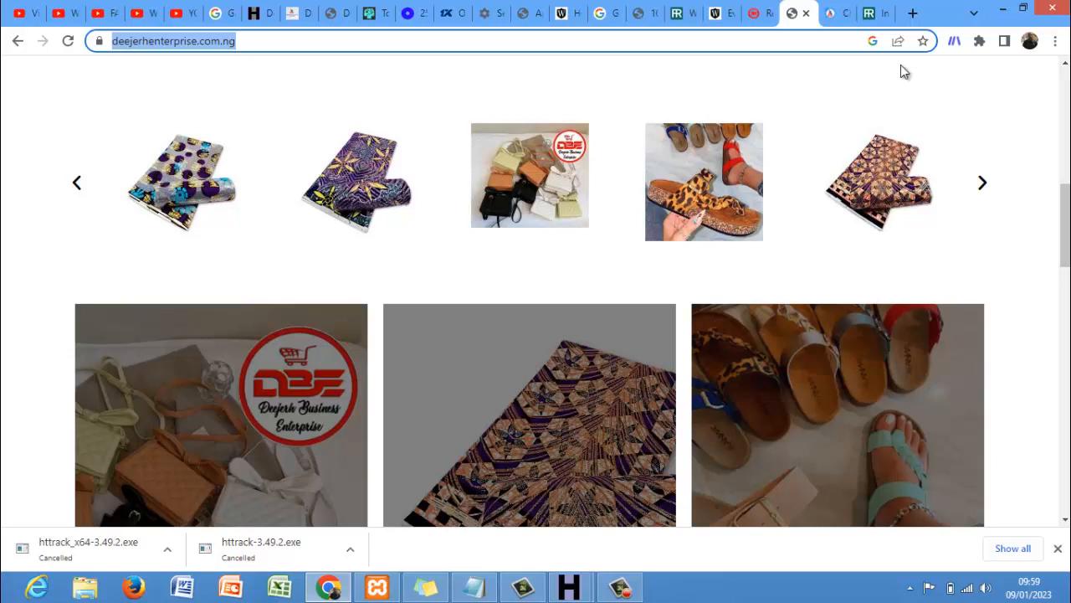
- Go to metapuppyworld.com/cpanel from the address-bar suggestion to reach the port-2083 login page
{"action": "left_click", "coordinate": [885, 16]}
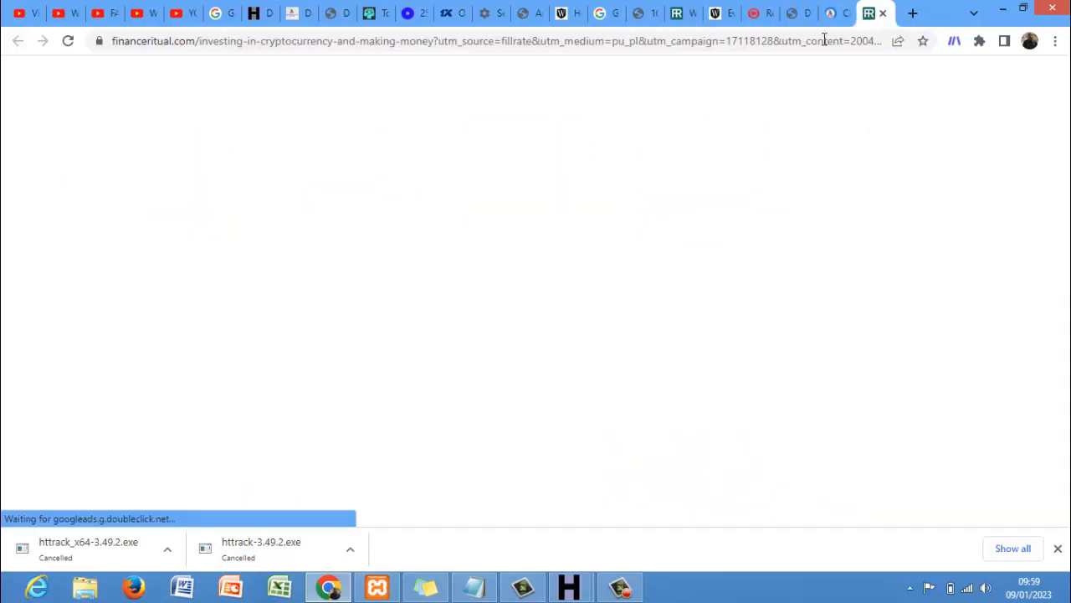
{"action": "left_click", "coordinate": [824, 40]}
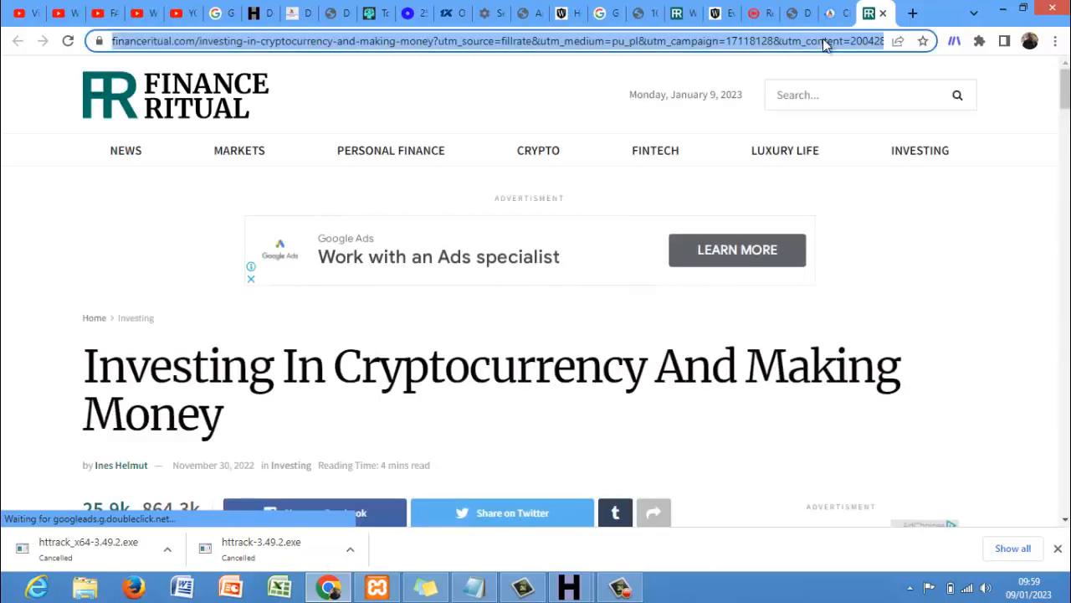
{"action": "type", "text": "me"}
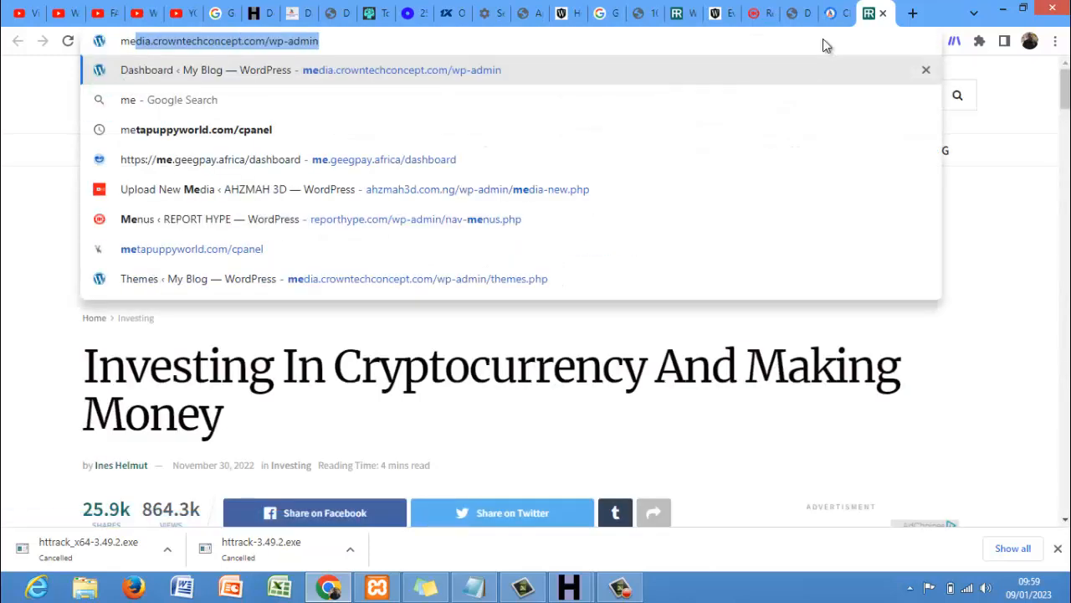
{"action": "key", "text": "Down"}
{"action": "key", "text": "Down"}
{"action": "key", "text": "Down"}
{"action": "key", "text": "Down"}
{"action": "key", "text": "Down"}
{"action": "key", "text": "Down"}
{"action": "key", "text": "Return"}
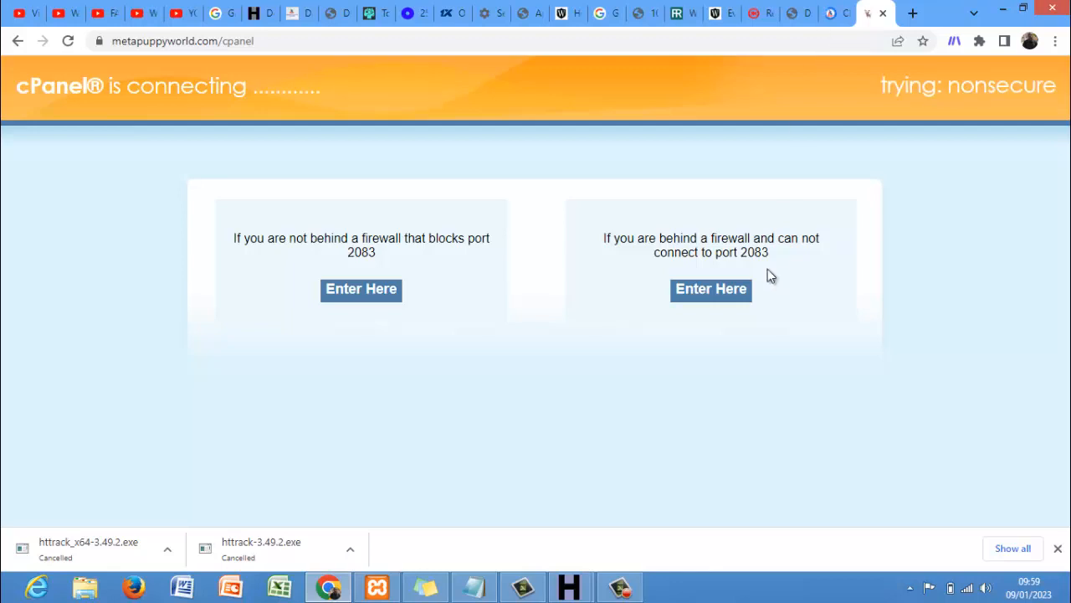
{"action": "left_click", "coordinate": [633, 583]}
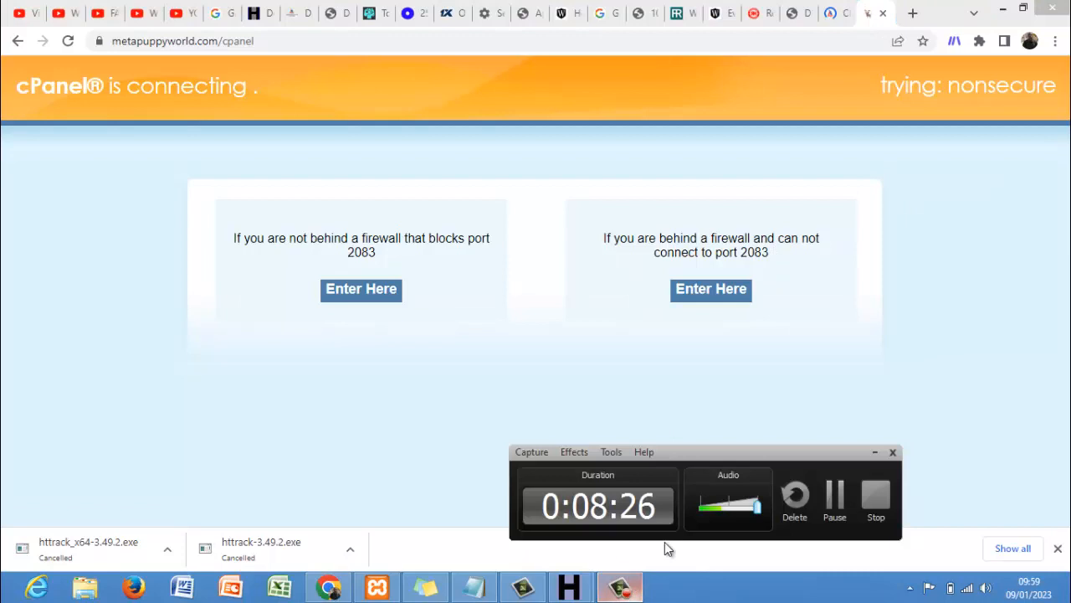
{"action": "left_click", "coordinate": [835, 495]}
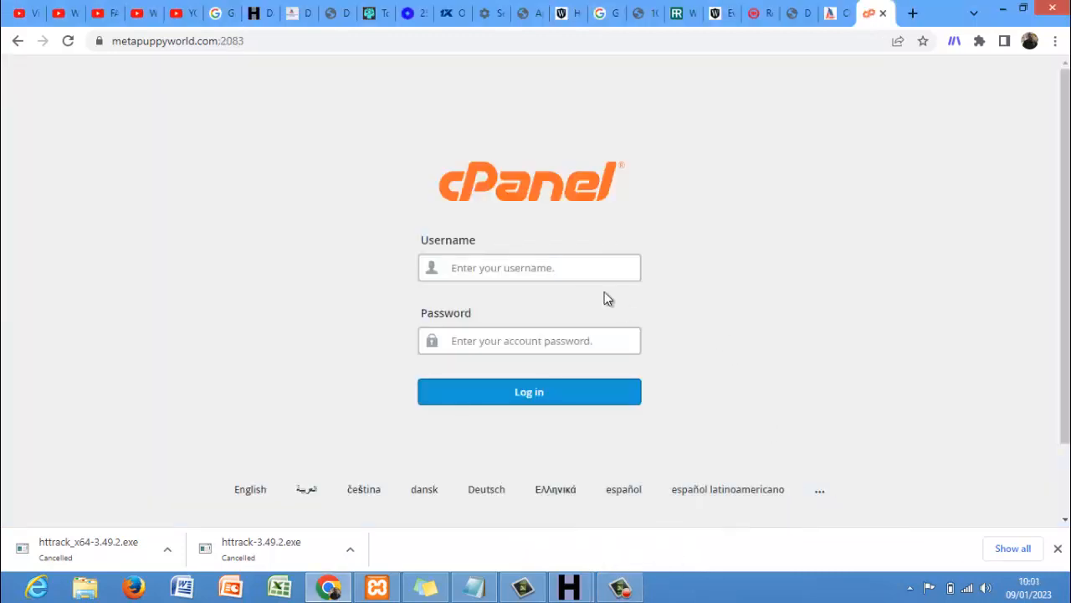
{"action": "left_click", "coordinate": [578, 263]}
- Pick the saved cPanel username from the login suggestions
{"action": "left_click", "coordinate": [483, 283]}
{"action": "left_click", "coordinate": [529, 264]}
{"action": "key", "text": "Down"}
{"action": "key", "text": "Down"}
{"action": "key", "text": "Down"}
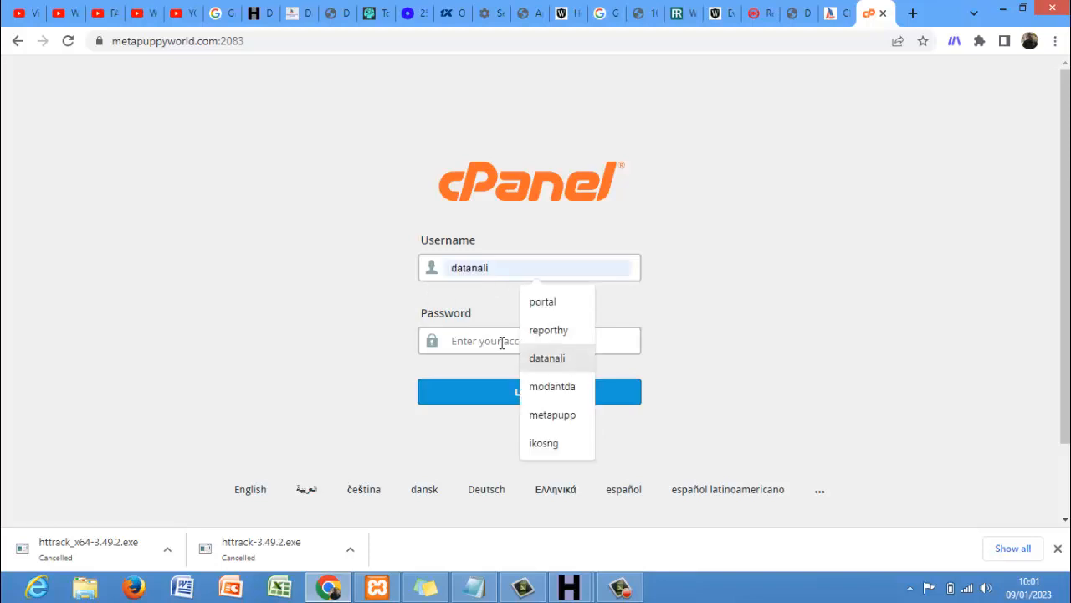
{"action": "left_click", "coordinate": [548, 415]}
{"action": "left_click", "coordinate": [516, 343]}
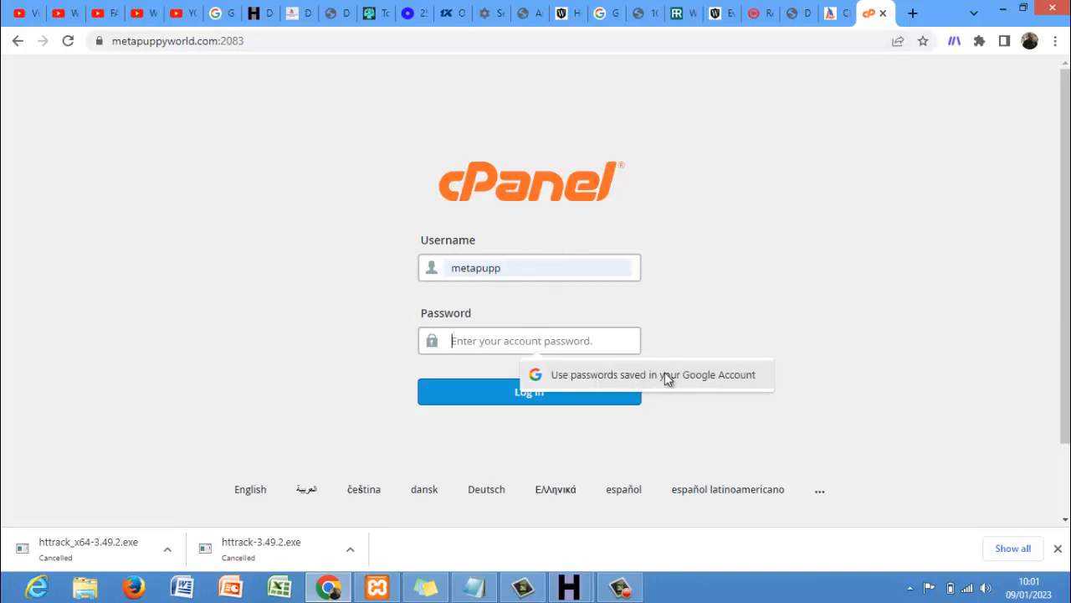
- Reload the cPanel login page, clearing its fields, and open a new tab
{"action": "left_click", "coordinate": [68, 47]}
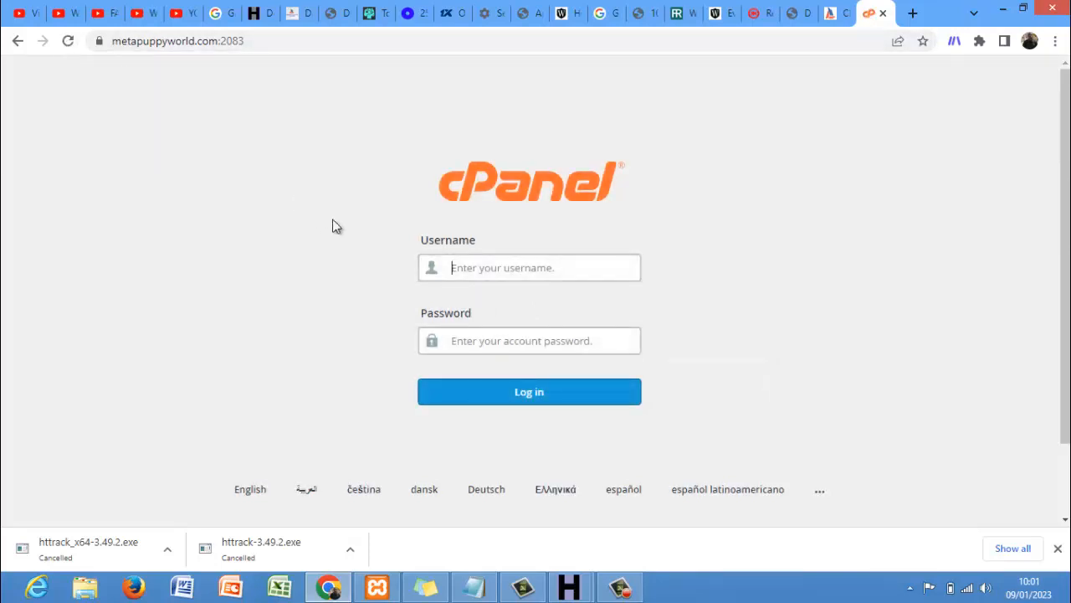
{"action": "left_click", "coordinate": [480, 272]}
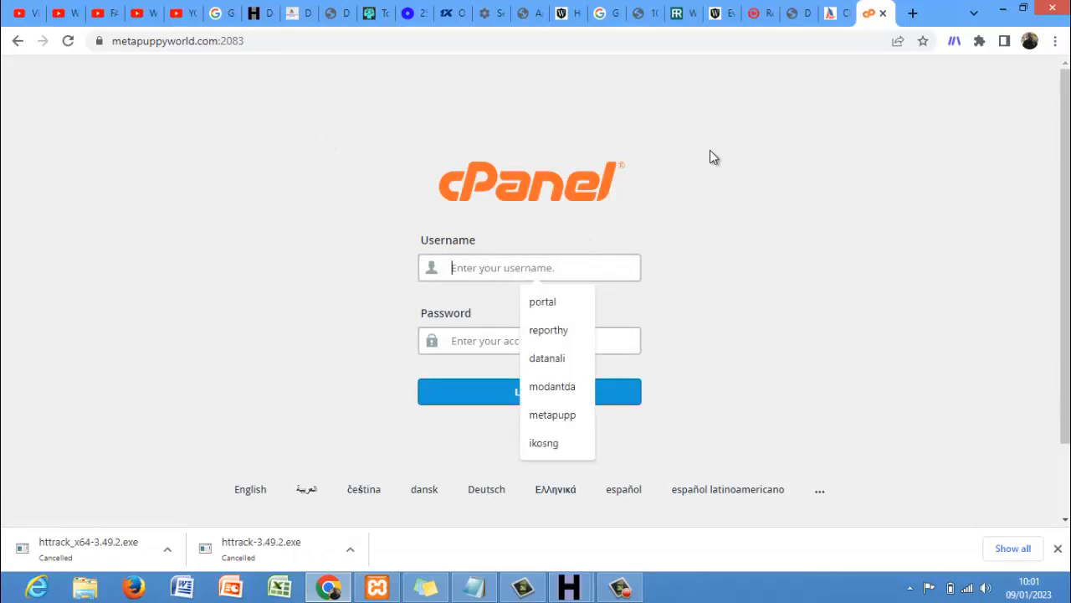
{"action": "left_click", "coordinate": [912, 15]}
- Go to the AfeesHost login, autofill the saved e-mail and Google-stored password, and log in to cPanel
{"action": "type", "text": "afeeshost.com/clients/login"}
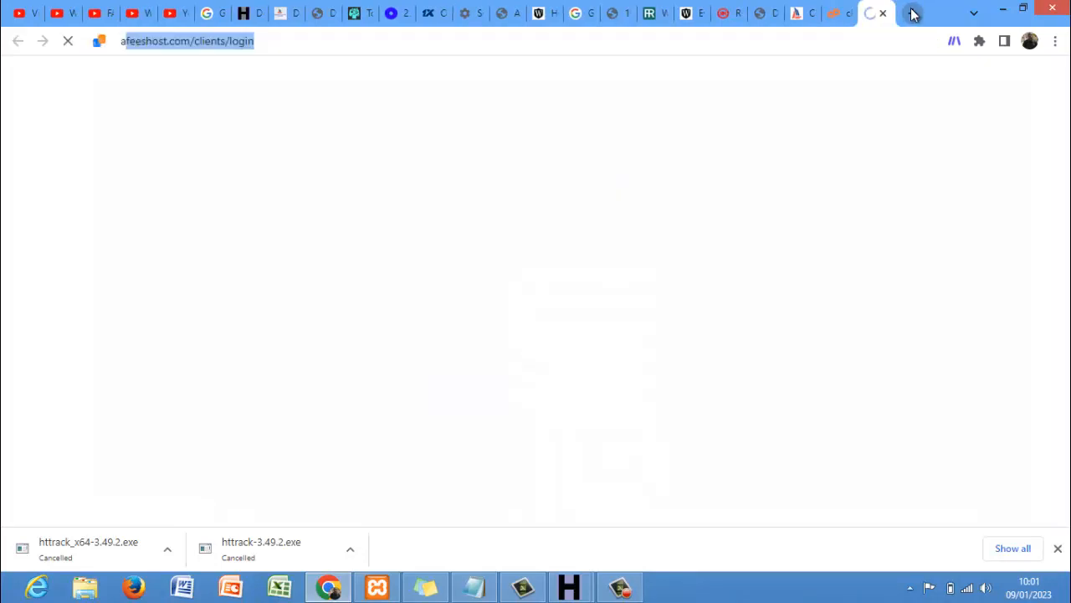
{"action": "key", "text": "Return"}
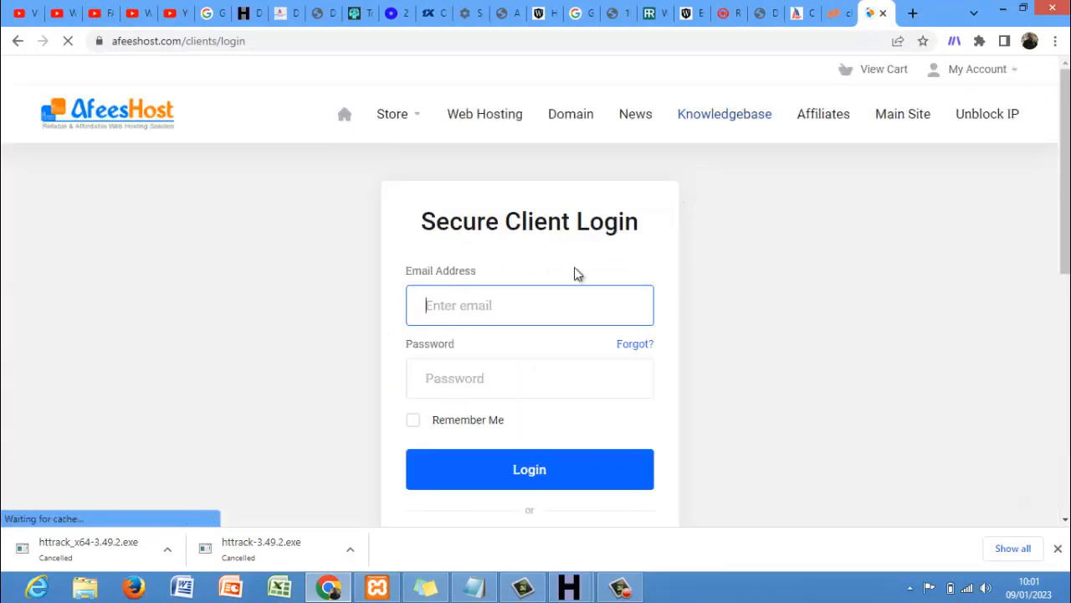
{"action": "left_click", "coordinate": [565, 315]}
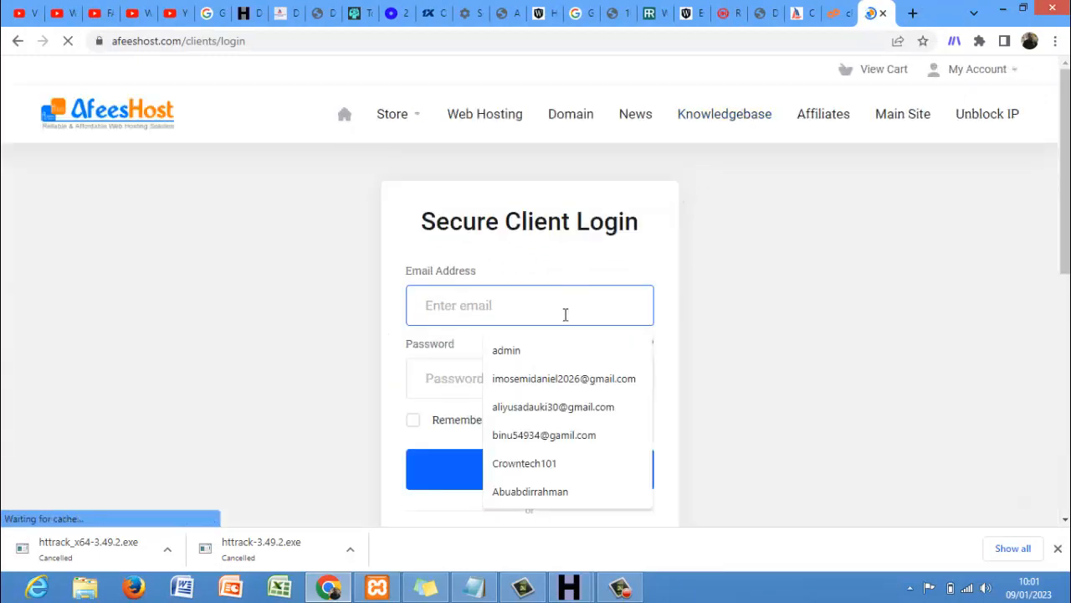
{"action": "left_click", "coordinate": [572, 377]}
{"action": "left_click", "coordinate": [531, 387]}
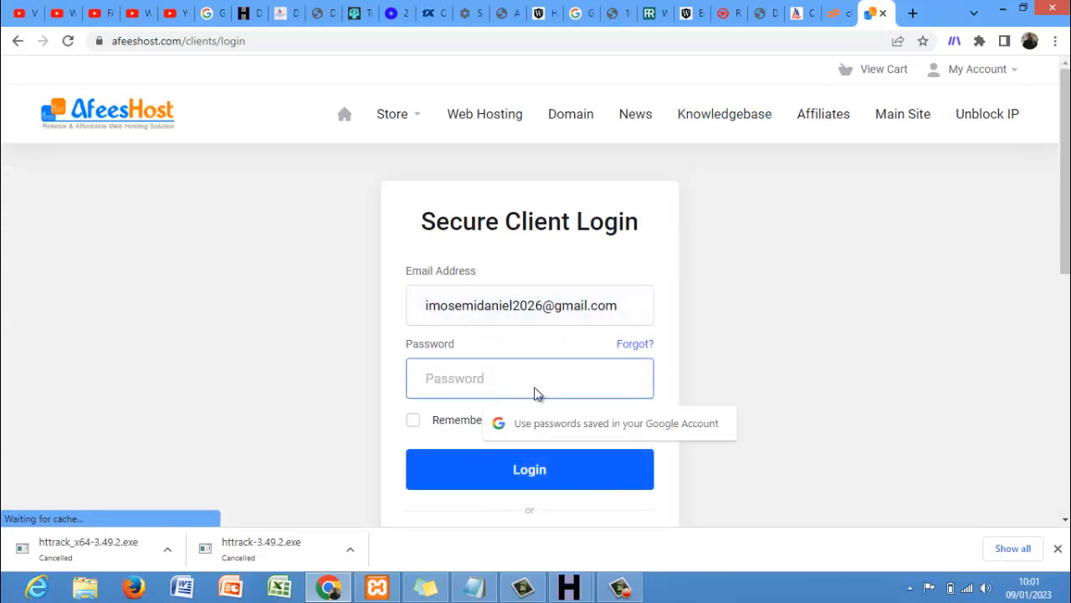
{"action": "left_click", "coordinate": [550, 423]}
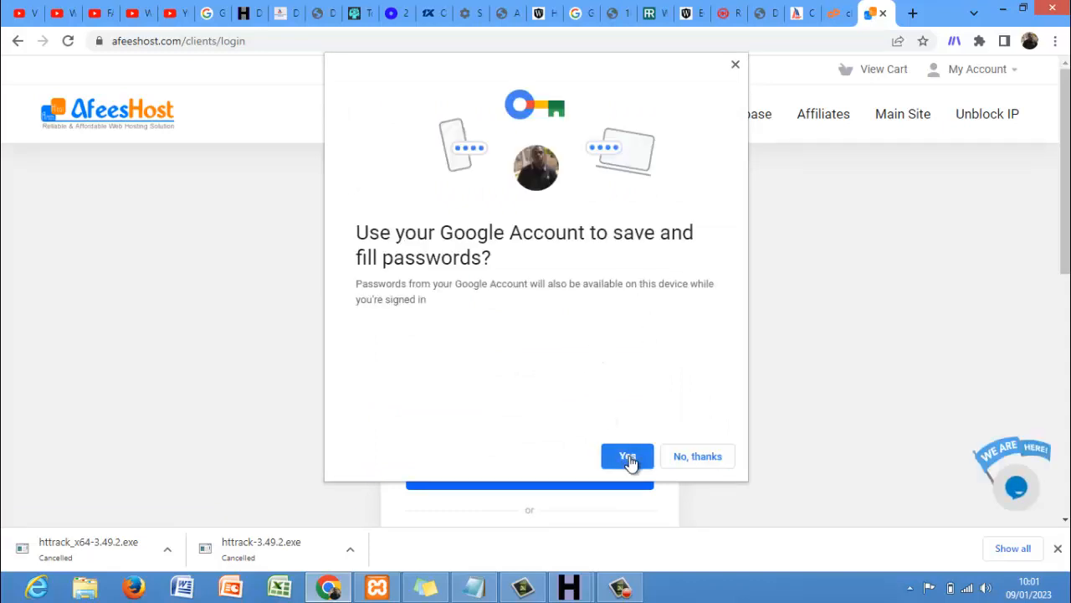
{"action": "left_click", "coordinate": [630, 456]}
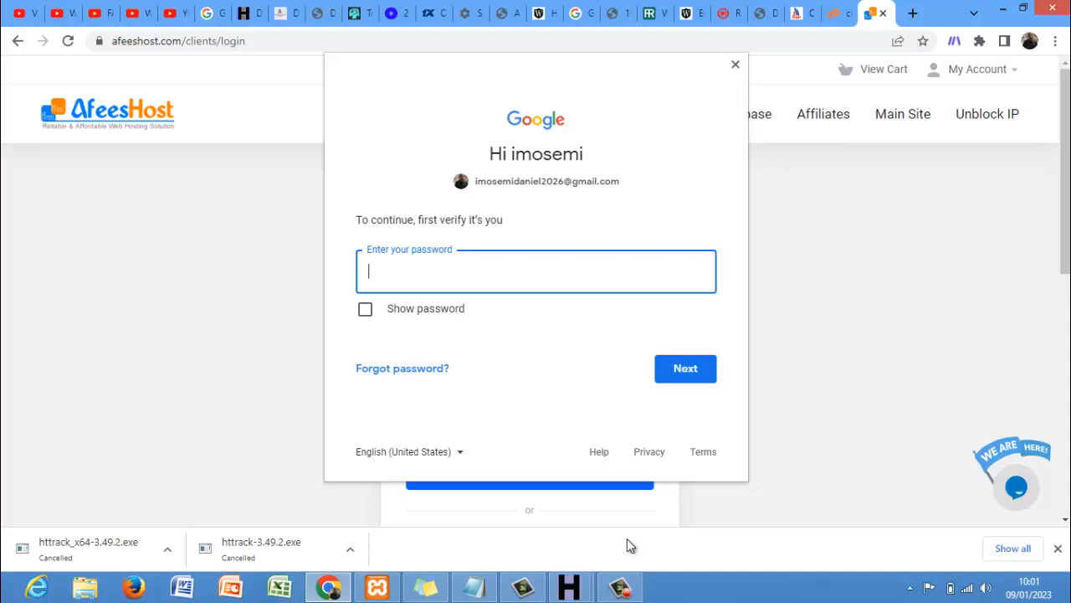
{"action": "left_click", "coordinate": [618, 589]}
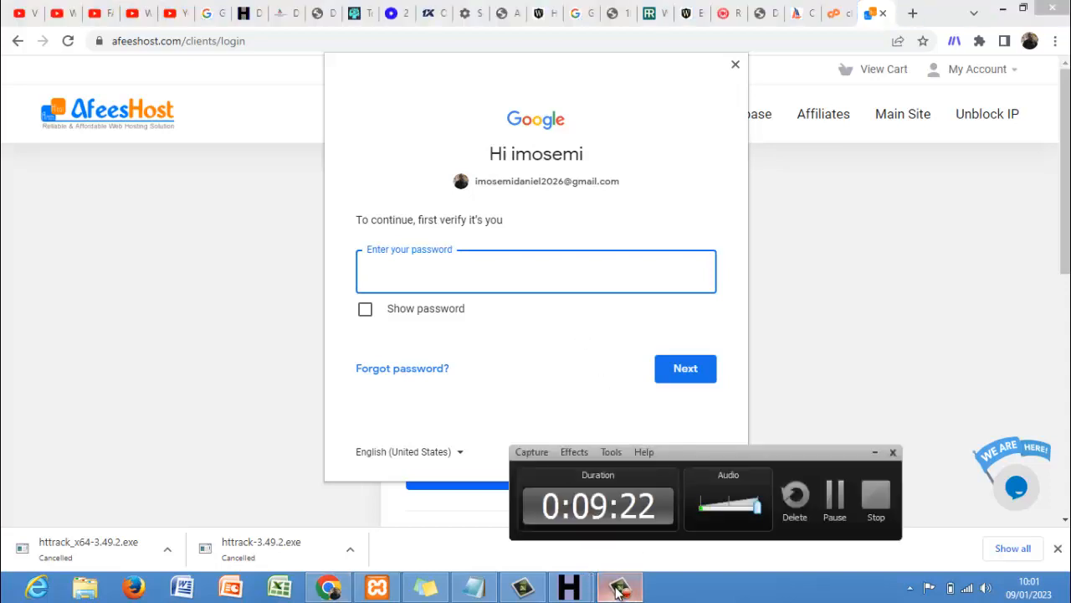
{"action": "left_click", "coordinate": [834, 496]}
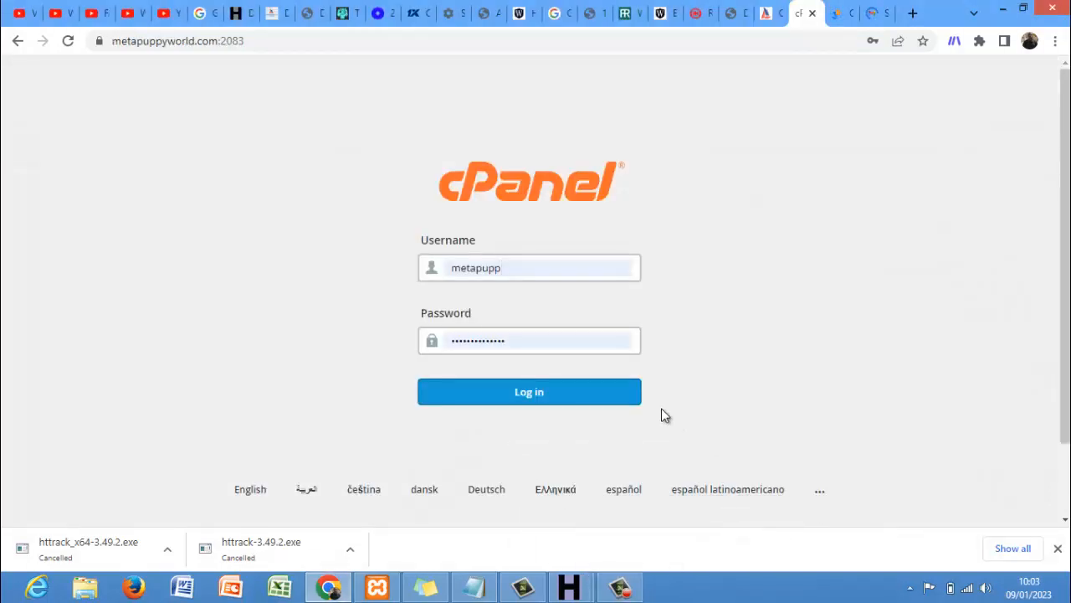
{"action": "left_click", "coordinate": [569, 402]}
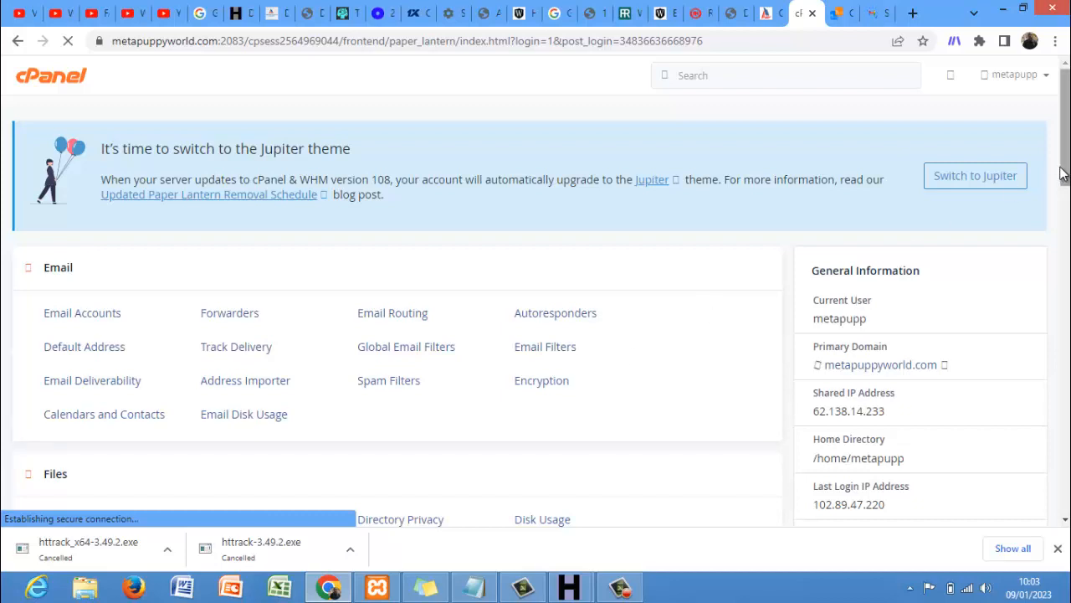
- Open Email Accounts under Email, return to the cPanel home, then open Email Accounts again
{"action": "left_click_drag", "start_coordinate": [1062, 148], "coordinate": [1067, 169]}
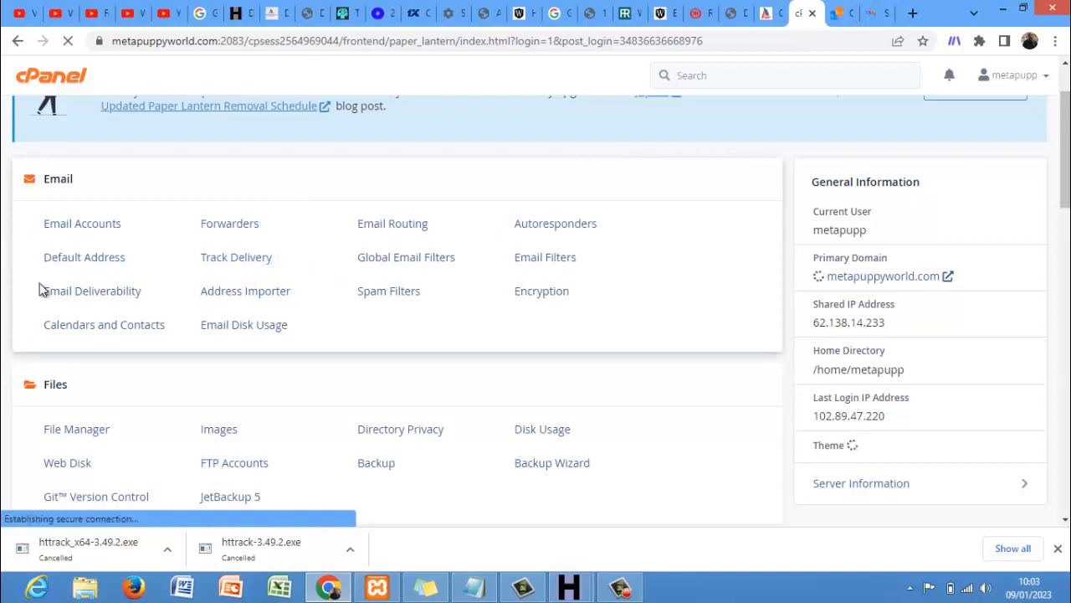
{"action": "left_click", "coordinate": [87, 228]}
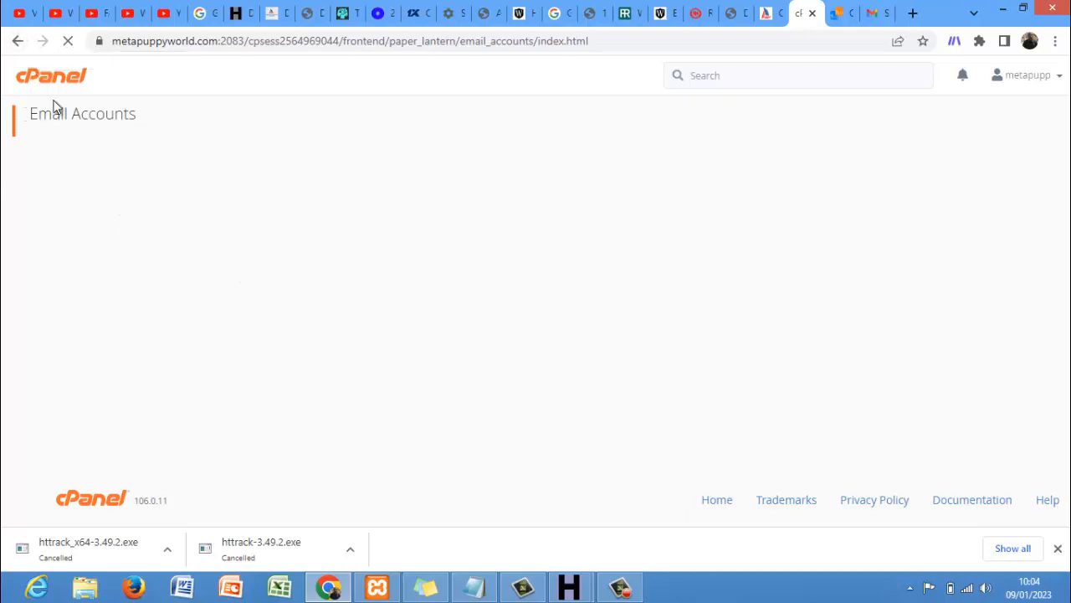
{"action": "left_click", "coordinate": [18, 41]}
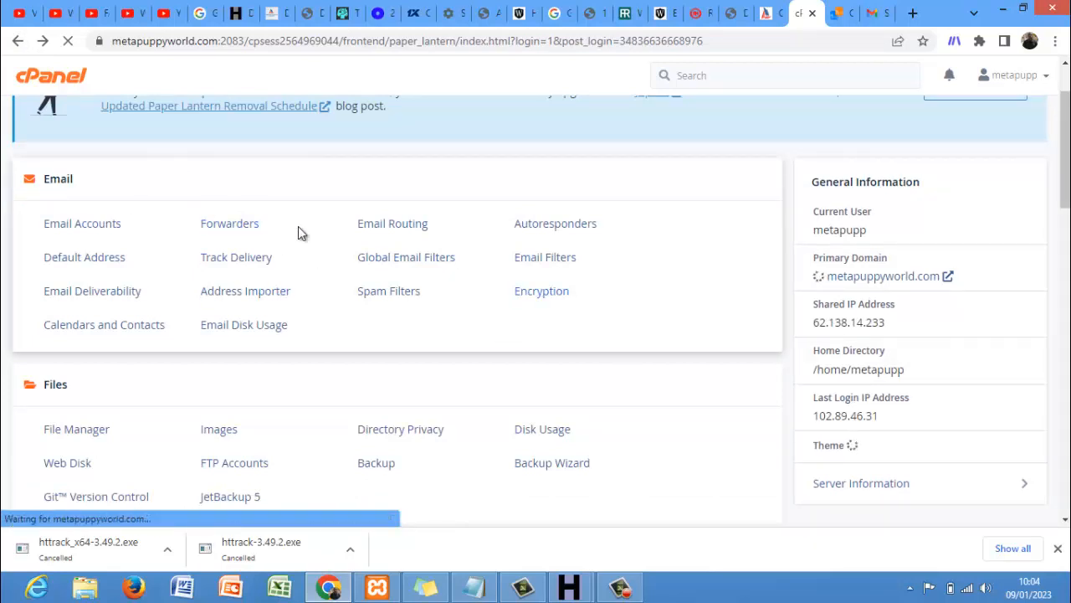
{"action": "left_click", "coordinate": [82, 223]}
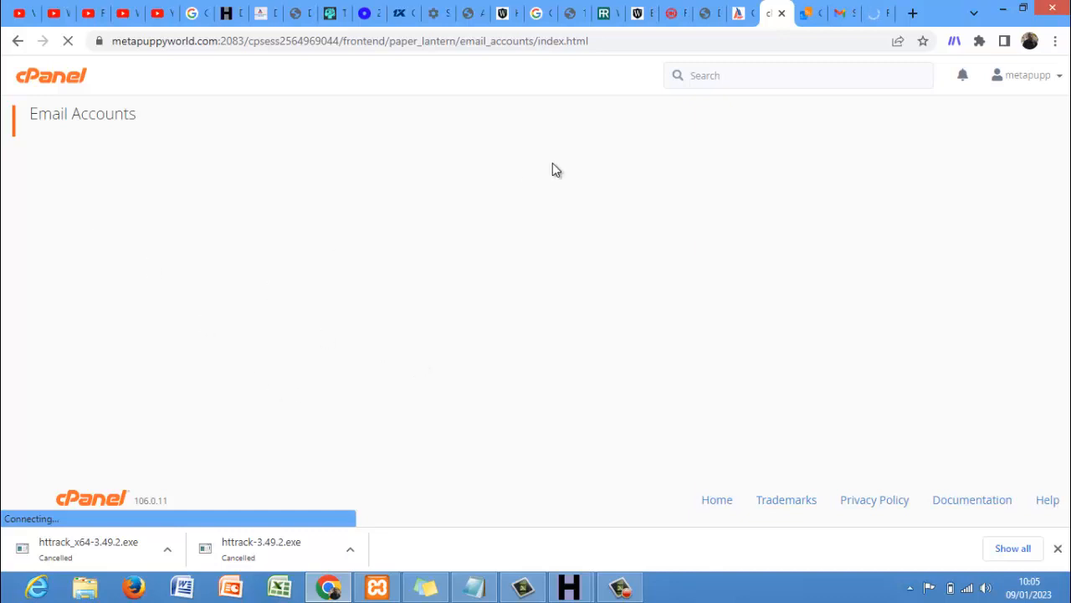
- Close the Gmail tab and load metapuppyworld.com/cpanel in a new tab
{"action": "left_click", "coordinate": [845, 10]}
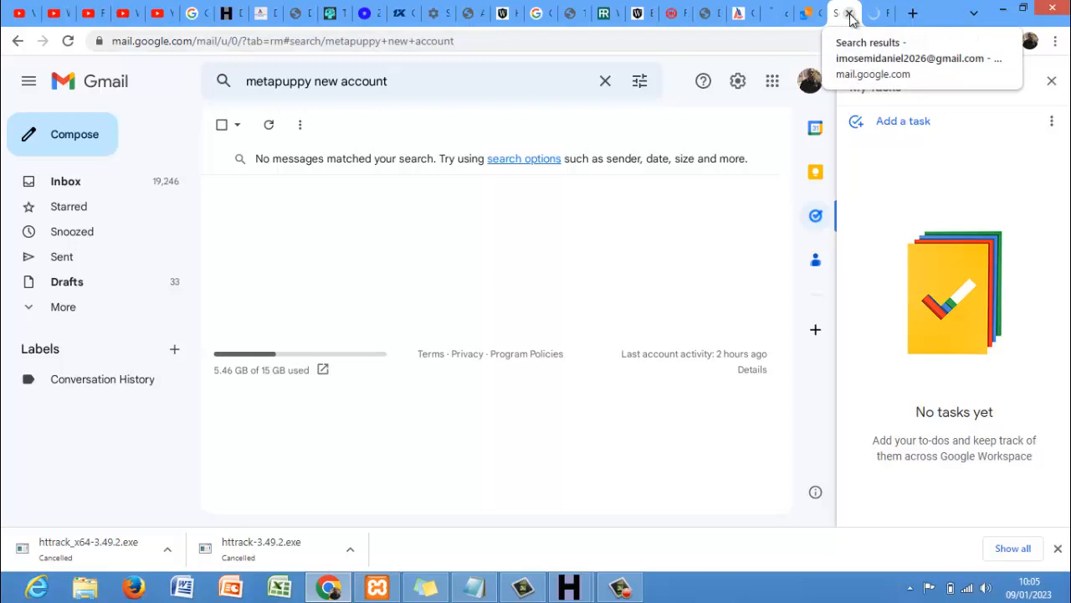
{"action": "left_click", "coordinate": [848, 14]}
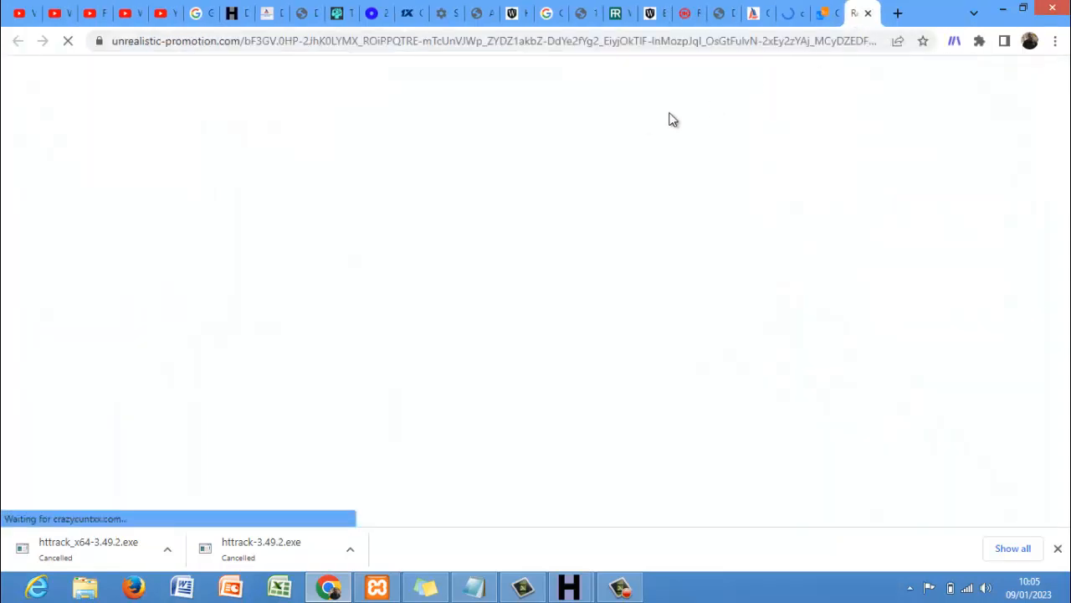
{"action": "left_click", "coordinate": [839, 10]}
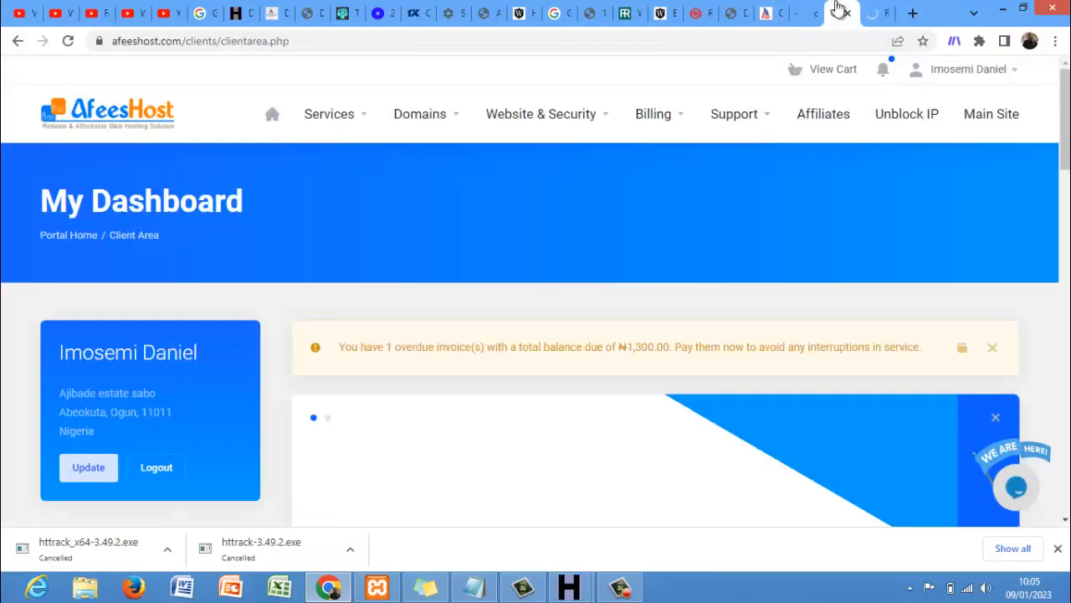
{"action": "left_click", "coordinate": [914, 13]}
{"action": "type", "text": "me"}
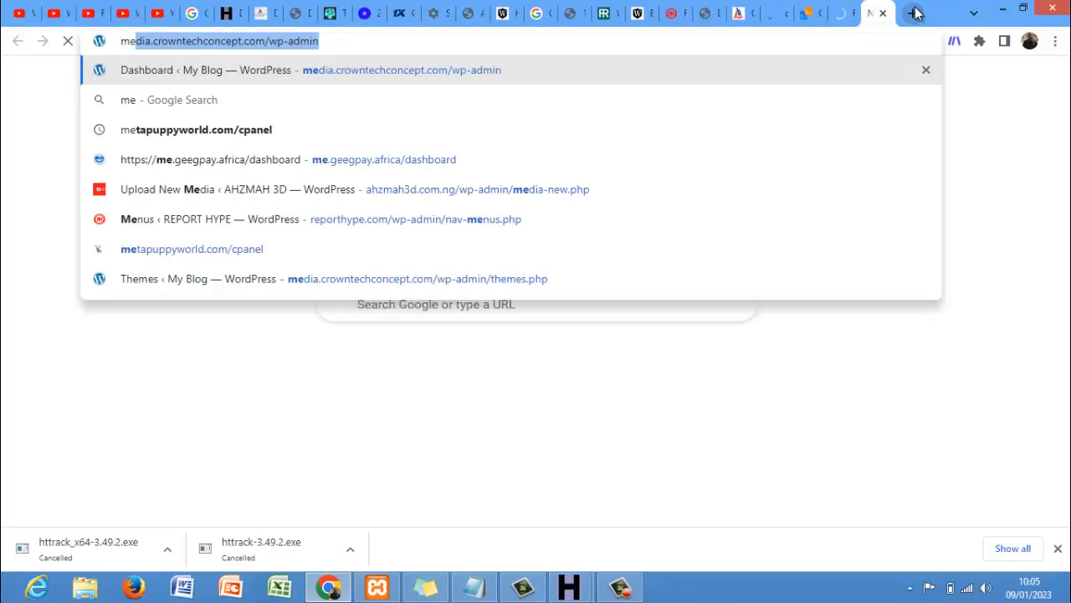
{"action": "key", "text": "BackSpace"}
{"action": "key", "text": "Down"}
{"action": "key", "text": "Down"}
{"action": "key", "text": "Down"}
{"action": "key", "text": "Down"}
{"action": "key", "text": "Down"}
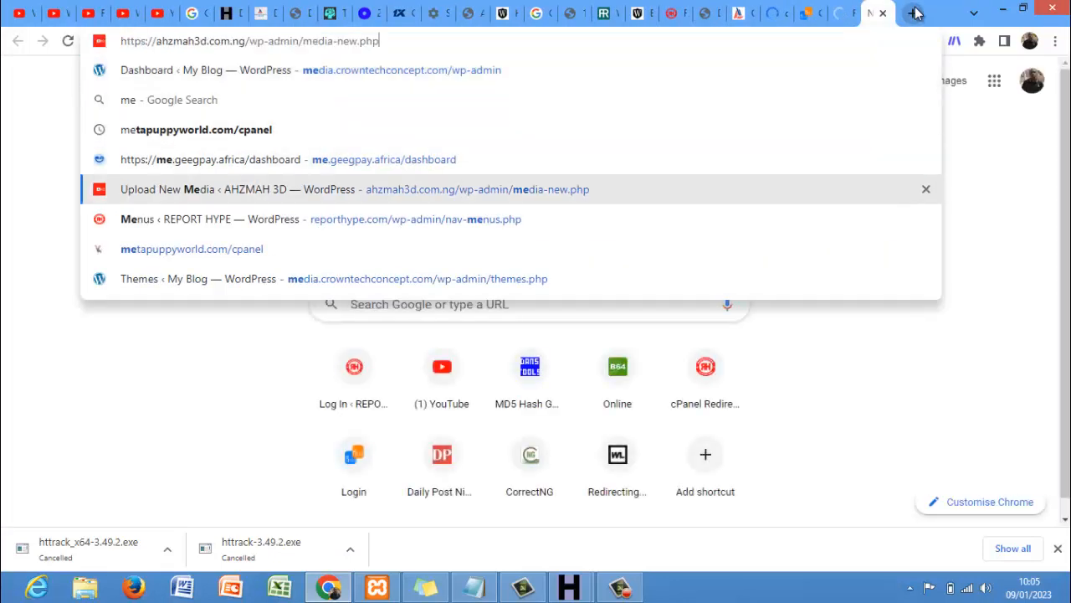
{"action": "key", "text": "Return"}
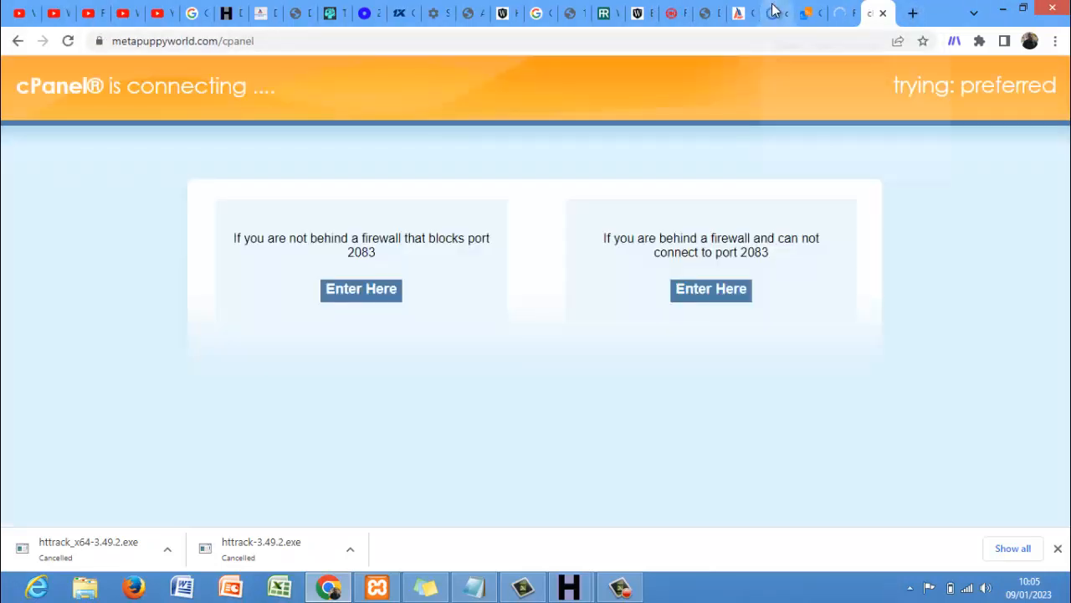
- Close the cPanel Email Accounts tab and bring up the finished Clone training mirror window
{"action": "left_click", "coordinate": [774, 13]}
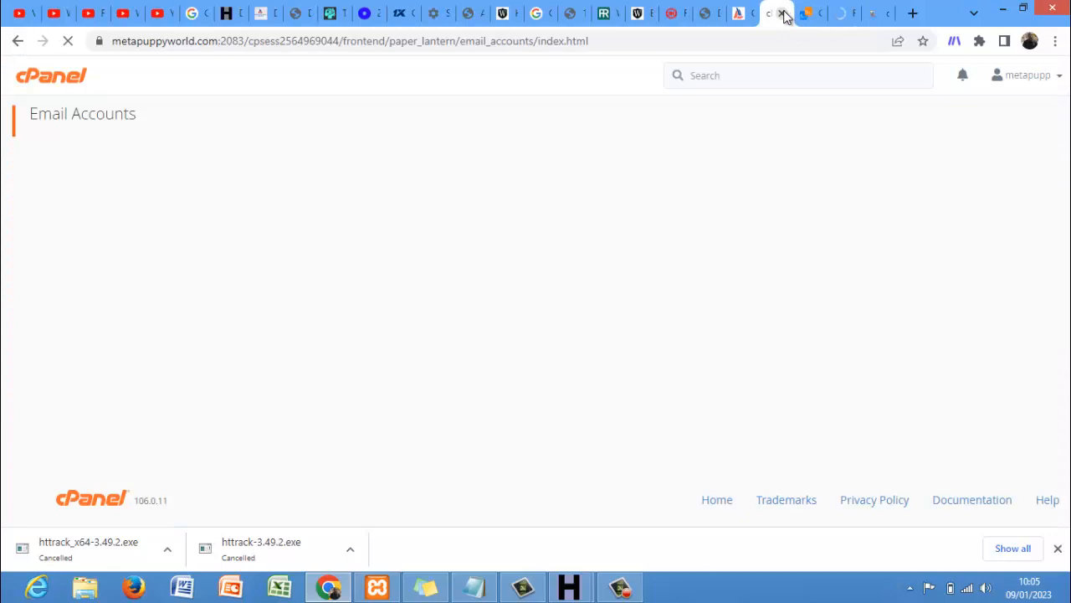
{"action": "left_click", "coordinate": [783, 14]}
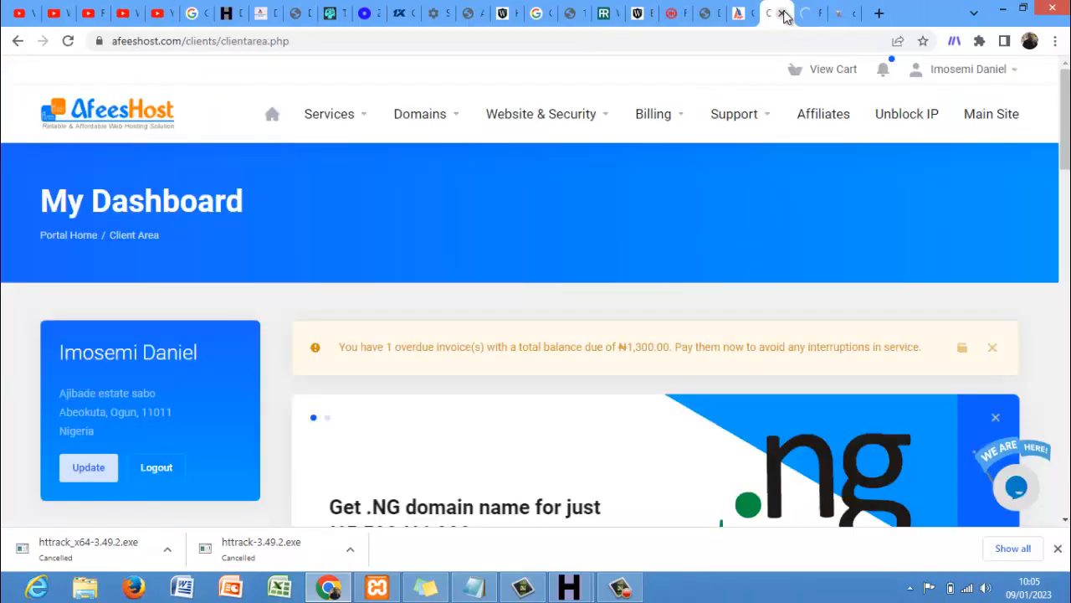
{"action": "left_click", "coordinate": [847, 13]}
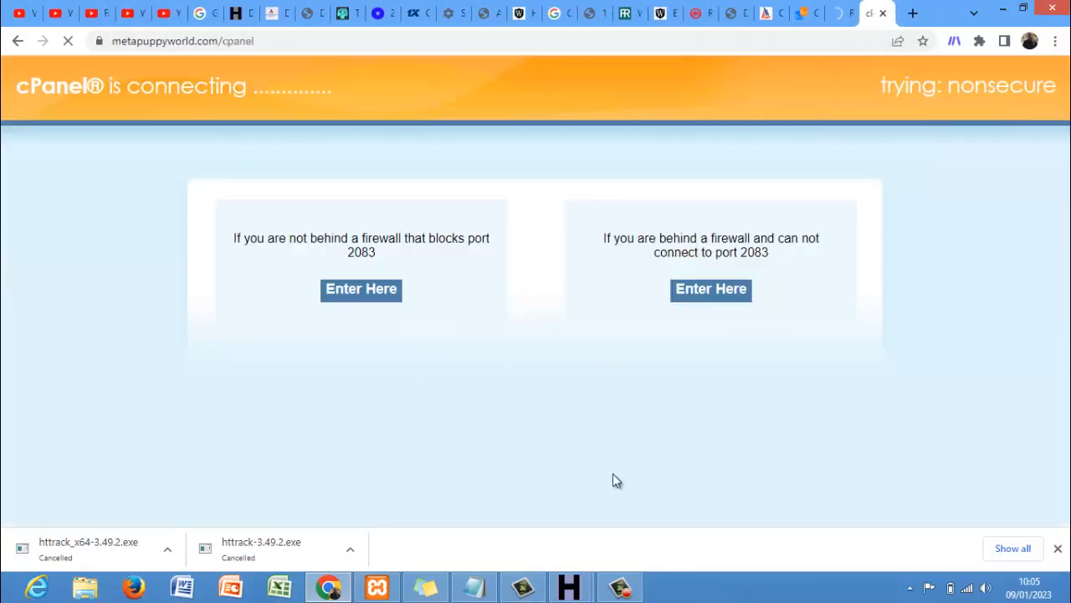
{"action": "mouse_move", "coordinate": [576, 590]}
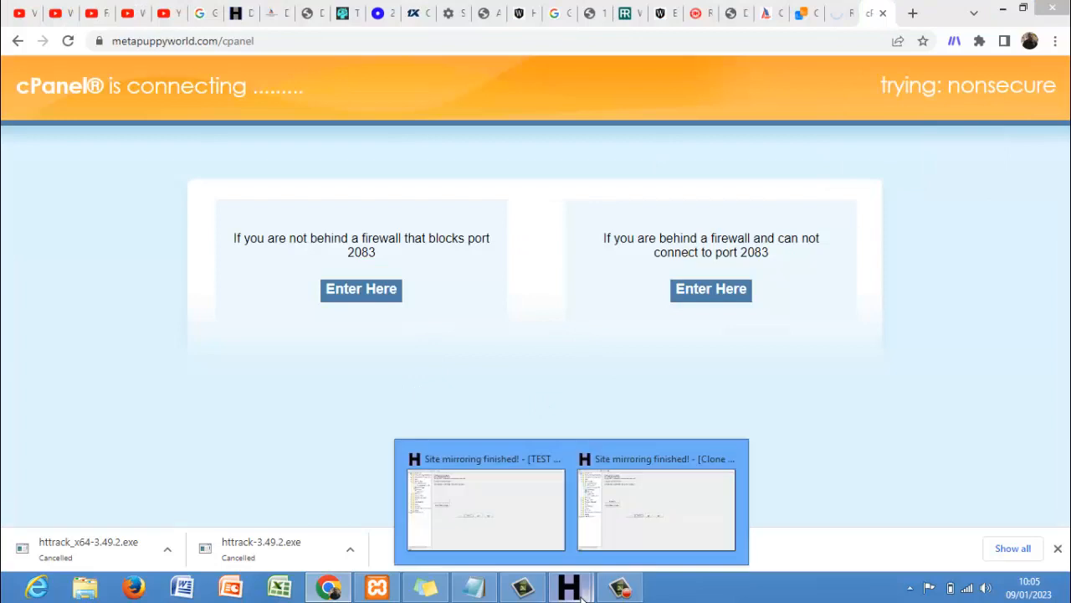
{"action": "left_click", "coordinate": [654, 522]}
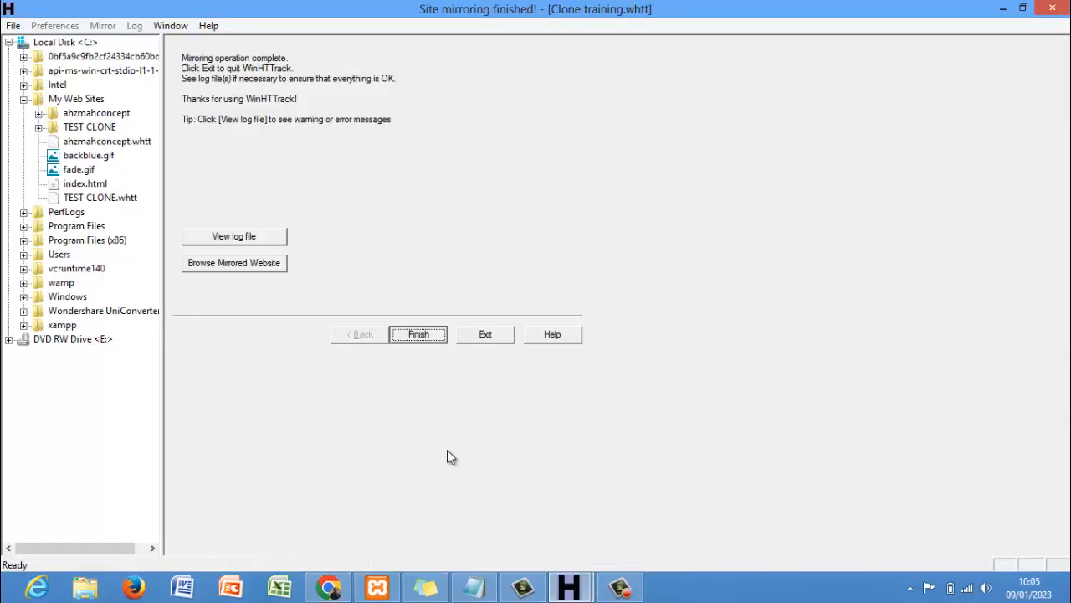
- Check the TEST CLONE window, then finish the Clone training mirror, resetting the wizard
{"action": "left_click", "coordinate": [569, 589]}
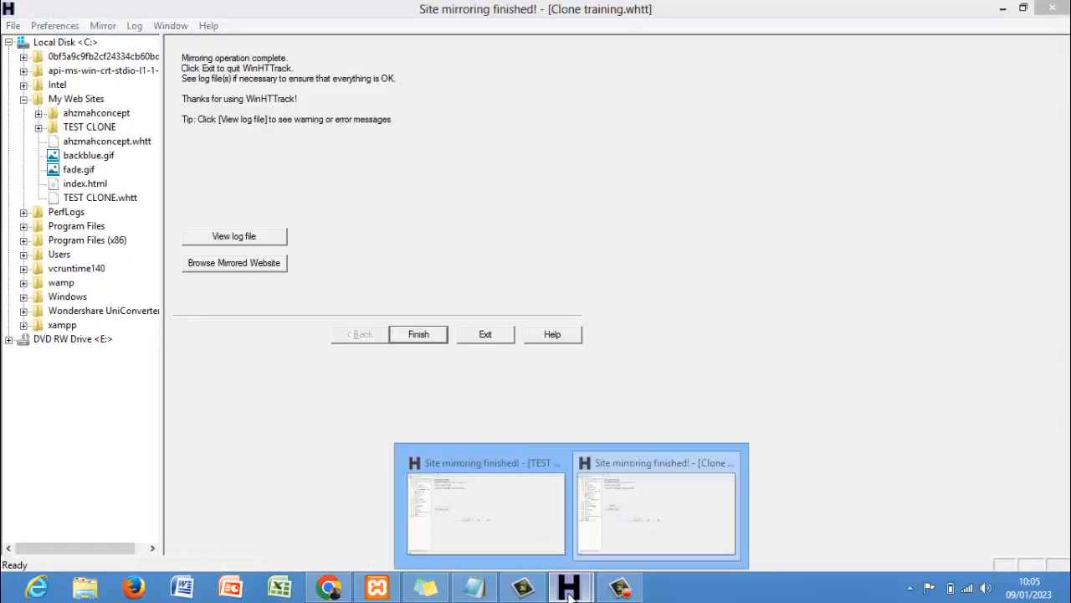
{"action": "left_click", "coordinate": [505, 524]}
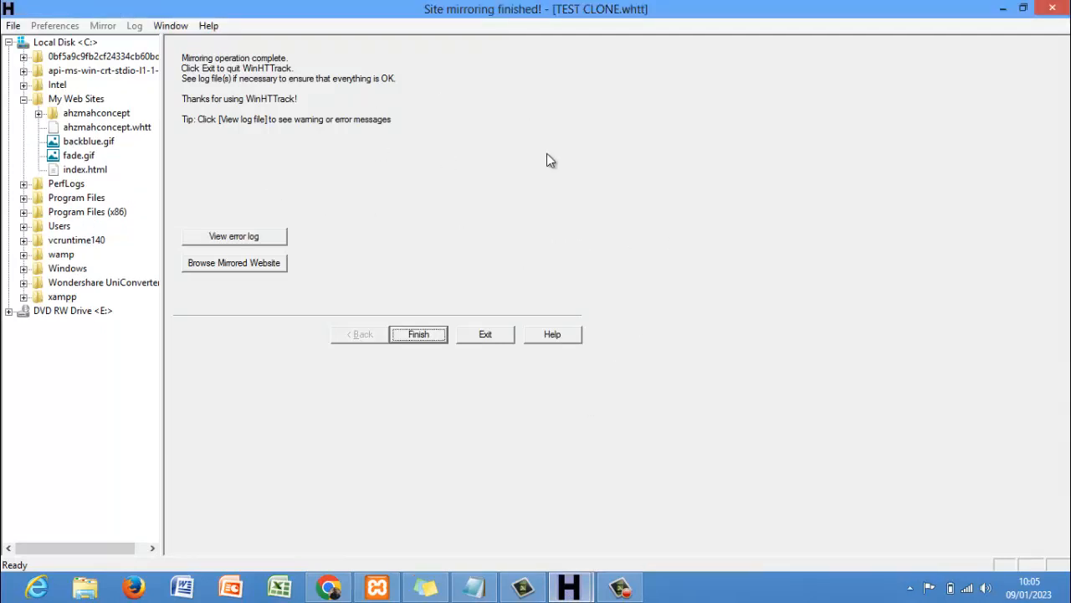
{"action": "left_click", "coordinate": [569, 589]}
{"action": "left_click", "coordinate": [666, 514]}
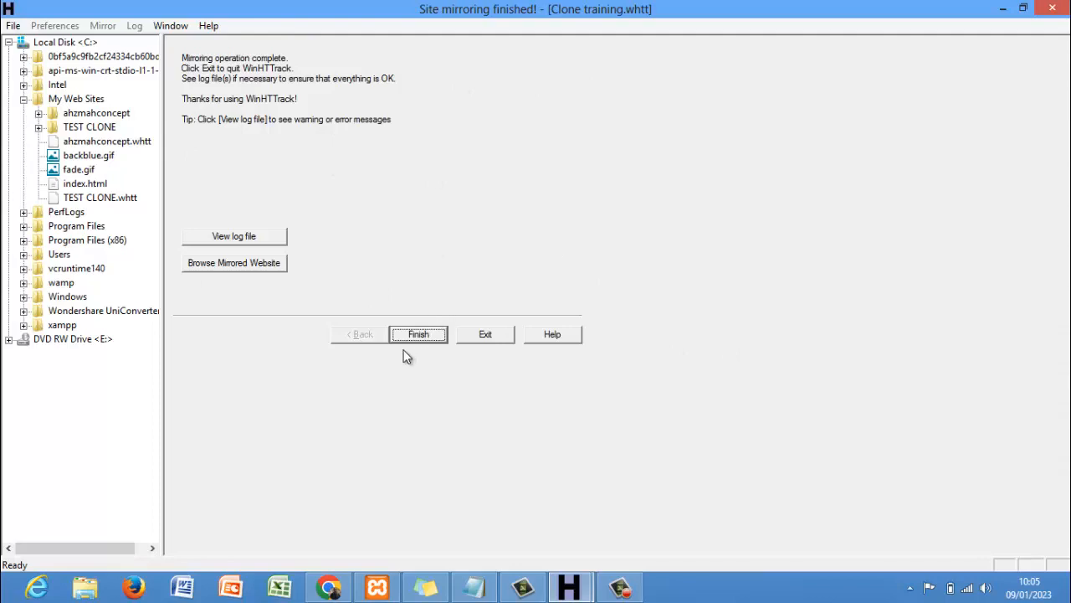
{"action": "left_click", "coordinate": [418, 334]}
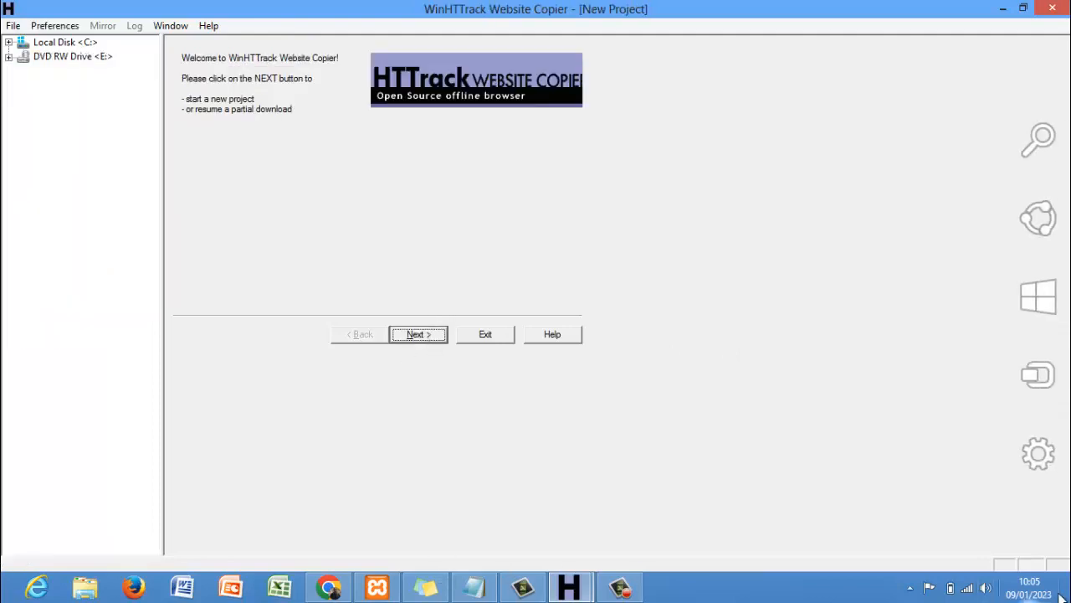
- Dismiss the taskbar calendar and show the Windows desktop
{"action": "left_click", "coordinate": [1028, 587]}
{"action": "left_click", "coordinate": [765, 497]}
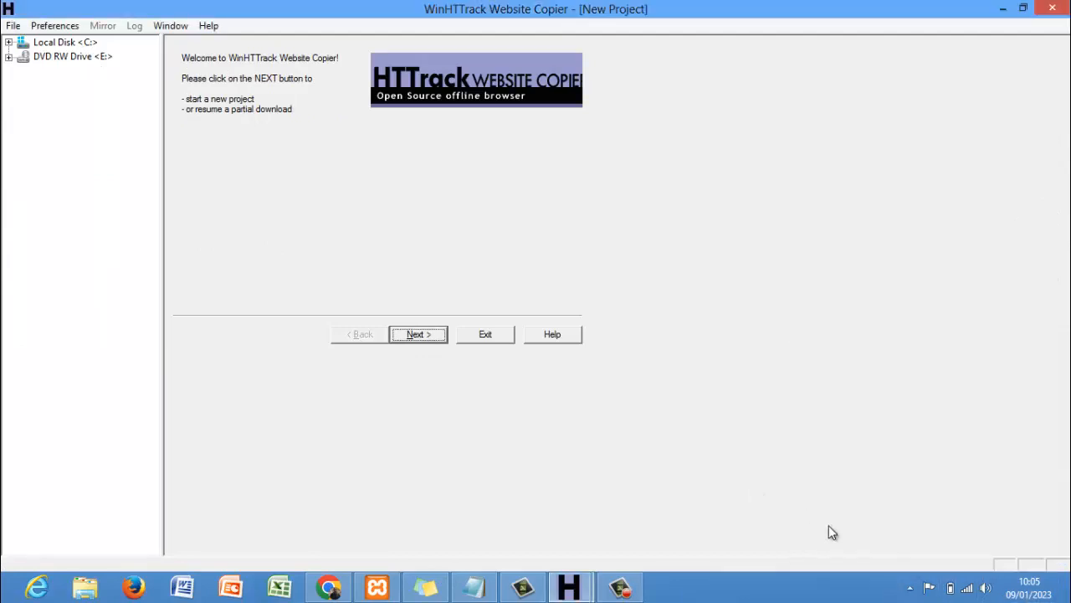
{"action": "left_click", "coordinate": [1061, 590]}
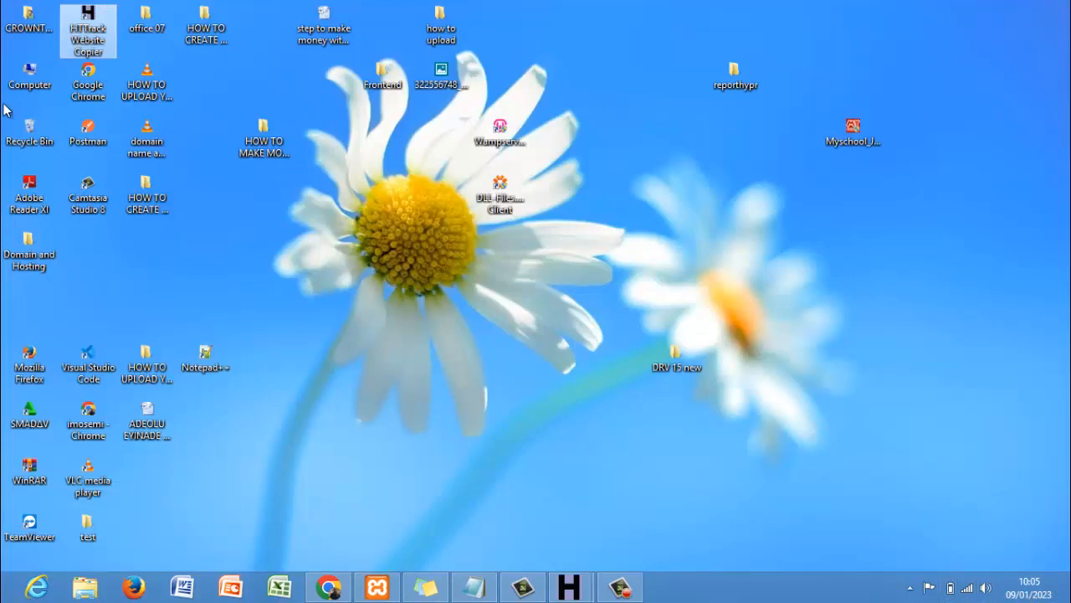
- Browse from Computer to C:\My Web Sites\Clone training\deejerhenterprise.com.ng
{"action": "left_click", "coordinate": [31, 89]}
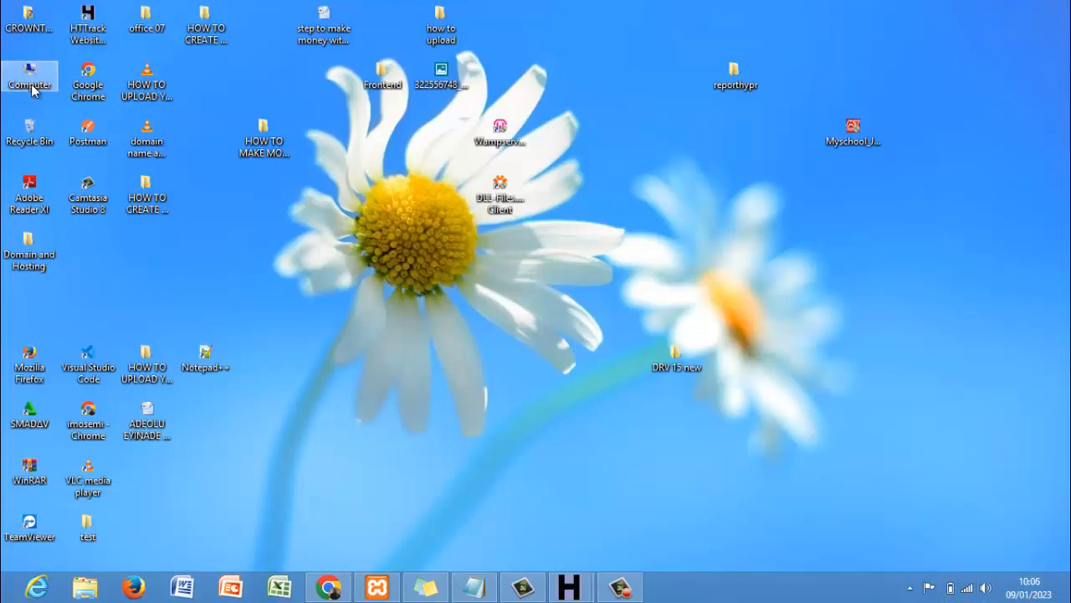
{"action": "double_click", "coordinate": [30, 89]}
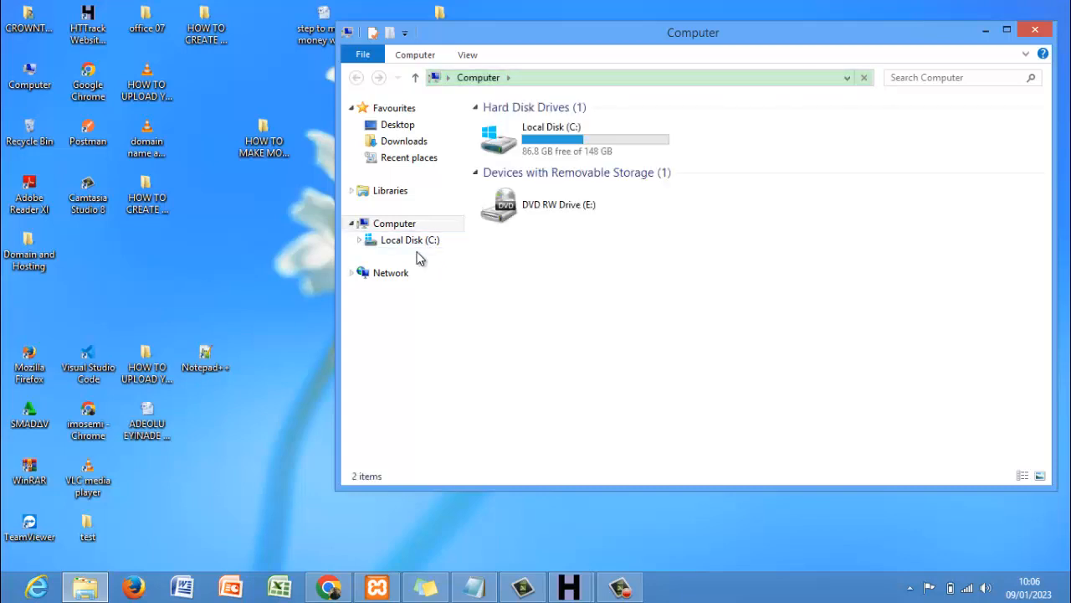
{"action": "left_click", "coordinate": [417, 247]}
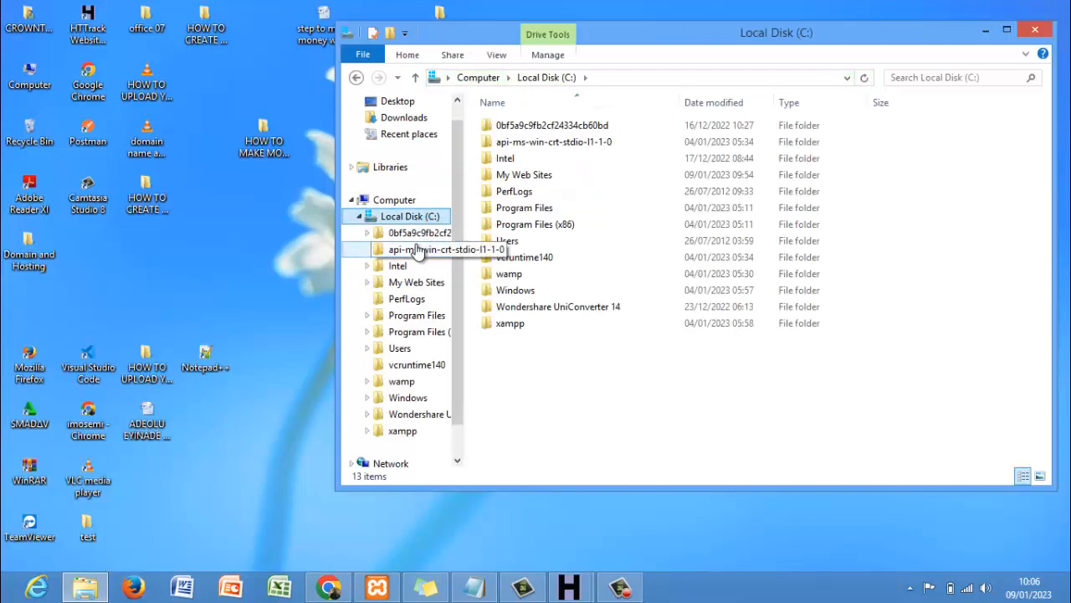
{"action": "double_click", "coordinate": [519, 174]}
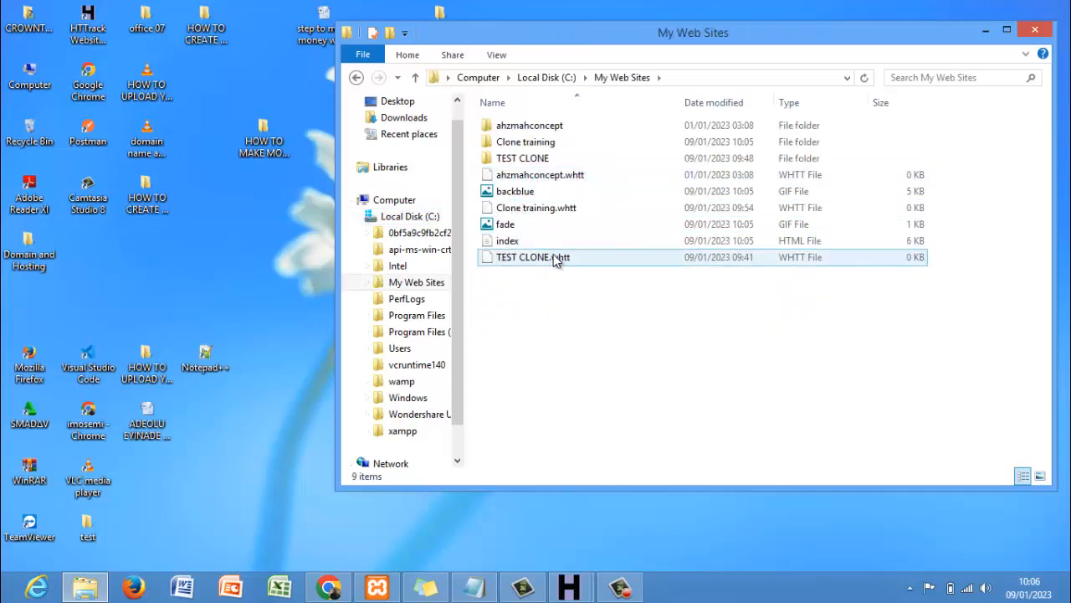
{"action": "double_click", "coordinate": [536, 142]}
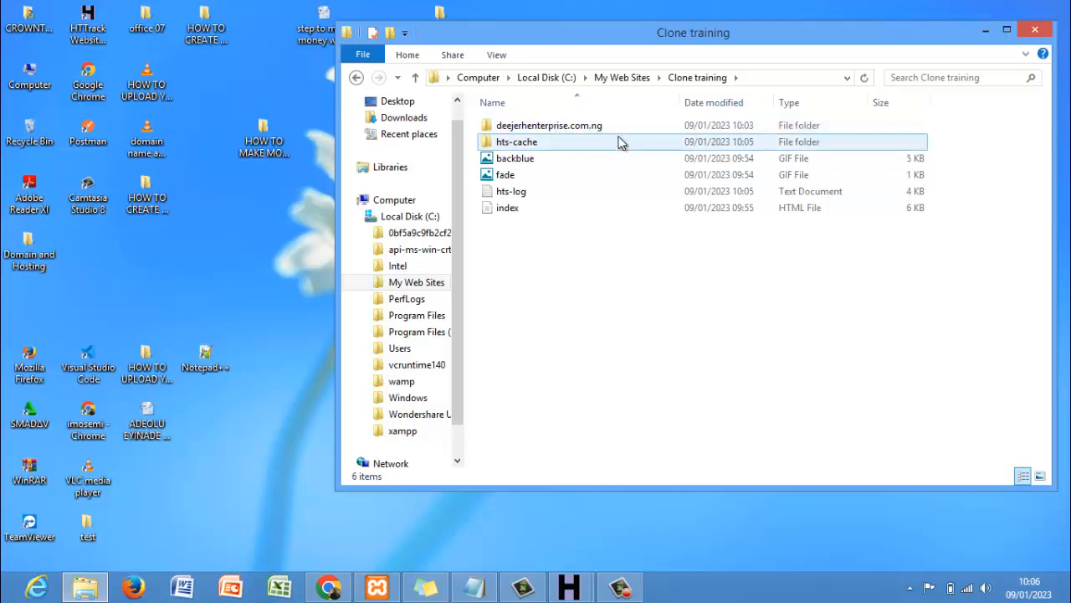
{"action": "mouse_move", "coordinate": [590, 130]}
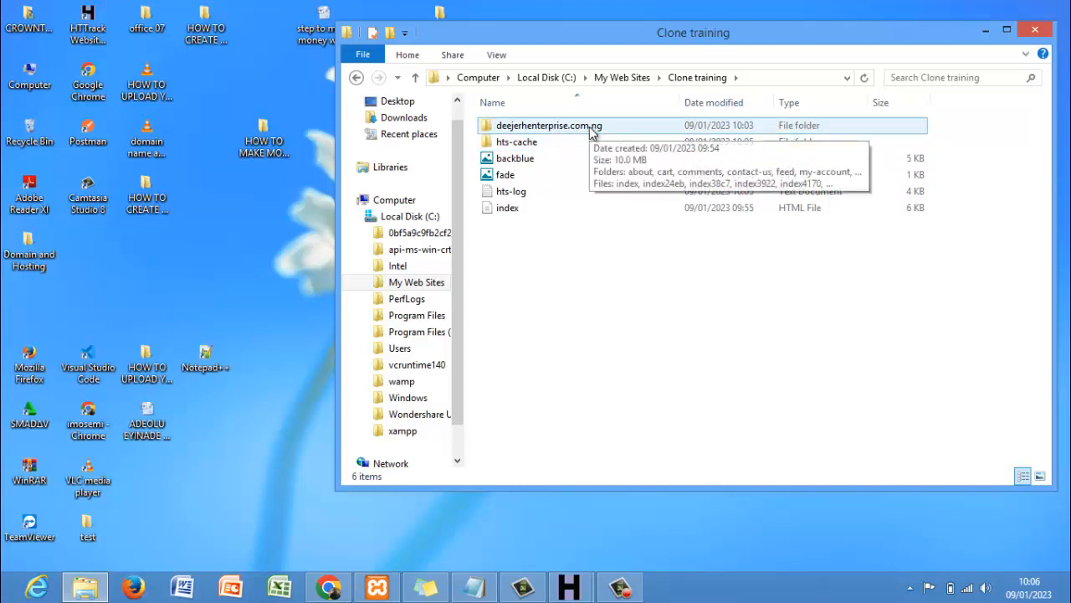
{"action": "double_click", "coordinate": [608, 132]}
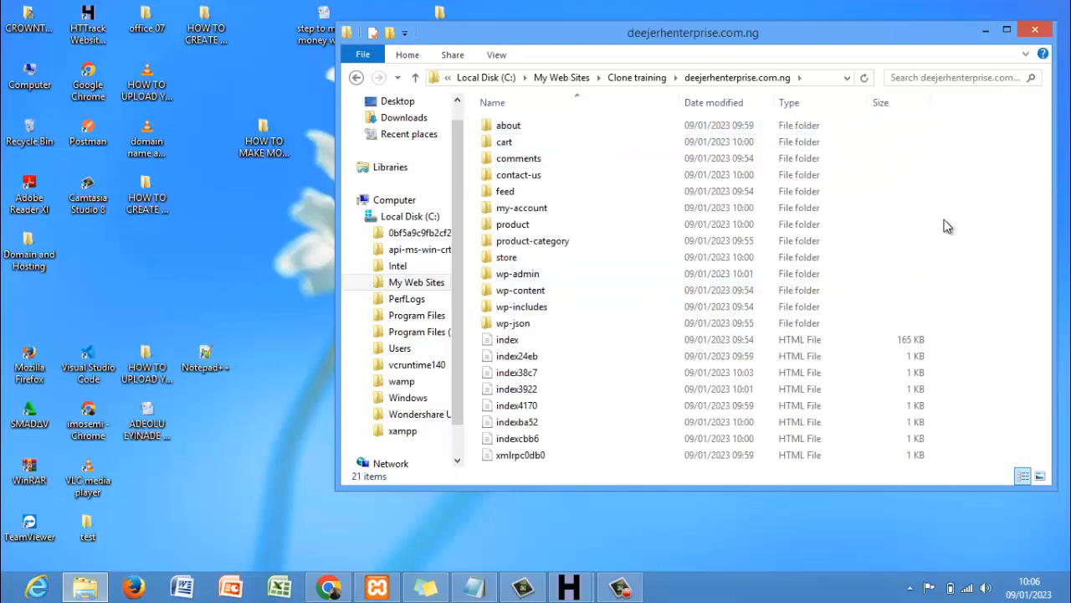
- Open the mirrored index page in Google Chrome
{"action": "key", "text": "Down"}
{"action": "key", "text": "Down"}
{"action": "key", "text": "Down"}
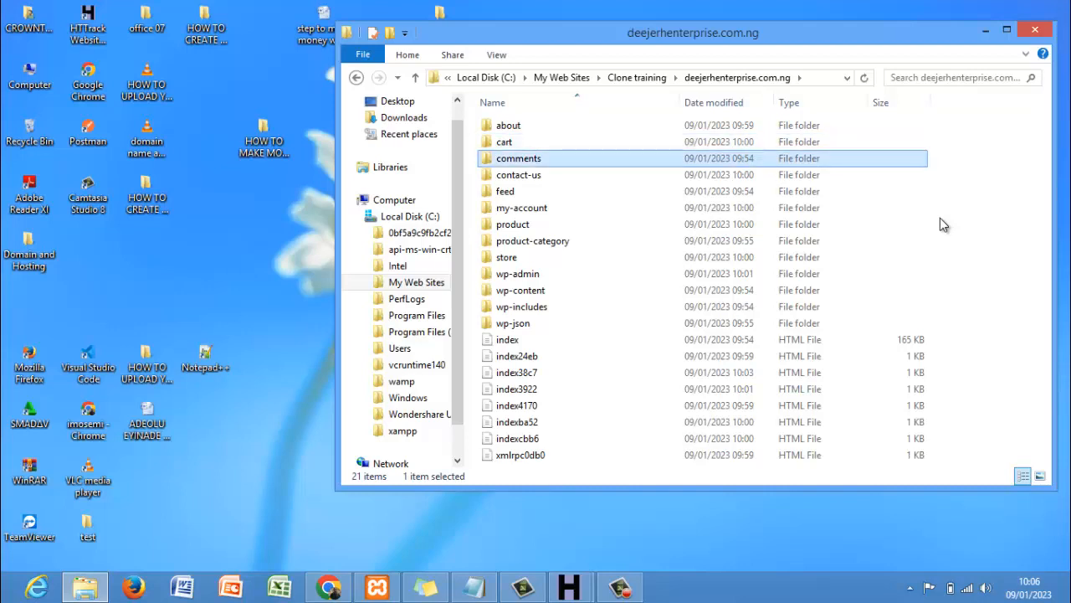
{"action": "key", "text": "Down"}
{"action": "key", "text": "Down"}
{"action": "key", "text": "Down"}
{"action": "key", "text": "Down"}
{"action": "key", "text": "Down"}
{"action": "key", "text": "Down"}
{"action": "key", "text": "Down"}
{"action": "key", "text": "Down"}
{"action": "key", "text": "Down"}
{"action": "key", "text": "Down"}
{"action": "key", "text": "Down"}
{"action": "key", "text": "Down"}
{"action": "key", "text": "Down"}
{"action": "key", "text": "Down"}
{"action": "key", "text": "Down"}
{"action": "key", "text": "Down"}
{"action": "key", "text": "Down"}
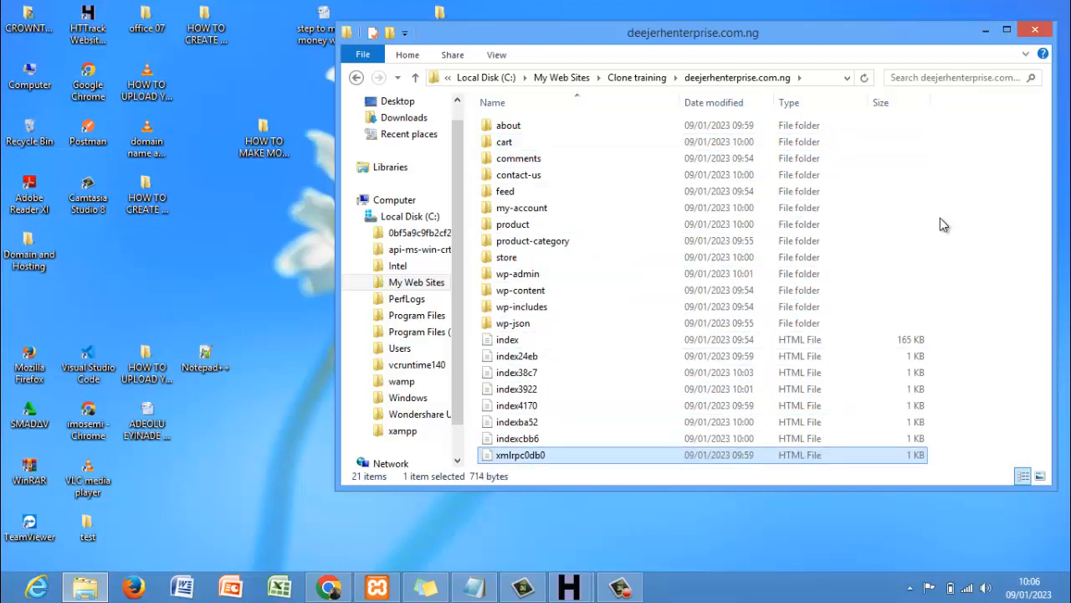
{"action": "double_click", "coordinate": [572, 340]}
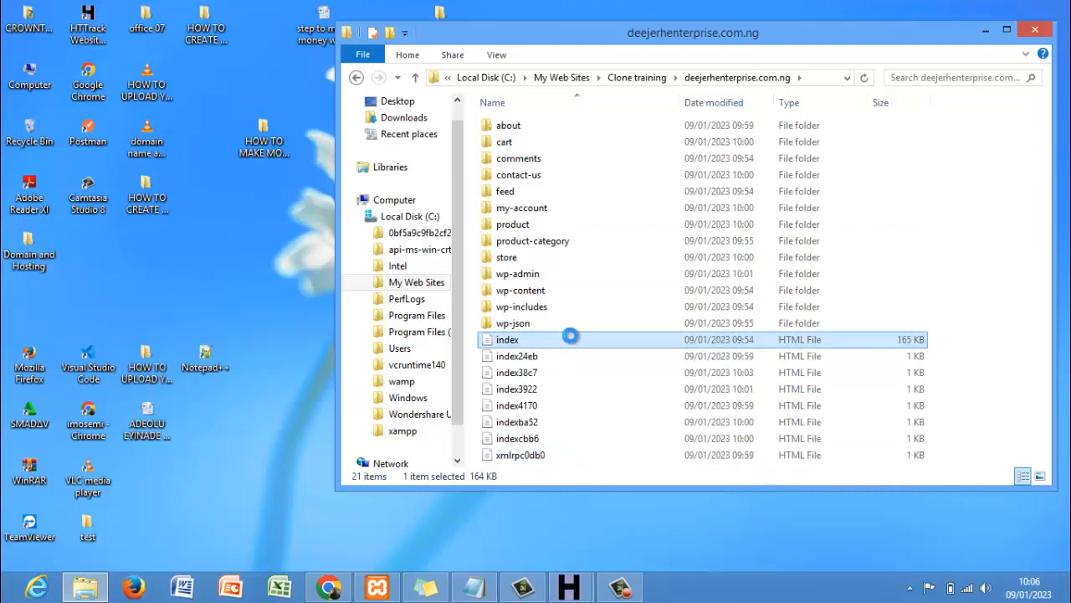
{"action": "right_click", "coordinate": [570, 335]}
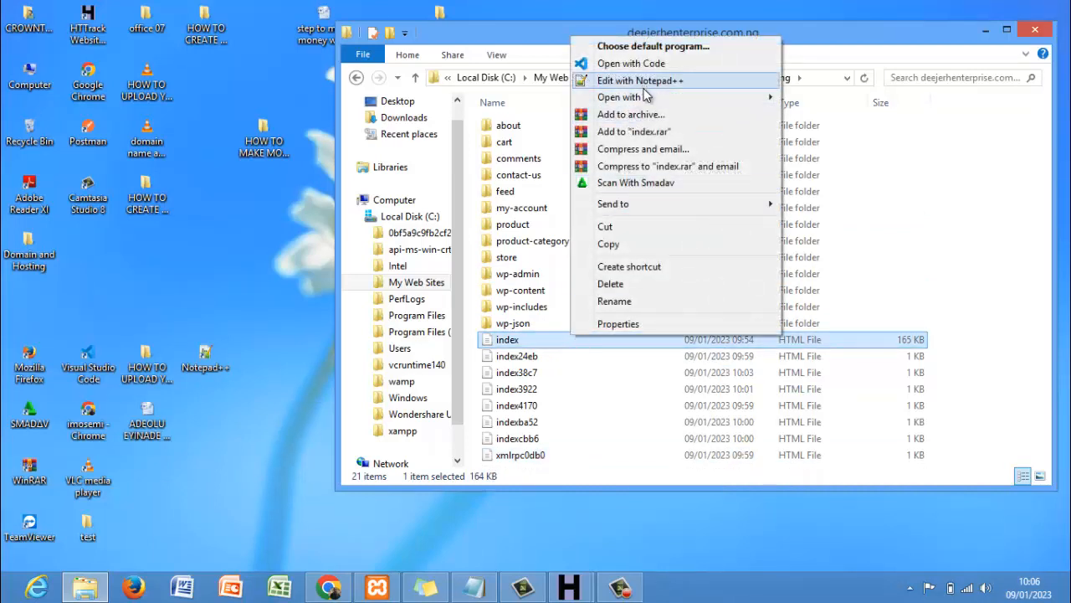
{"action": "mouse_move", "coordinate": [644, 100]}
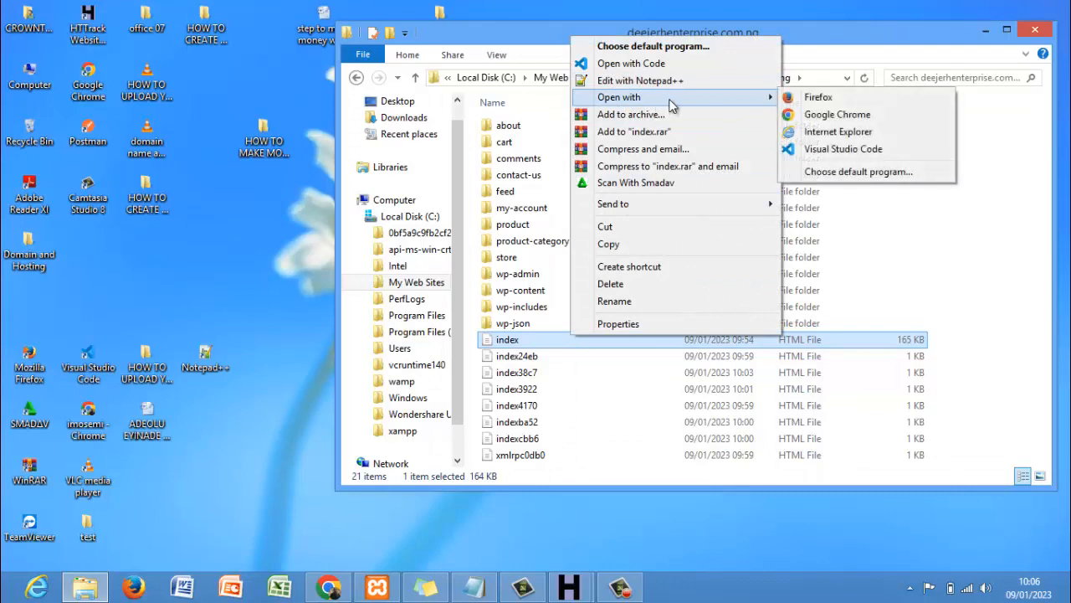
{"action": "left_click", "coordinate": [815, 117]}
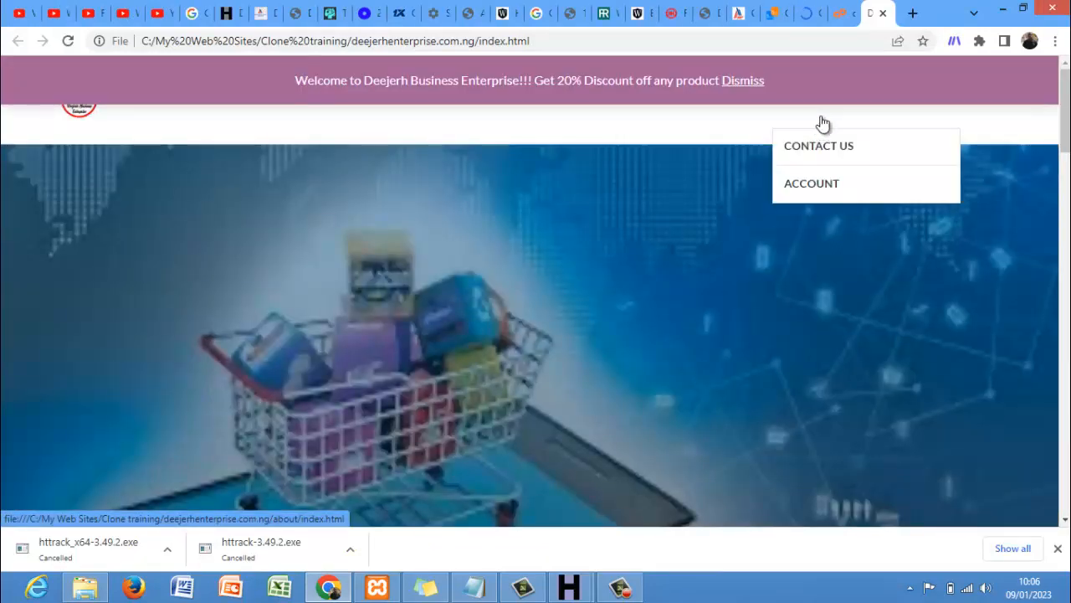
- Dismiss the welcome discount banner, scroll through the offline shop page, then return to File Explorer
{"action": "left_click", "coordinate": [748, 86]}
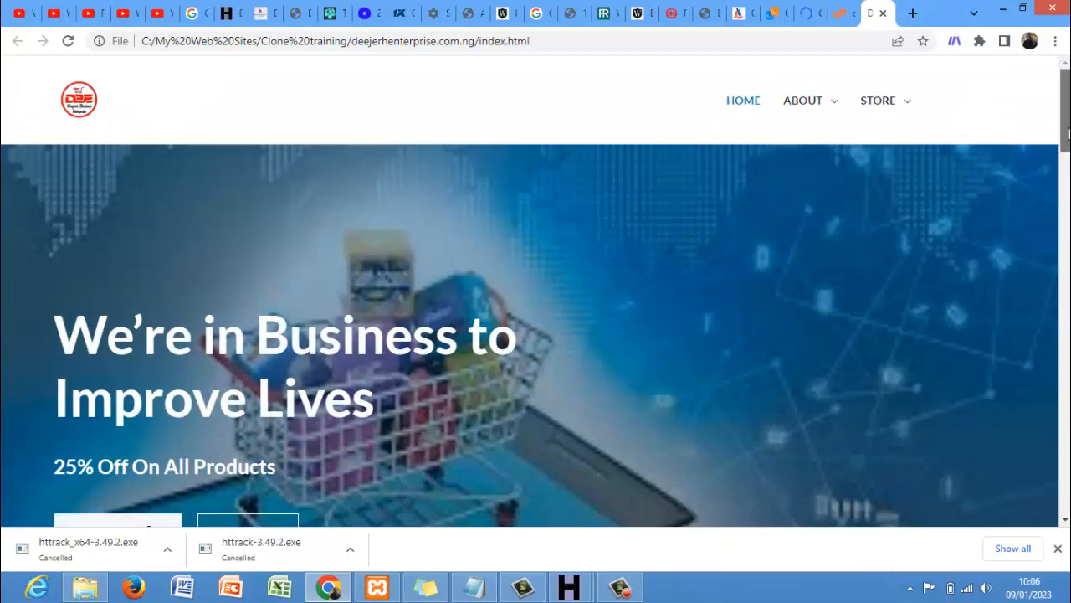
{"action": "left_click_drag", "start_coordinate": [1068, 133], "coordinate": [1068, 259]}
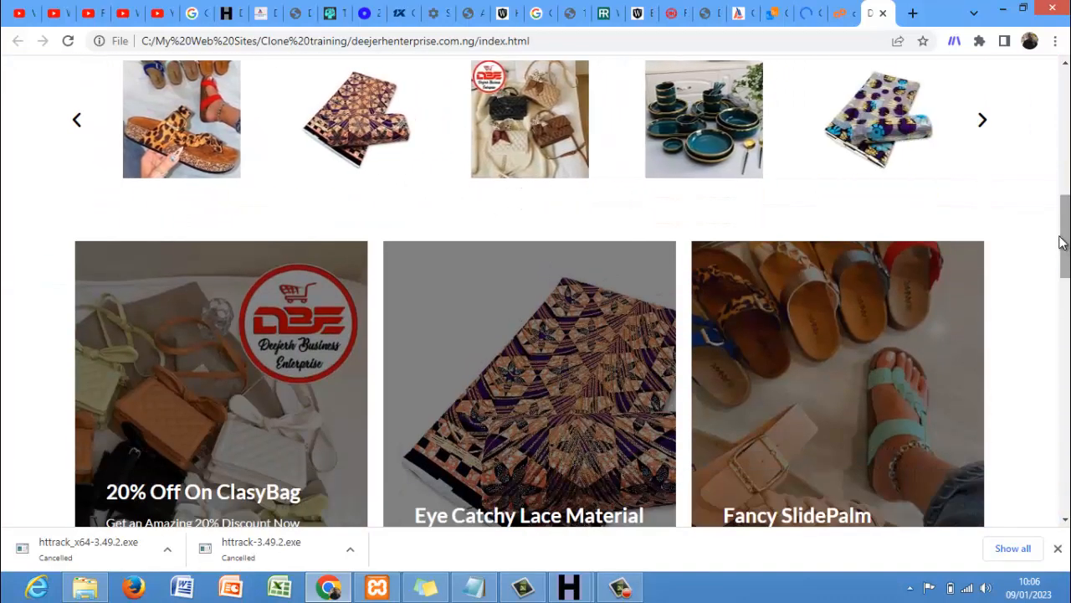
{"action": "left_click_drag", "start_coordinate": [1068, 246], "coordinate": [1063, 119]}
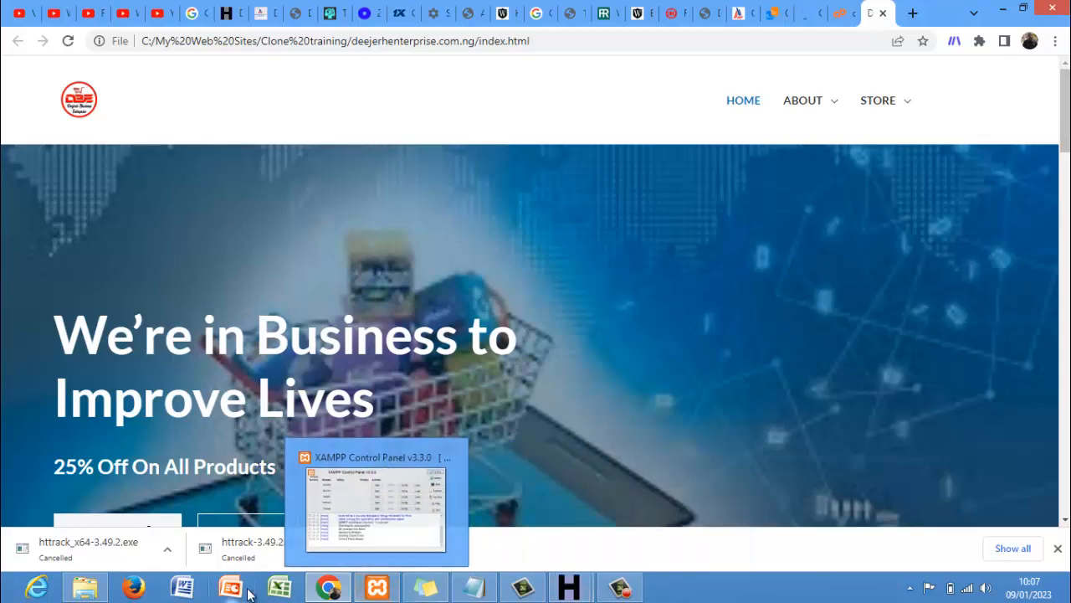
{"action": "left_click", "coordinate": [85, 588]}
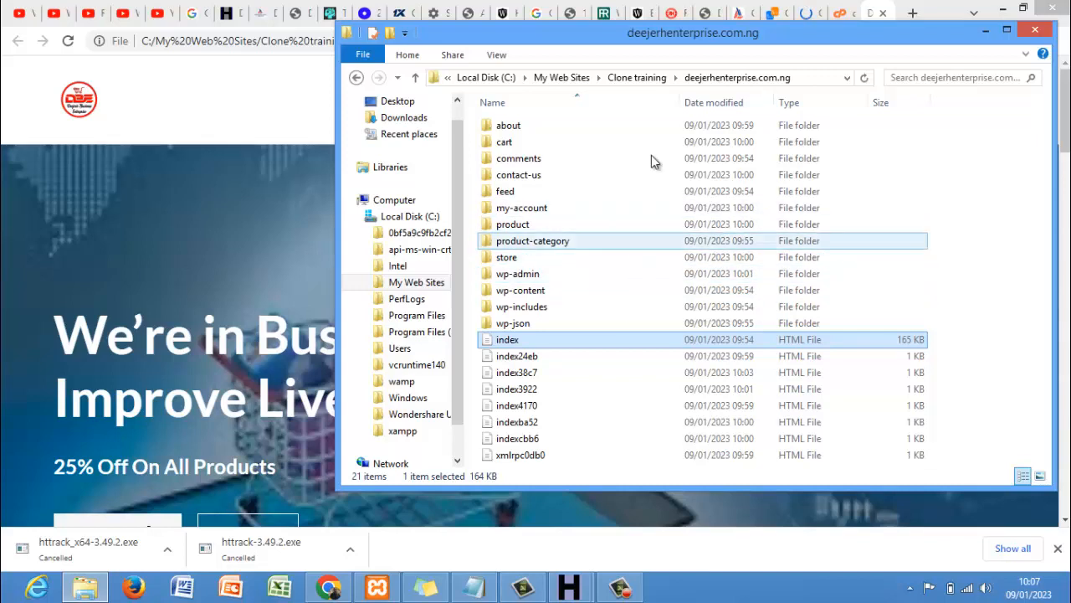
- Zip the deejerhenterprise.com.ng folder inside Clone training, keeping the default archive name
{"action": "left_click", "coordinate": [638, 78]}
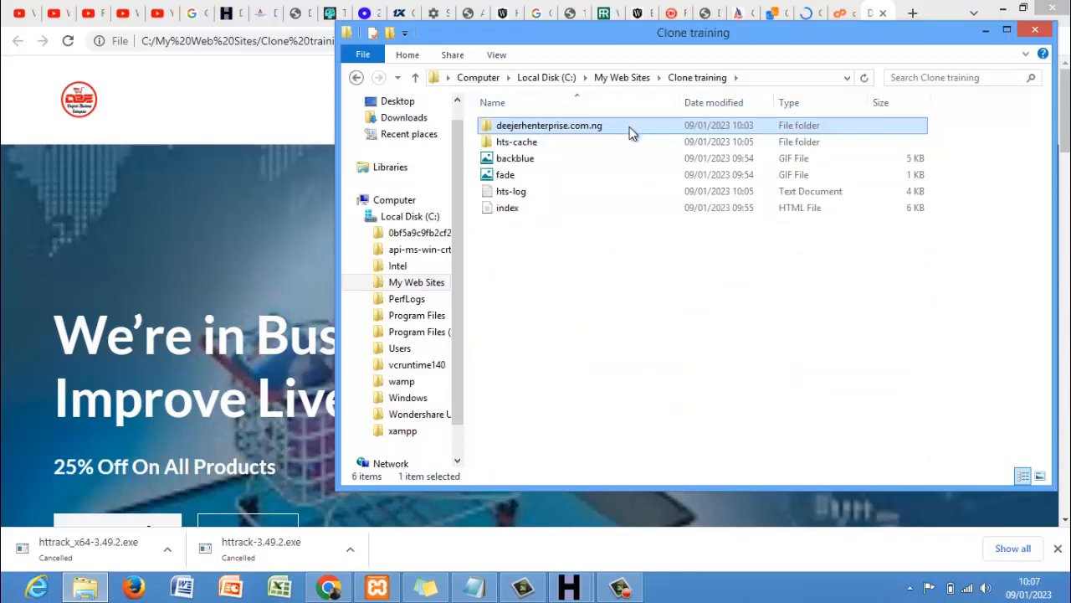
{"action": "right_click", "coordinate": [632, 134]}
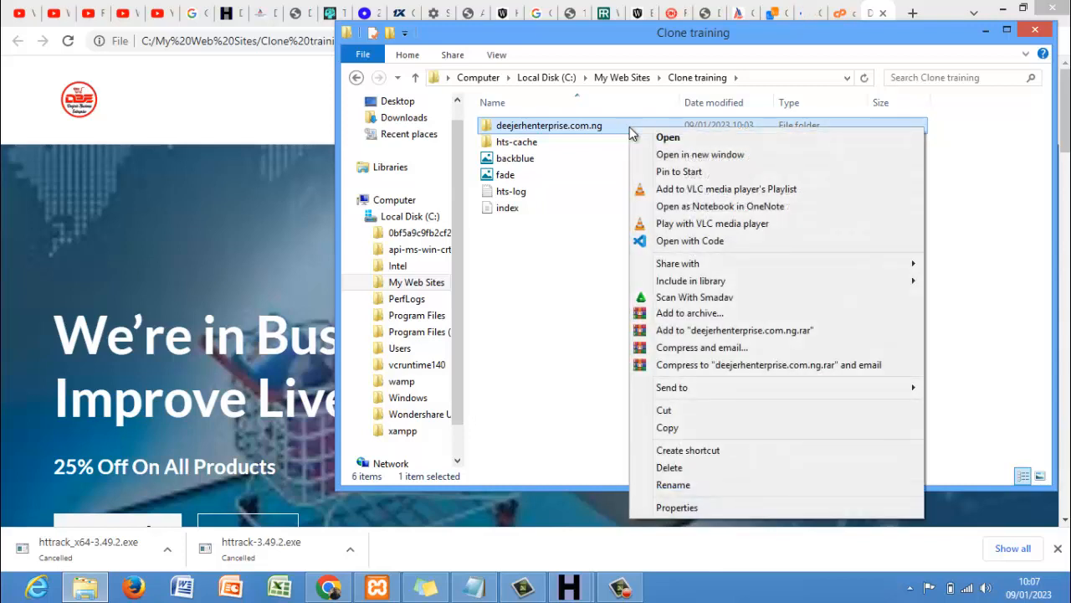
{"action": "mouse_move", "coordinate": [687, 391]}
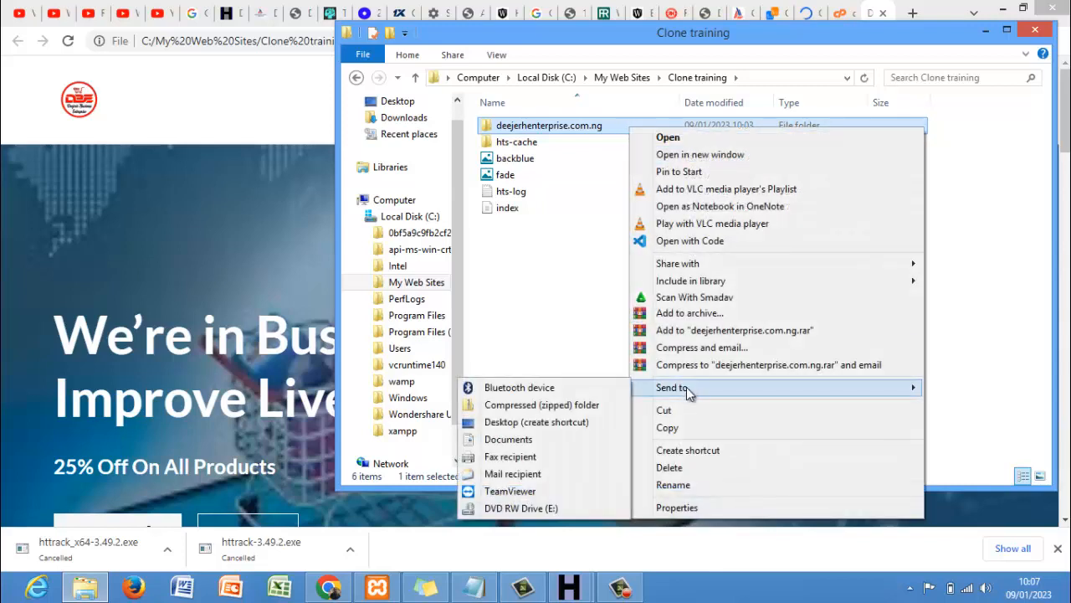
{"action": "key", "text": "super+c"}
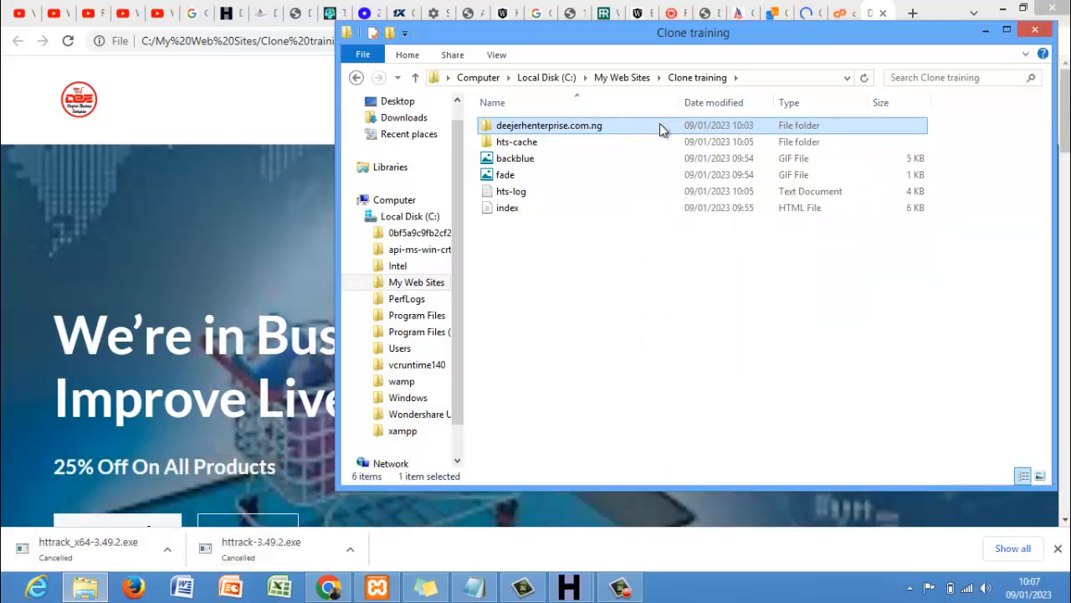
{"action": "mouse_move", "coordinate": [660, 126]}
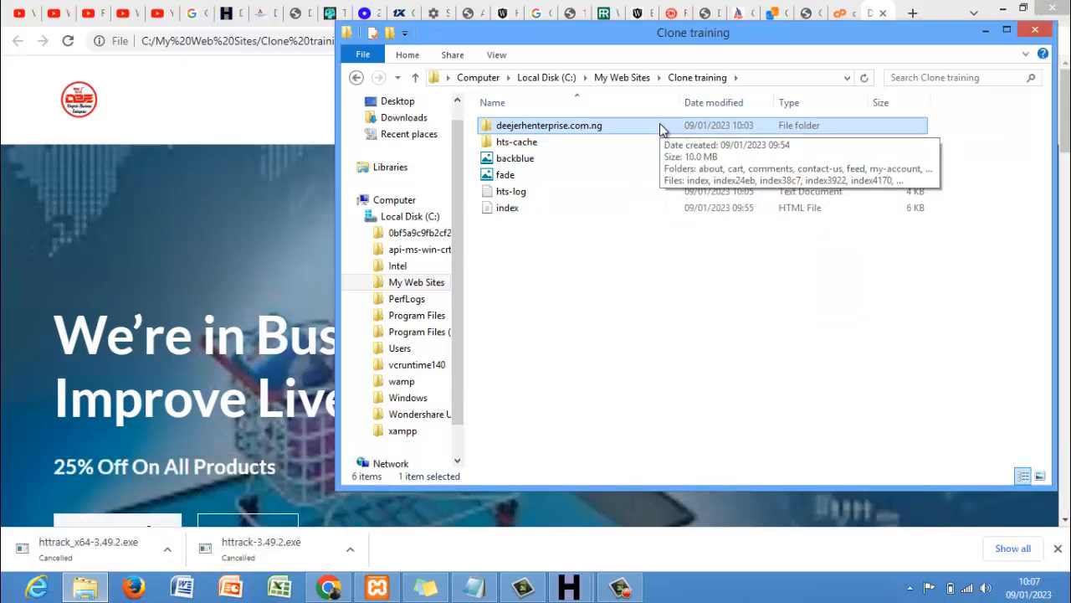
{"action": "right_click", "coordinate": [661, 126]}
{"action": "mouse_move", "coordinate": [708, 393]}
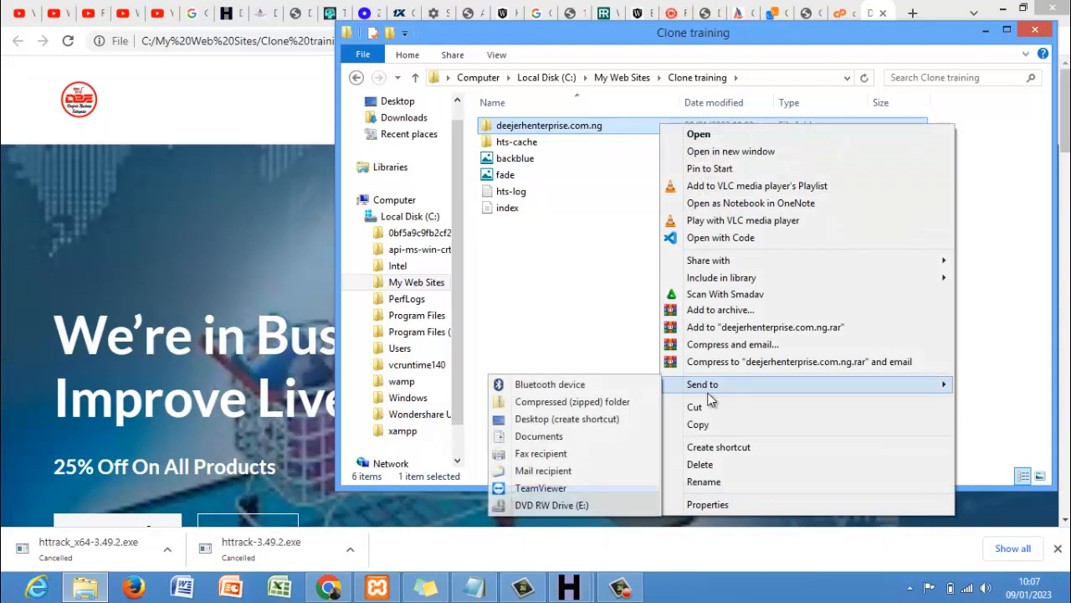
{"action": "left_click", "coordinate": [610, 405]}
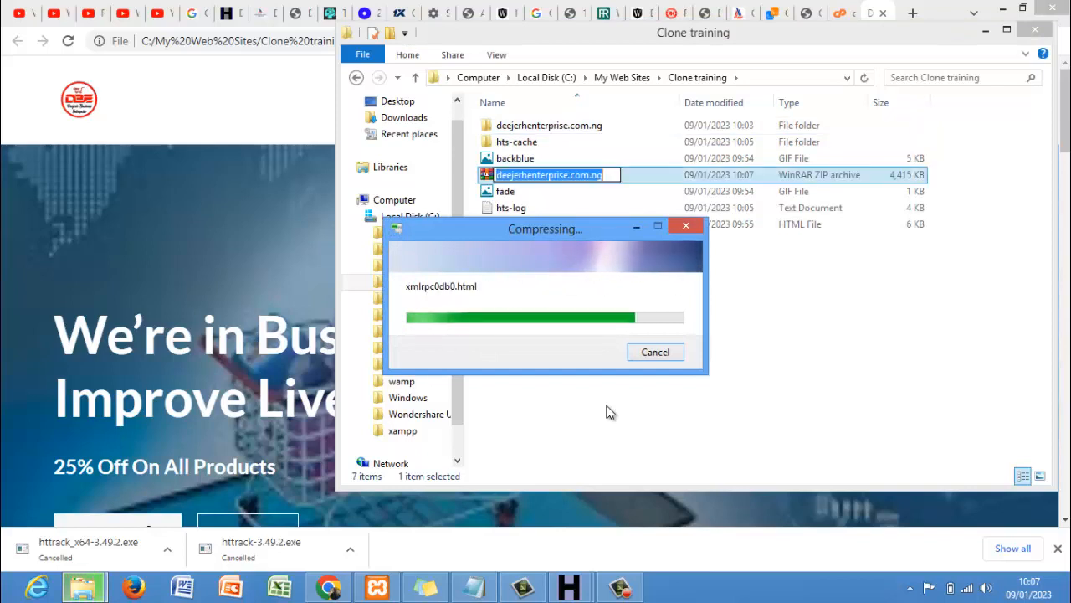
{"action": "left_click", "coordinate": [685, 398]}
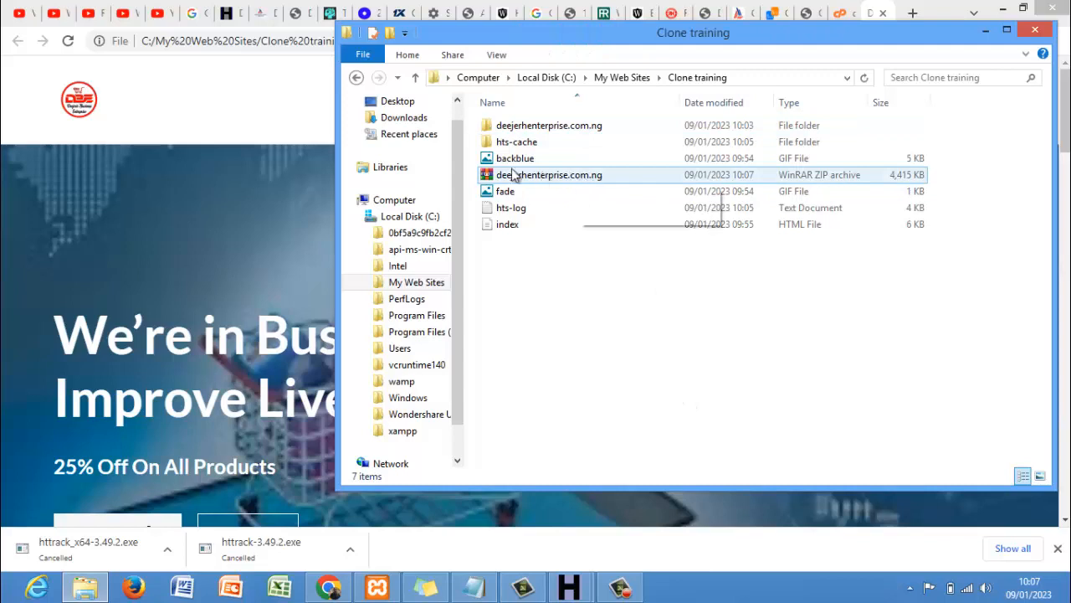
{"action": "left_click", "coordinate": [212, 99]}
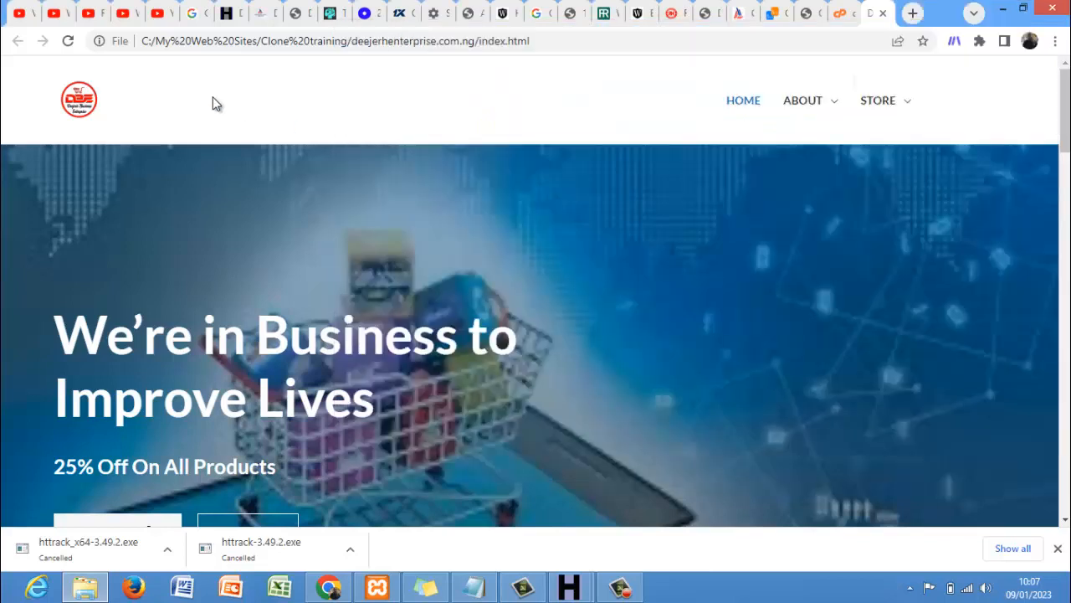
- Log in to the metapuppyworld.com cPanel with the saved username and password
{"action": "left_click", "coordinate": [840, 15]}
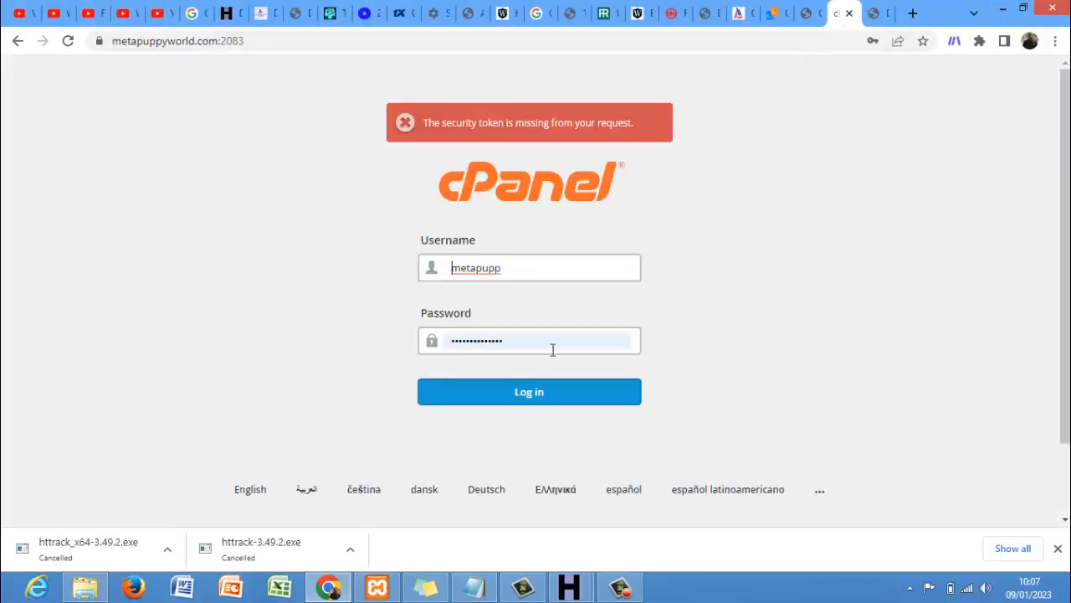
{"action": "left_click", "coordinate": [532, 399]}
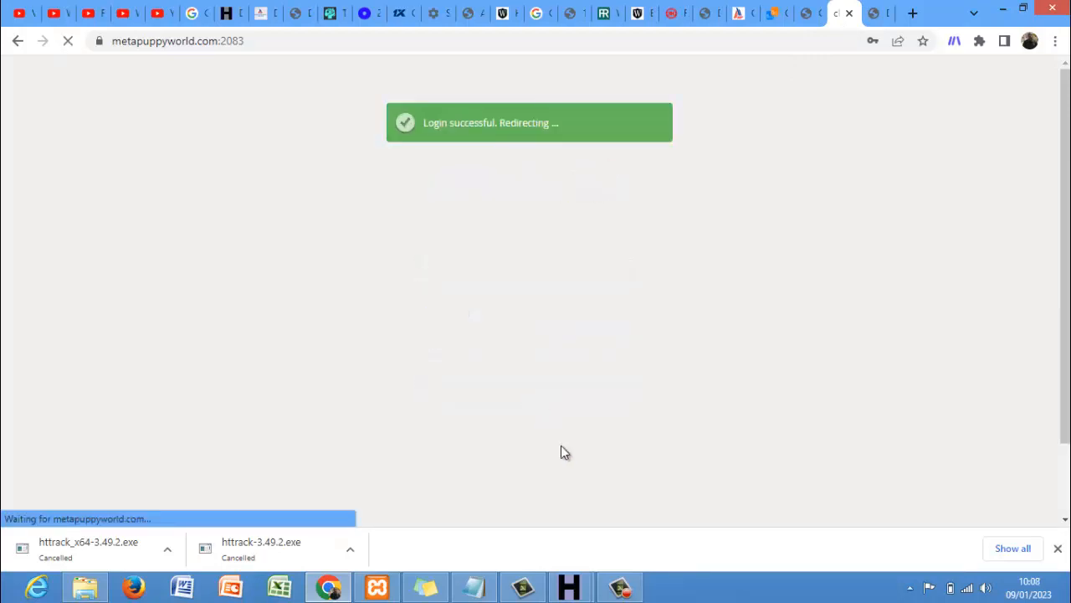
{"action": "left_click", "coordinate": [608, 595]}
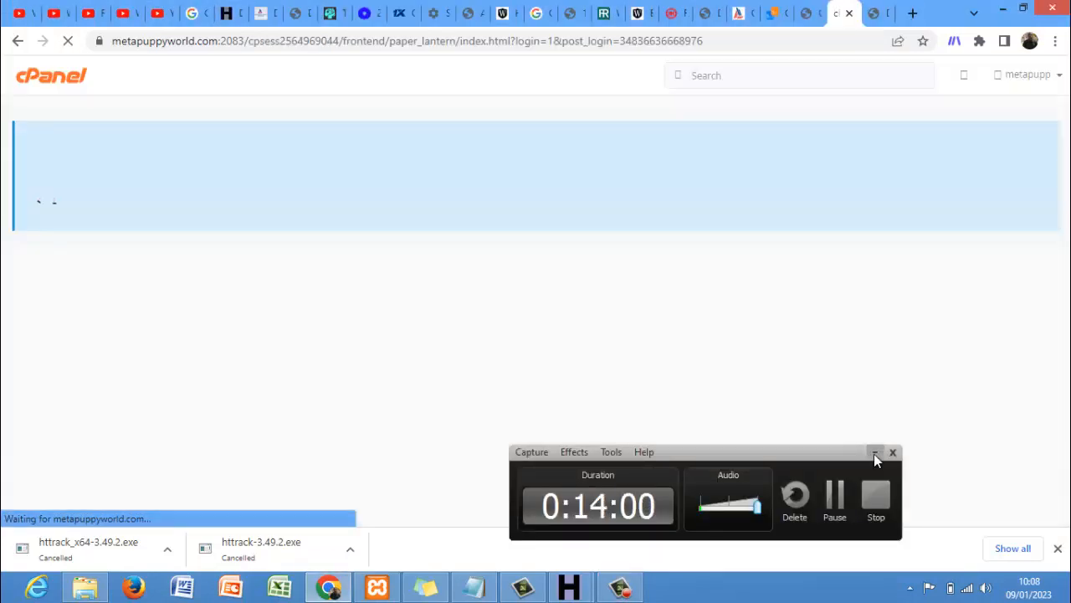
{"action": "left_click", "coordinate": [874, 454]}
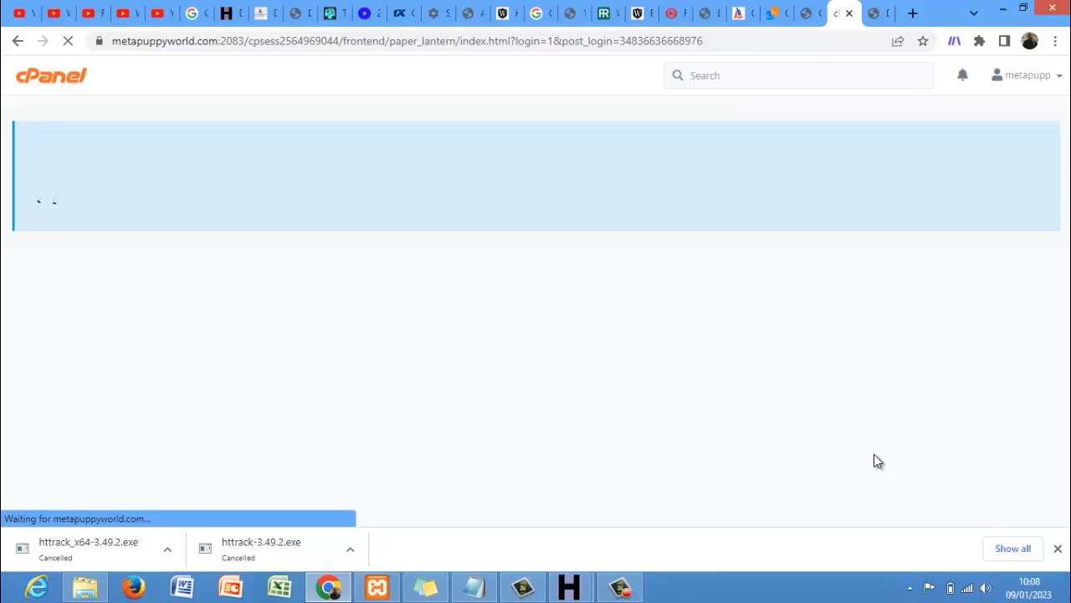
- Load reporthype.com/cpanel in a new tab, sign in, and open the Email Accounts list
{"action": "left_click", "coordinate": [918, 12]}
{"action": "type", "text": "re"}
{"action": "key", "text": "Down"}
{"action": "key", "text": "Down"}
{"action": "key", "text": "Down"}
{"action": "key", "text": "Down"}
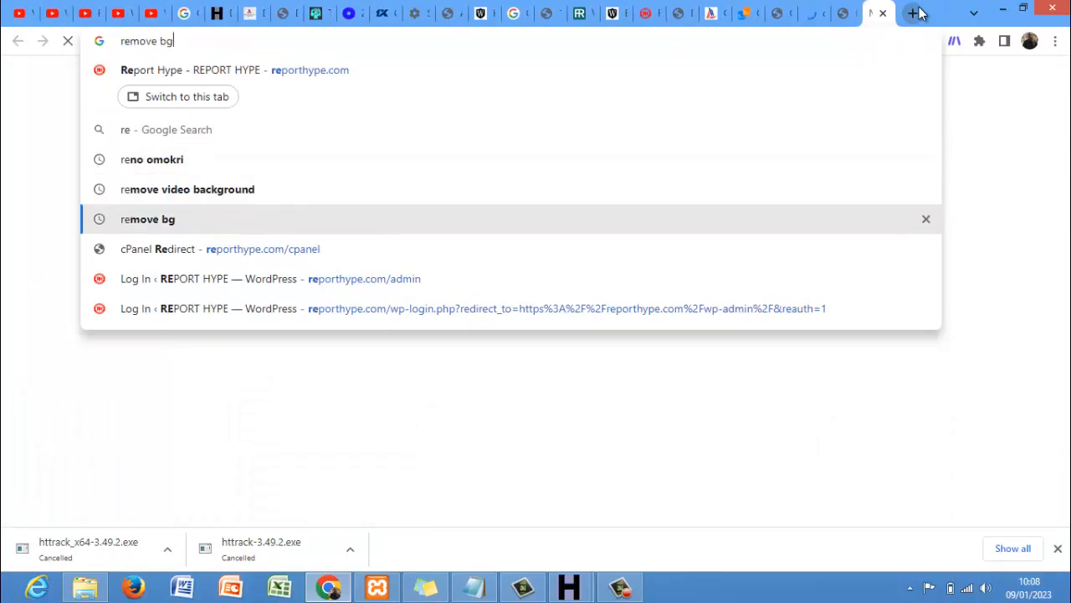
{"action": "key", "text": "Down"}
{"action": "key", "text": "Return"}
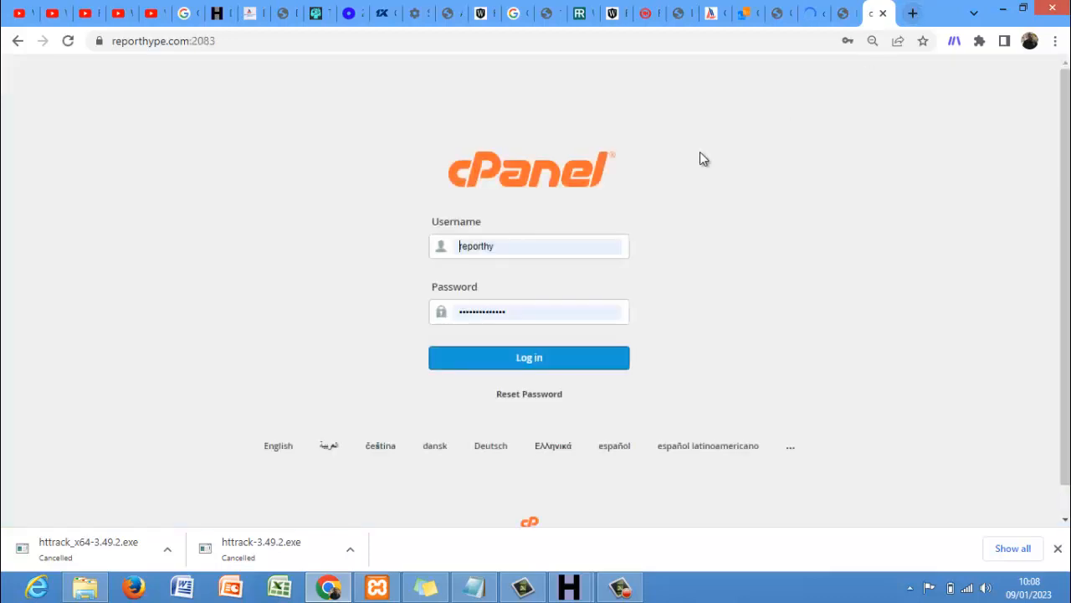
{"action": "left_click", "coordinate": [510, 358]}
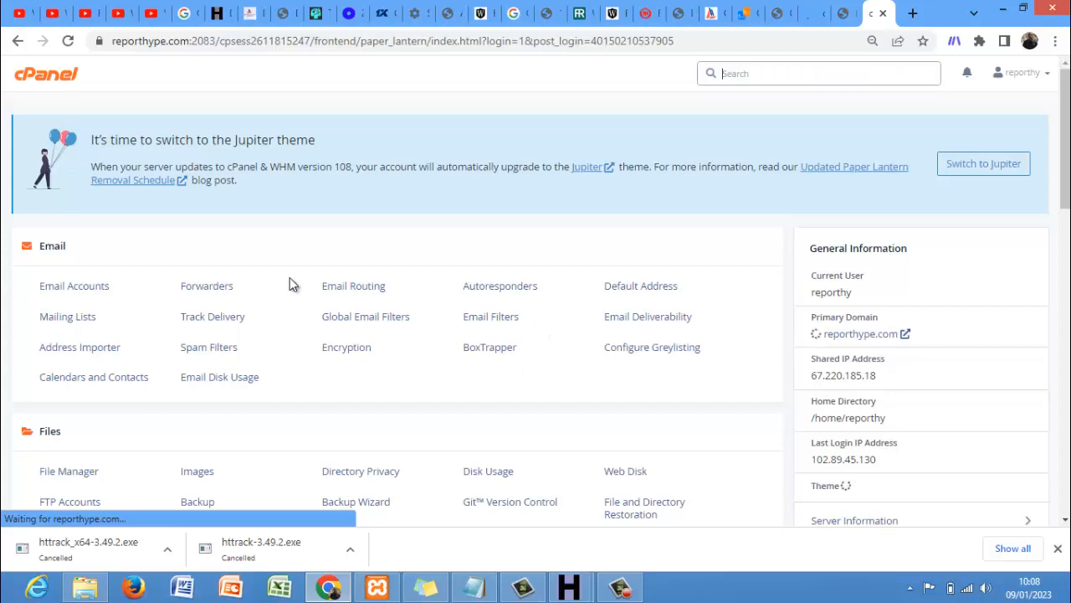
{"action": "left_click", "coordinate": [89, 297]}
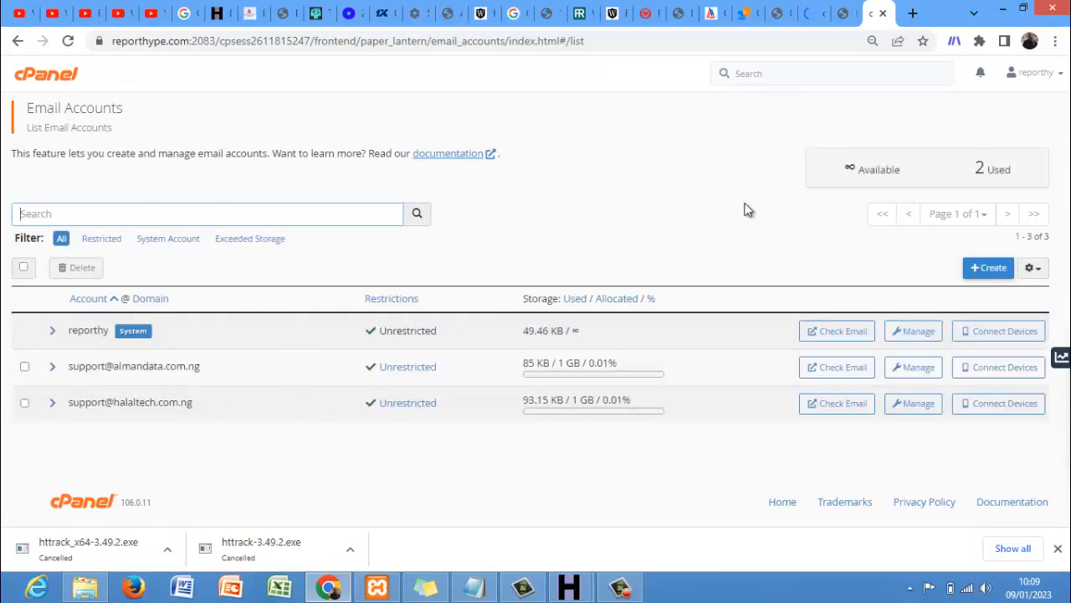
{"action": "left_click", "coordinate": [989, 268]}
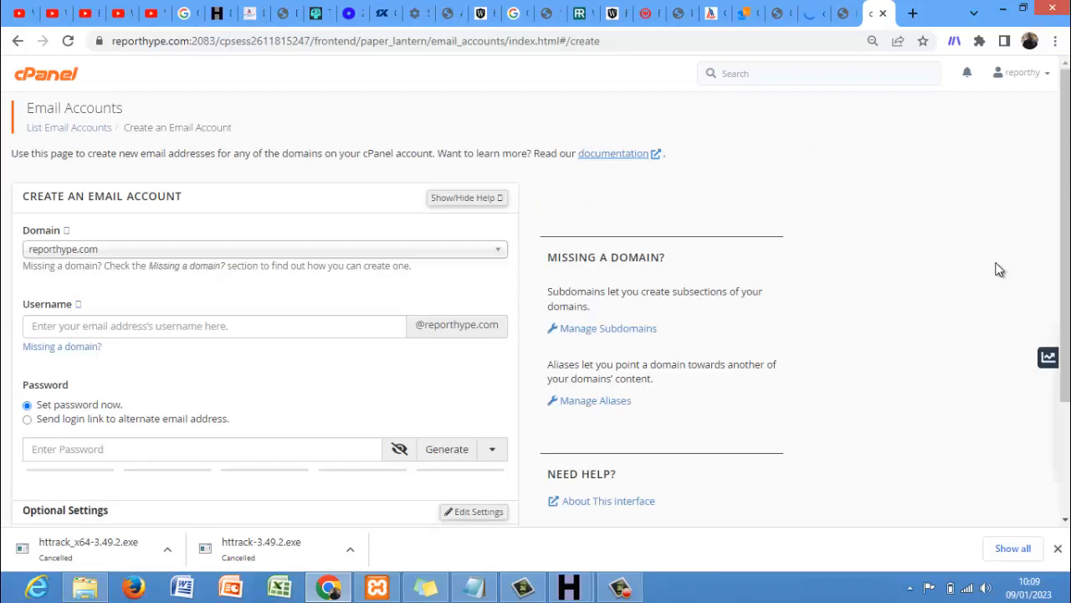
{"action": "left_click", "coordinate": [480, 259]}
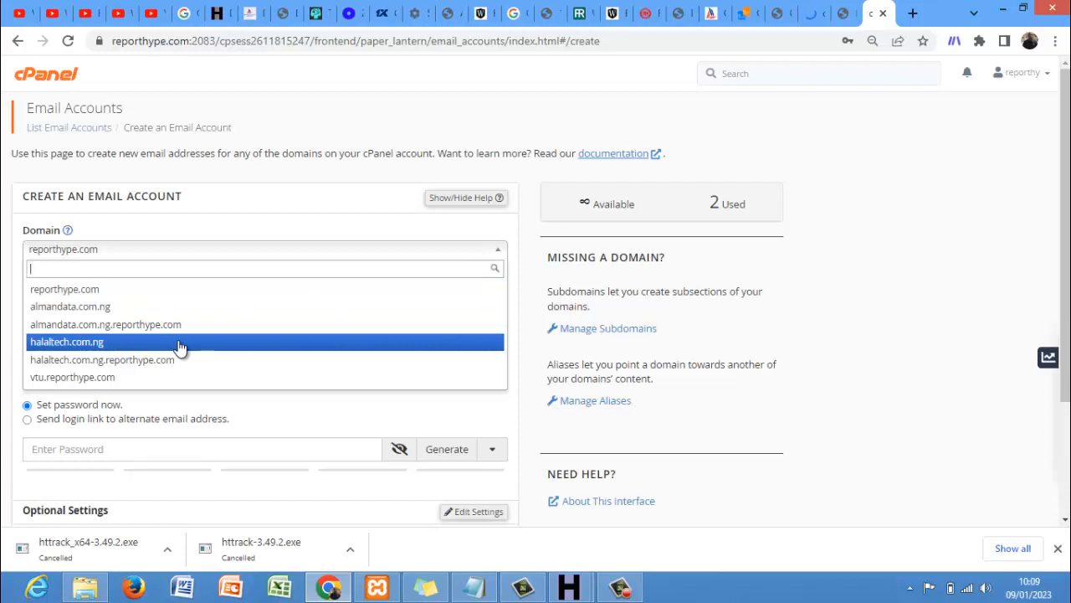
{"action": "left_click", "coordinate": [120, 300]}
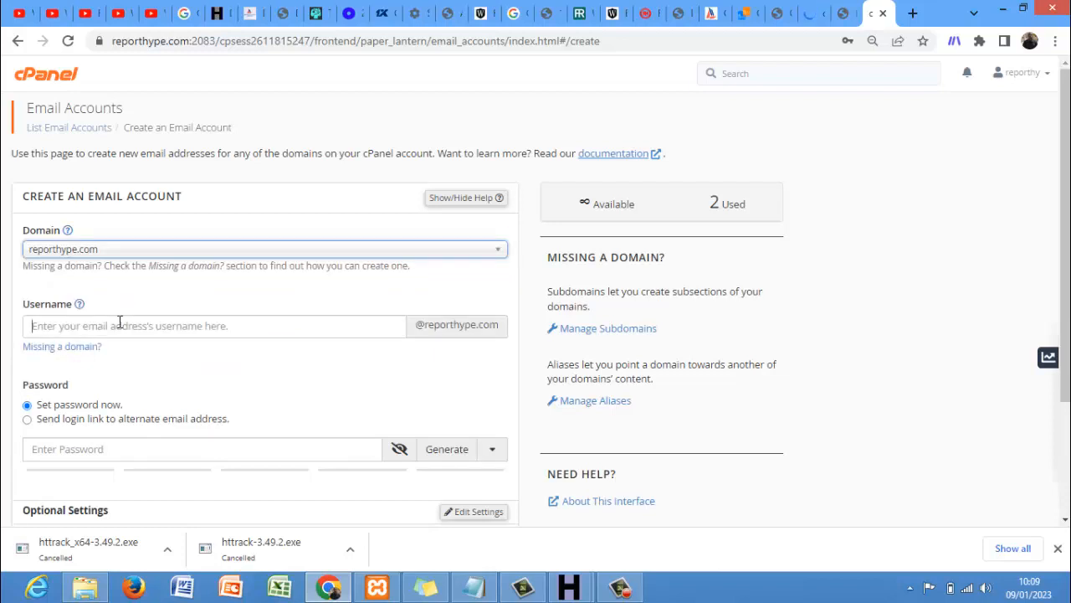
{"action": "left_click", "coordinate": [120, 322]}
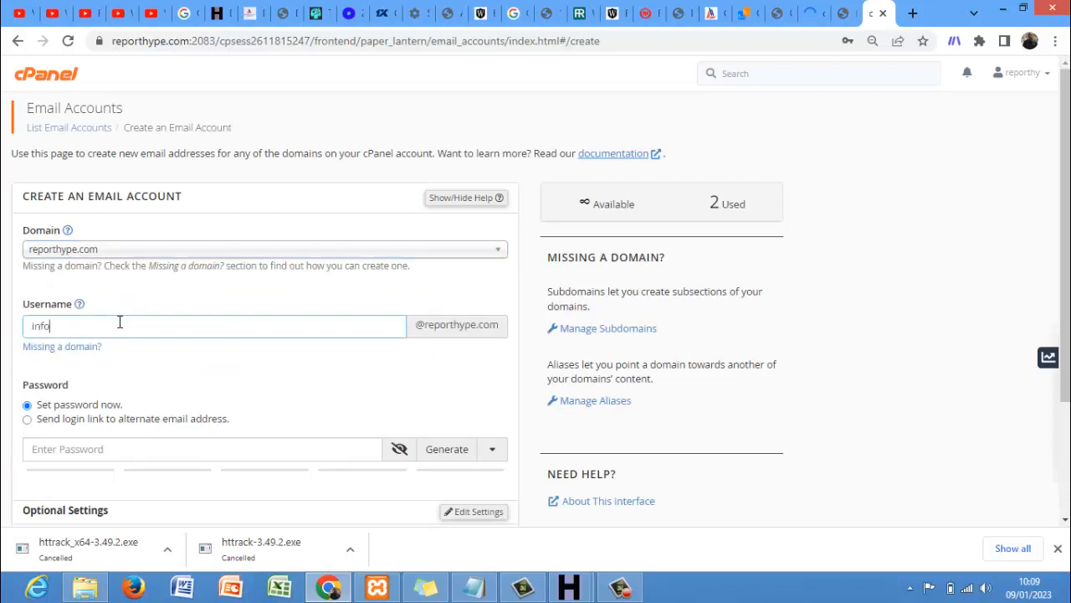
{"action": "left_click", "coordinate": [446, 452]}
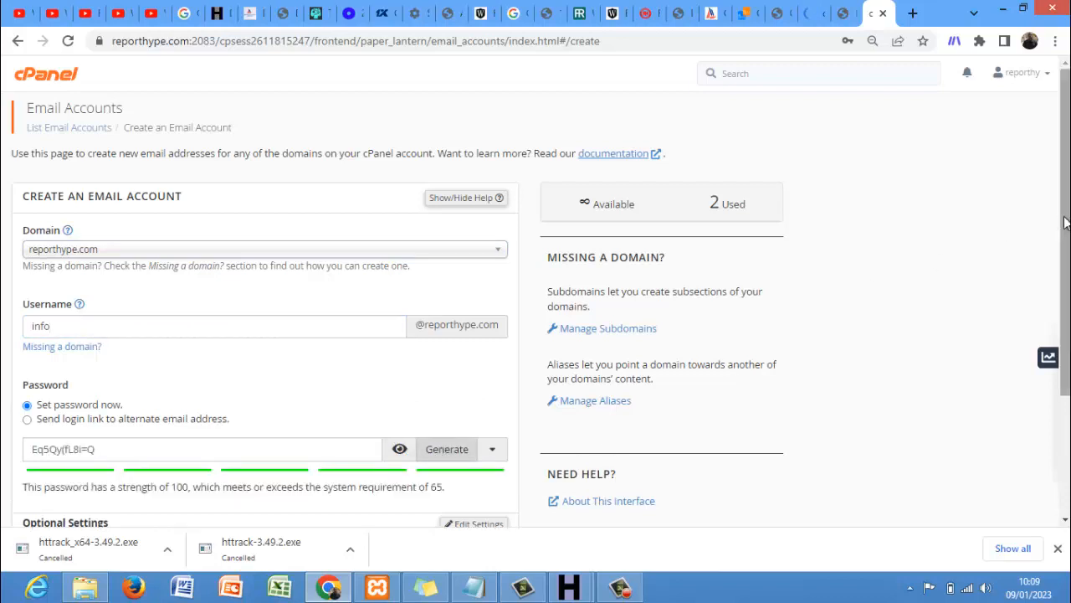
{"action": "left_click_drag", "start_coordinate": [1065, 222], "coordinate": [1064, 341]}
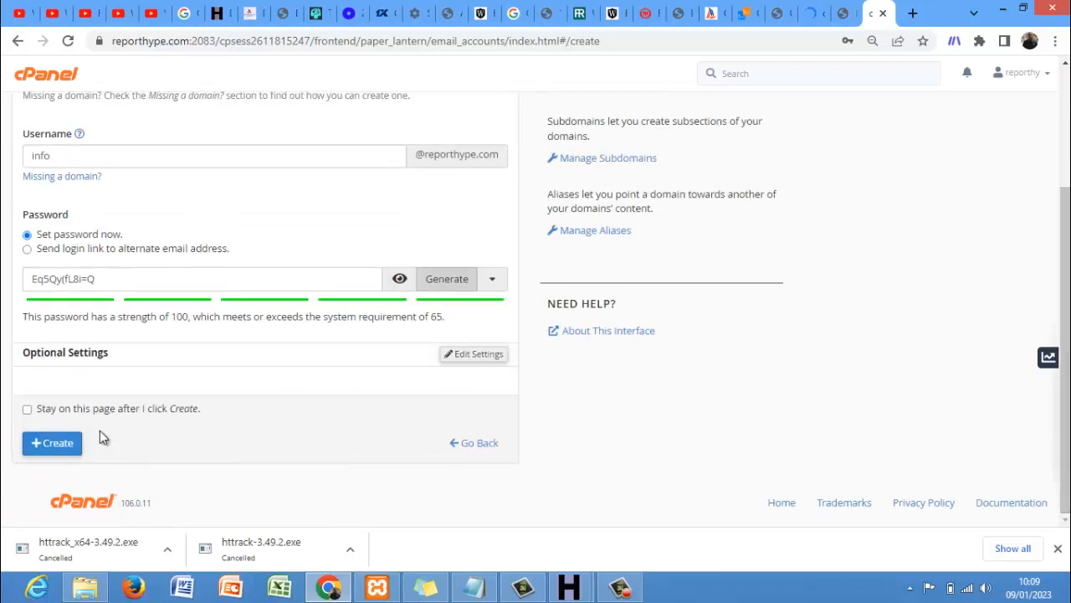
{"action": "left_click", "coordinate": [74, 444]}
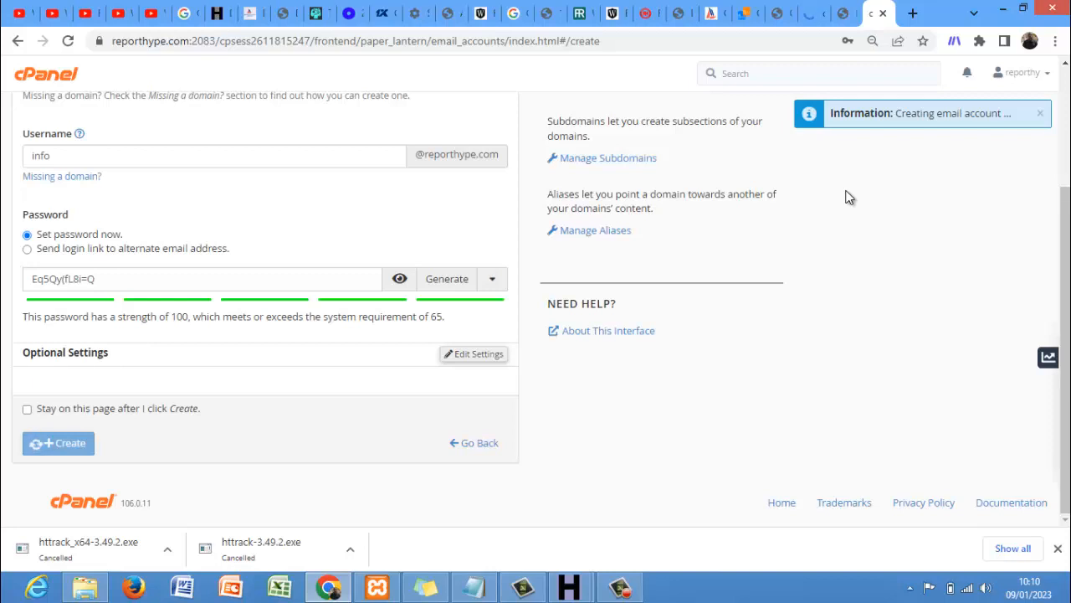
{"action": "left_click", "coordinate": [624, 589]}
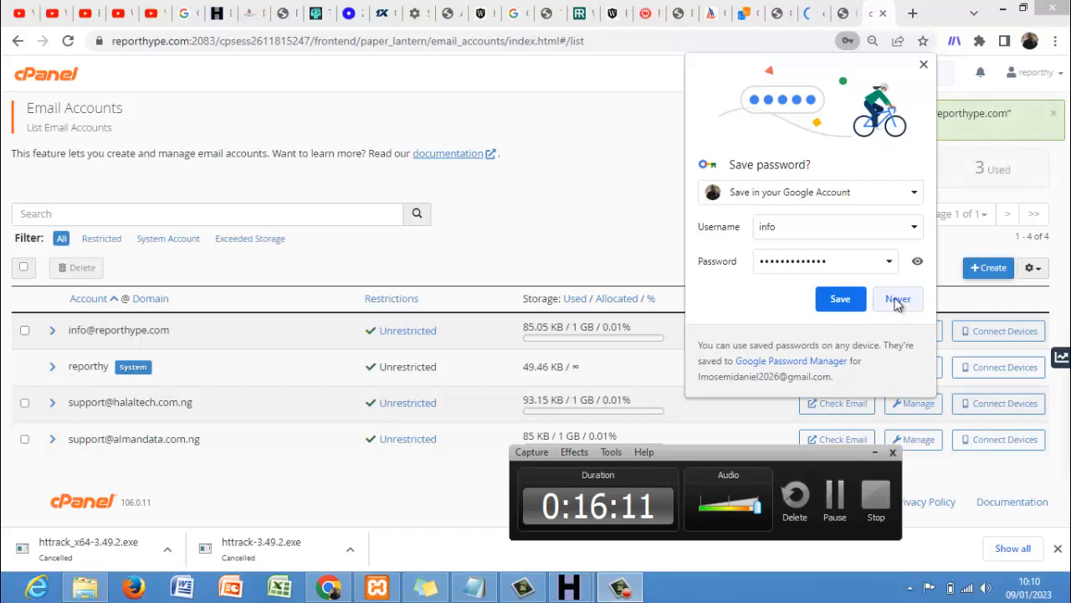
- Decline Chrome's offer to save the password and go back to the cPanel home page
{"action": "left_click", "coordinate": [897, 299]}
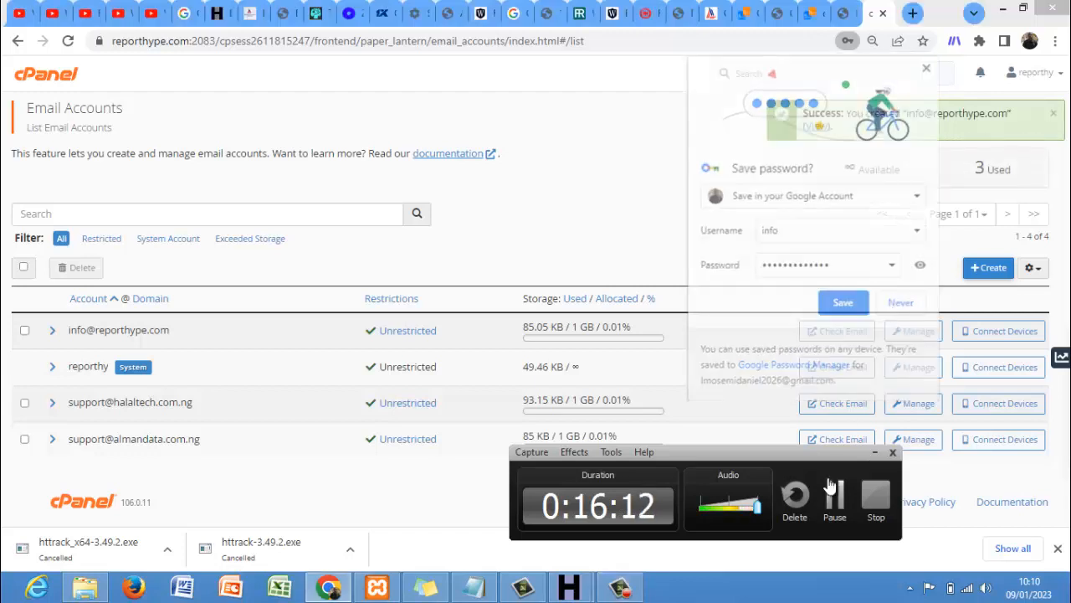
{"action": "left_click", "coordinate": [874, 452]}
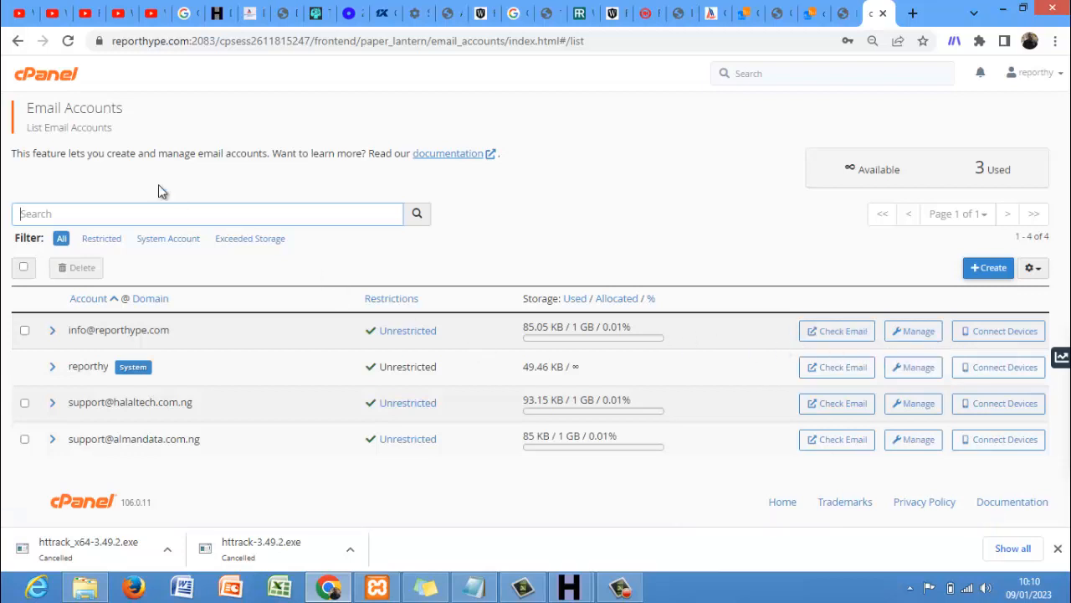
{"action": "left_click", "coordinate": [67, 81]}
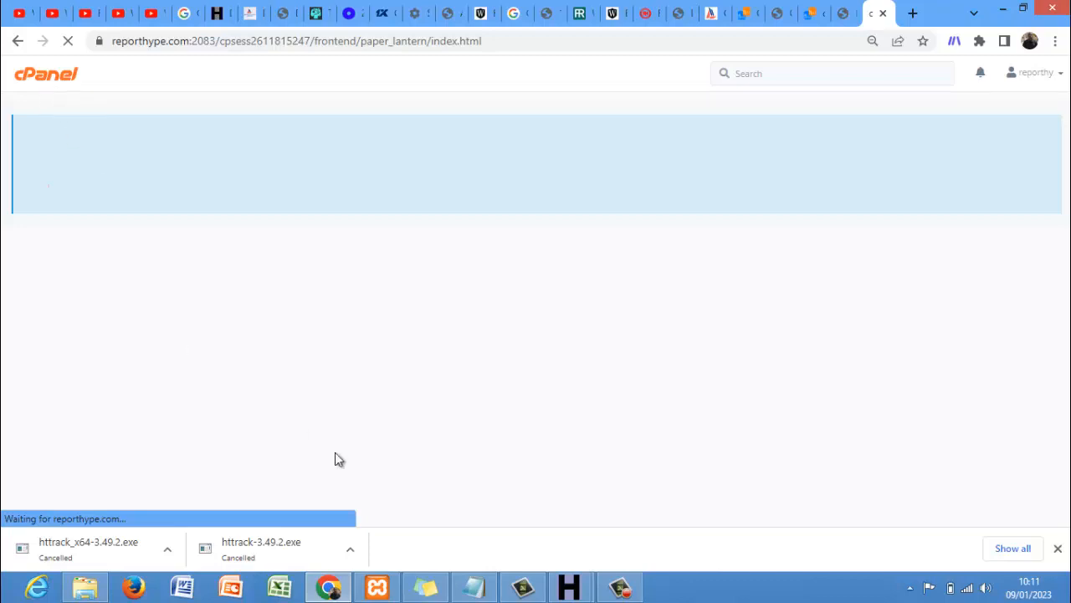
- Open Forwarders and pick reporthype.com as the domain to manage
{"action": "left_click", "coordinate": [620, 589]}
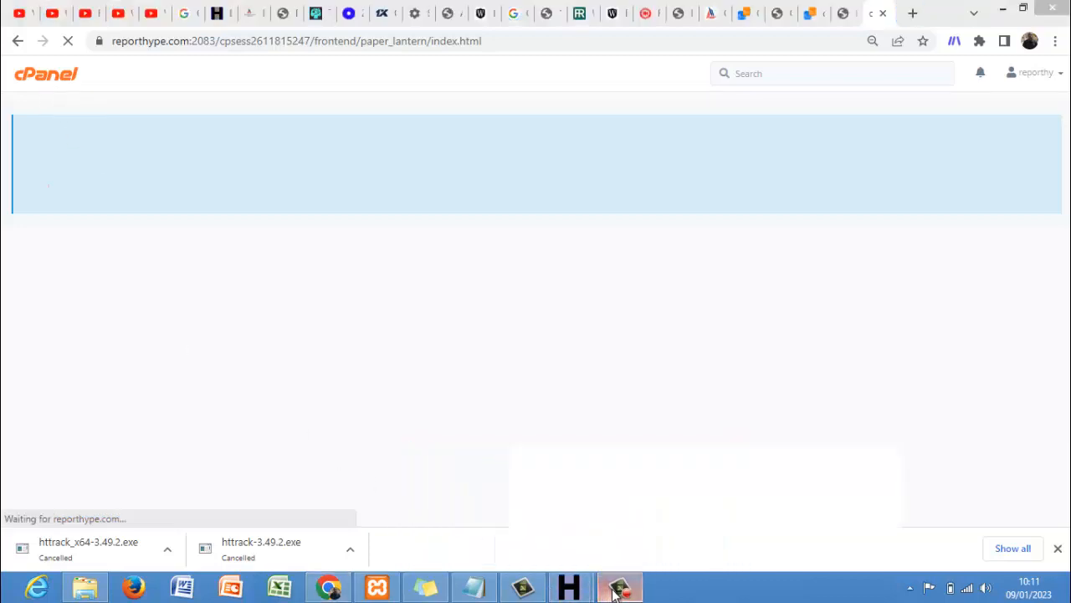
{"action": "left_click", "coordinate": [833, 500]}
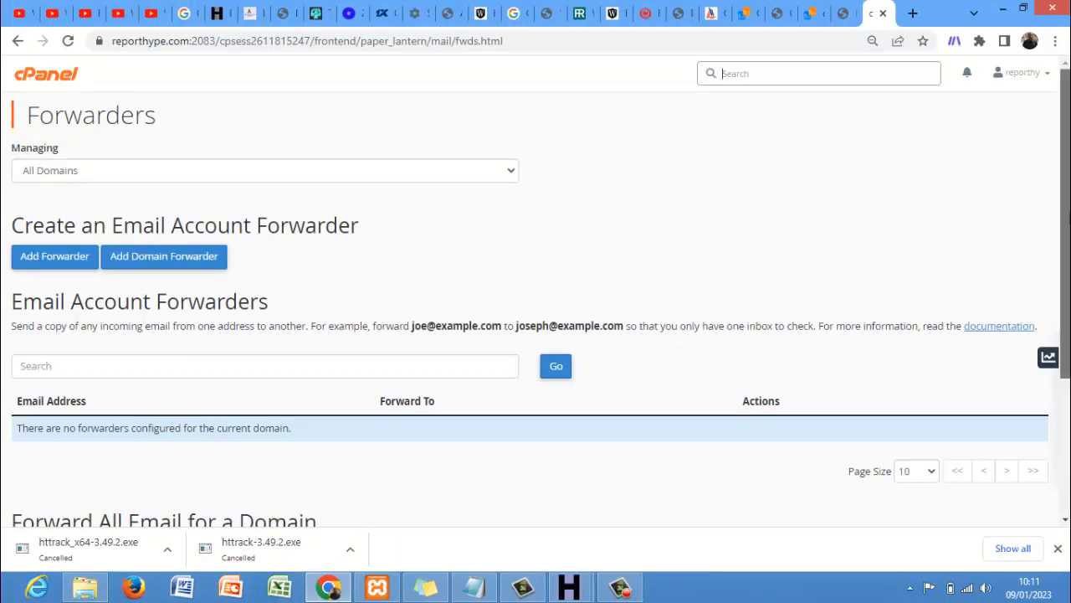
{"action": "left_click_drag", "start_coordinate": [1065, 221], "coordinate": [1065, 231]}
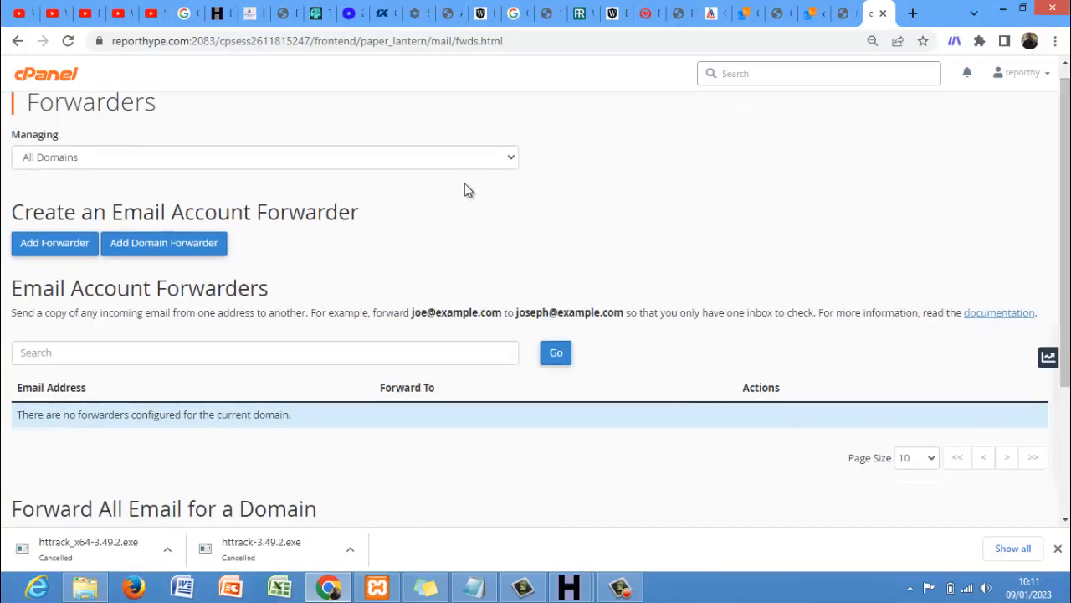
{"action": "left_click", "coordinate": [407, 162]}
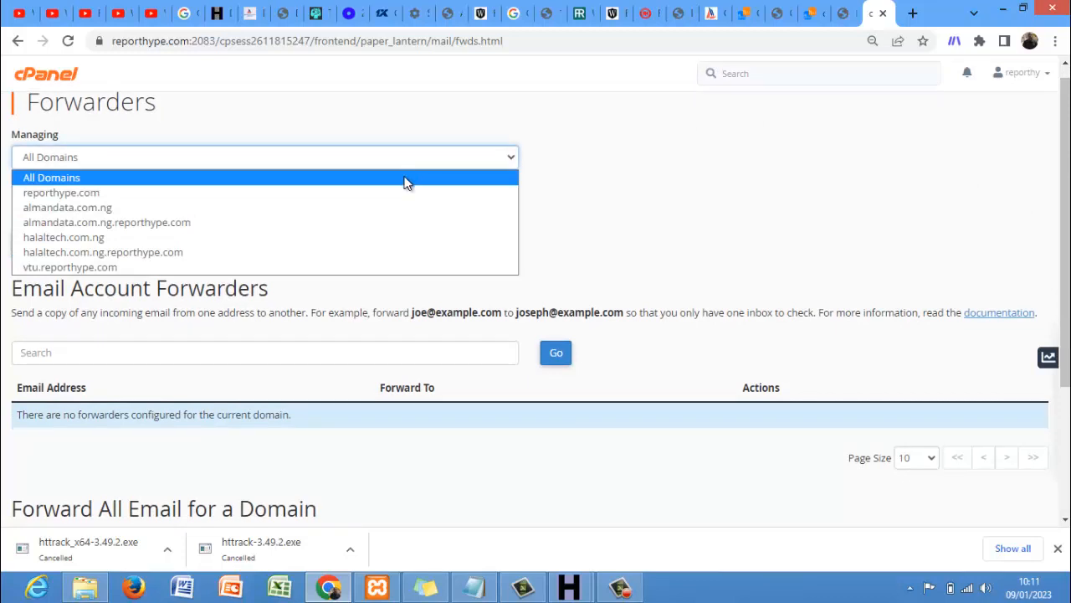
{"action": "left_click", "coordinate": [404, 192]}
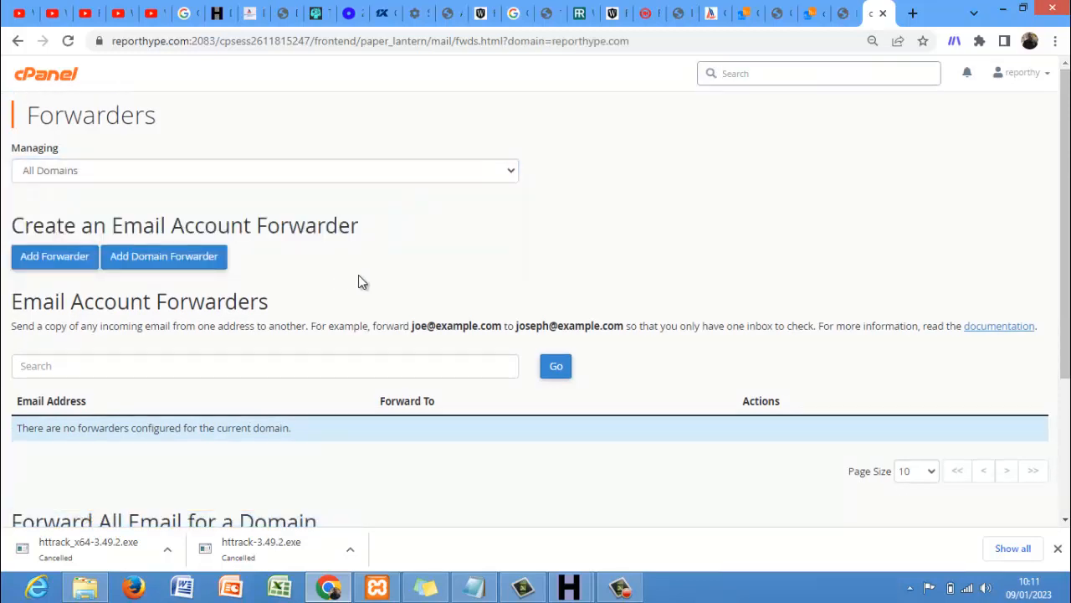
{"action": "left_click", "coordinate": [73, 258]}
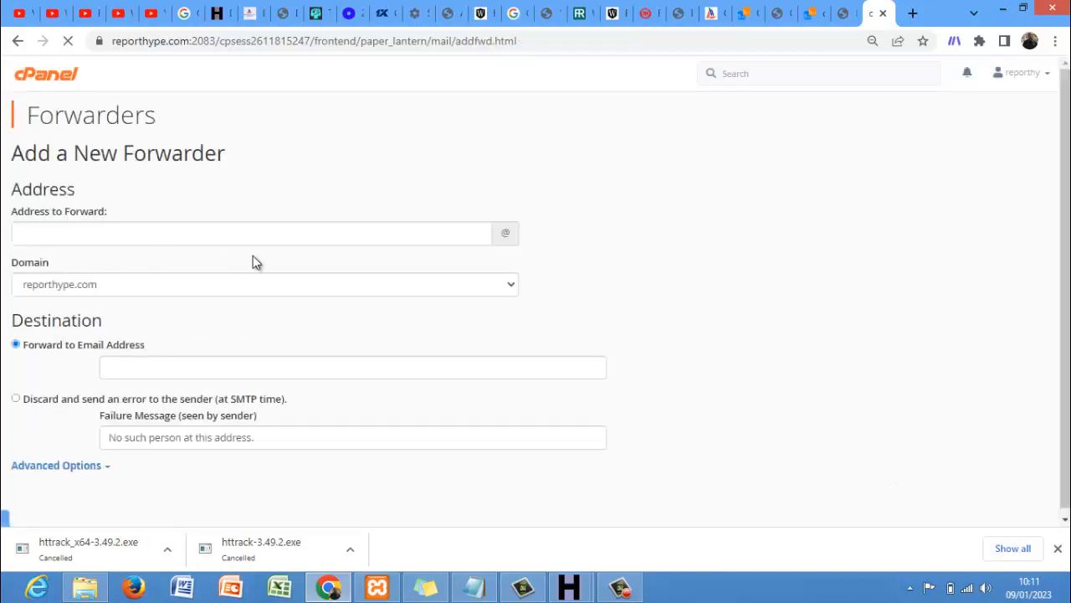
{"action": "left_click", "coordinate": [301, 240]}
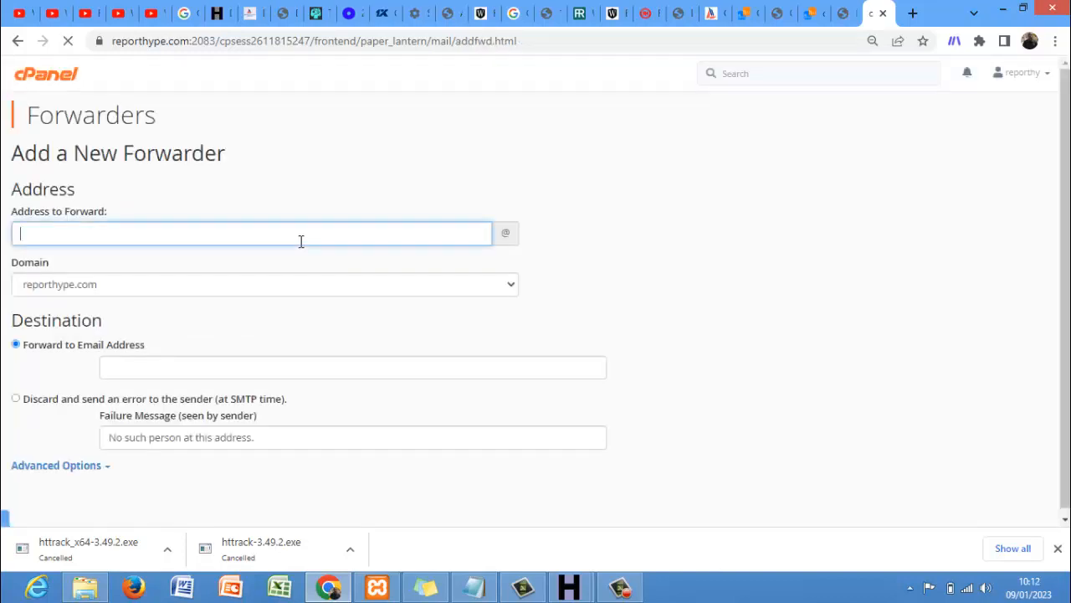
{"action": "left_click", "coordinate": [220, 359]}
{"action": "type", "text": "i,o"}
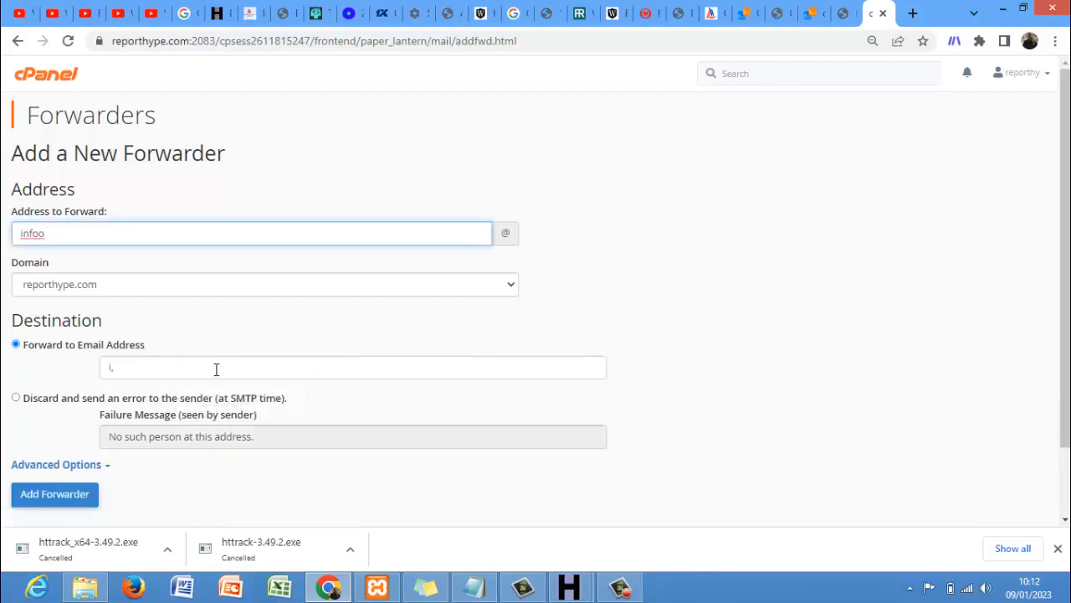
{"action": "left_click", "coordinate": [216, 369]}
{"action": "key", "text": "BackSpace"}
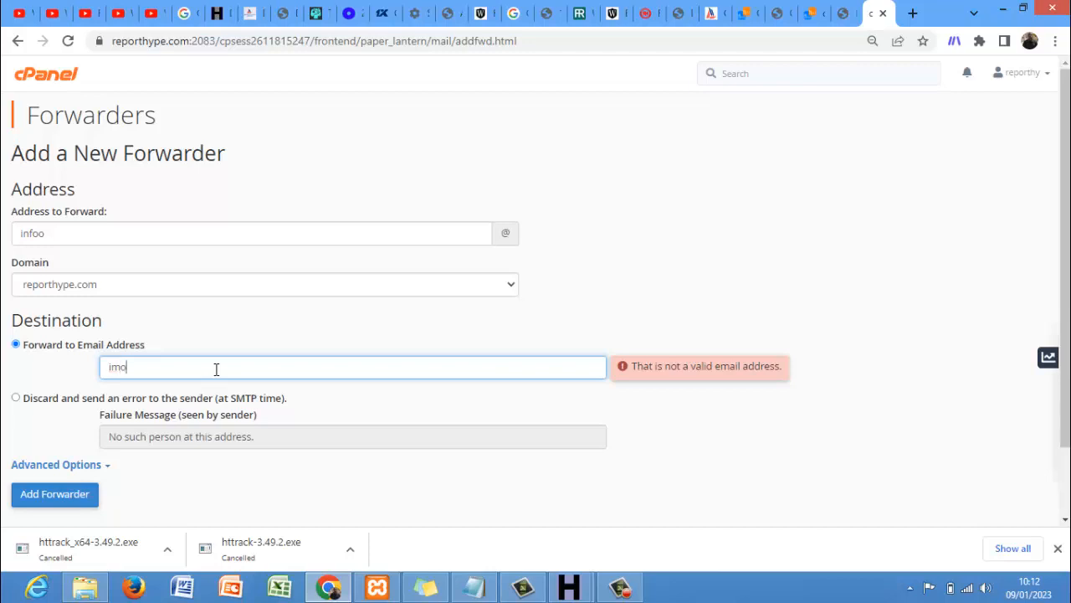
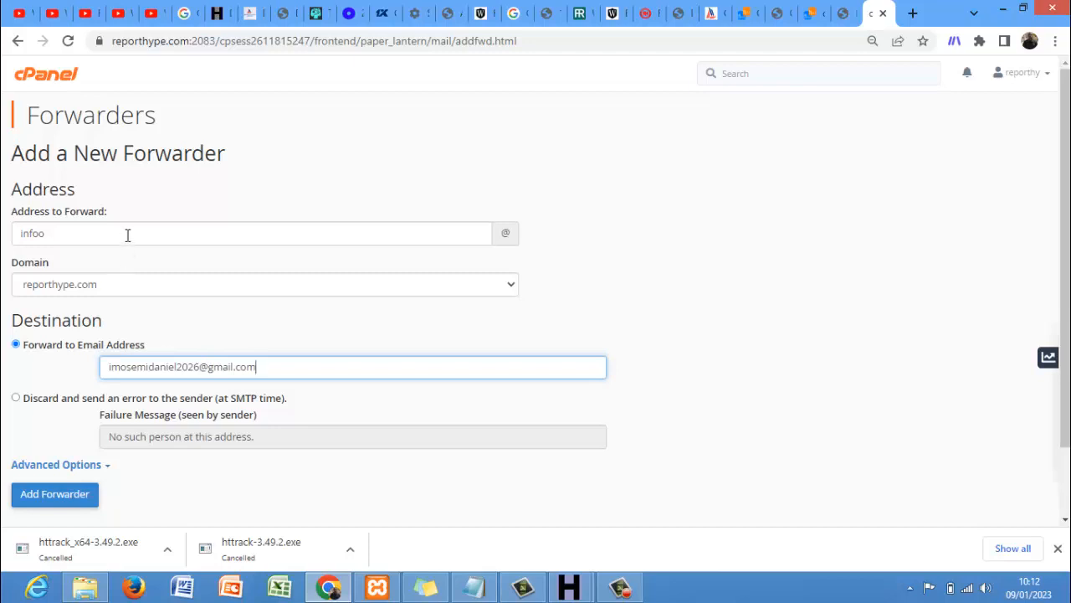
{"action": "left_click", "coordinate": [127, 235]}
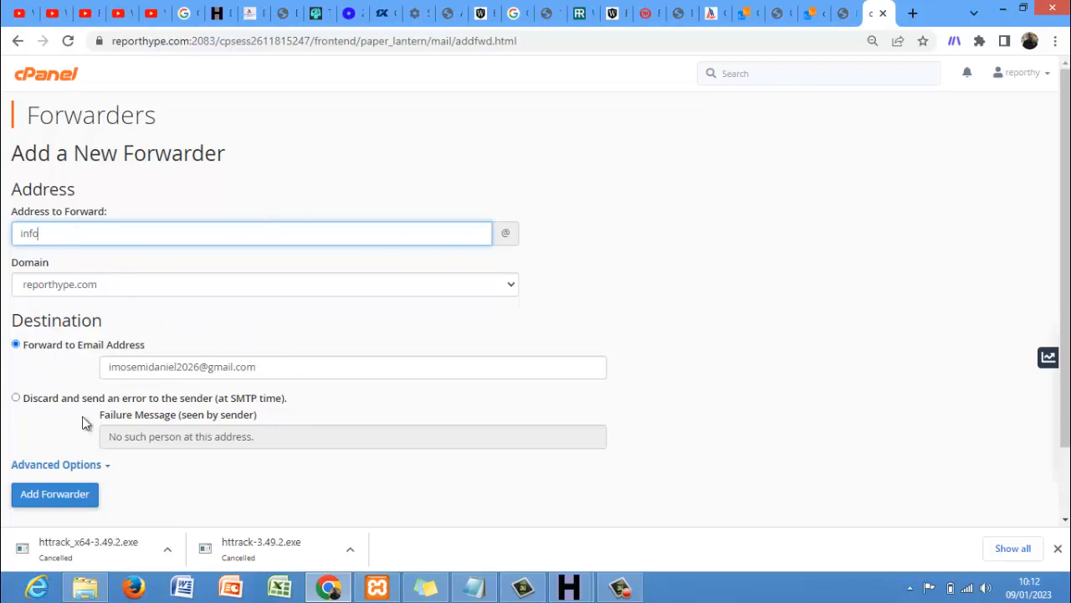
{"action": "left_click", "coordinate": [55, 494]}
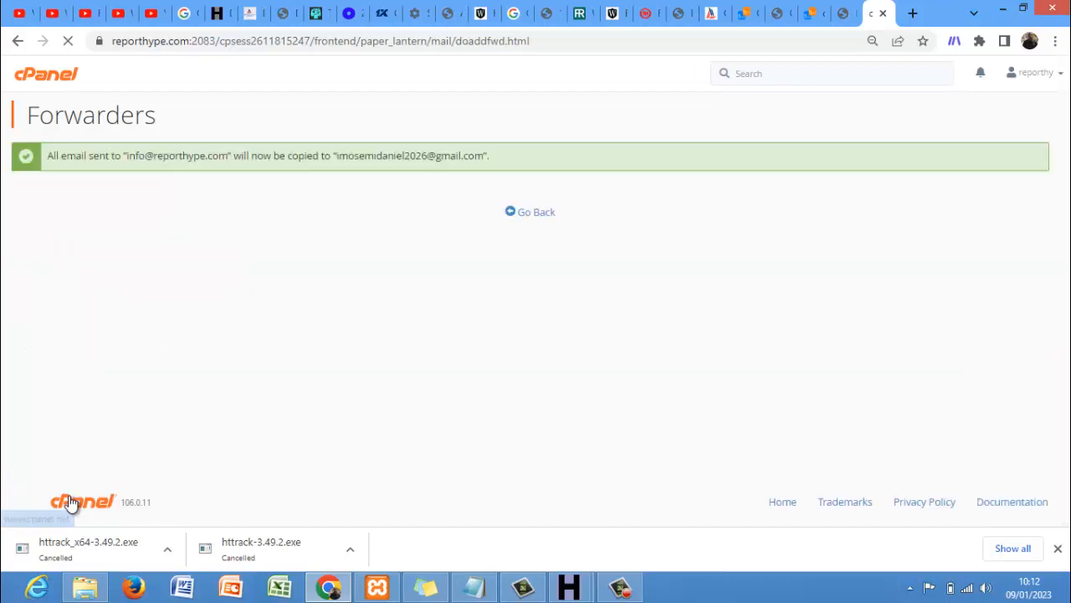
- Return to the cPanel home page and open Domains from the Domains section
{"action": "left_click", "coordinate": [55, 82]}
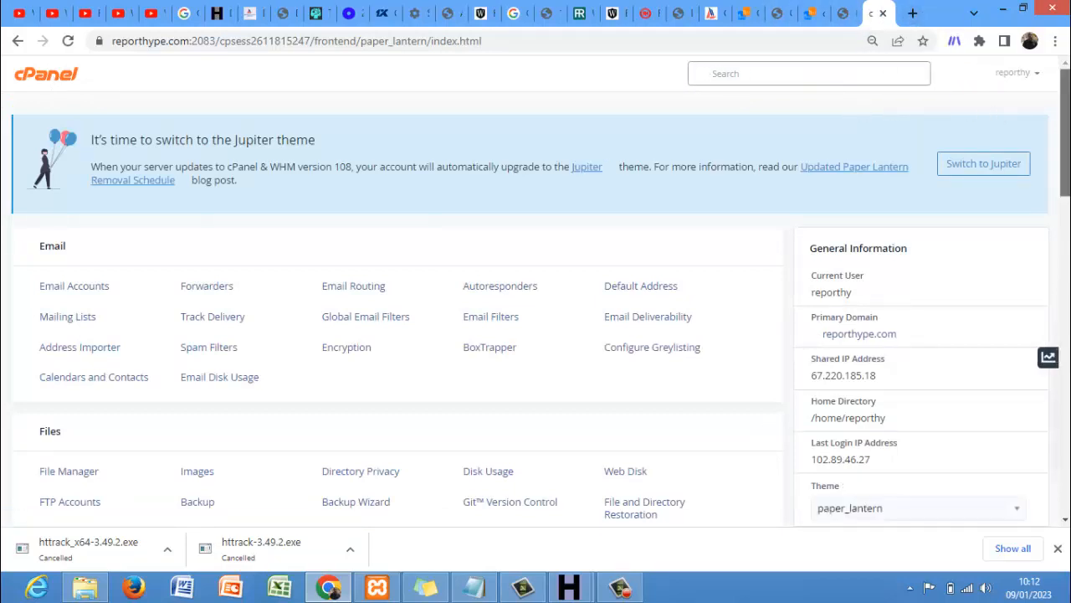
{"action": "scroll", "coordinate": [536, 309], "scroll_direction": "down", "scroll_amount": 2}
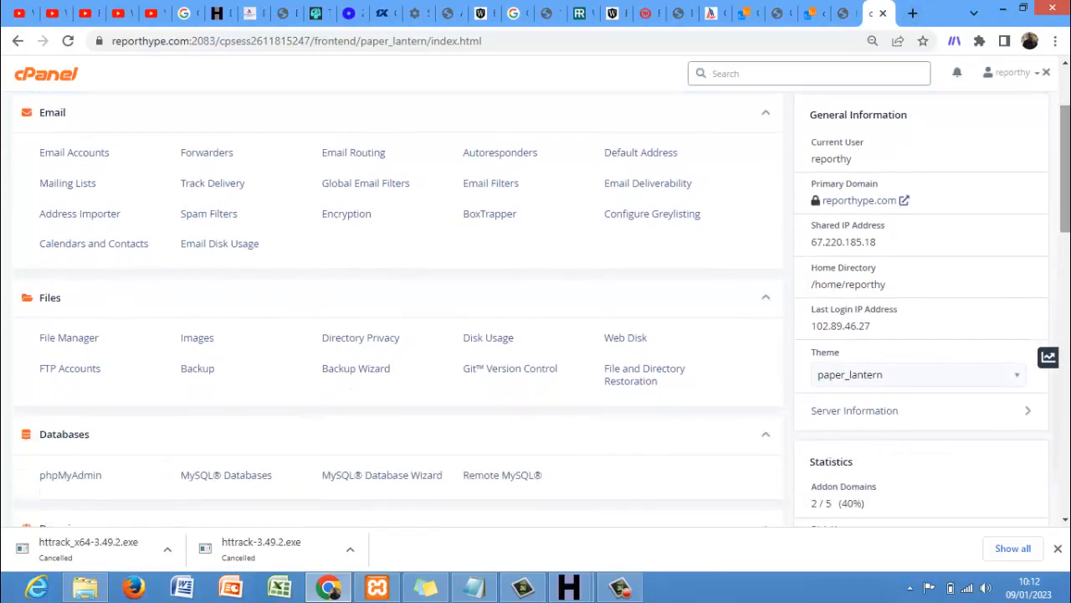
{"action": "scroll", "coordinate": [569, 192], "scroll_direction": "down", "scroll_amount": 1}
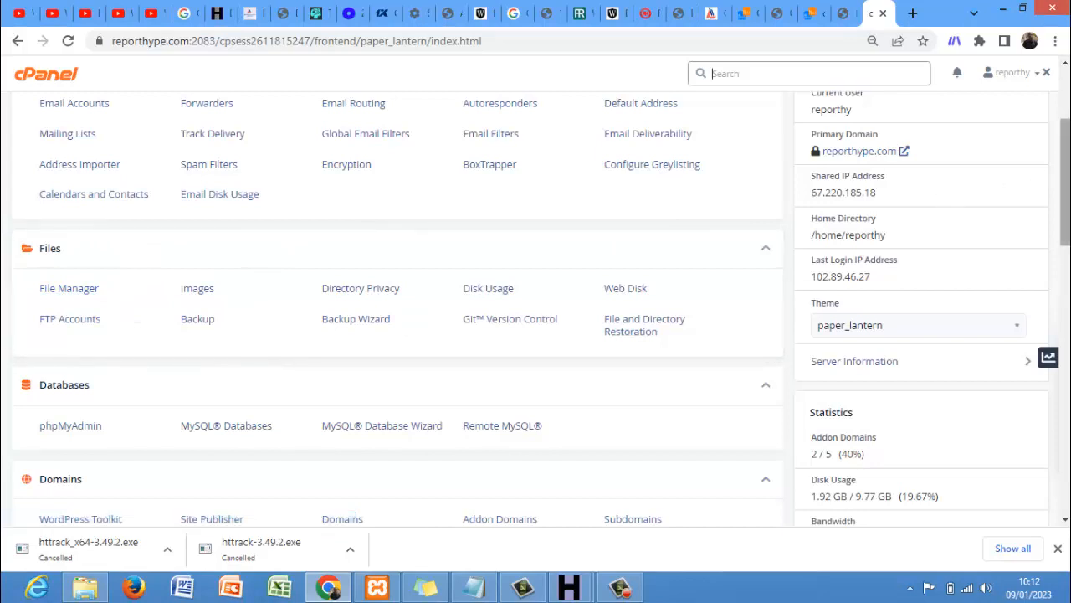
{"action": "scroll", "coordinate": [397, 309], "scroll_direction": "down", "scroll_amount": 2}
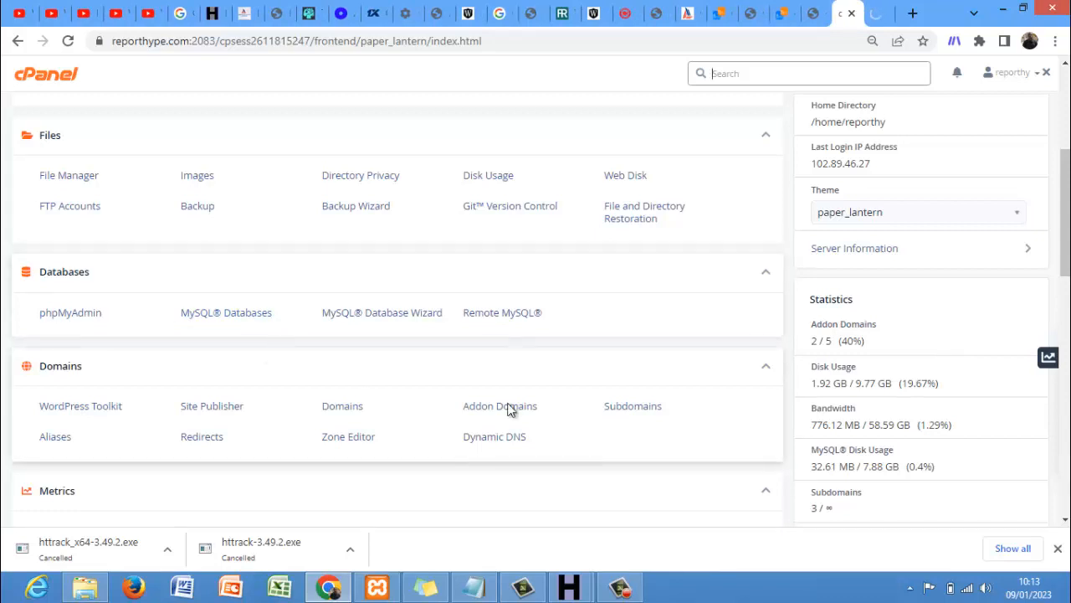
{"action": "left_click_drag", "start_coordinate": [1066, 243], "coordinate": [1065, 273]}
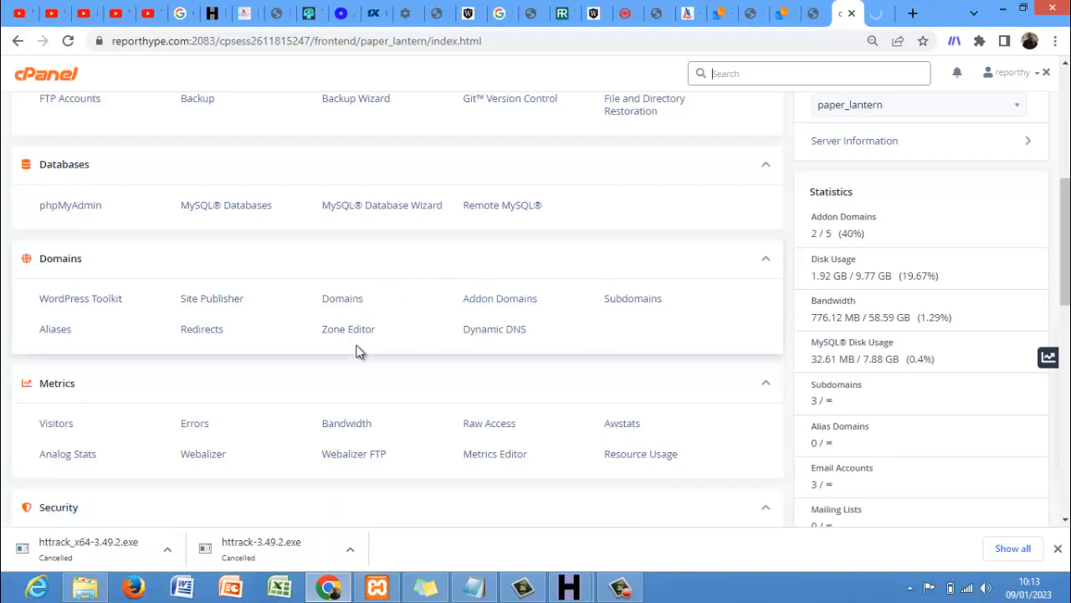
{"action": "left_click", "coordinate": [356, 308]}
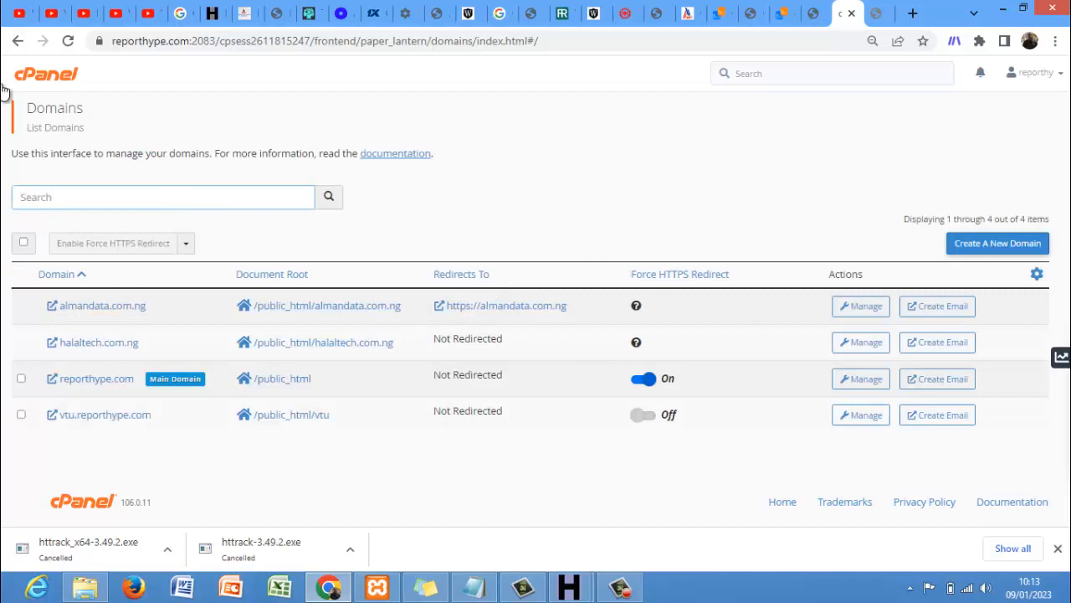
{"action": "left_click", "coordinate": [17, 42]}
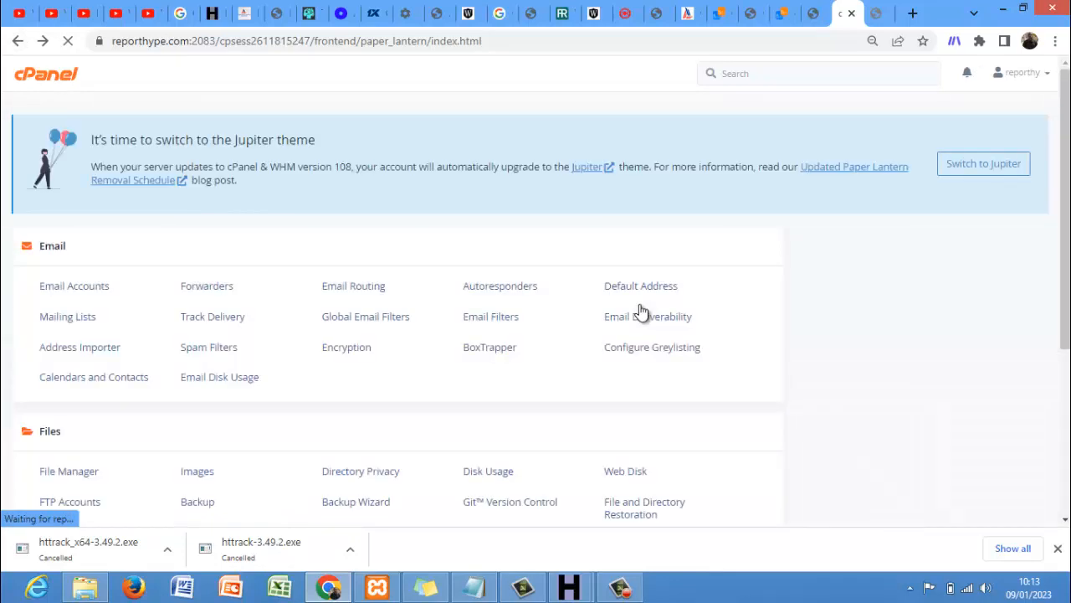
{"action": "scroll", "coordinate": [641, 313], "scroll_direction": "down", "scroll_amount": 5}
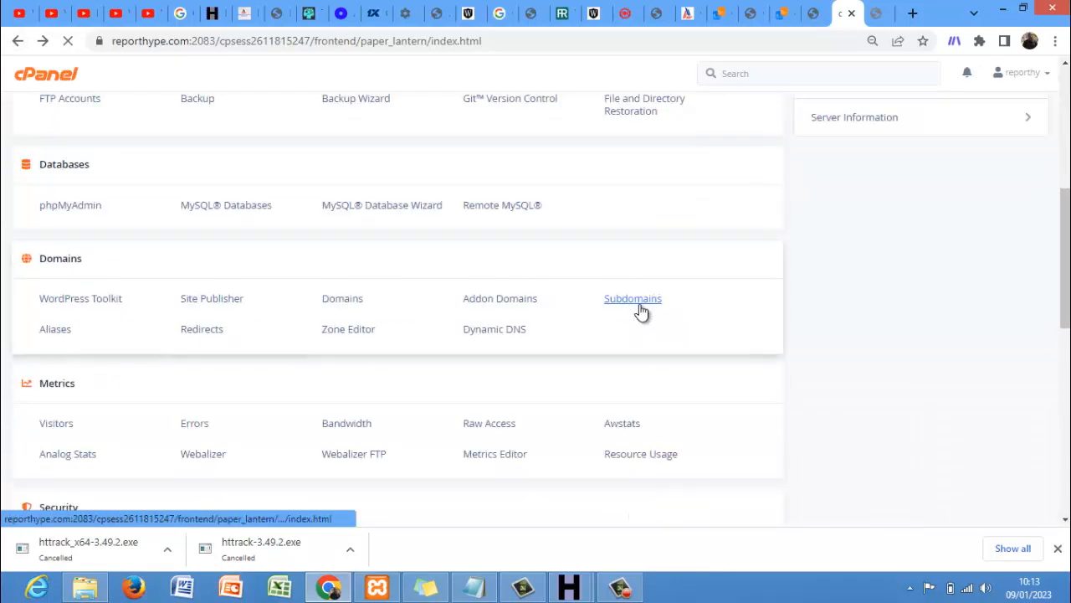
{"action": "left_click", "coordinate": [517, 305]}
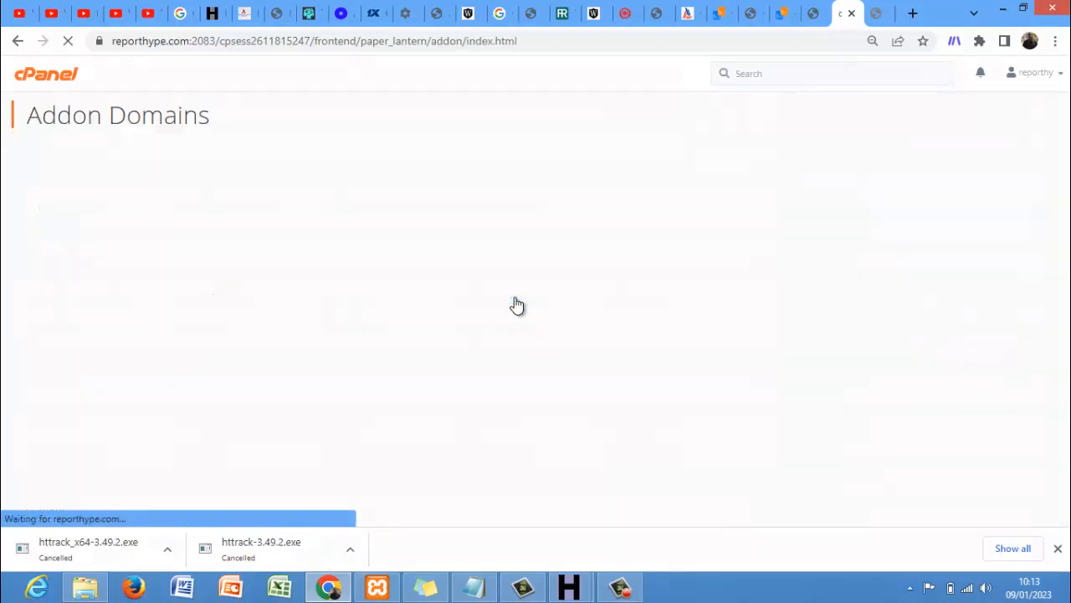
{"action": "key", "text": "super+c"}
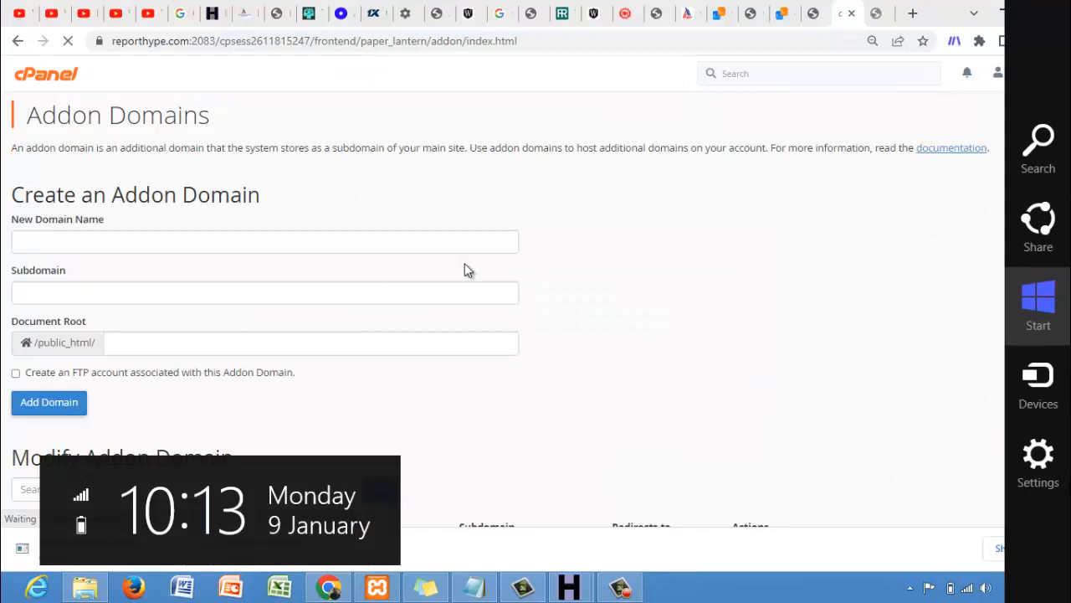
{"action": "key", "text": "Escape"}
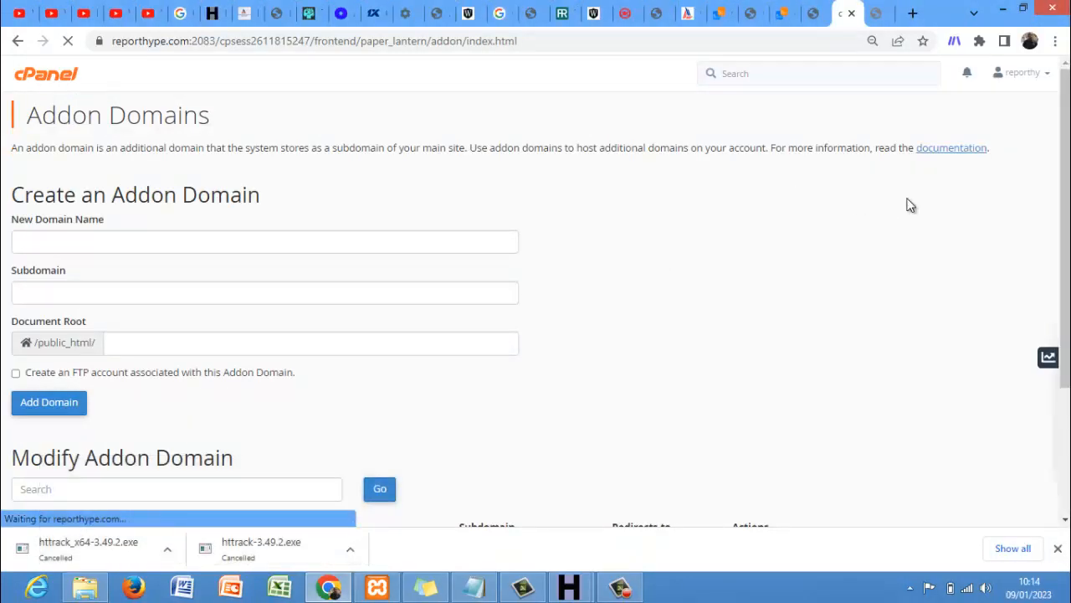
{"action": "left_click_drag", "start_coordinate": [1068, 211], "coordinate": [1068, 304]}
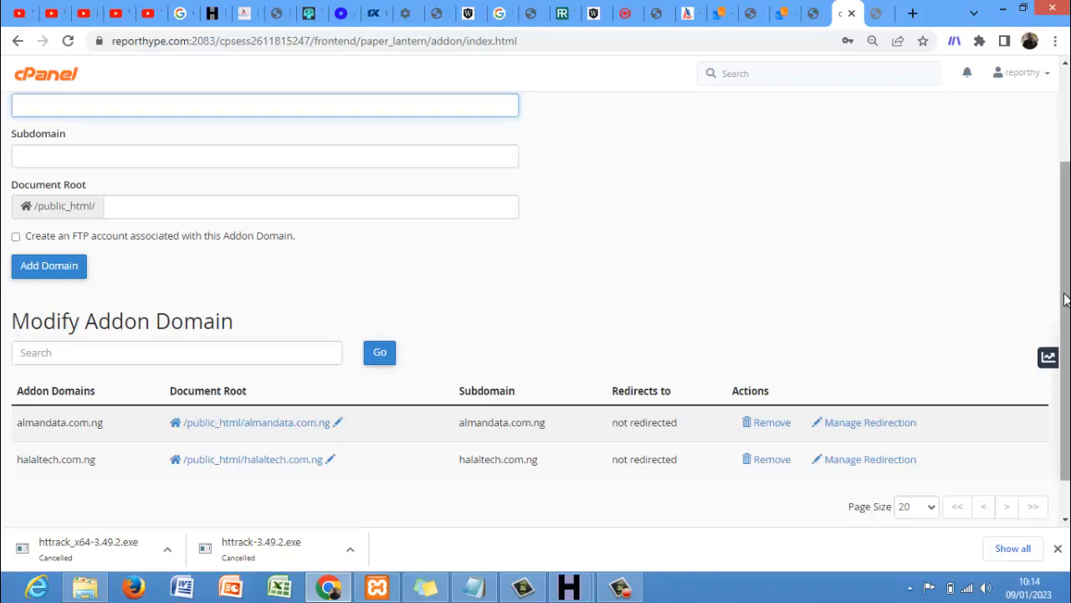
{"action": "left_click_drag", "start_coordinate": [1065, 300], "coordinate": [1048, 162]}
{"action": "key", "text": "super+c"}
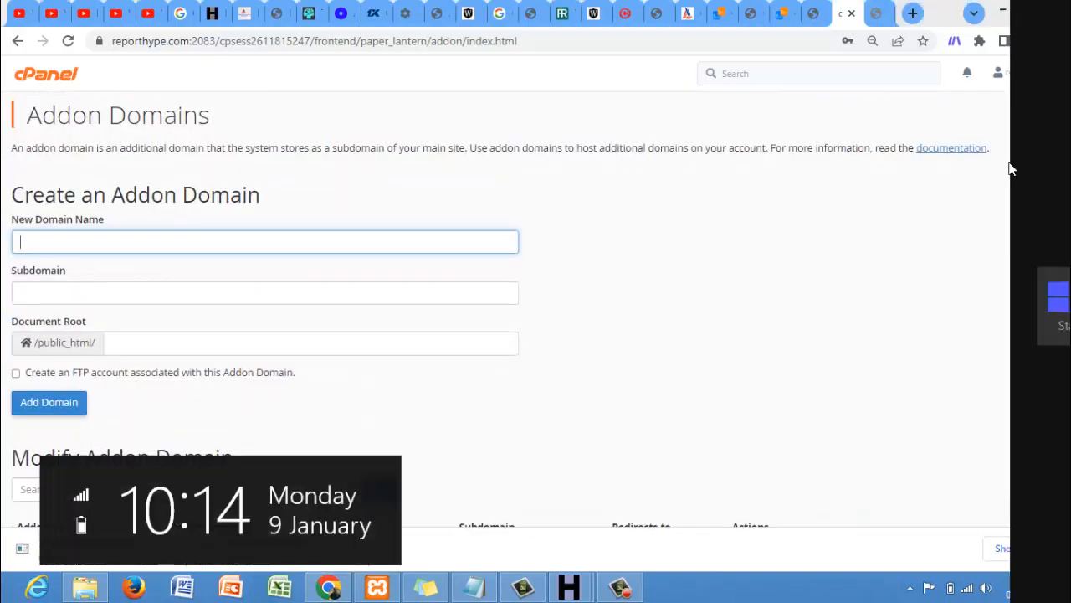
{"action": "left_click", "coordinate": [18, 48]}
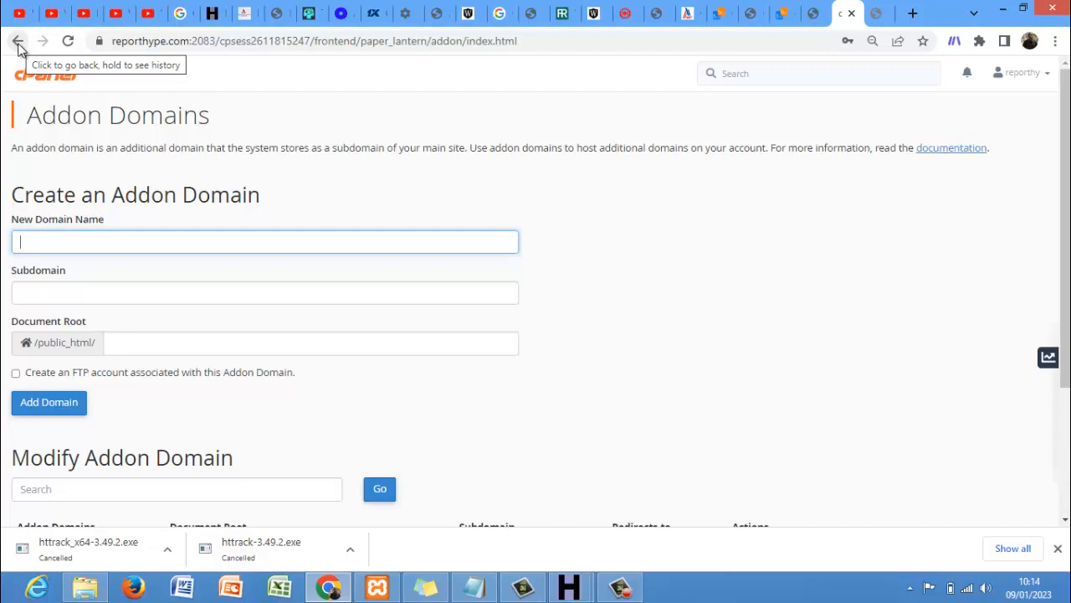
{"action": "left_click", "coordinate": [15, 42]}
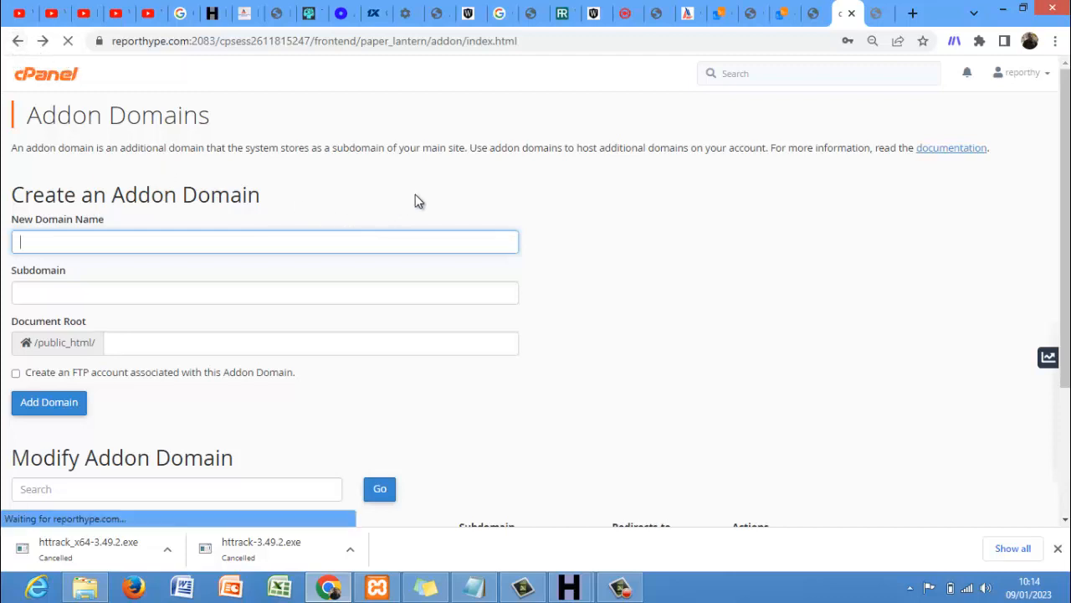
{"action": "left_click", "coordinate": [52, 77]}
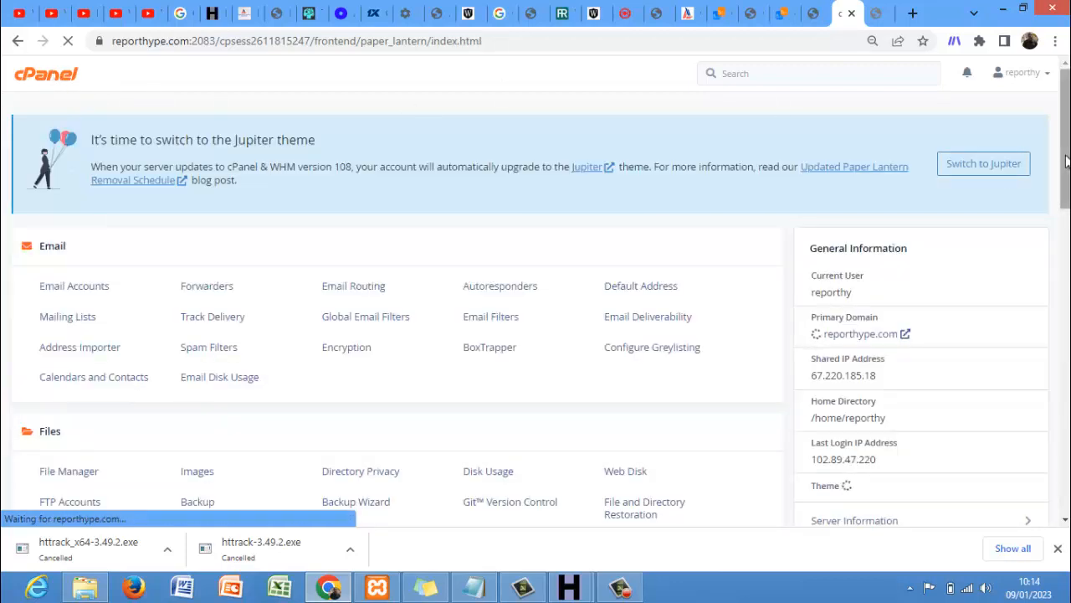
- Scroll to the Files section of the cPanel home page and launch File Manager
{"action": "left_click_drag", "start_coordinate": [1066, 164], "coordinate": [1067, 302]}
{"action": "scroll", "coordinate": [674, 378], "scroll_direction": "down", "scroll_amount": 3}
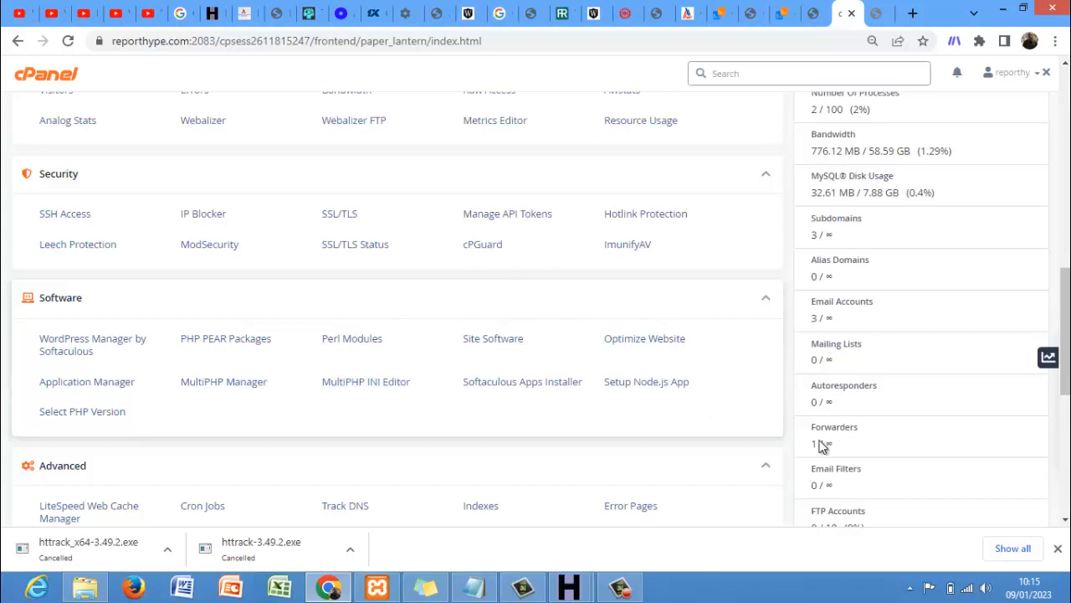
{"action": "left_click_drag", "start_coordinate": [1068, 324], "coordinate": [1068, 151]}
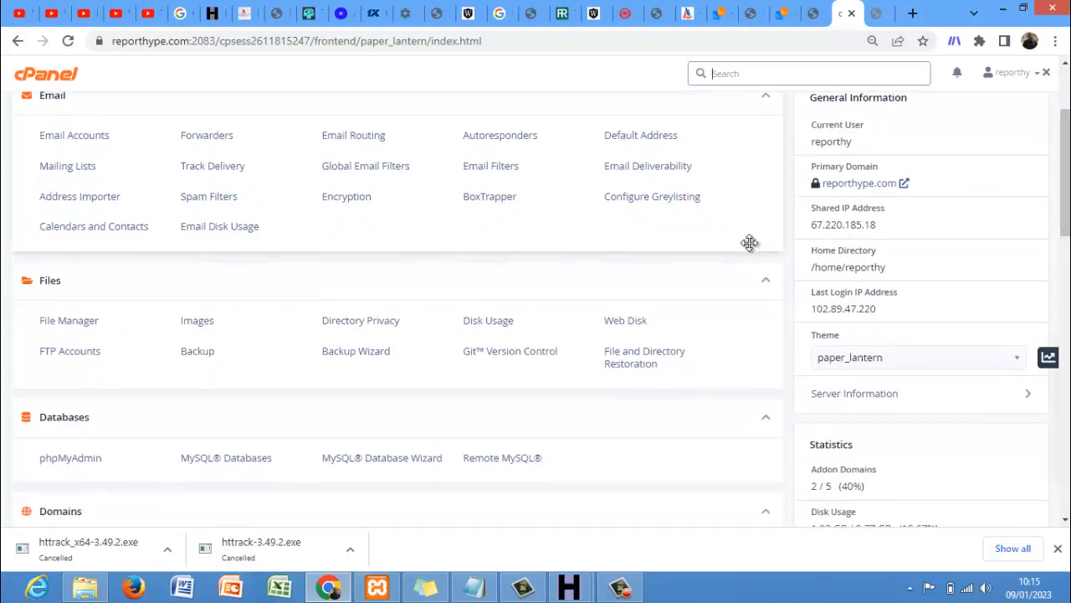
{"action": "left_click", "coordinate": [80, 327]}
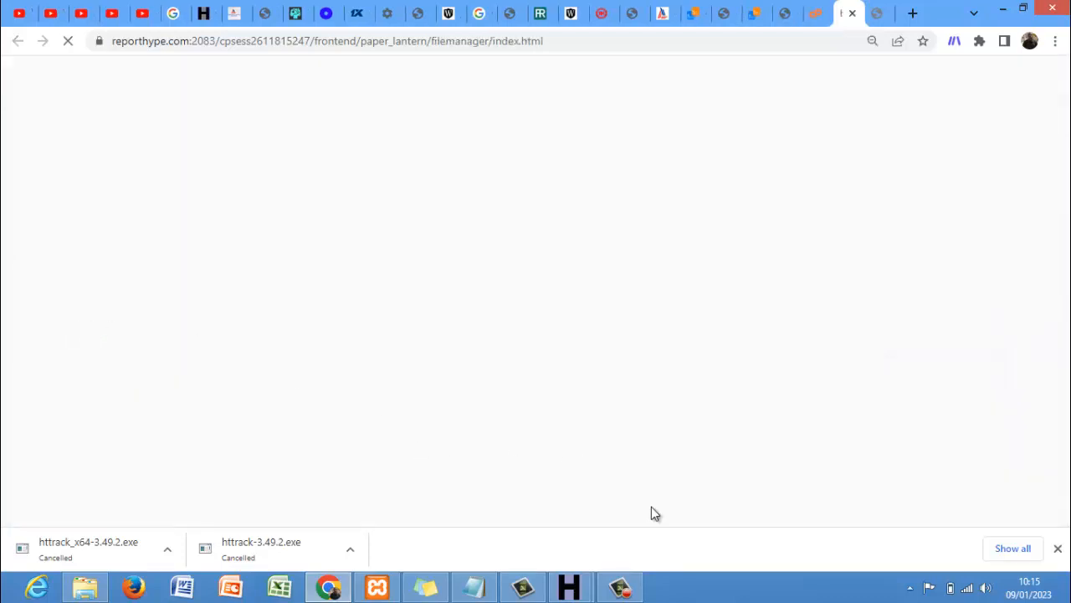
- Open the public_html folder in the File Manager tree
{"action": "left_click", "coordinate": [618, 588]}
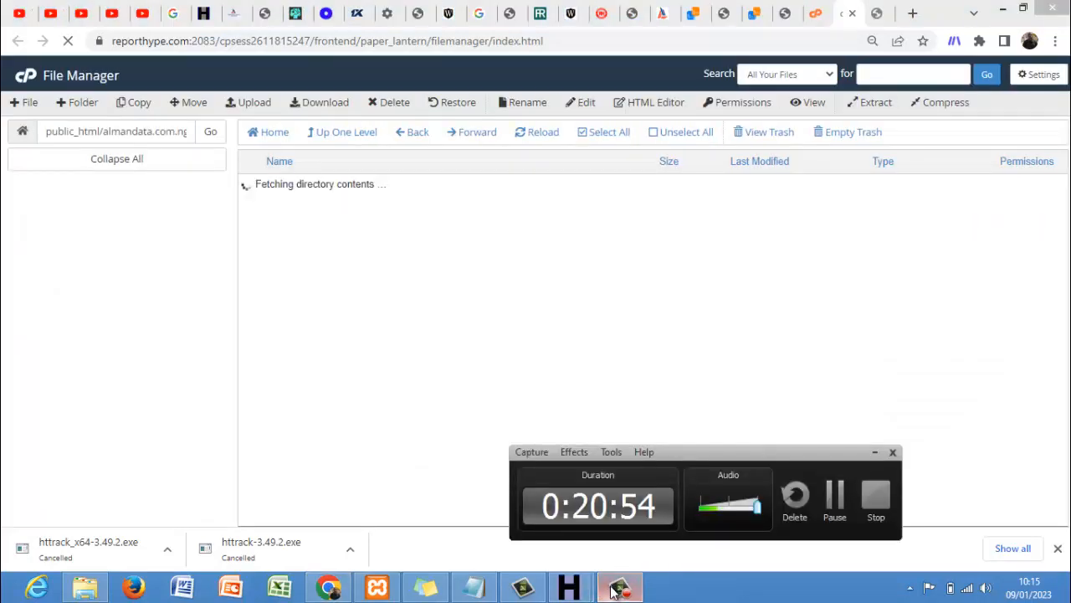
{"action": "left_click", "coordinate": [770, 361]}
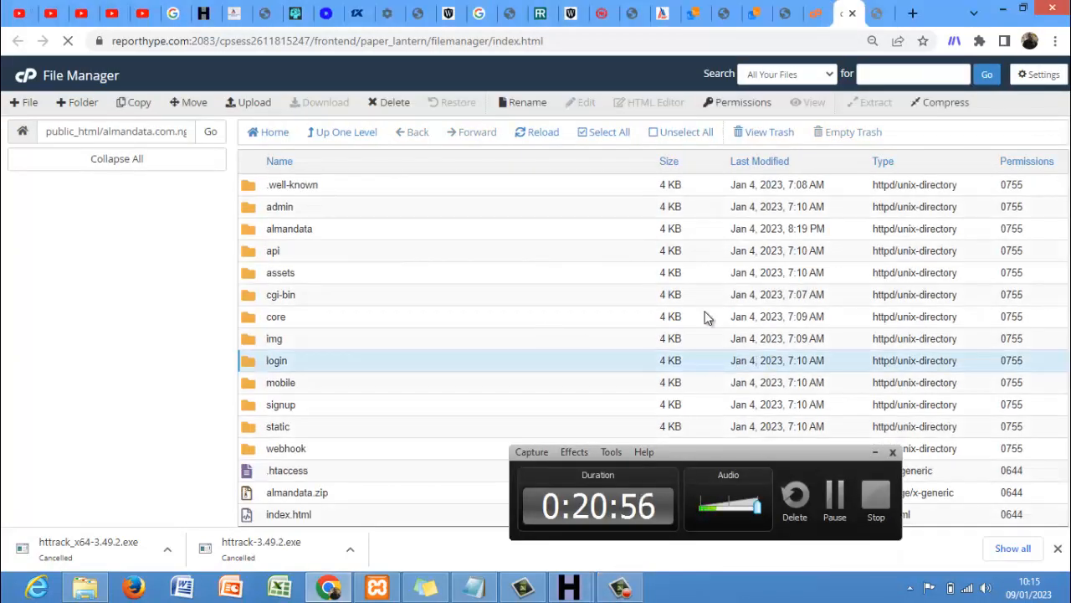
{"action": "left_click", "coordinate": [872, 451]}
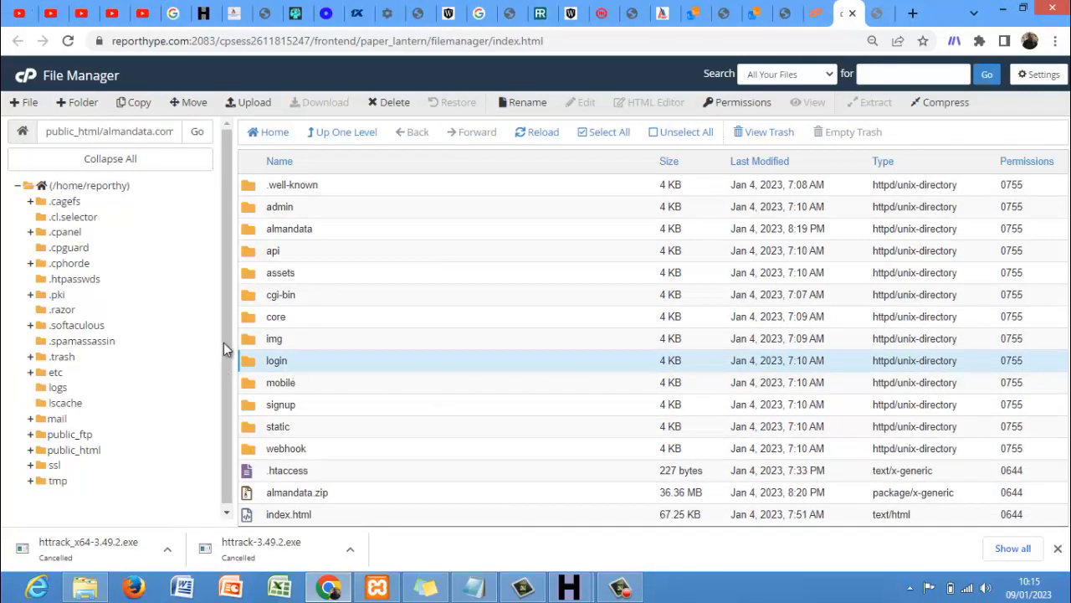
{"action": "left_click_drag", "start_coordinate": [226, 347], "coordinate": [222, 413]}
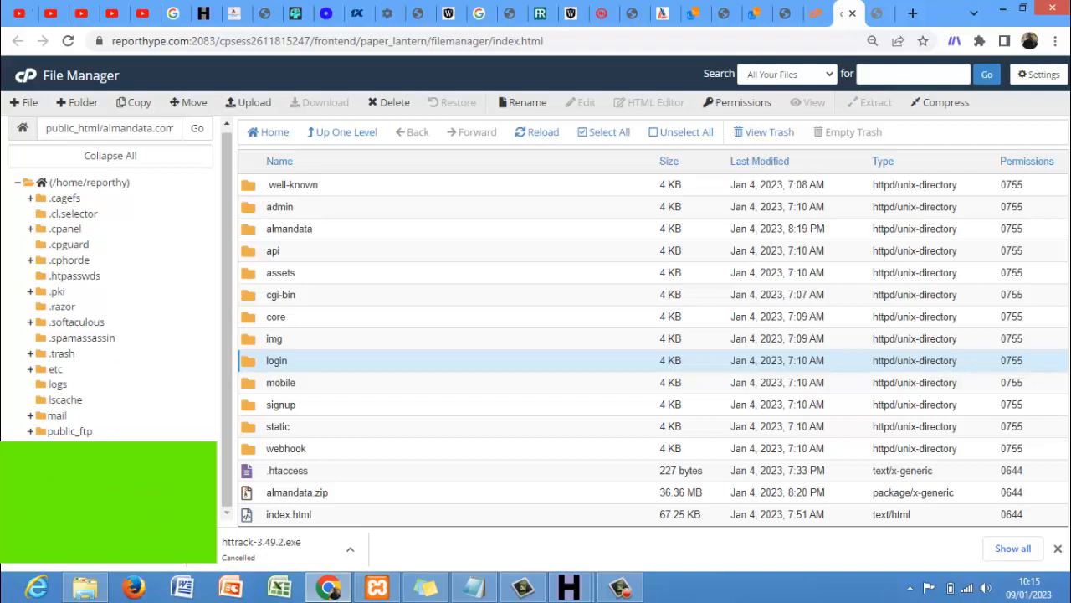
{"action": "left_click", "coordinate": [75, 446]}
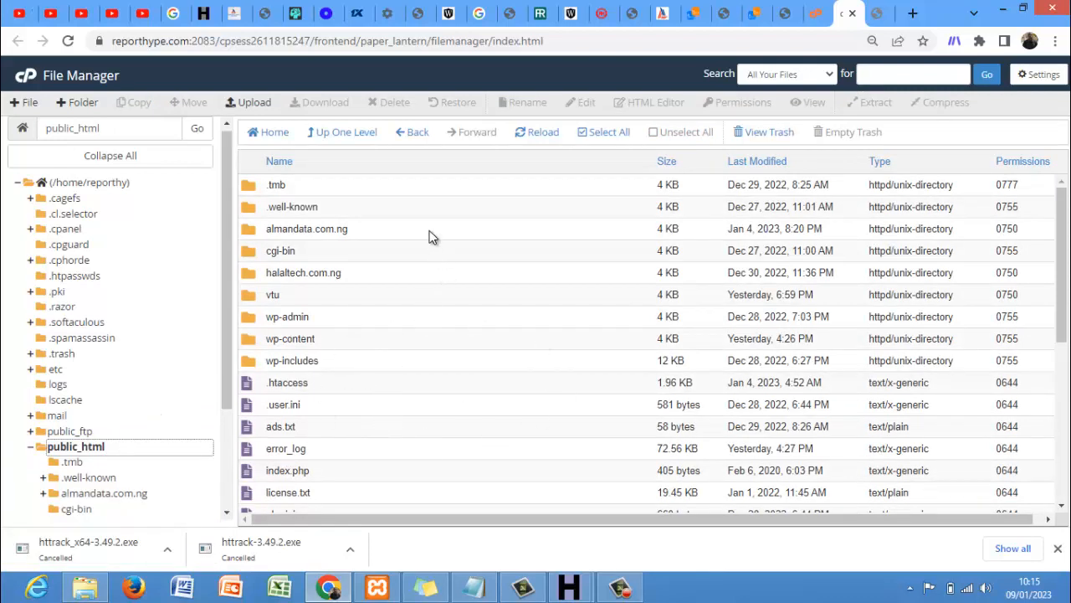
- Rename the vtu folder to cloning, open it and bring up its upload page
{"action": "right_click", "coordinate": [429, 299]}
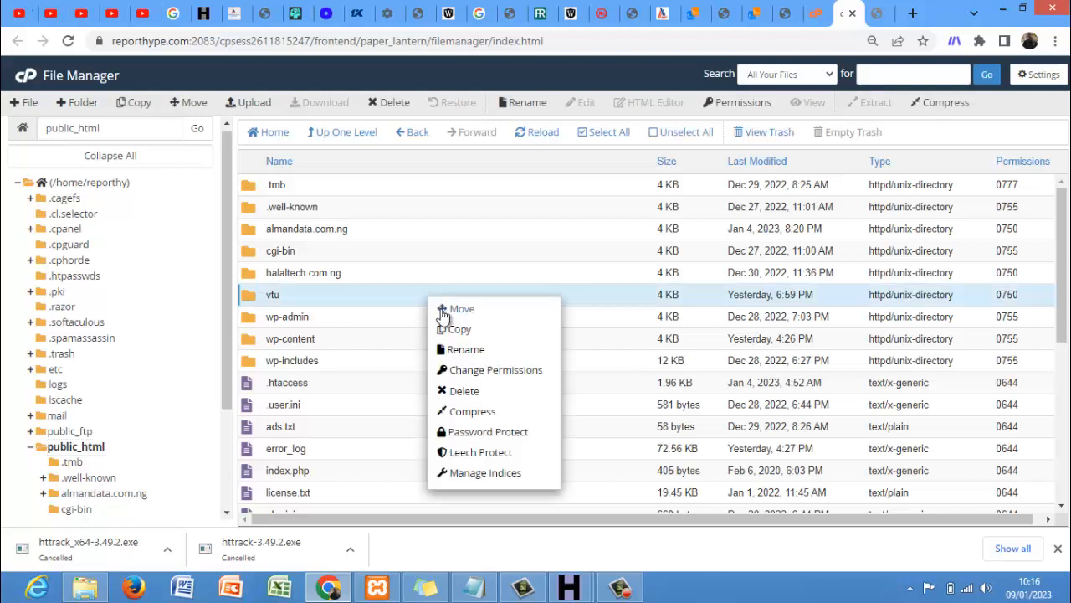
{"action": "left_click", "coordinate": [474, 350]}
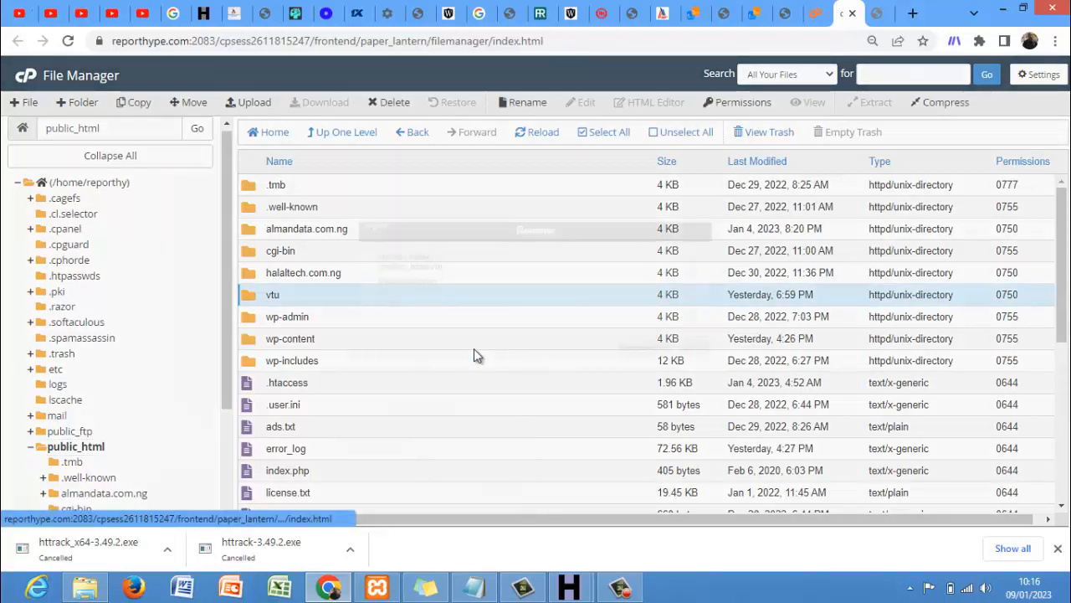
{"action": "key", "text": "BackSpace"}
{"action": "key", "text": "BackSpace"}
{"action": "key", "text": "BackSpace"}
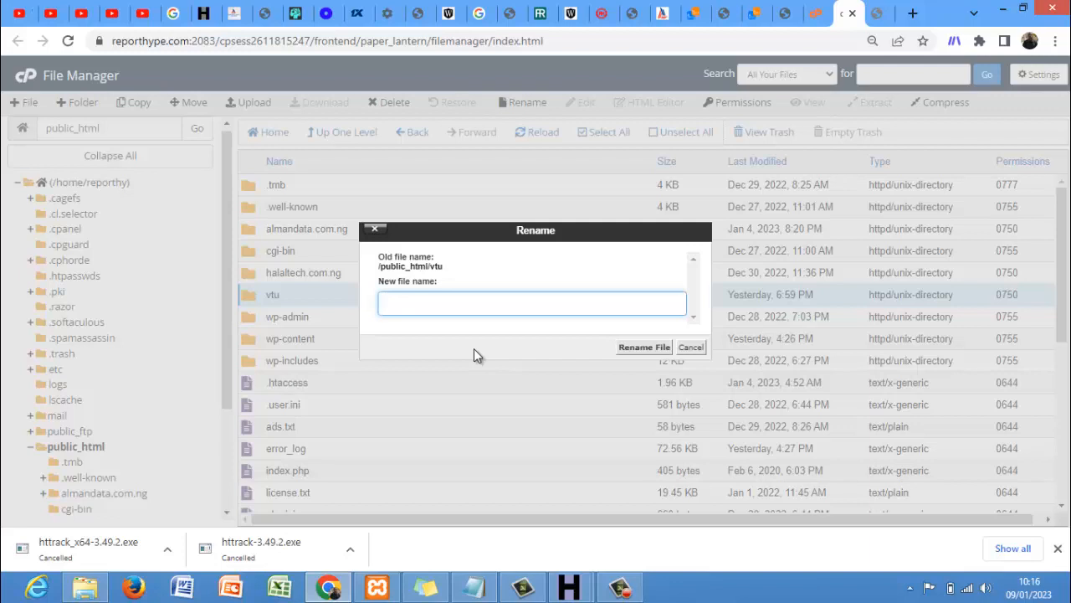
{"action": "type", "text": "cloning"}
{"action": "left_click", "coordinate": [628, 347]}
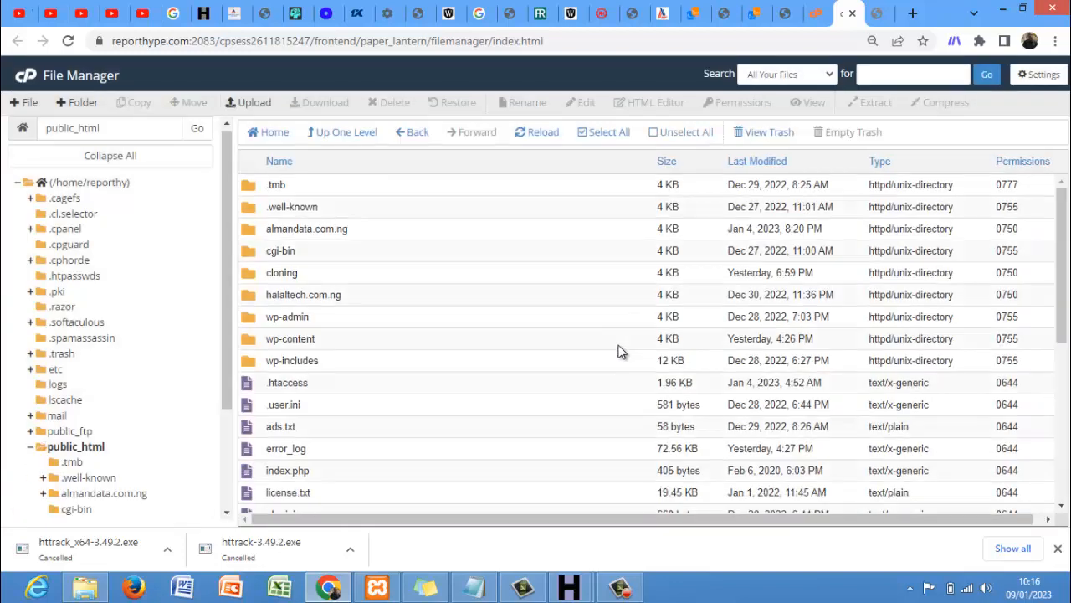
{"action": "double_click", "coordinate": [449, 282]}
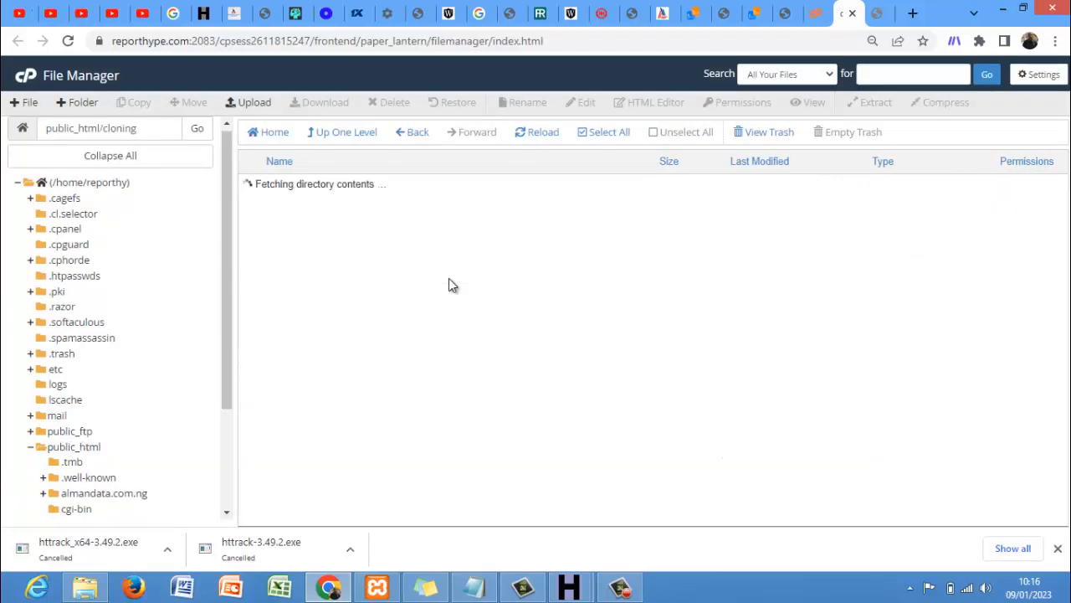
{"action": "left_click", "coordinate": [253, 105]}
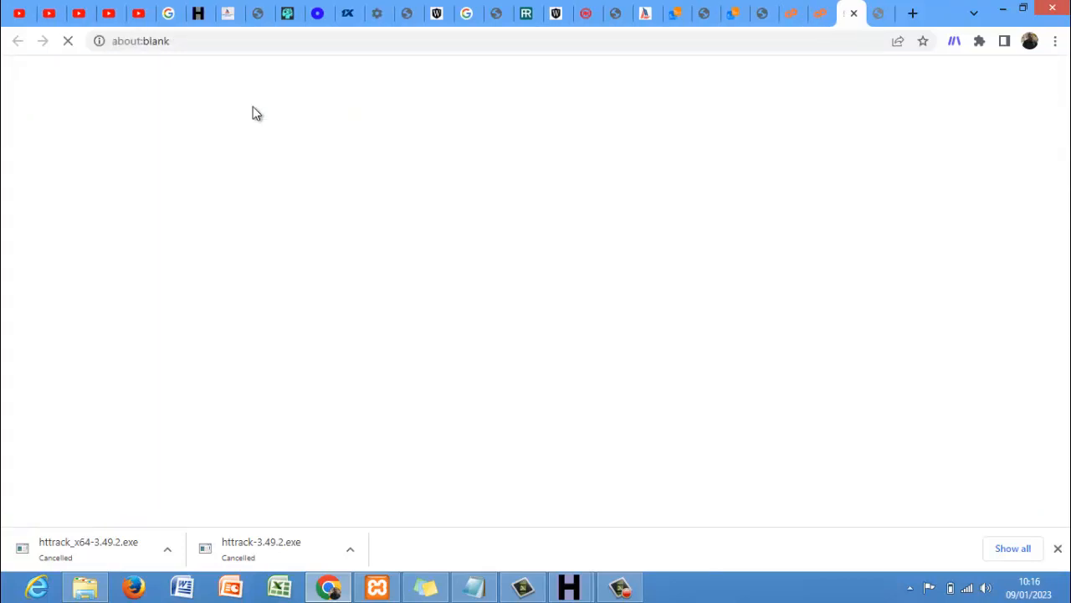
- Upload deejerhenterprise.com.ng.zip from My Web Sites\Clone training, then return to the cloning folder
{"action": "left_click_drag", "start_coordinate": [253, 108], "coordinate": [411, 301]}
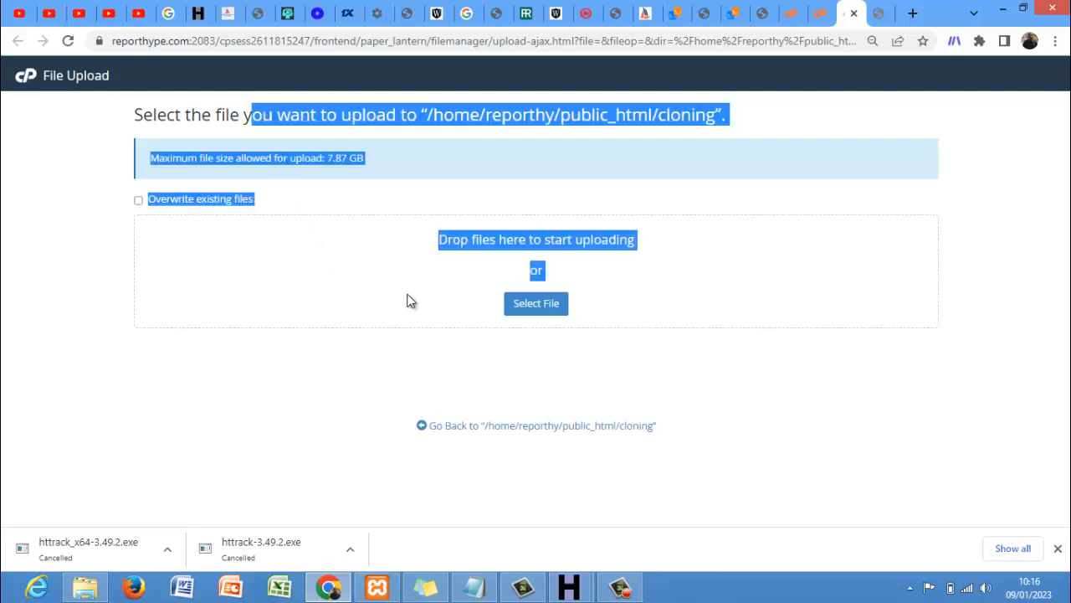
{"action": "left_click", "coordinate": [522, 304]}
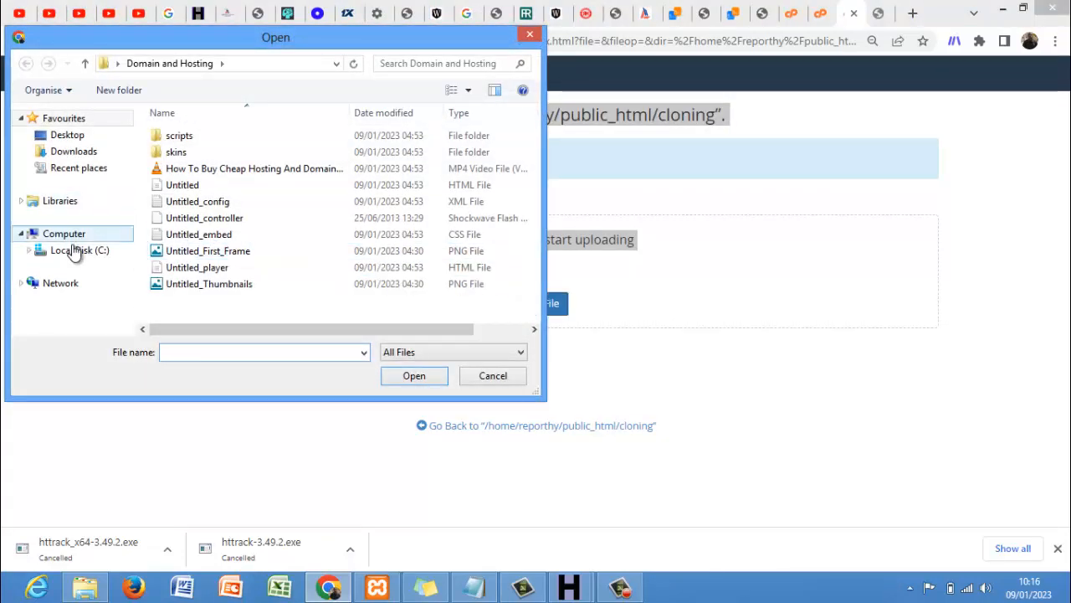
{"action": "left_click", "coordinate": [73, 251]}
{"action": "left_click", "coordinate": [72, 244]}
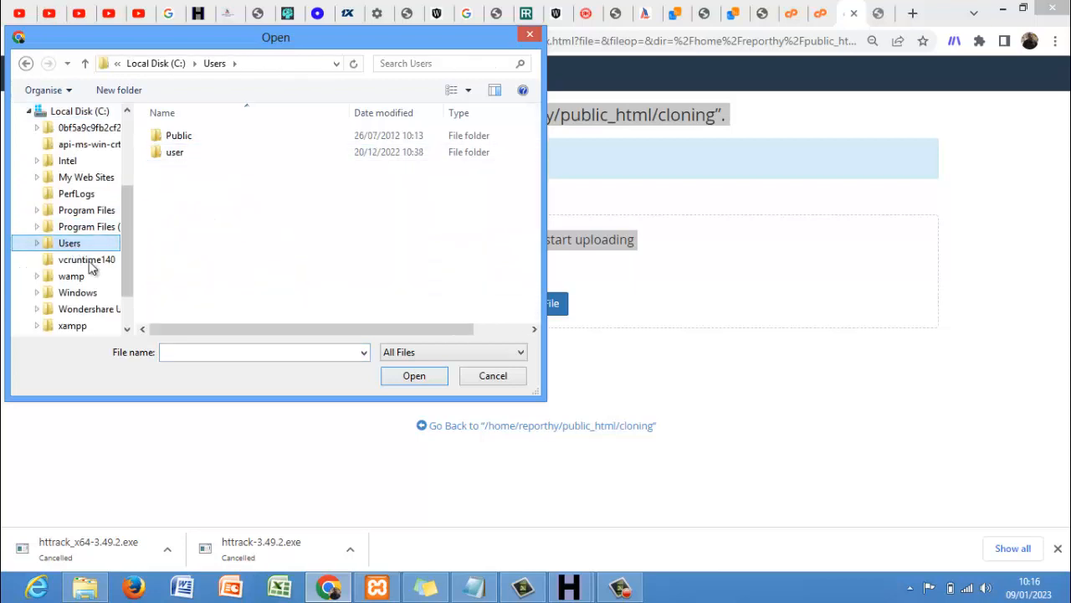
{"action": "left_click", "coordinate": [107, 177]}
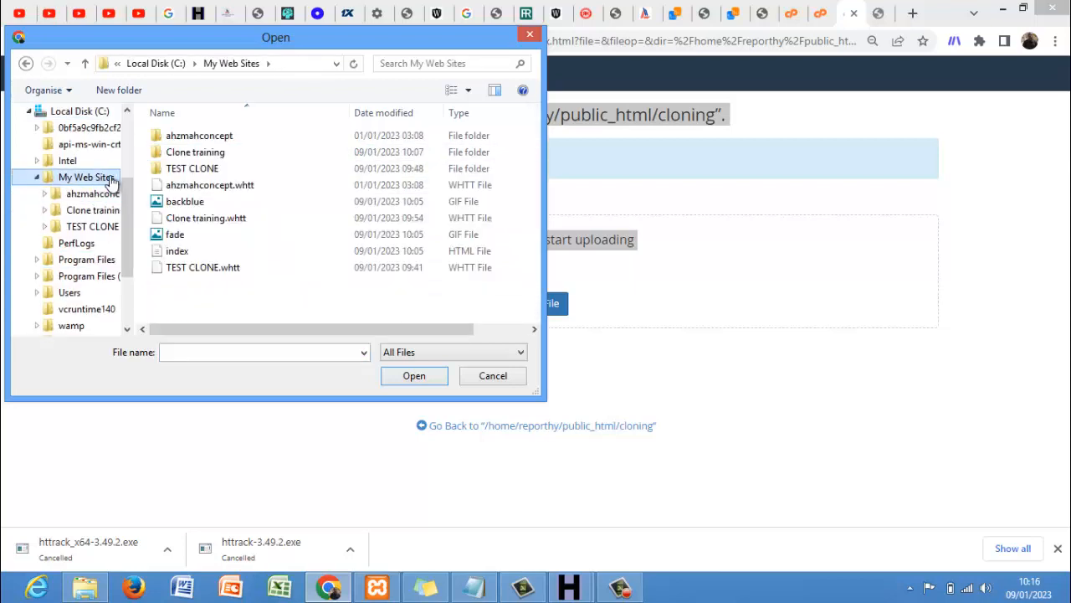
{"action": "left_click", "coordinate": [210, 156]}
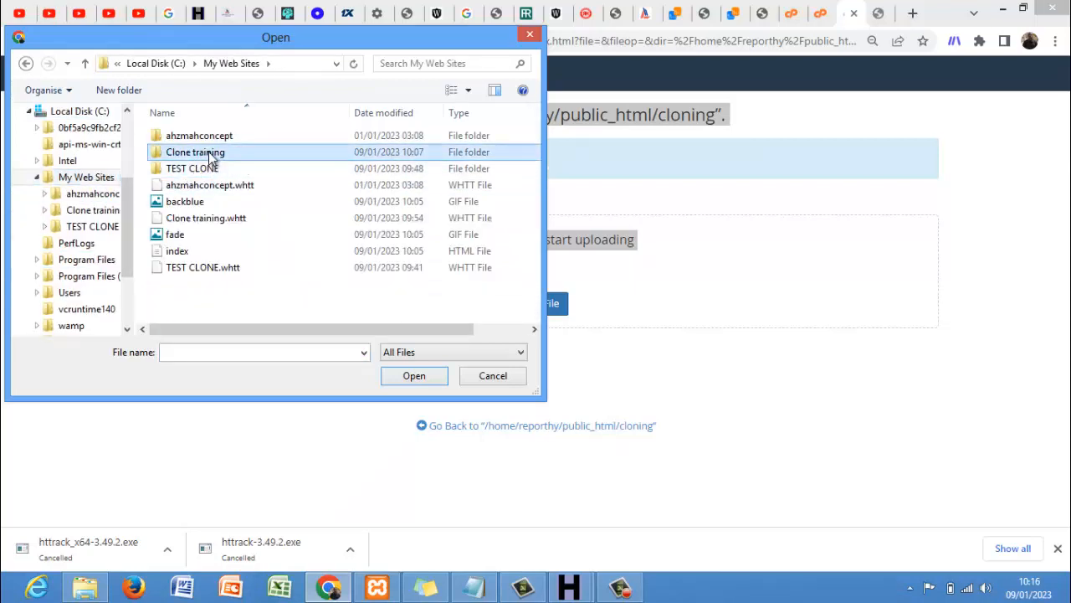
{"action": "double_click", "coordinate": [210, 154]}
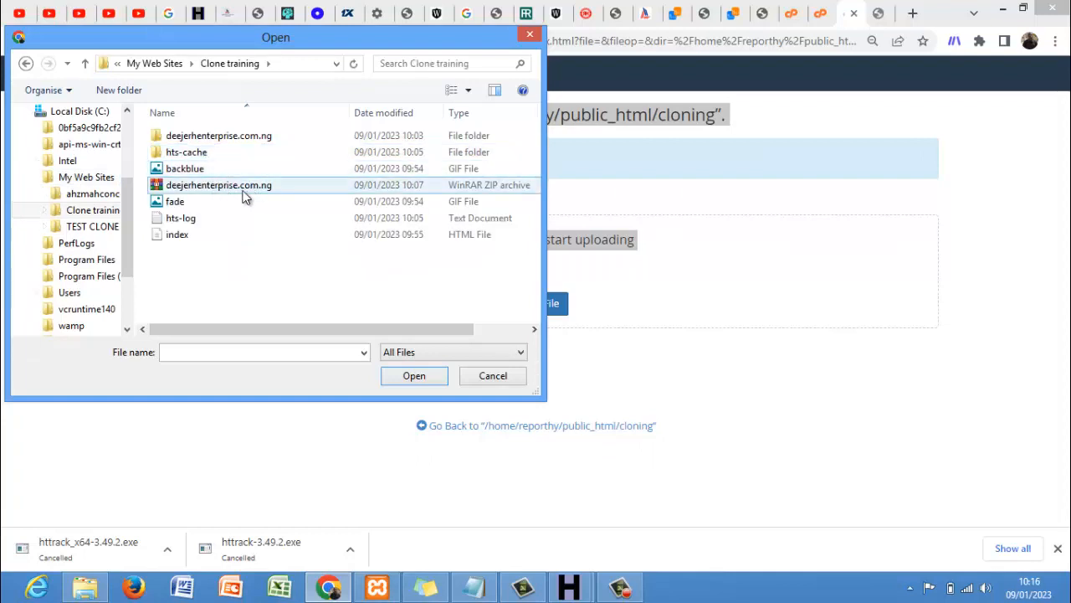
{"action": "left_click", "coordinate": [228, 138]}
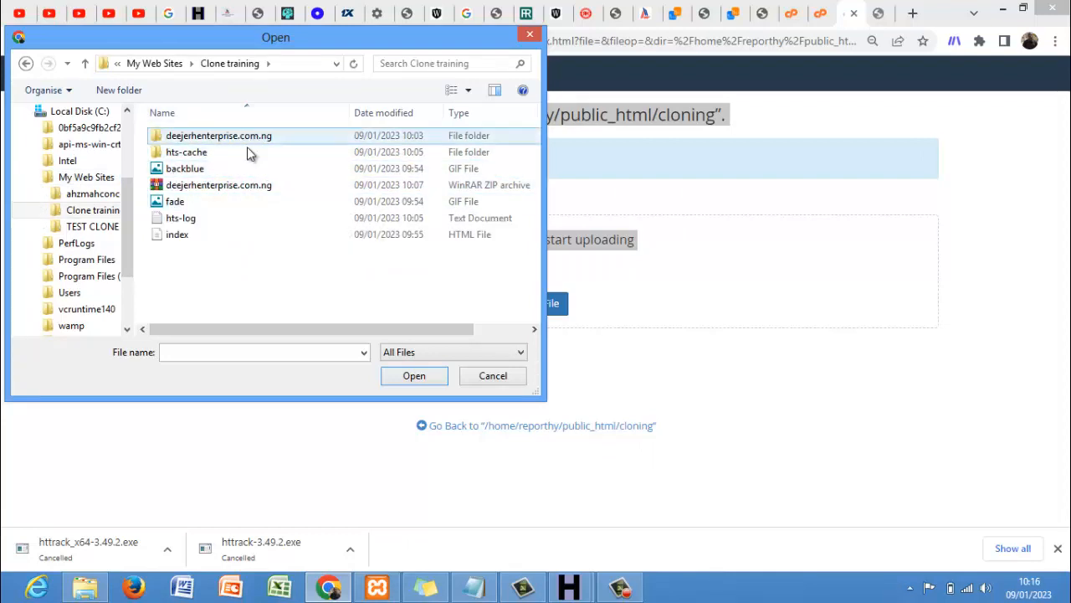
{"action": "left_click", "coordinate": [271, 188]}
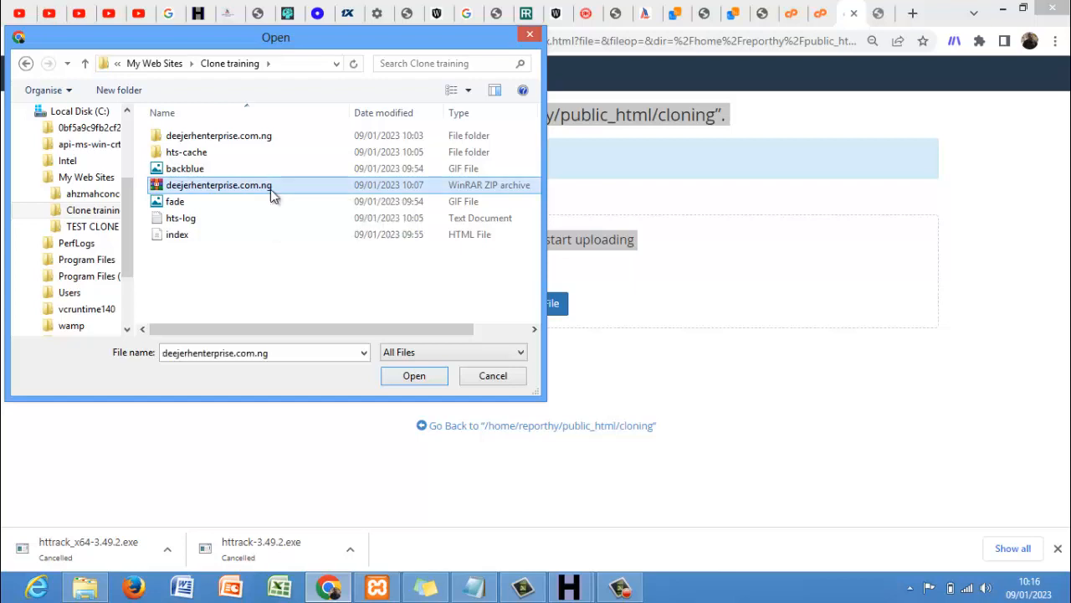
{"action": "left_click", "coordinate": [389, 376]}
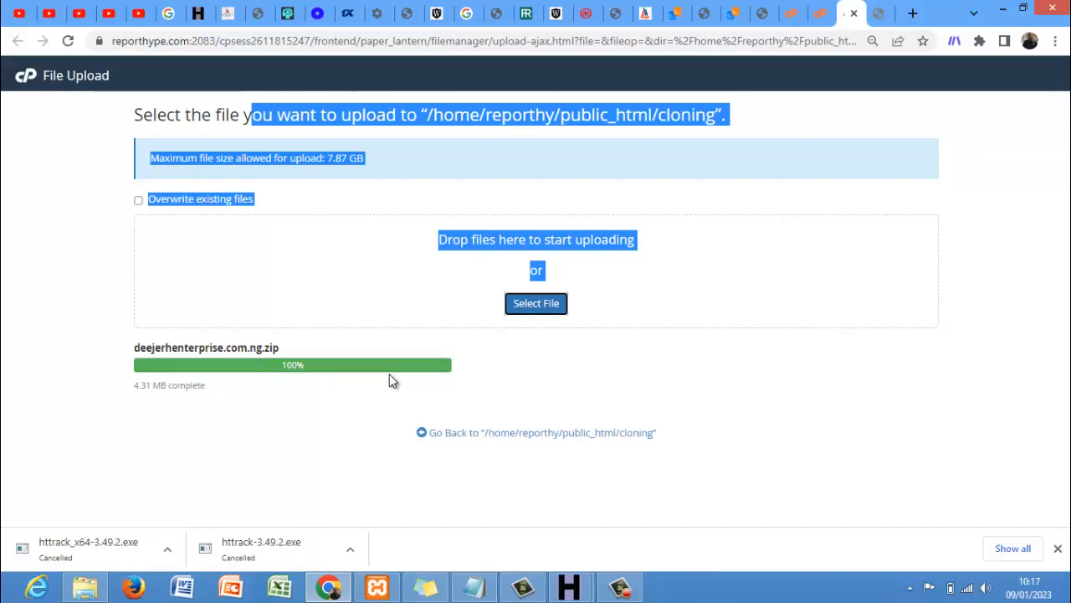
{"action": "left_click", "coordinate": [462, 431]}
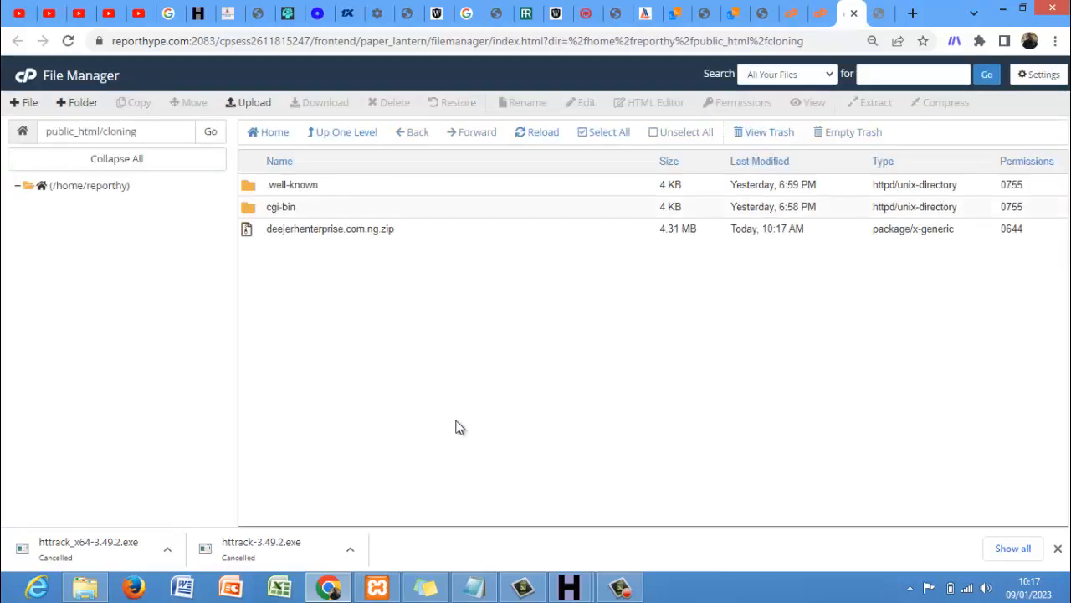
- Extract deejerhenterprise.com.ng.zip into public_html/cloning, reload, and select the new deejerhenterprise.com.ng folder
{"action": "left_click", "coordinate": [369, 231]}
{"action": "right_click", "coordinate": [370, 231]}
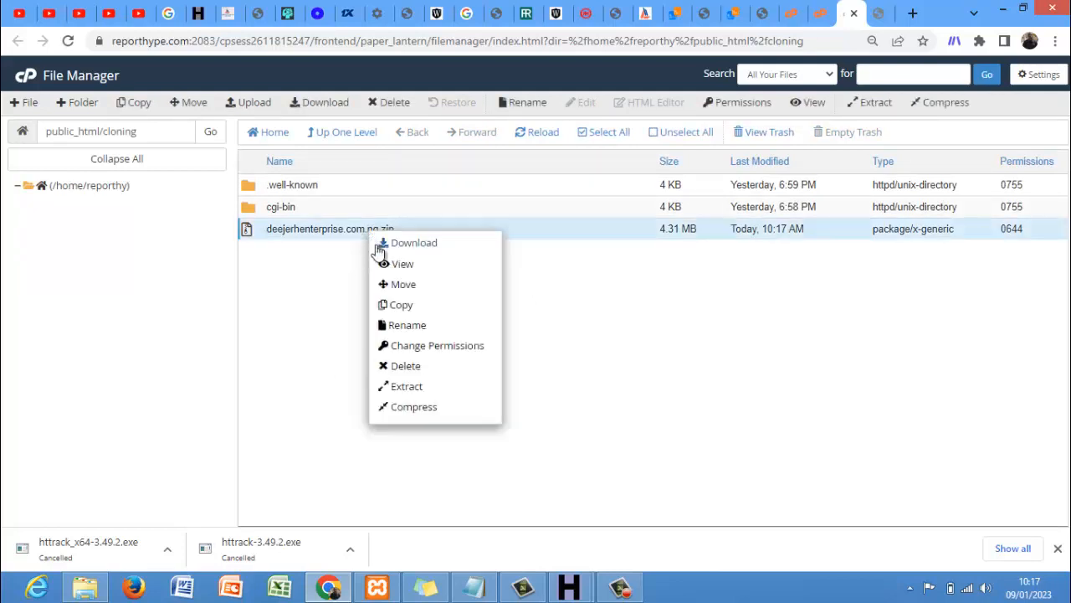
{"action": "left_click", "coordinate": [409, 387]}
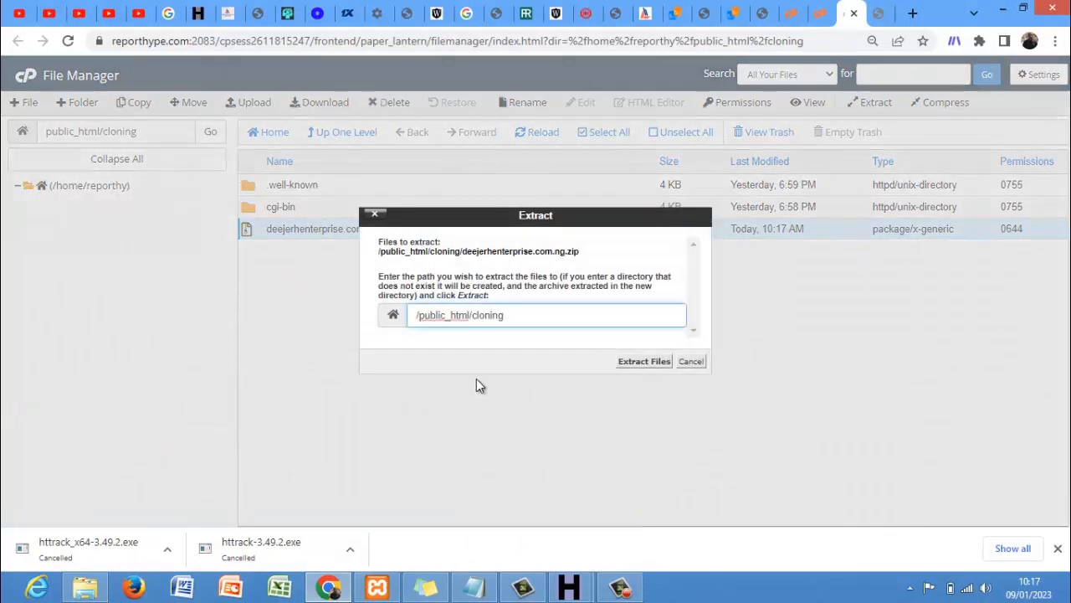
{"action": "left_click", "coordinate": [639, 368]}
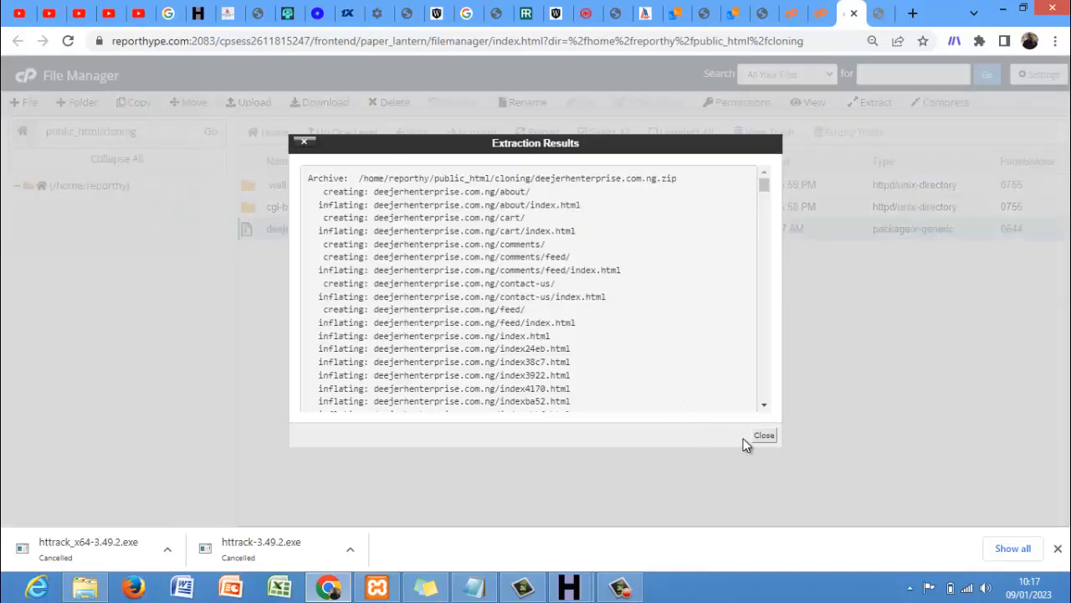
{"action": "left_click", "coordinate": [757, 440]}
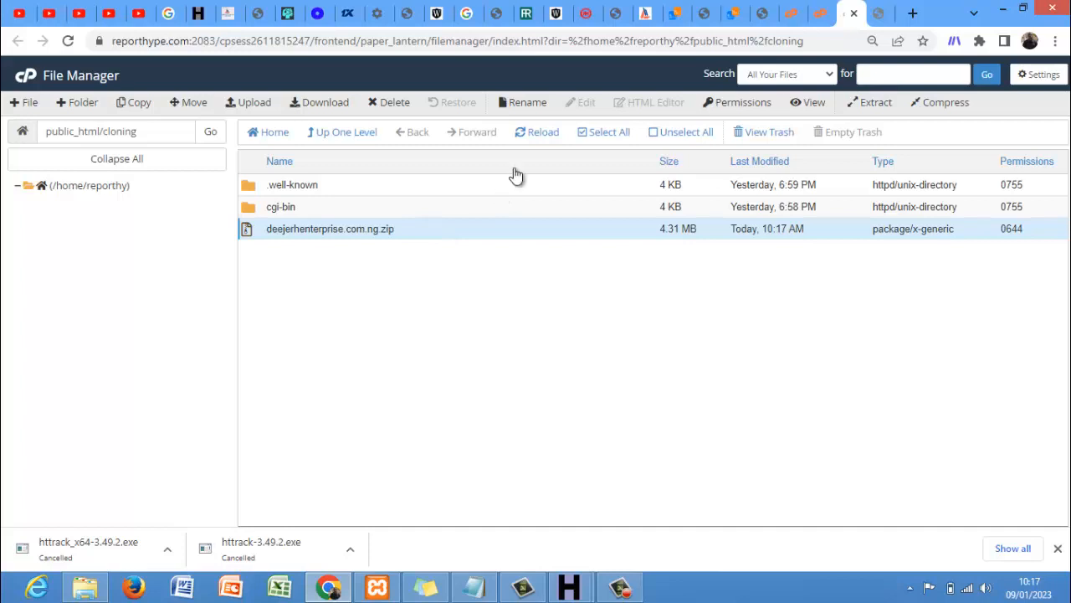
{"action": "left_click", "coordinate": [546, 134]}
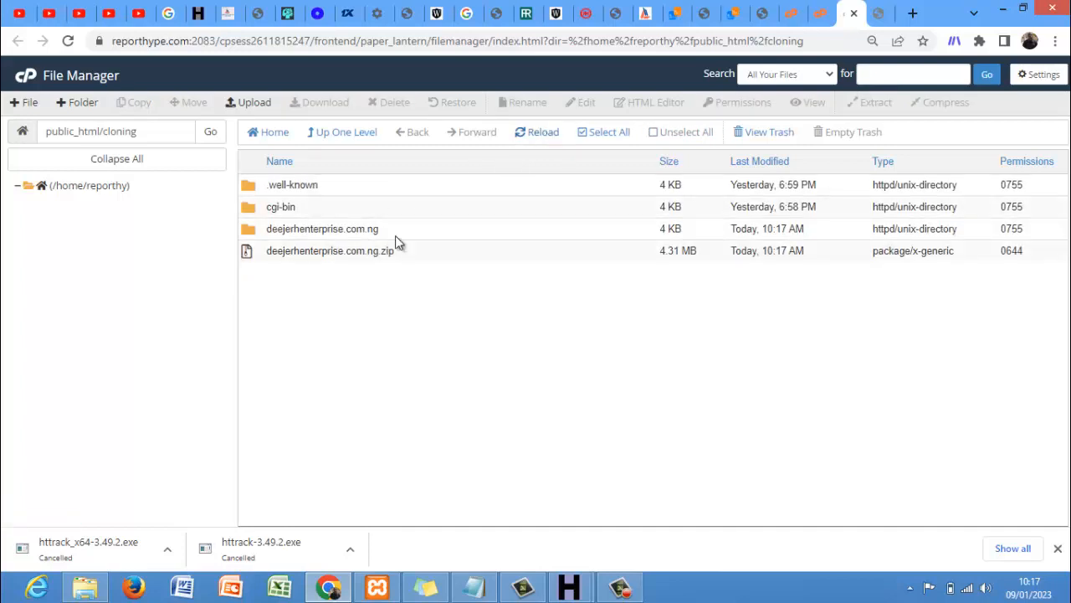
{"action": "left_click", "coordinate": [408, 234]}
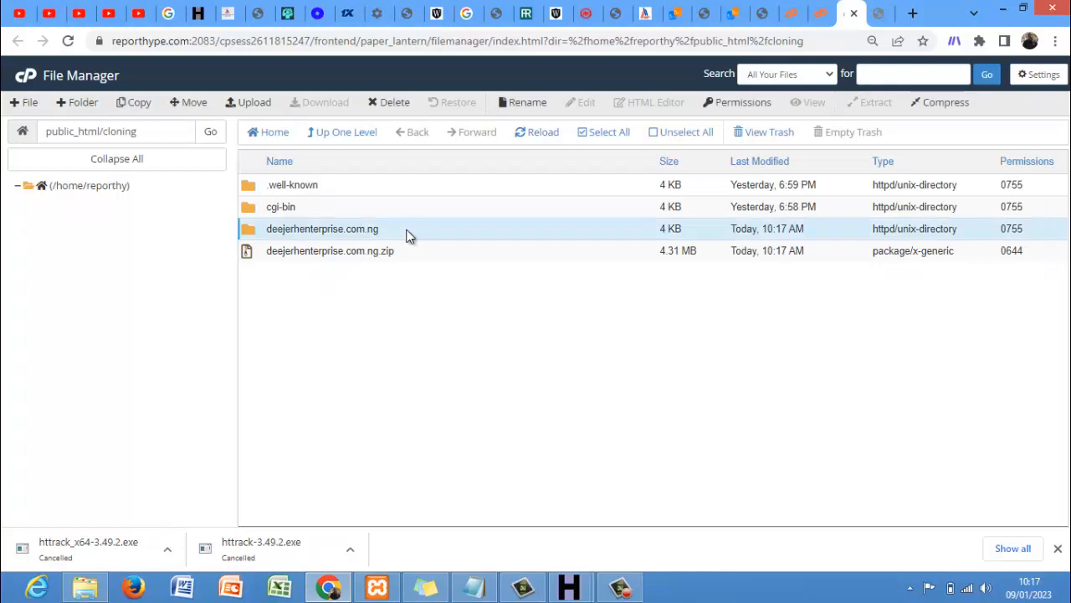
- Move everything inside deejerhenterprise.com.ng to /public_html/cloning/ and reopen the cloning folder
{"action": "double_click", "coordinate": [408, 233]}
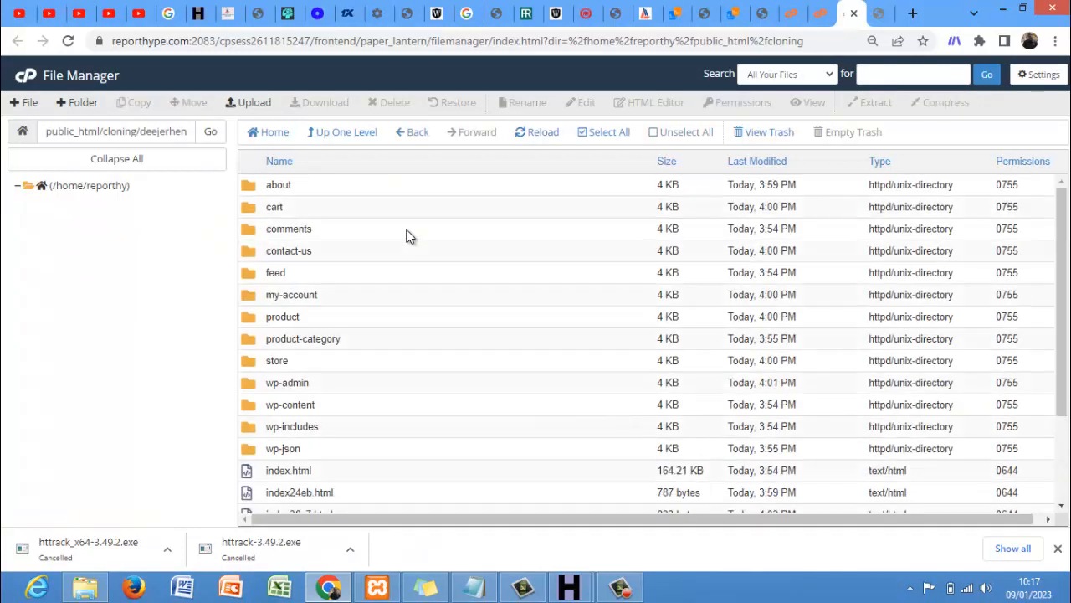
{"action": "left_click", "coordinate": [611, 134]}
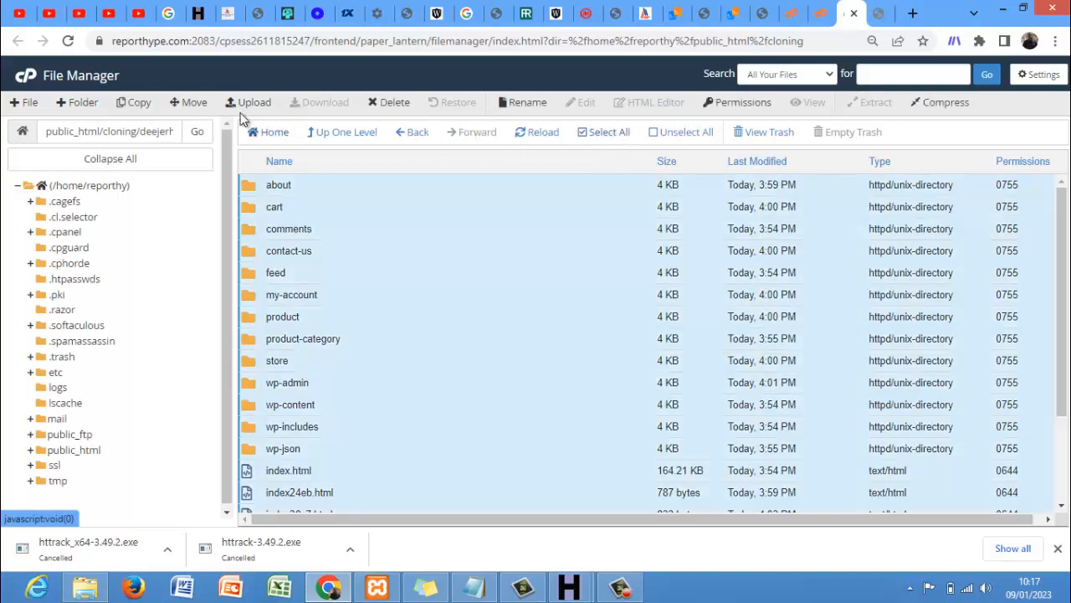
{"action": "left_click", "coordinate": [189, 102]}
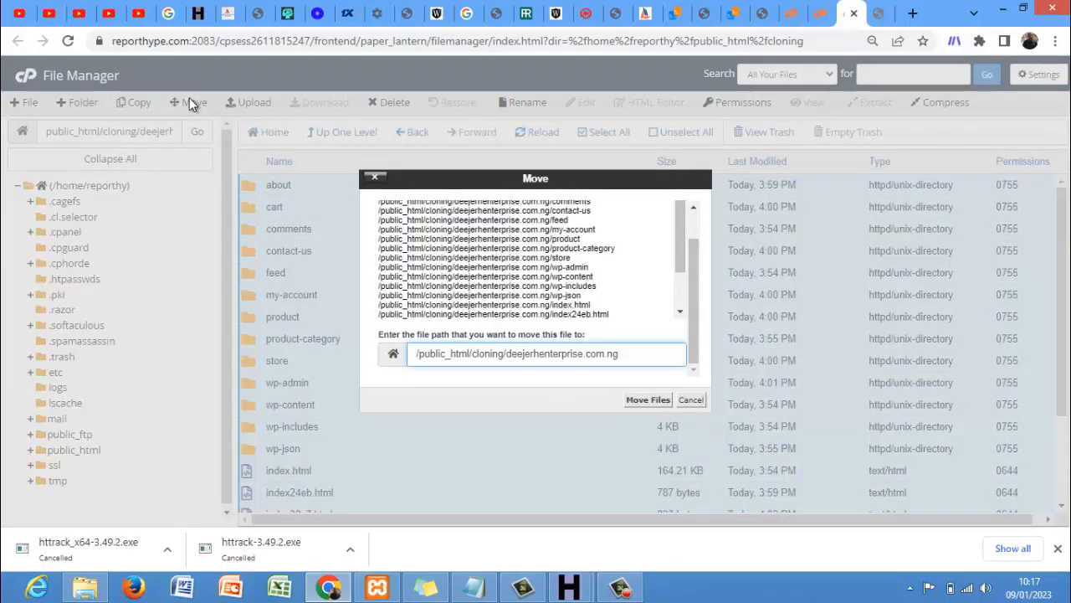
{"action": "key", "text": "BackSpace"}
{"action": "key", "text": "BackSpace"}
{"action": "key", "text": "BackSpace"}
{"action": "key", "text": "BackSpace"}
{"action": "key", "text": "BackSpace"}
{"action": "key", "text": "BackSpace"}
{"action": "key", "text": "BackSpace"}
{"action": "key", "text": "BackSpace"}
{"action": "key", "text": "BackSpace"}
{"action": "key", "text": "BackSpace"}
{"action": "key", "text": "BackSpace"}
{"action": "key", "text": "BackSpace"}
{"action": "key", "text": "BackSpace"}
{"action": "key", "text": "BackSpace"}
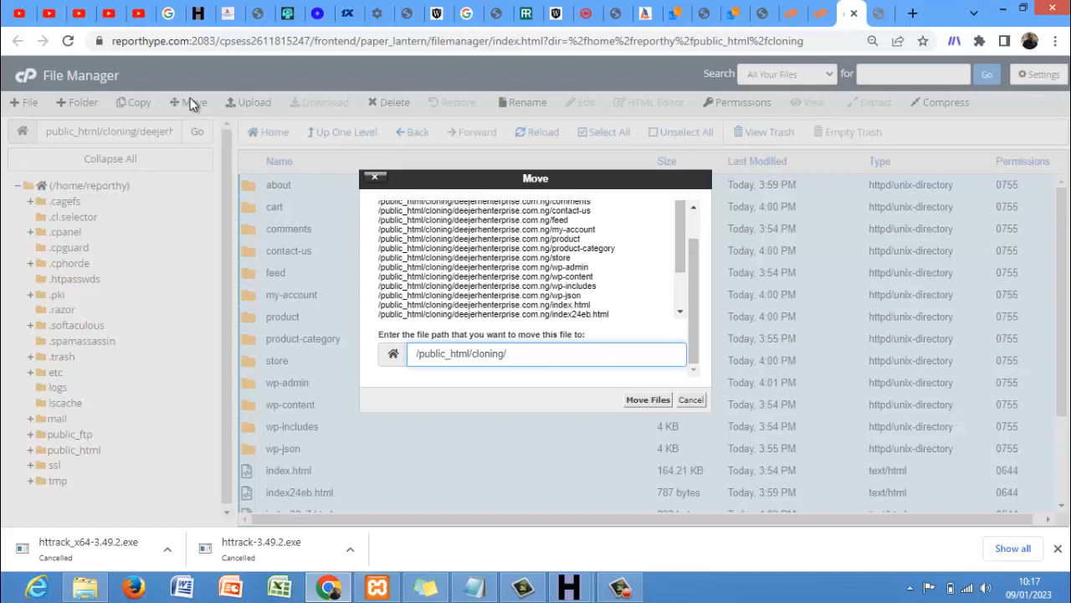
{"action": "left_click", "coordinate": [629, 403]}
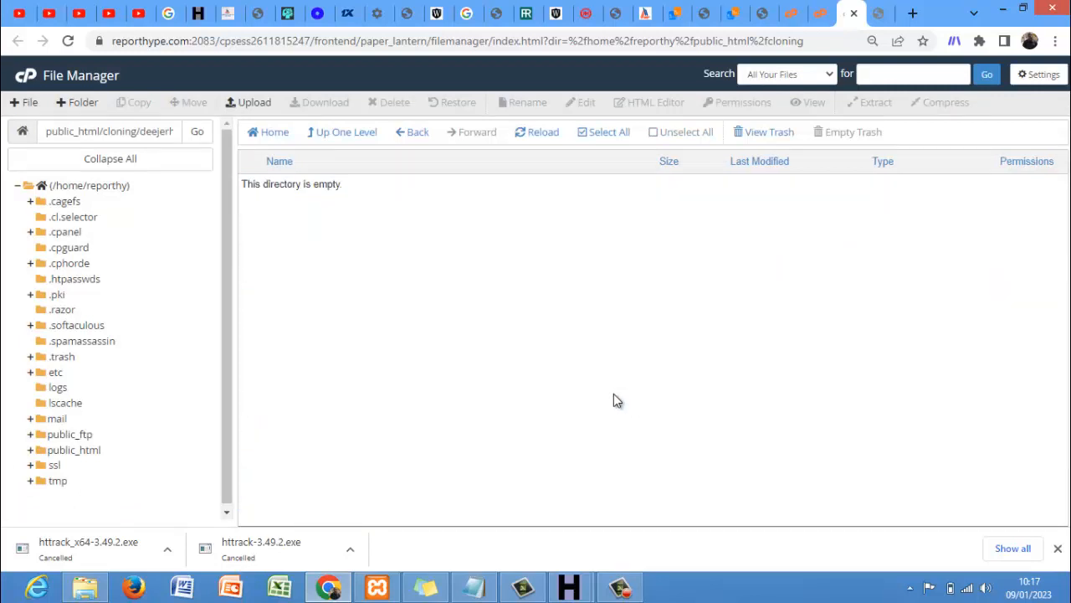
{"action": "left_click", "coordinate": [336, 136]}
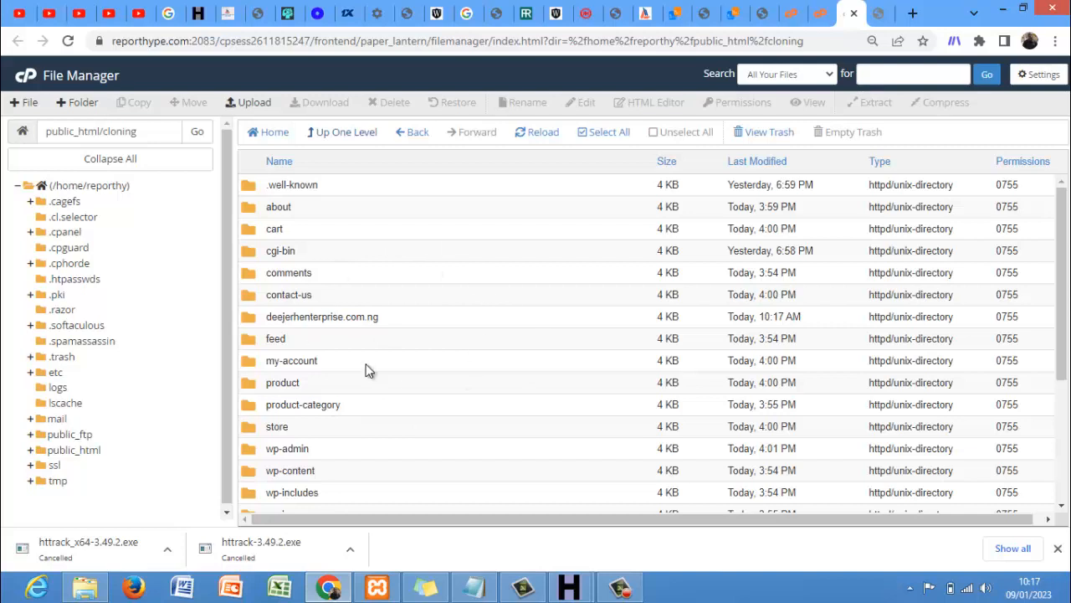
{"action": "left_click", "coordinate": [98, 452]}
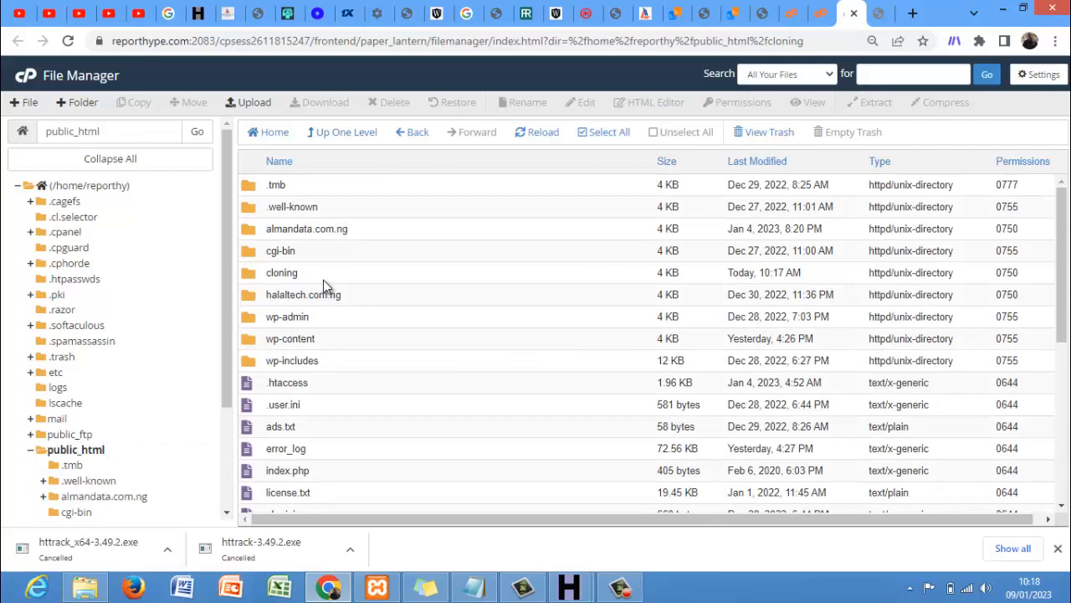
{"action": "double_click", "coordinate": [320, 279]}
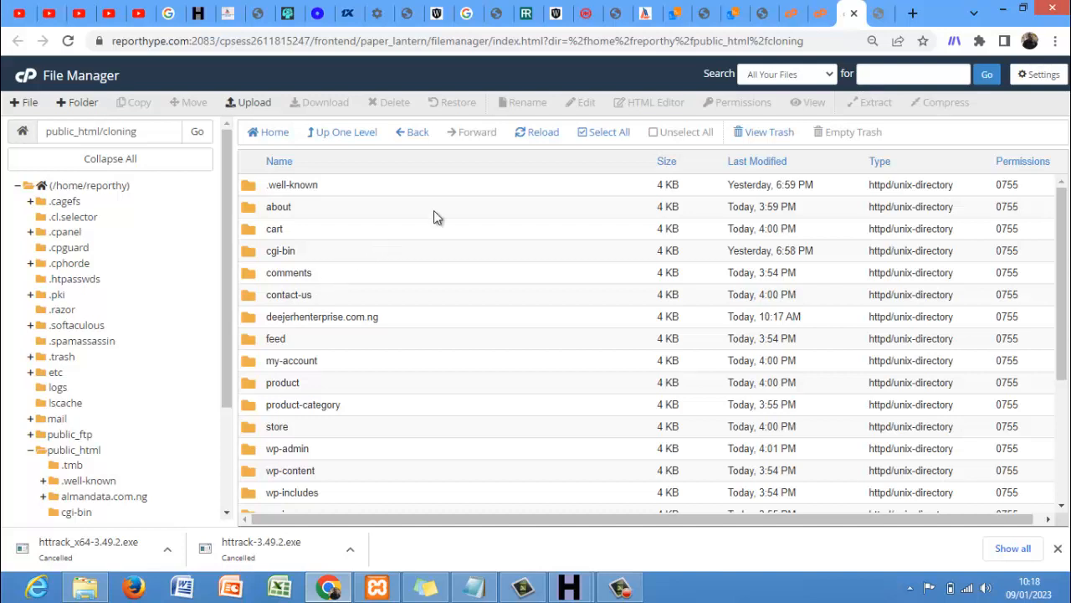
- Load reporthype.com/cloning in a spare Chrome tab
{"action": "left_click", "coordinate": [877, 23]}
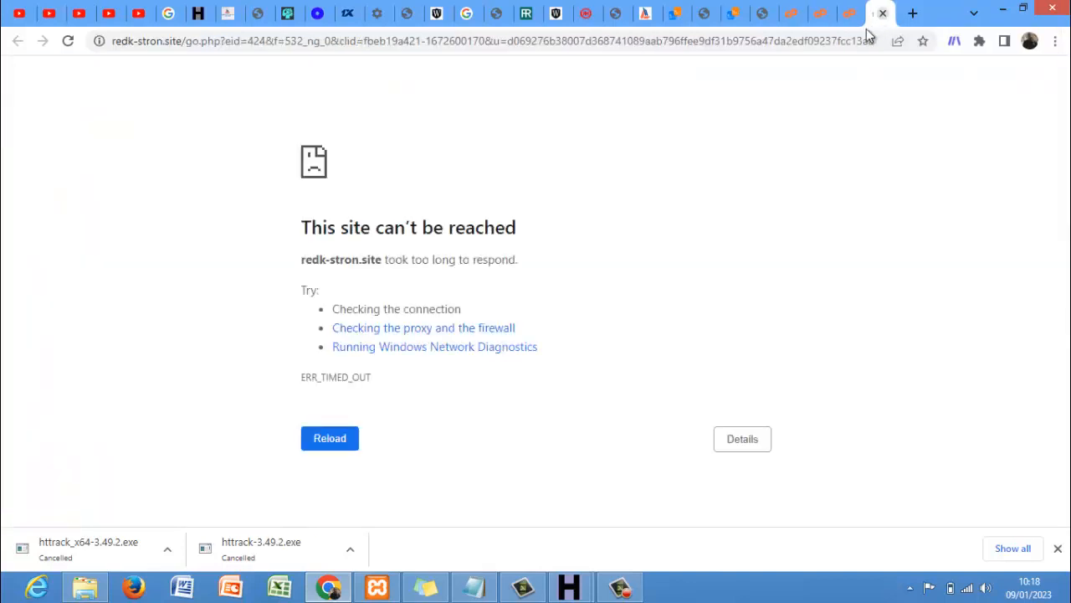
{"action": "left_click", "coordinate": [554, 48]}
{"action": "type", "text": "reporthype.com"}
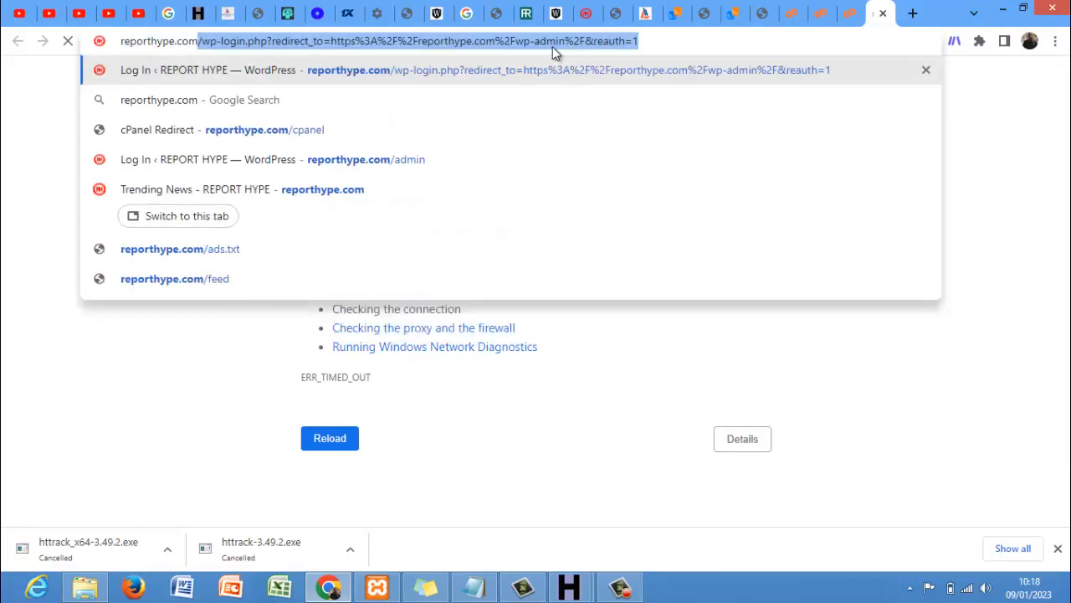
{"action": "type", "text": "/cloning"}
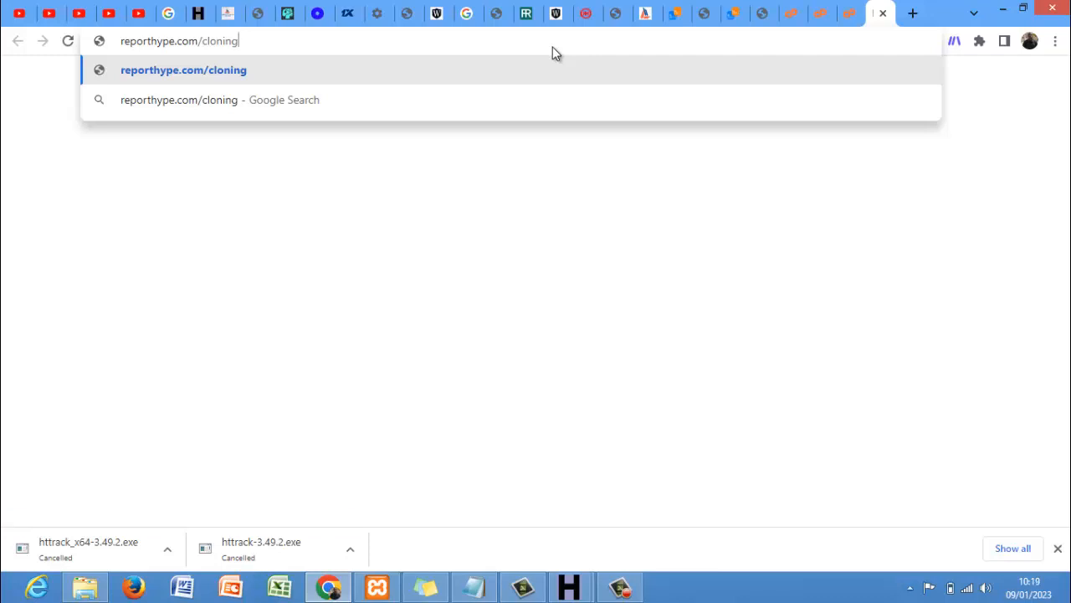
{"action": "key", "text": "Return"}
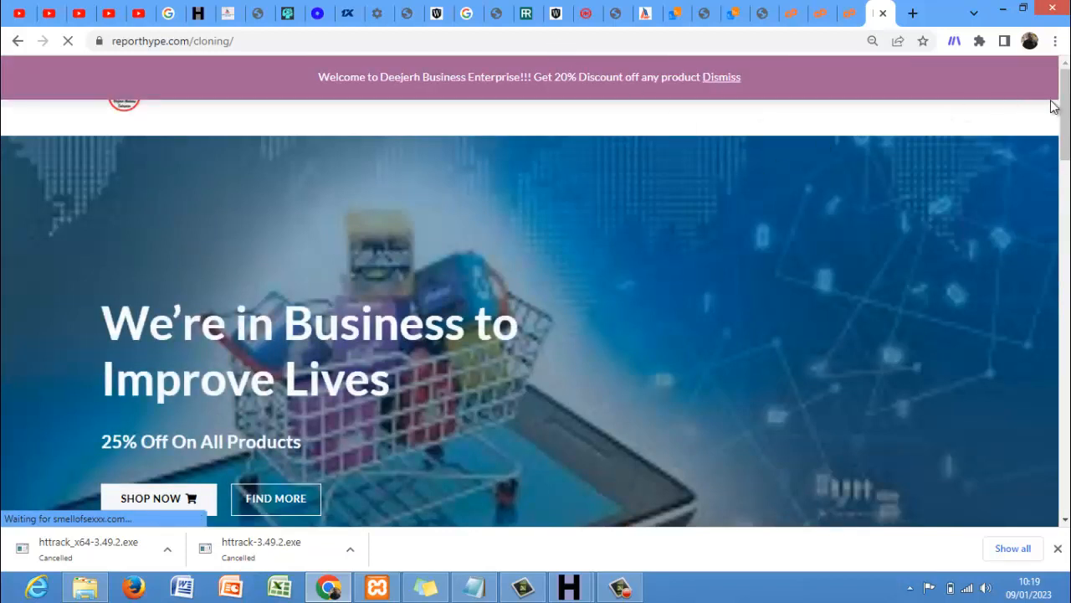
- Scroll through the live cloned shop homepage, then switch back to File Manager
{"action": "scroll", "coordinate": [1061, 105], "scroll_direction": "down", "scroll_amount": 1}
{"action": "scroll", "coordinate": [536, 293], "scroll_direction": "down", "scroll_amount": 8}
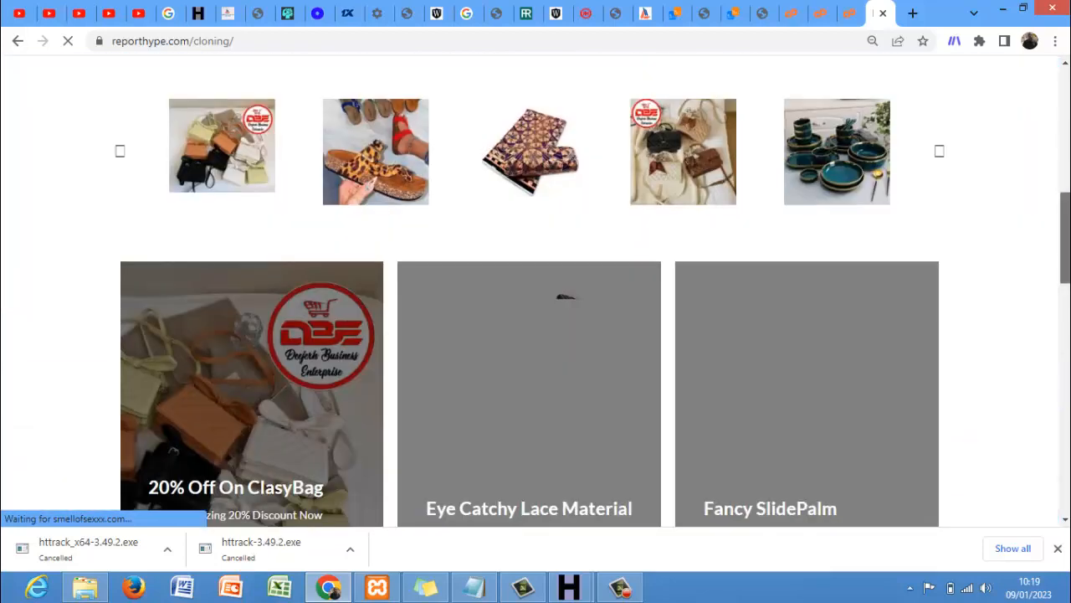
{"action": "scroll", "coordinate": [535, 293], "scroll_direction": "down", "scroll_amount": 3}
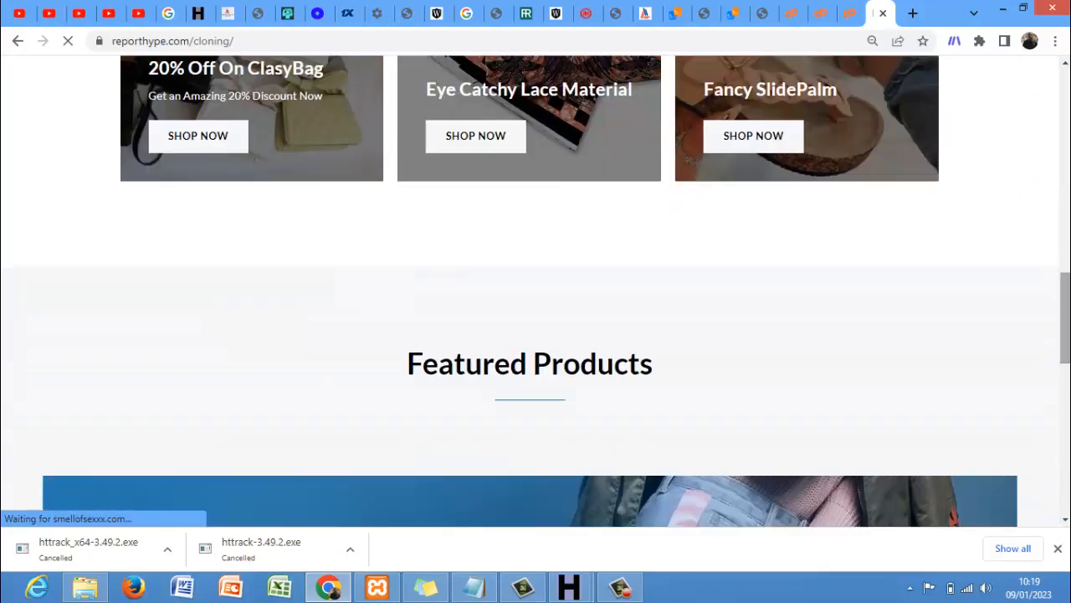
{"action": "scroll", "coordinate": [535, 293], "scroll_direction": "down", "scroll_amount": 2}
{"action": "left_click_drag", "start_coordinate": [1069, 318], "coordinate": [1047, 203]}
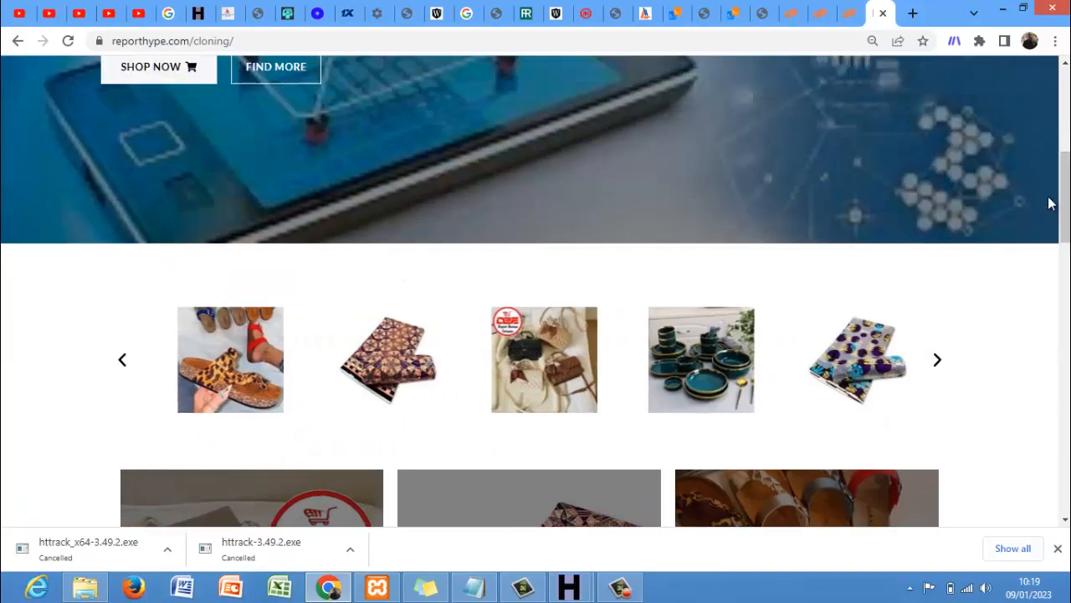
{"action": "left_click", "coordinate": [849, 17]}
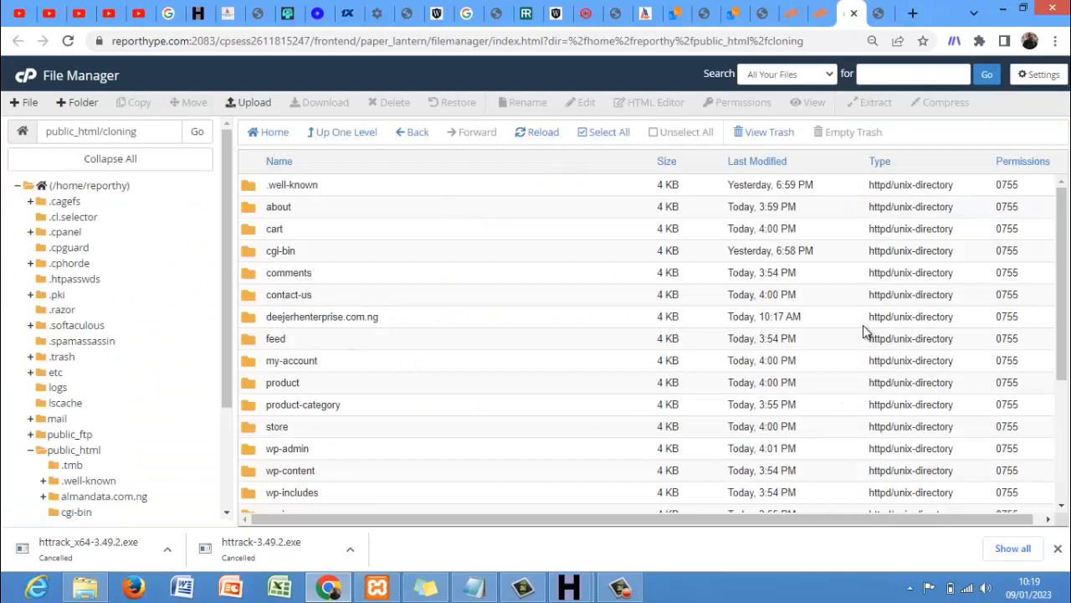
- Delete the five files index24eb.html through indexba52.html from public_html/cloning
{"action": "left_click_drag", "start_coordinate": [1063, 302], "coordinate": [1067, 420]}
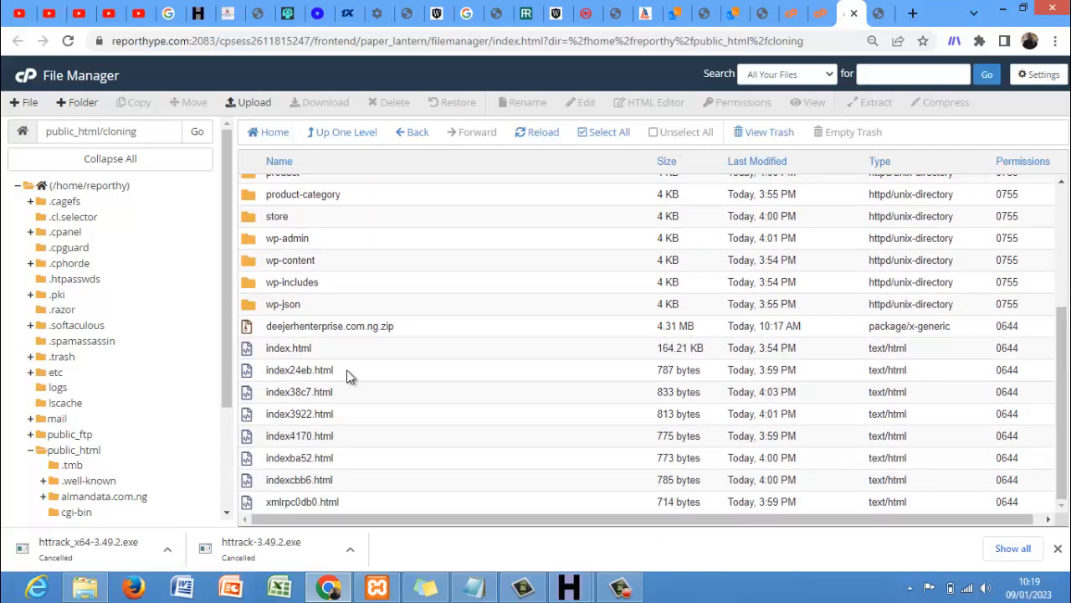
{"action": "left_click_drag", "start_coordinate": [358, 369], "coordinate": [370, 469]}
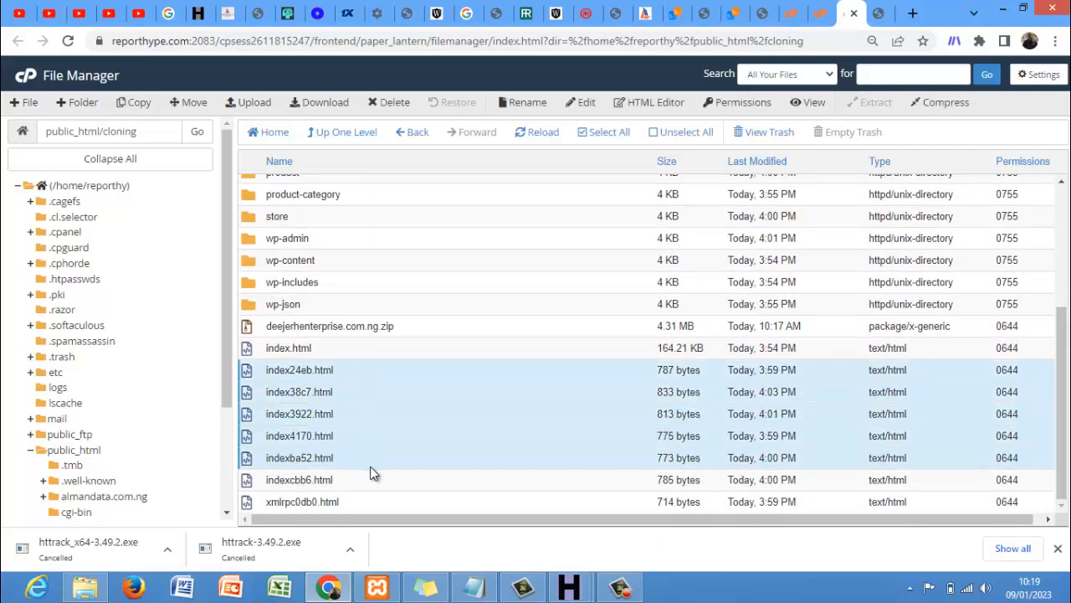
{"action": "key", "text": "Delete"}
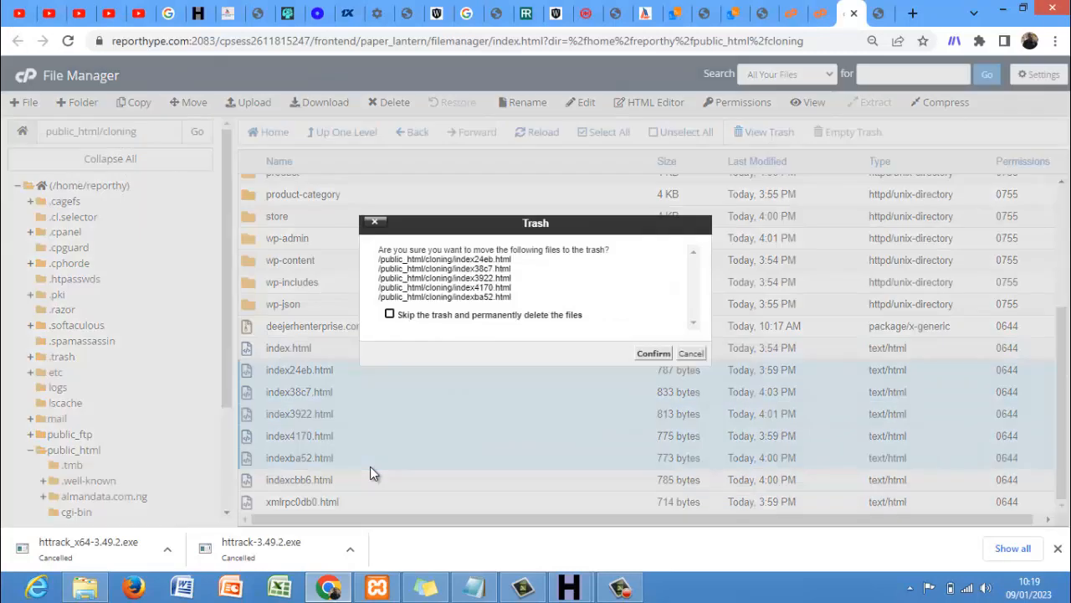
{"action": "key", "text": "Return"}
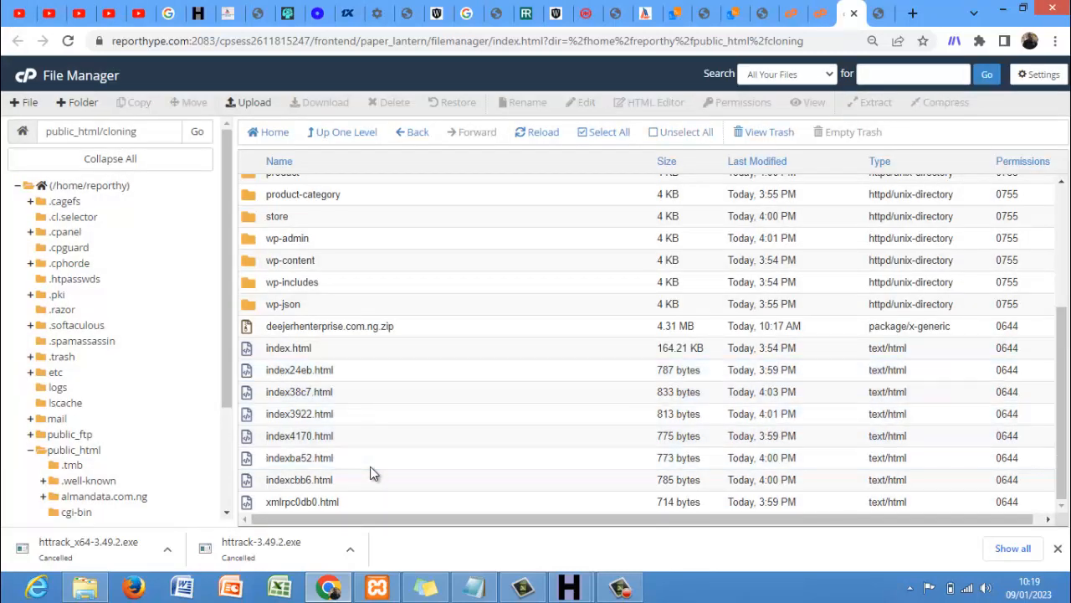
- Open index.html in the File Manager editor
{"action": "left_click", "coordinate": [365, 463]}
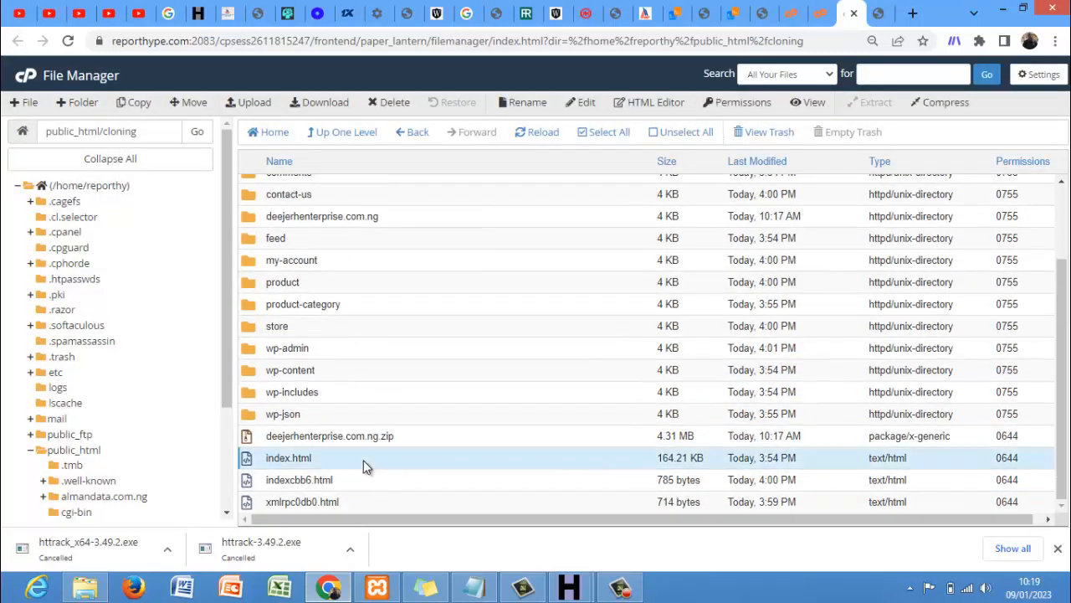
{"action": "right_click", "coordinate": [363, 460]}
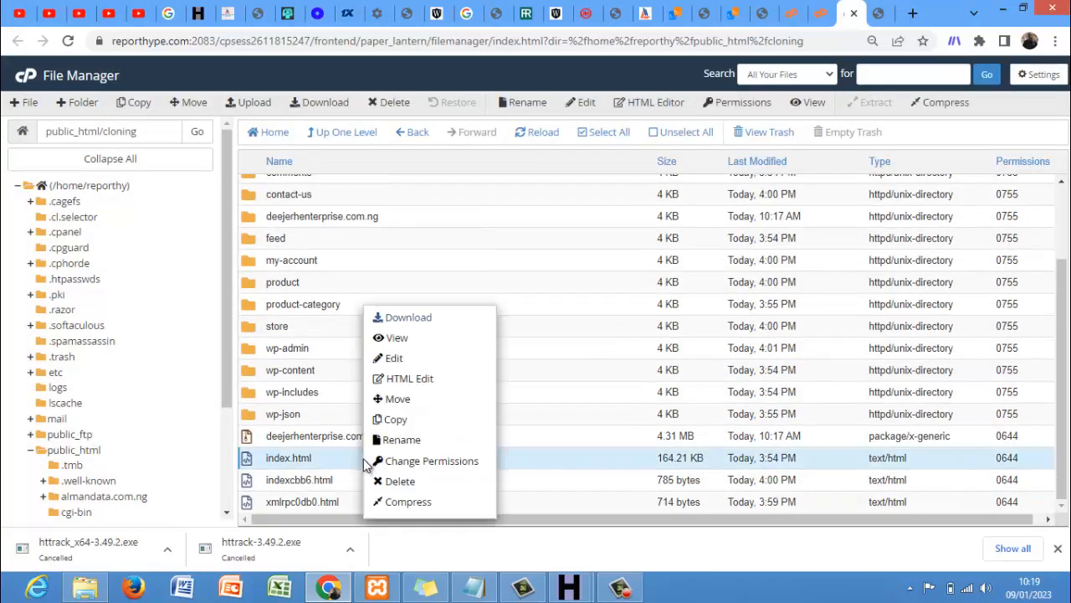
{"action": "left_click", "coordinate": [402, 360]}
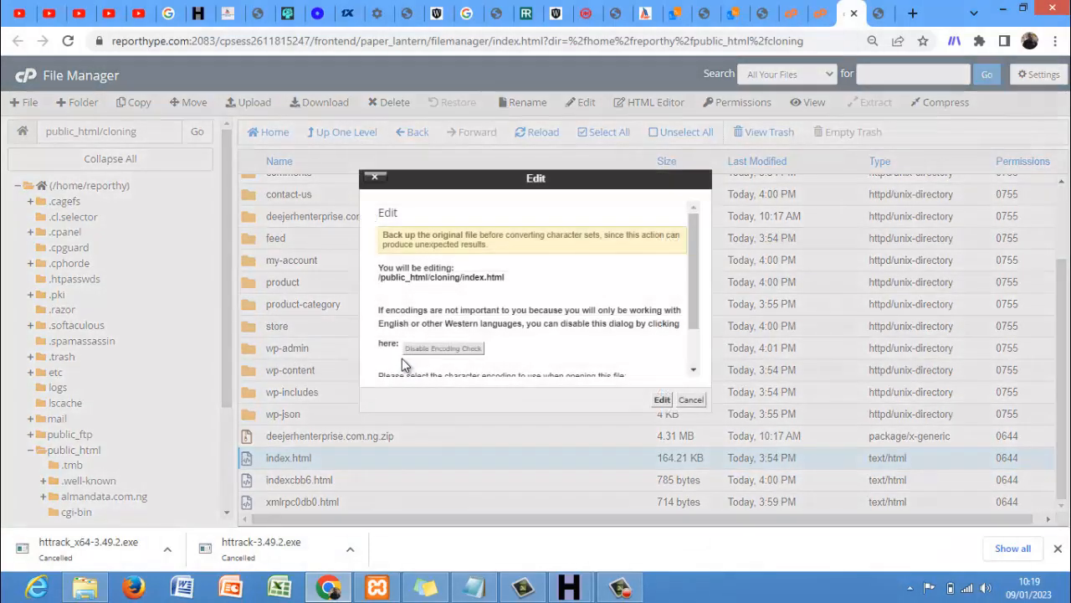
{"action": "left_click", "coordinate": [663, 400]}
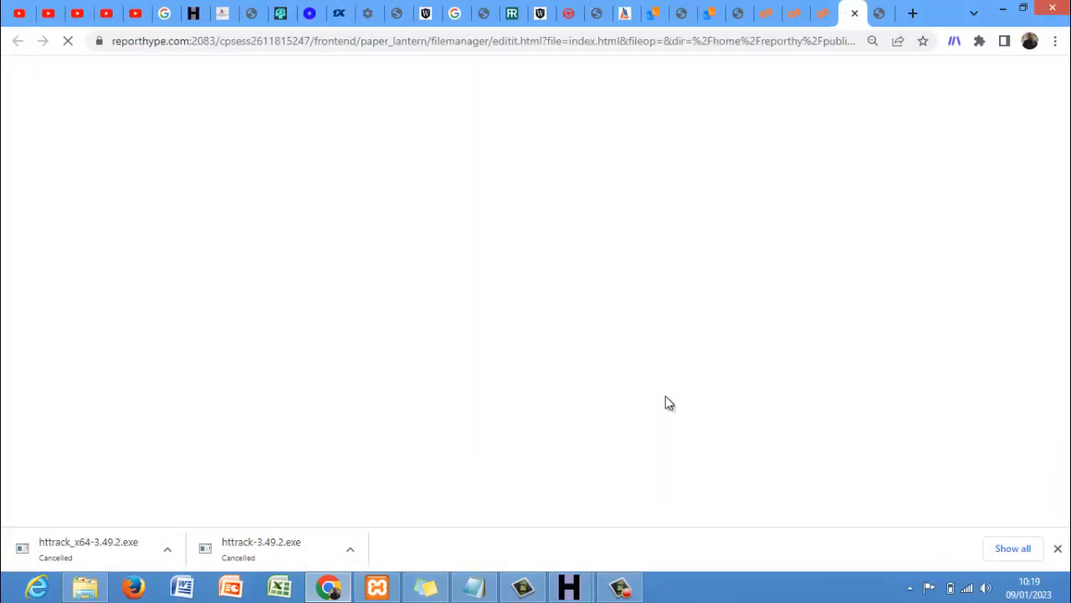
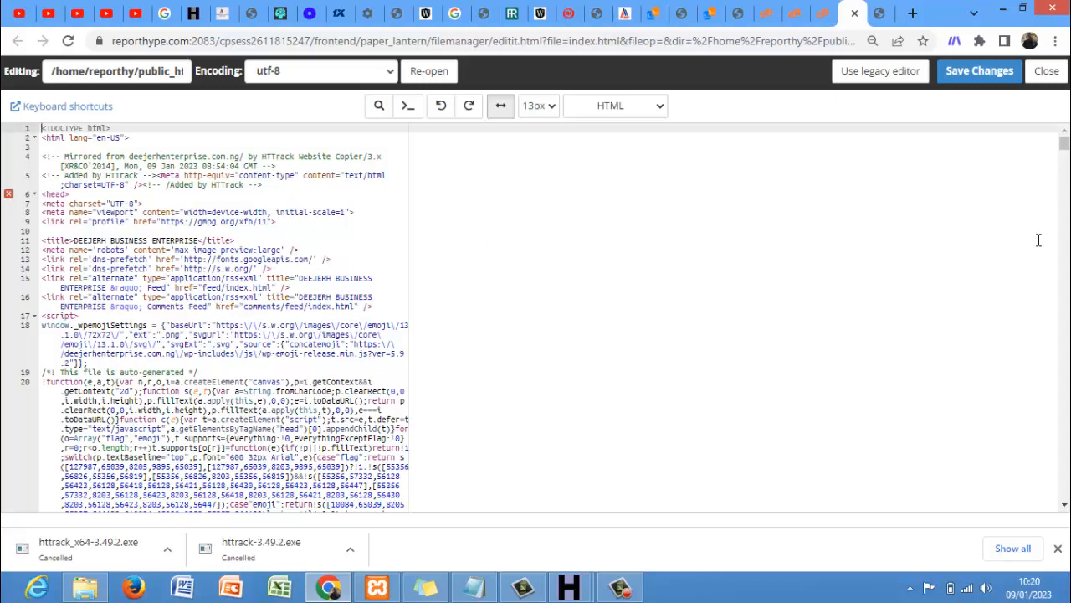
- Scroll down through the index.html code in the editor
{"action": "left_click_drag", "start_coordinate": [1066, 153], "coordinate": [1067, 206]}
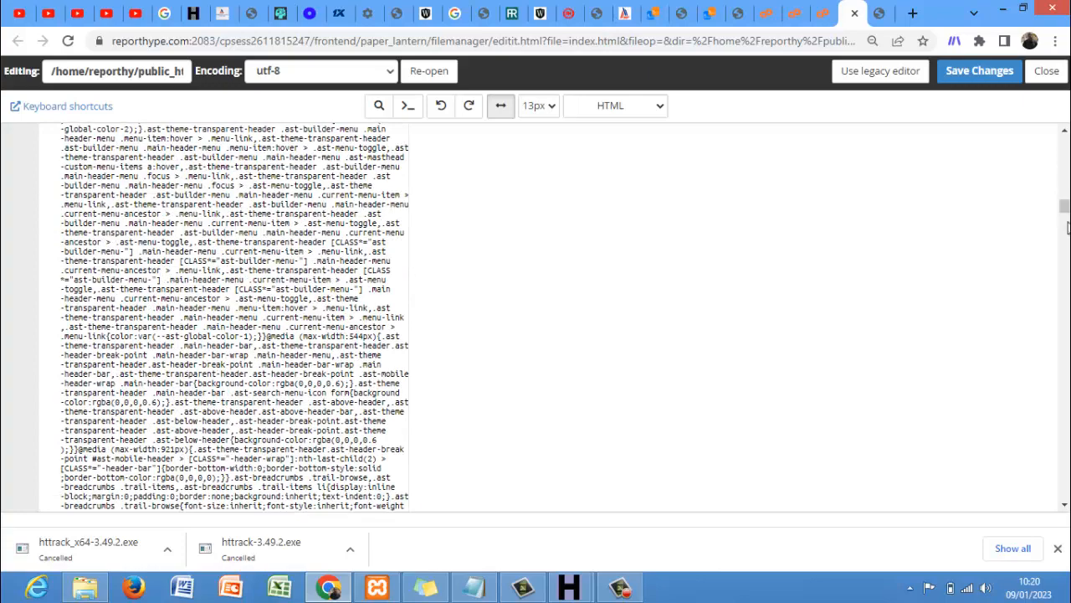
{"action": "left_click_drag", "start_coordinate": [1066, 220], "coordinate": [1066, 273]}
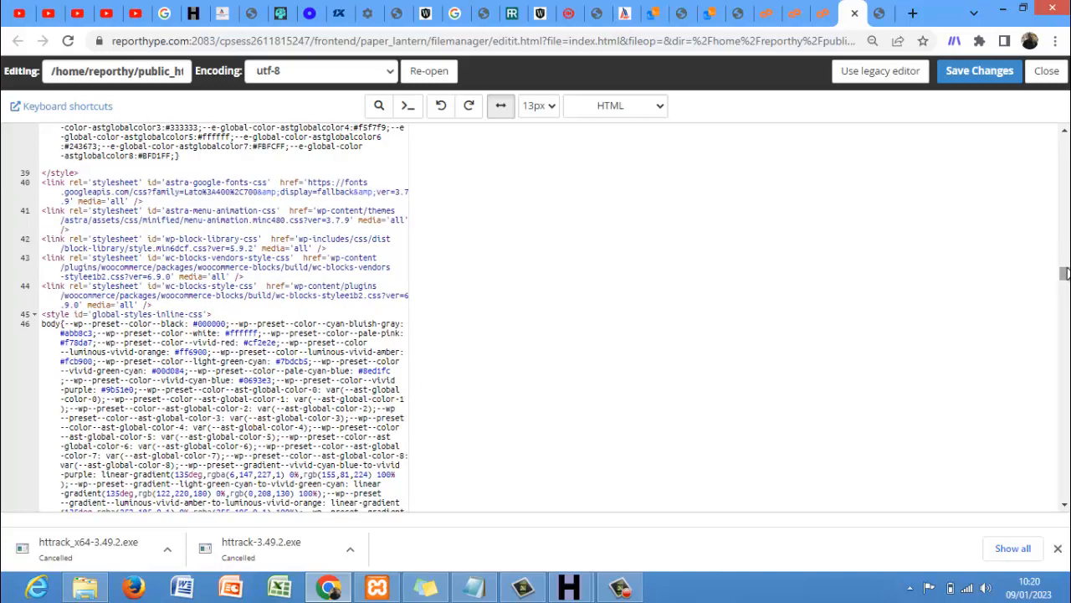
{"action": "left_click_drag", "start_coordinate": [1065, 273], "coordinate": [1065, 346]}
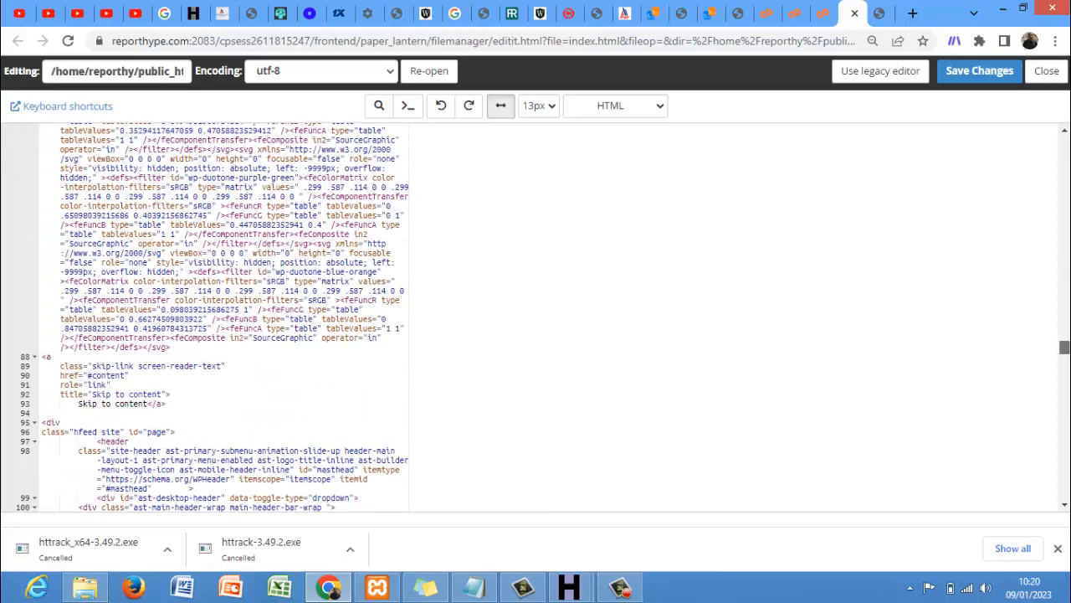
{"action": "scroll", "coordinate": [224, 318], "scroll_direction": "down", "scroll_amount": 5}
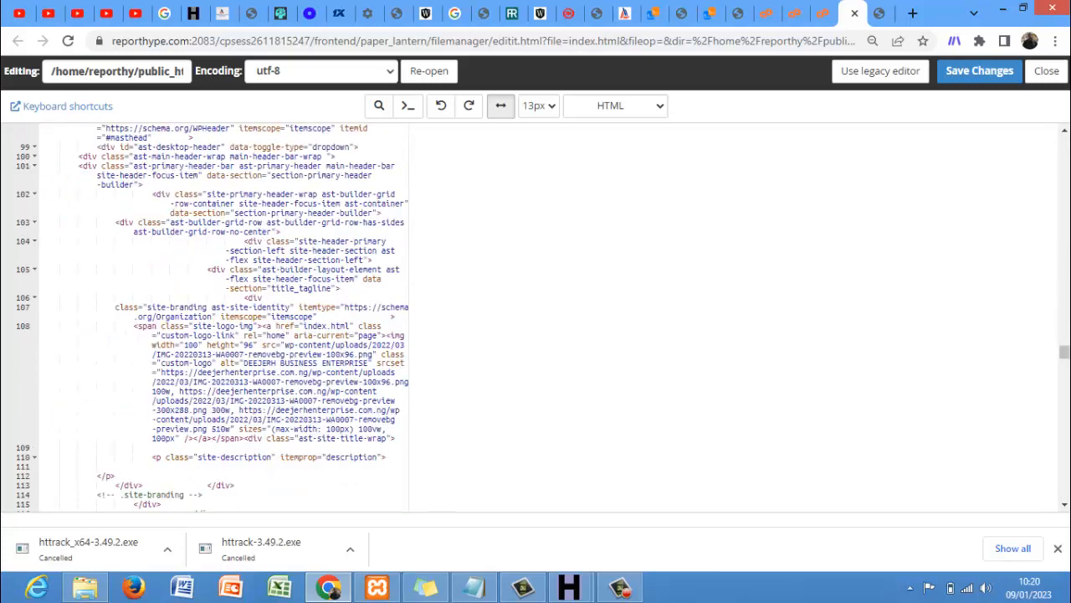
{"action": "left_click_drag", "start_coordinate": [1065, 353], "coordinate": [1066, 132]}
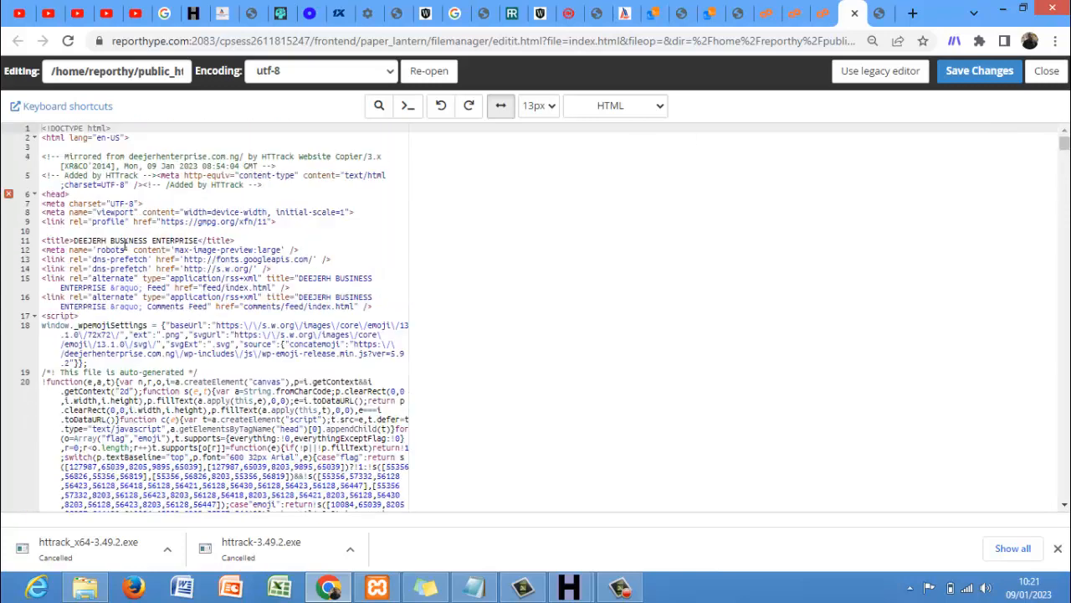
- Review the cloned shop page, then close it and the code editor tab
{"action": "left_click", "coordinate": [884, 21]}
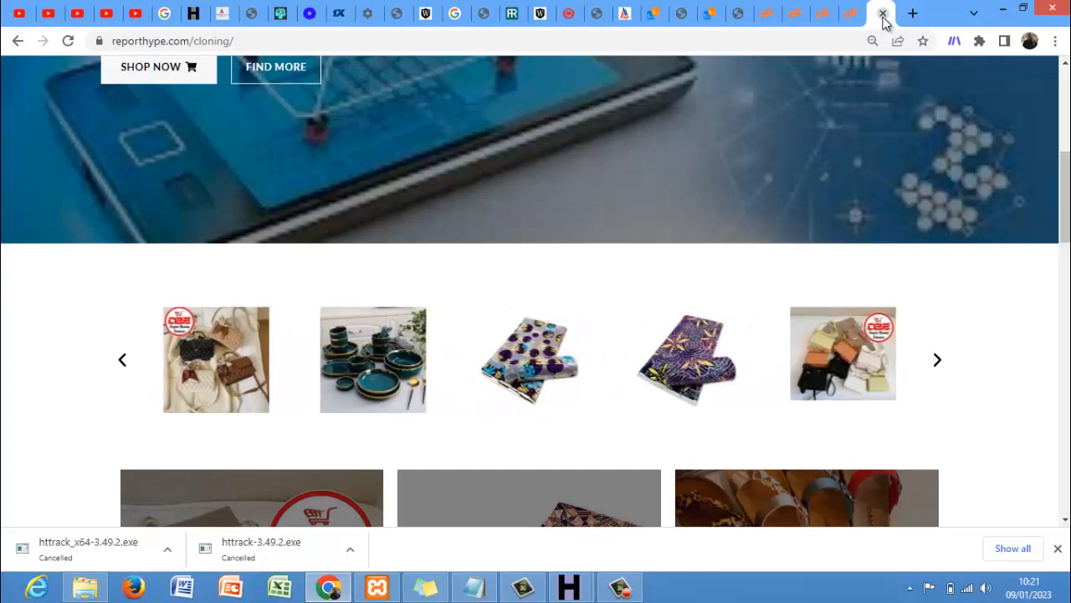
{"action": "key", "text": "Down"}
{"action": "key", "text": "Down"}
{"action": "key", "text": "Down"}
{"action": "key", "text": "Down"}
{"action": "key", "text": "Down"}
{"action": "key", "text": "Down"}
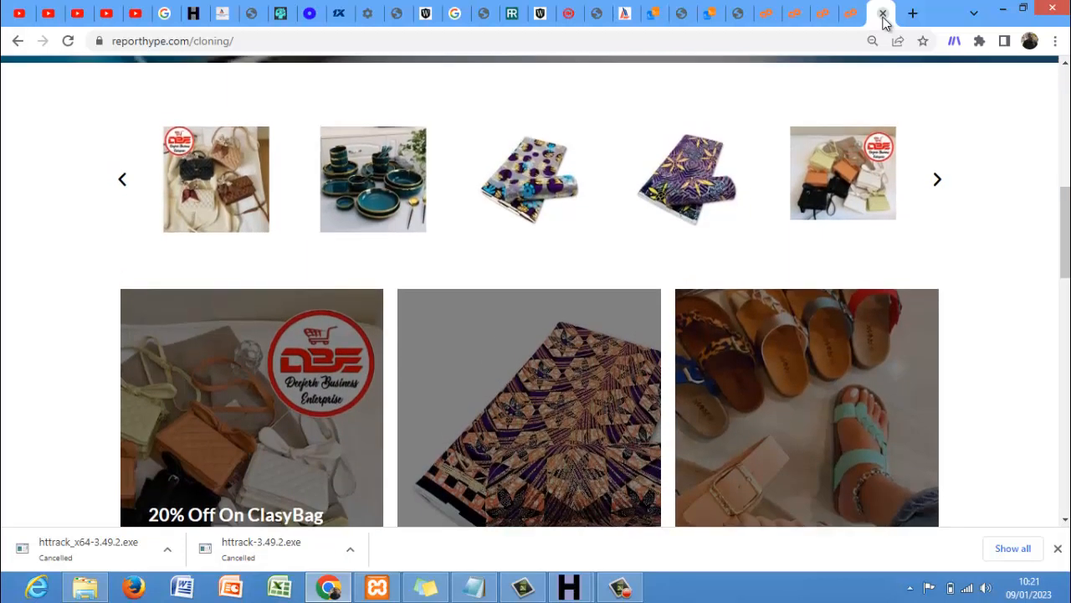
{"action": "key", "text": "Up"}
{"action": "key", "text": "Home"}
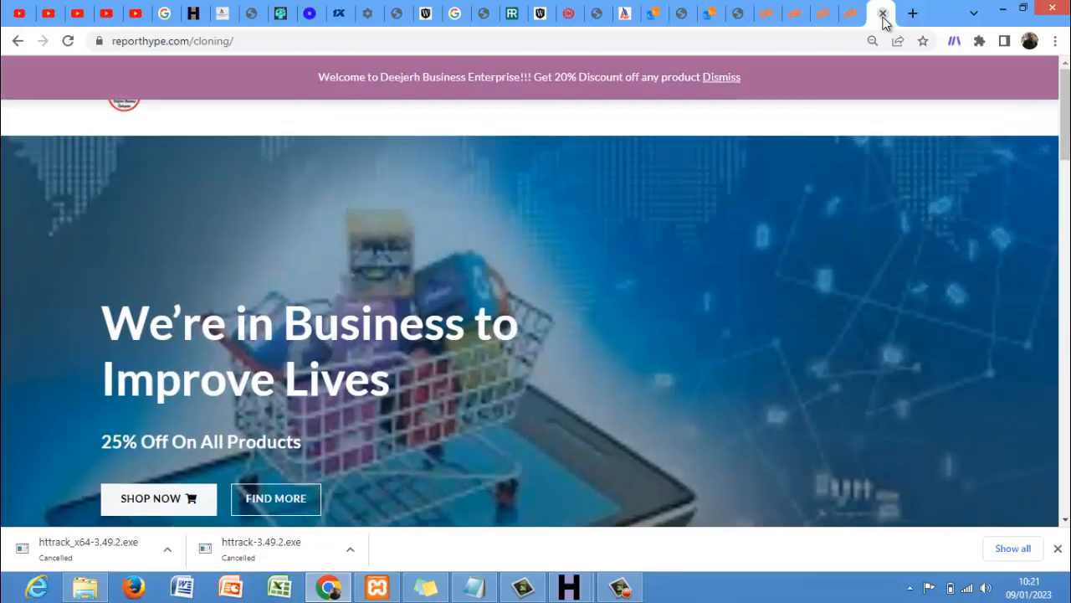
{"action": "left_click", "coordinate": [883, 14]}
{"action": "left_click", "coordinate": [883, 14]}
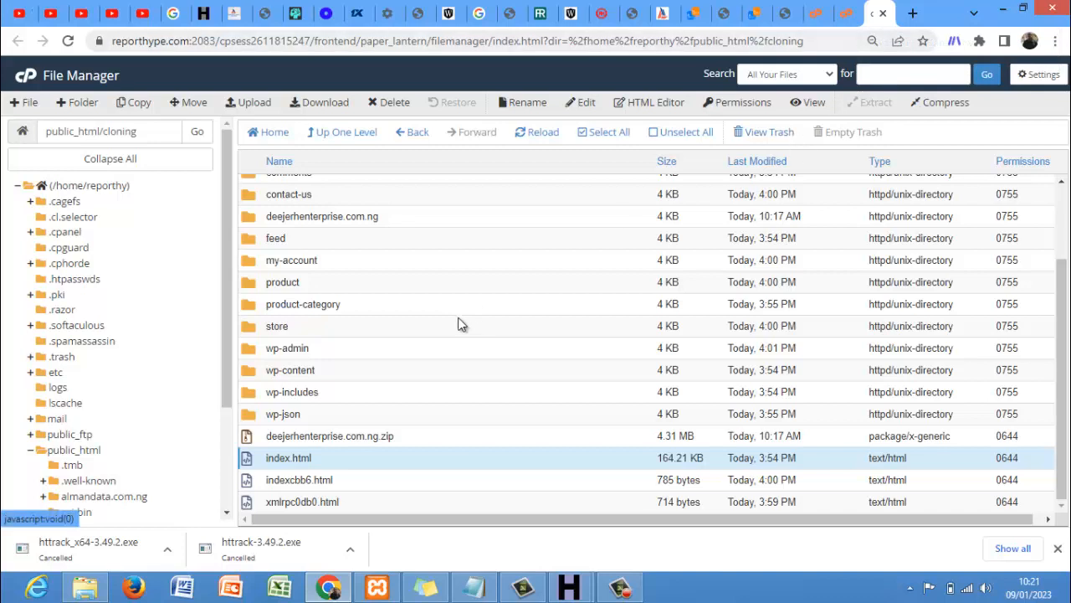
- Reopen the cloning folder's index.html in the editor, confirming the encoding prompt
{"action": "right_click", "coordinate": [415, 459]}
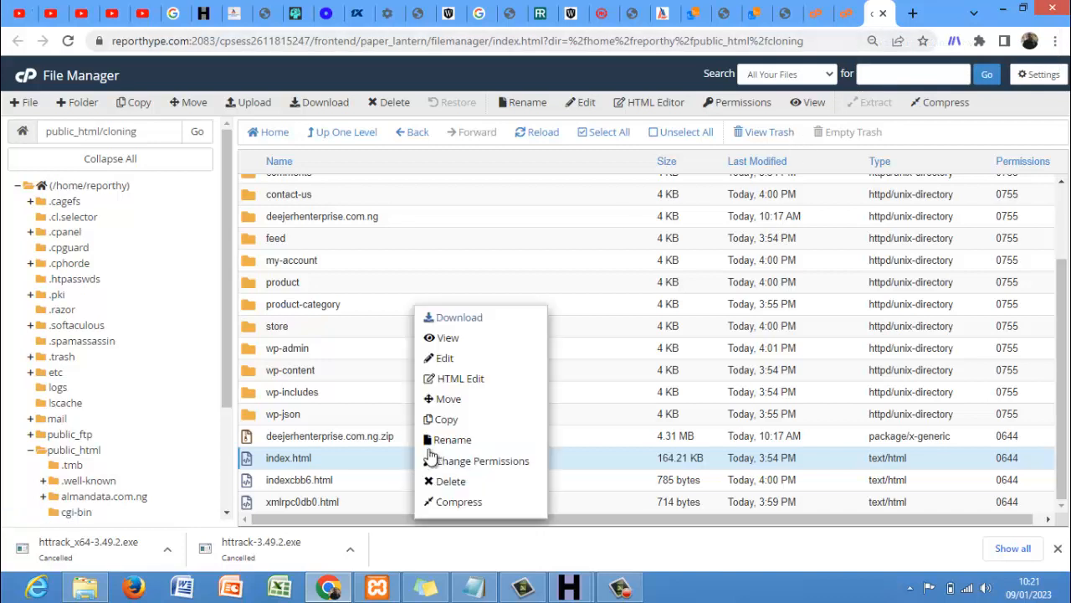
{"action": "left_click", "coordinate": [483, 361]}
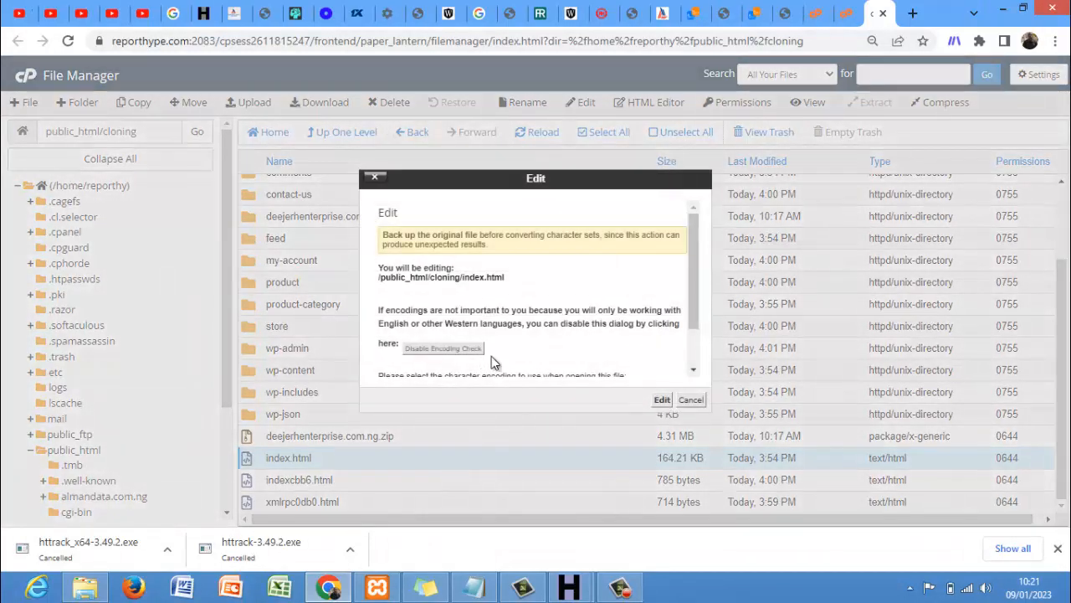
{"action": "left_click", "coordinate": [661, 400]}
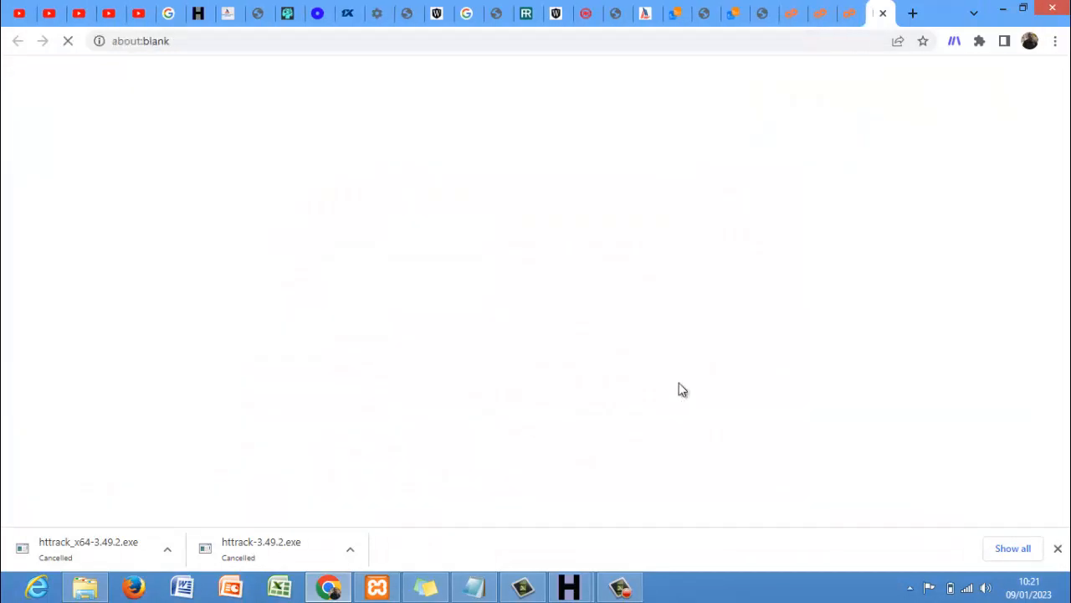
- Load reporthype.com/cloning in a new tab alongside the editor
{"action": "left_click", "coordinate": [913, 13]}
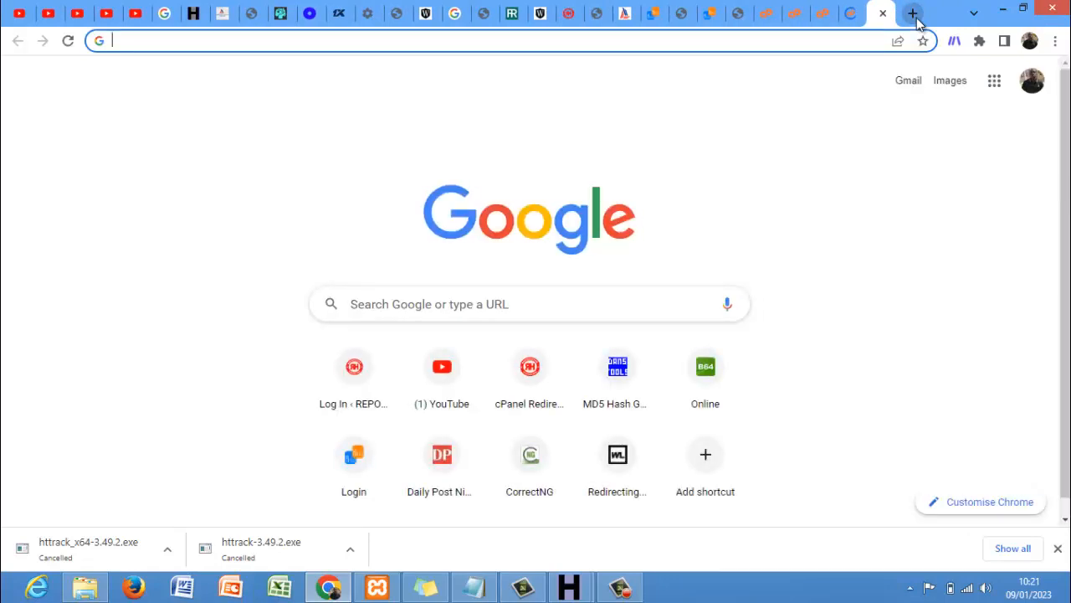
{"action": "type", "text": "r"}
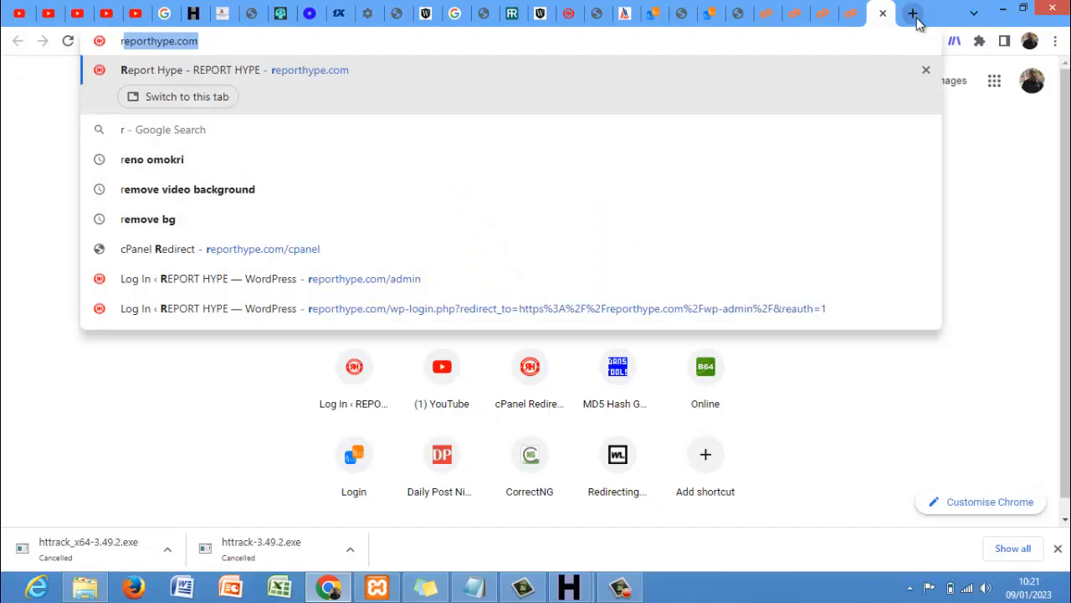
{"action": "type", "text": "eporthype.com"}
{"action": "key", "text": "Down"}
{"action": "key", "text": "Down"}
{"action": "key", "text": "Down"}
{"action": "key", "text": "Down"}
{"action": "key", "text": "Down"}
{"action": "key", "text": "Down"}
{"action": "key", "text": "Down"}
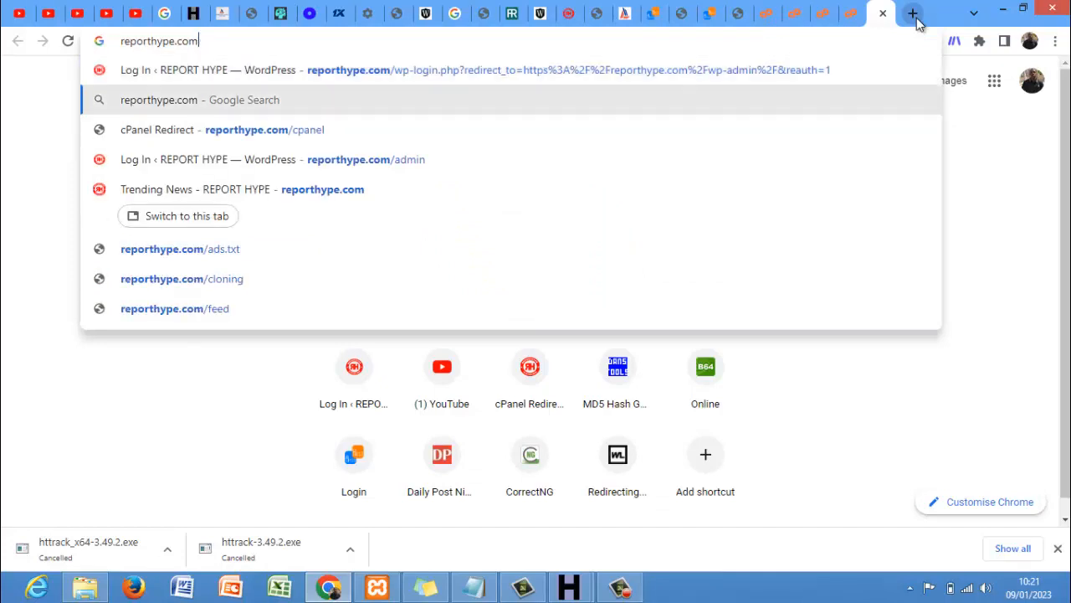
{"action": "key", "text": "Up"}
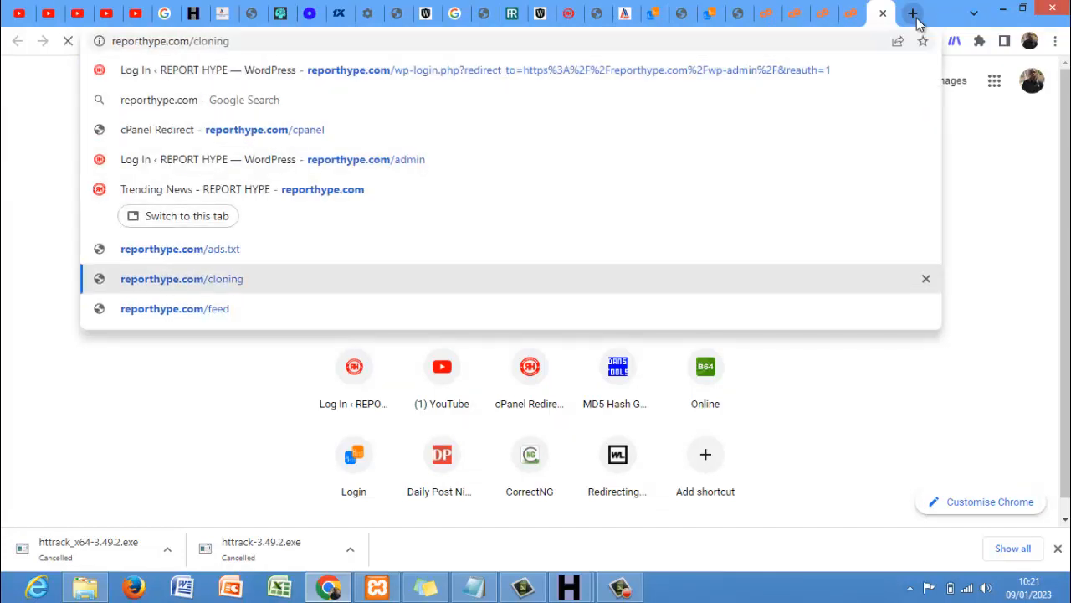
{"action": "key", "text": "Return"}
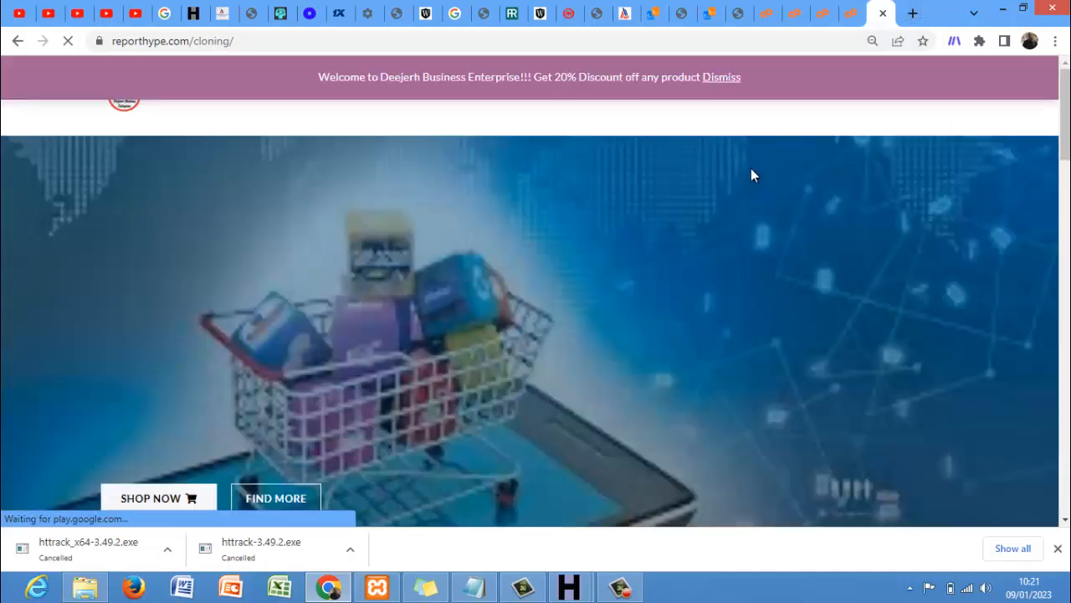
{"action": "left_click", "coordinate": [515, 46]}
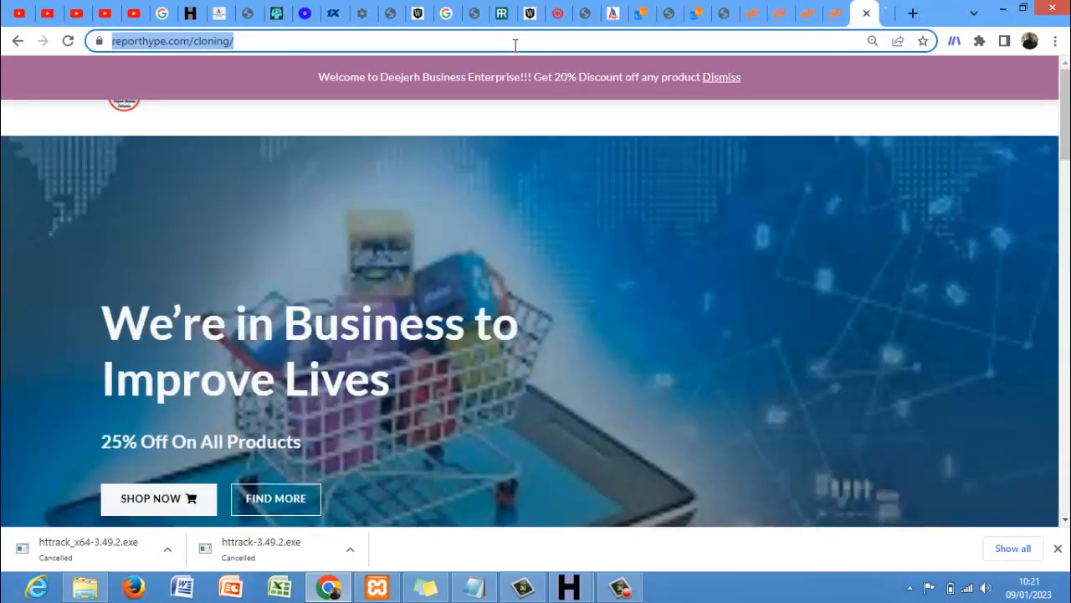
{"action": "left_click", "coordinate": [515, 45]}
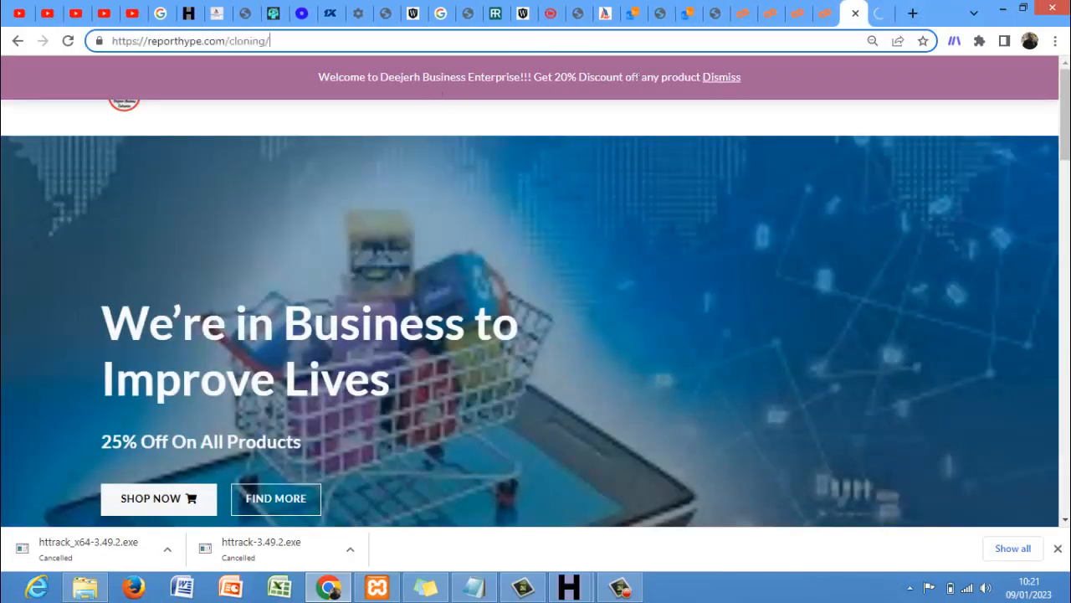
{"action": "left_click", "coordinate": [827, 15]}
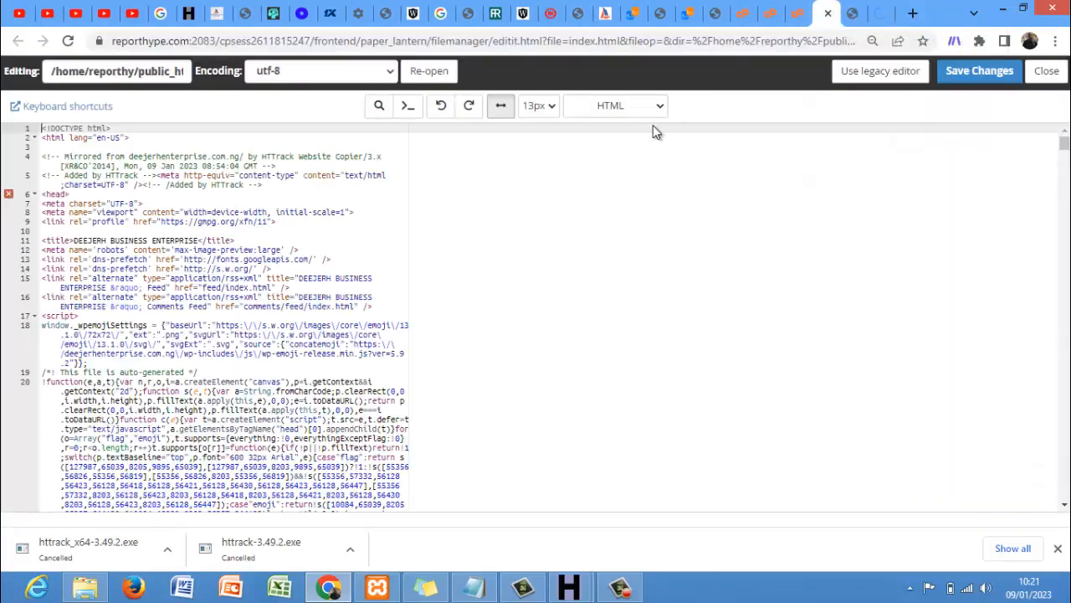
{"action": "left_click", "coordinate": [887, 14]}
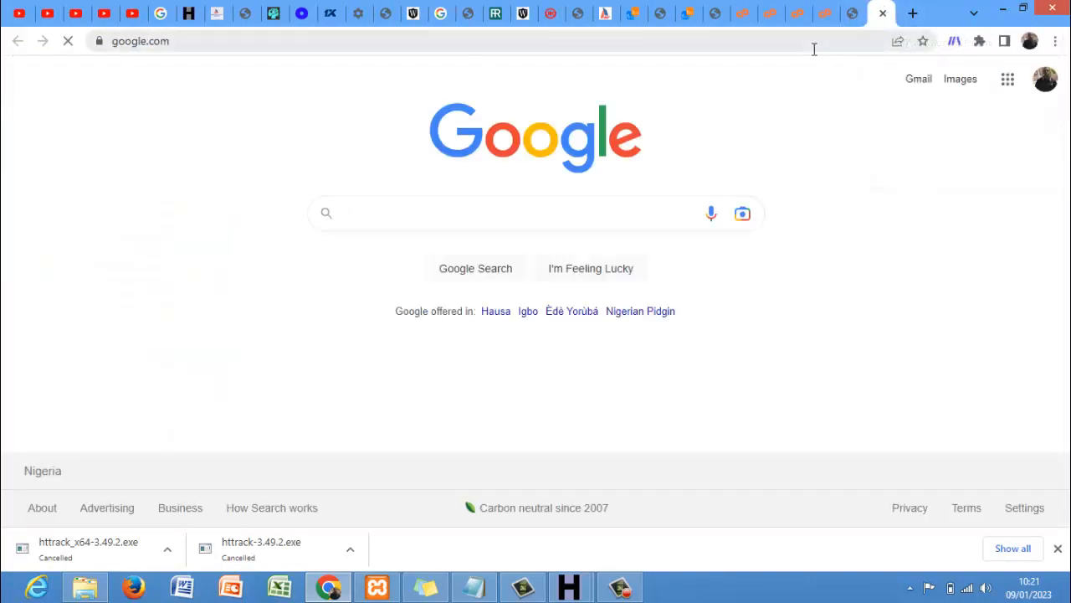
{"action": "left_click", "coordinate": [853, 15]}
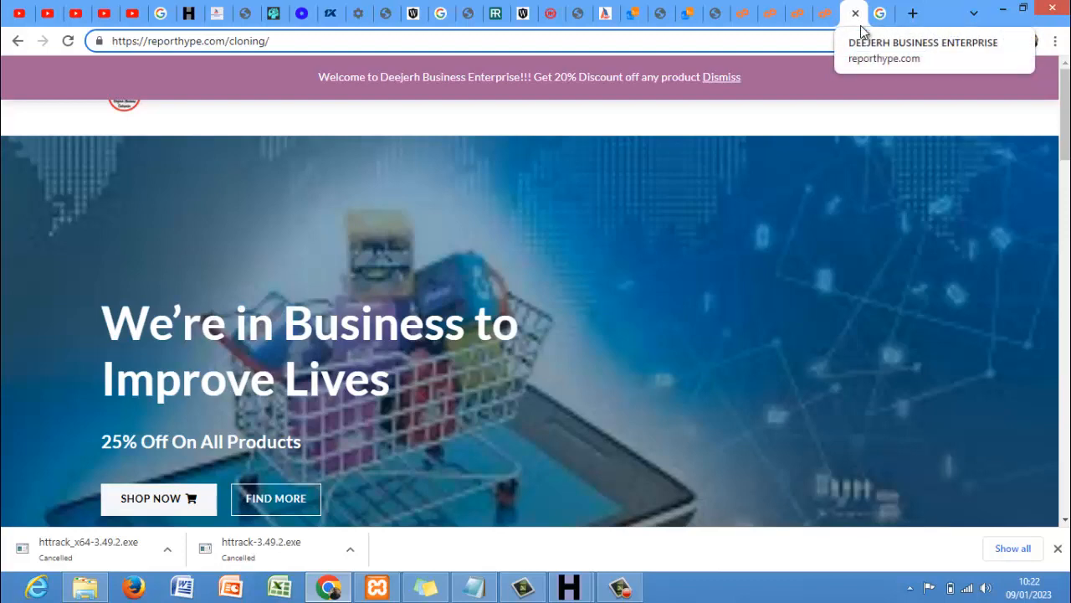
- Change the line 11 page title to 'DEEJERH BUSINESS CLONING' and save index.html
{"action": "left_click", "coordinate": [826, 13]}
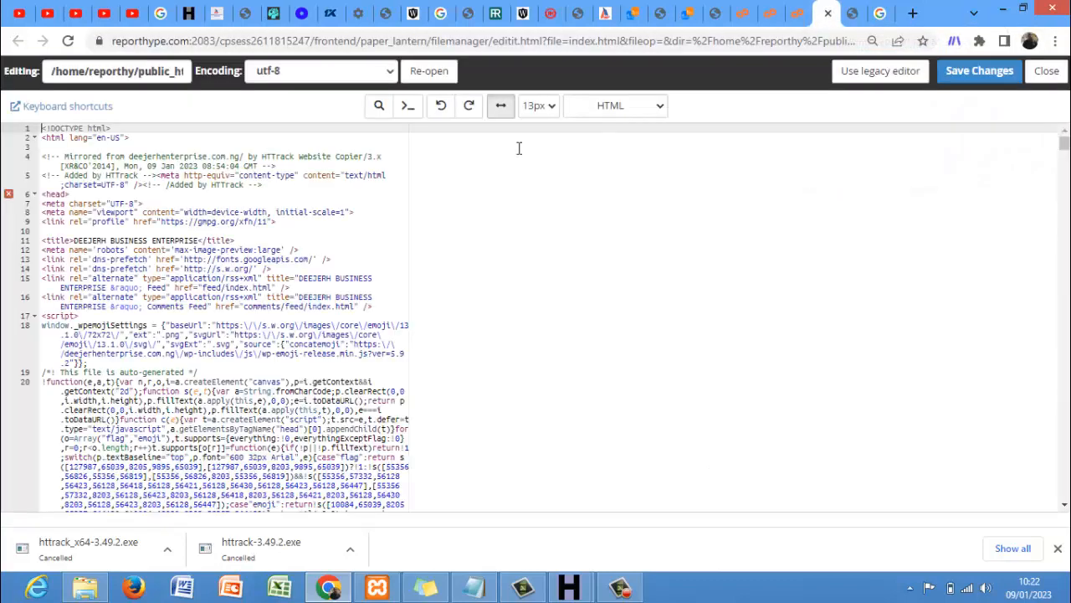
{"action": "left_click", "coordinate": [198, 240]}
{"action": "key", "text": "BackSpace"}
{"action": "key", "text": "BackSpace"}
{"action": "key", "text": "BackSpace"}
{"action": "key", "text": "BackSpace"}
{"action": "key", "text": "BackSpace"}
{"action": "key", "text": "BackSpace"}
{"action": "key", "text": "BackSpace"}
{"action": "key", "text": "BackSpace"}
{"action": "key", "text": "BackSpace"}
{"action": "key", "text": "BackSpace"}
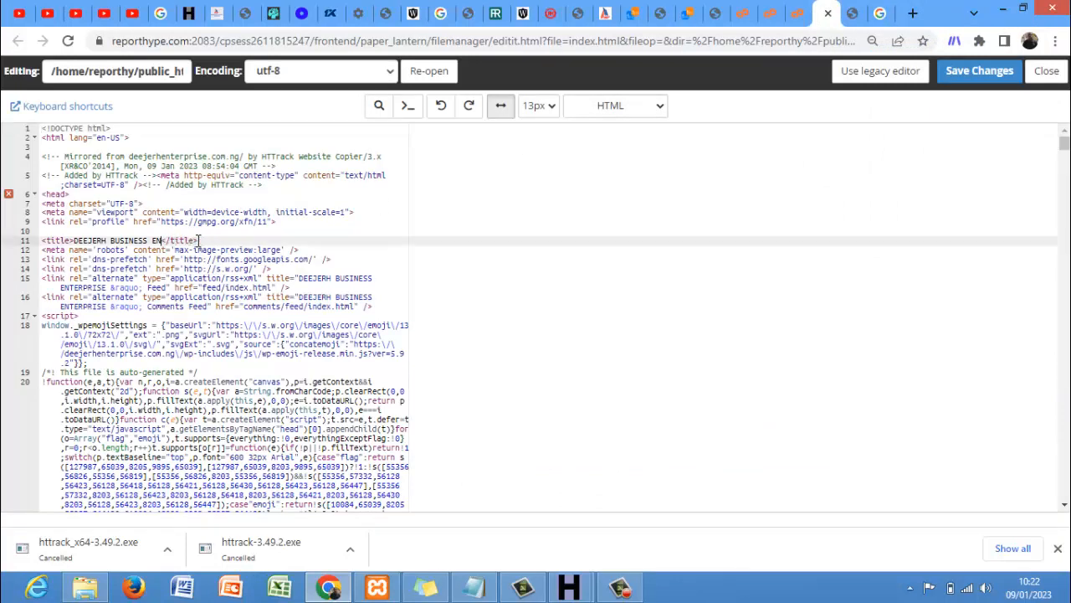
{"action": "type", "text": "CLONING"}
{"action": "left_click", "coordinate": [962, 79]}
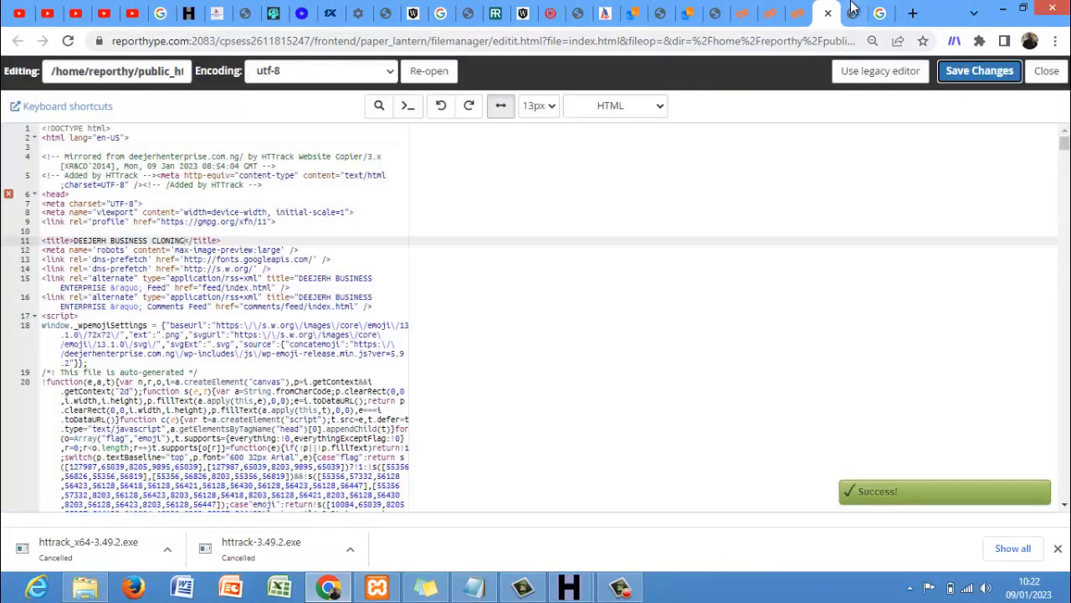
{"action": "left_click", "coordinate": [857, 10]}
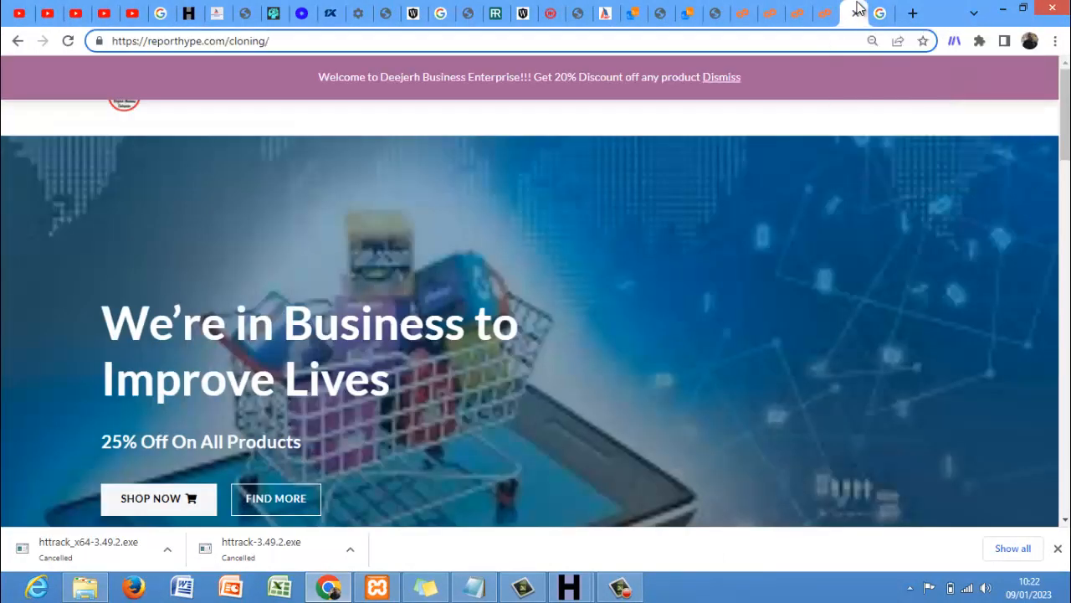
- Reload the cloned page and copy its hero heading 'We're in Business to Improve Lives'
{"action": "key", "text": "Return"}
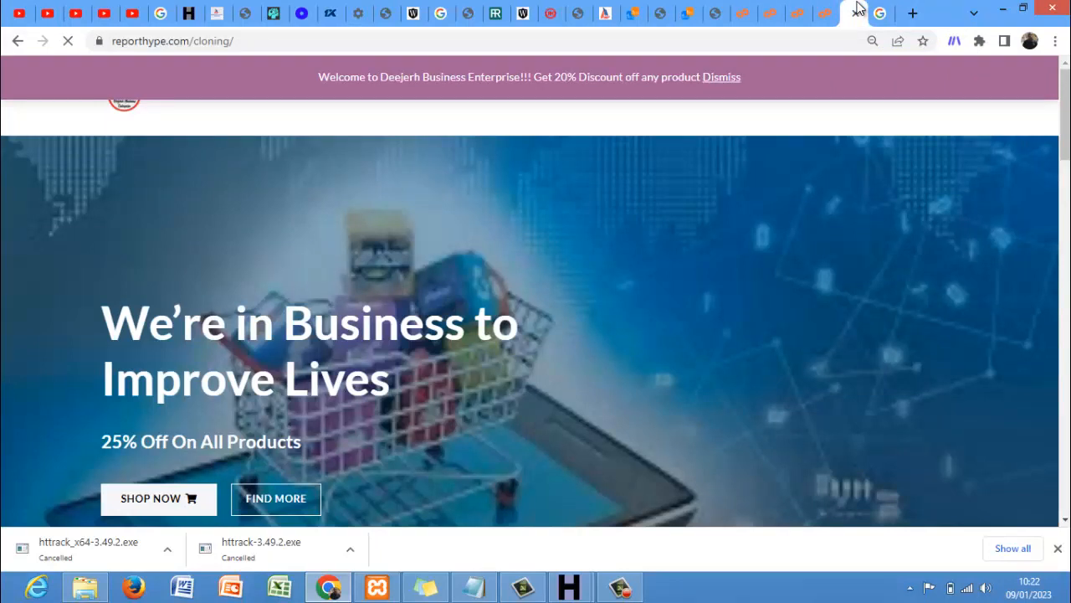
{"action": "left_click", "coordinate": [821, 42]}
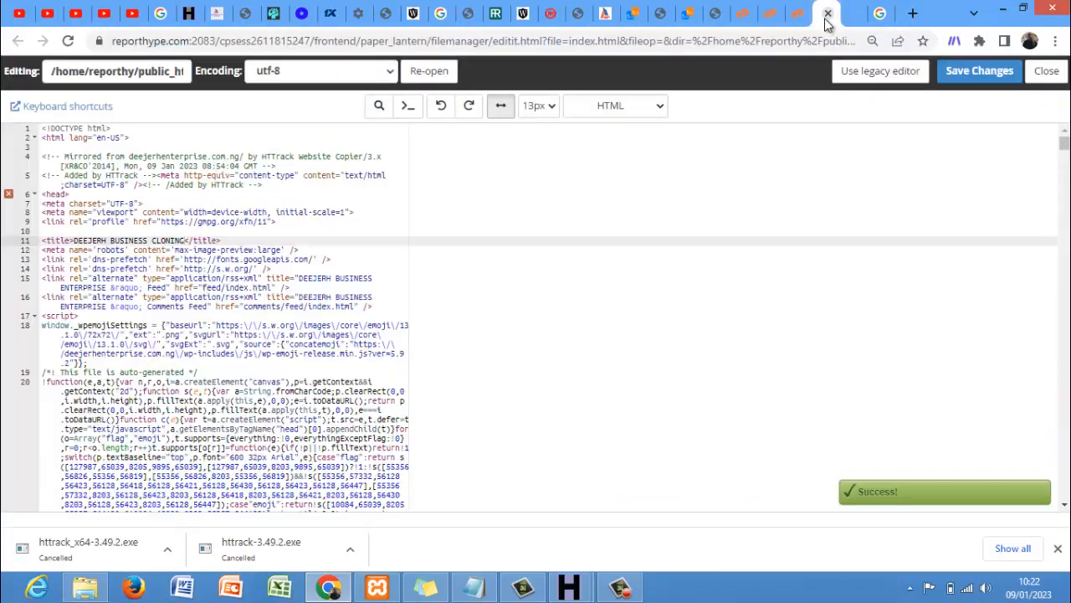
{"action": "left_click", "coordinate": [826, 24]}
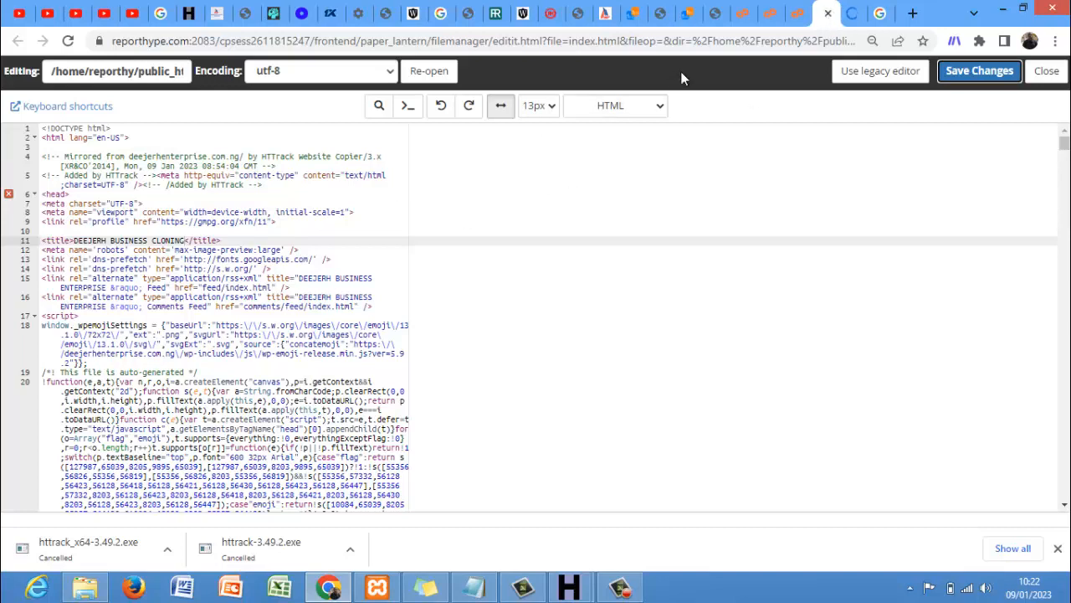
{"action": "left_click", "coordinate": [847, 16]}
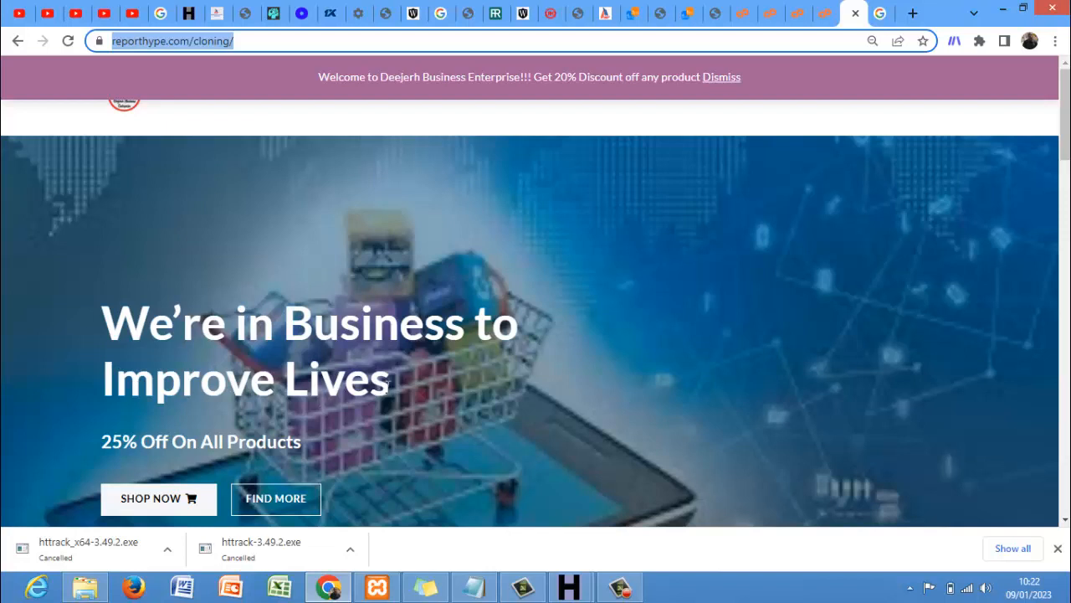
{"action": "left_click_drag", "start_coordinate": [387, 385], "coordinate": [80, 335]}
{"action": "key", "text": "ctrl+c"}
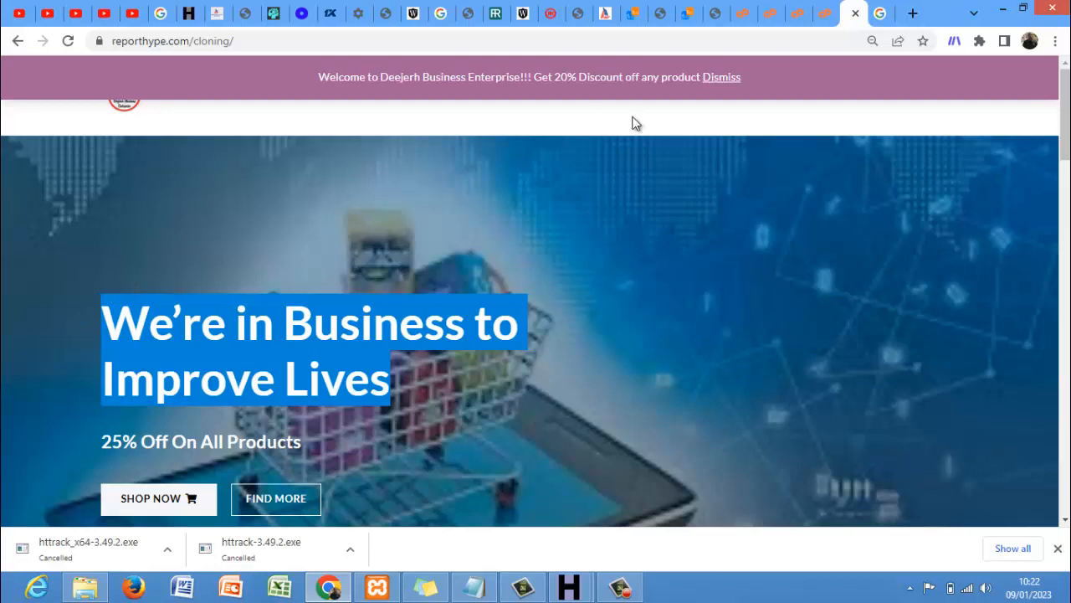
{"action": "left_click", "coordinate": [823, 14]}
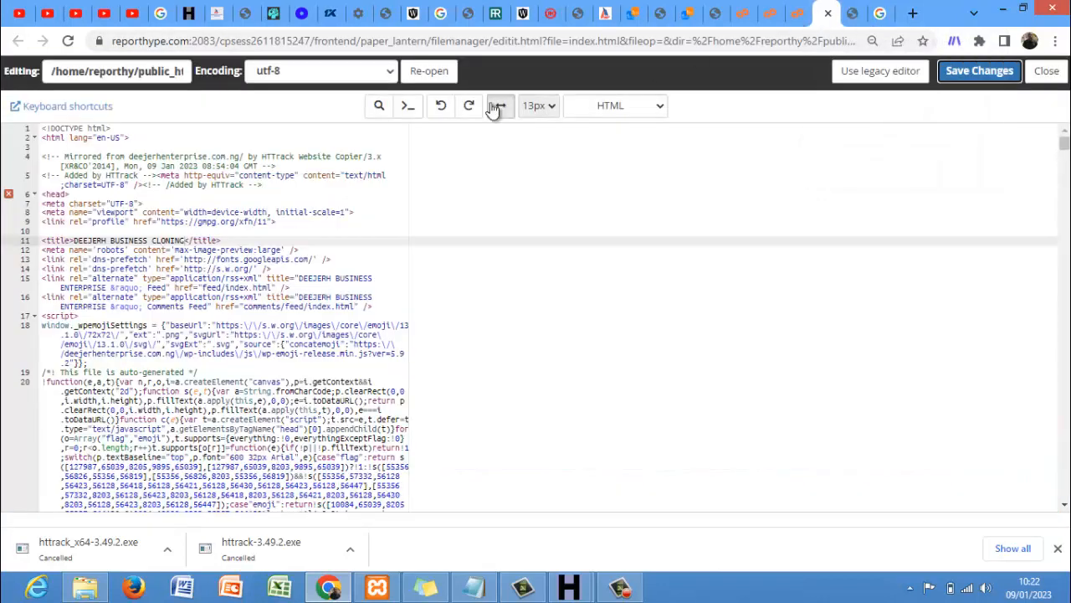
- Search index.html for the hero heading and the '25% Off On All Products' subtitle
{"action": "left_click", "coordinate": [379, 107]}
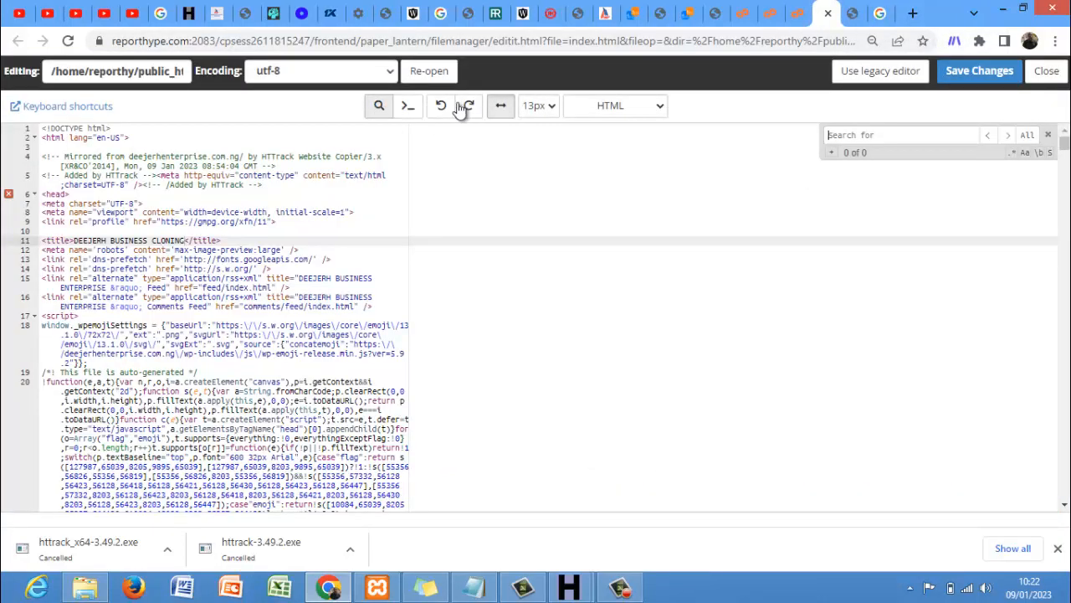
{"action": "key", "text": "ctrl+v"}
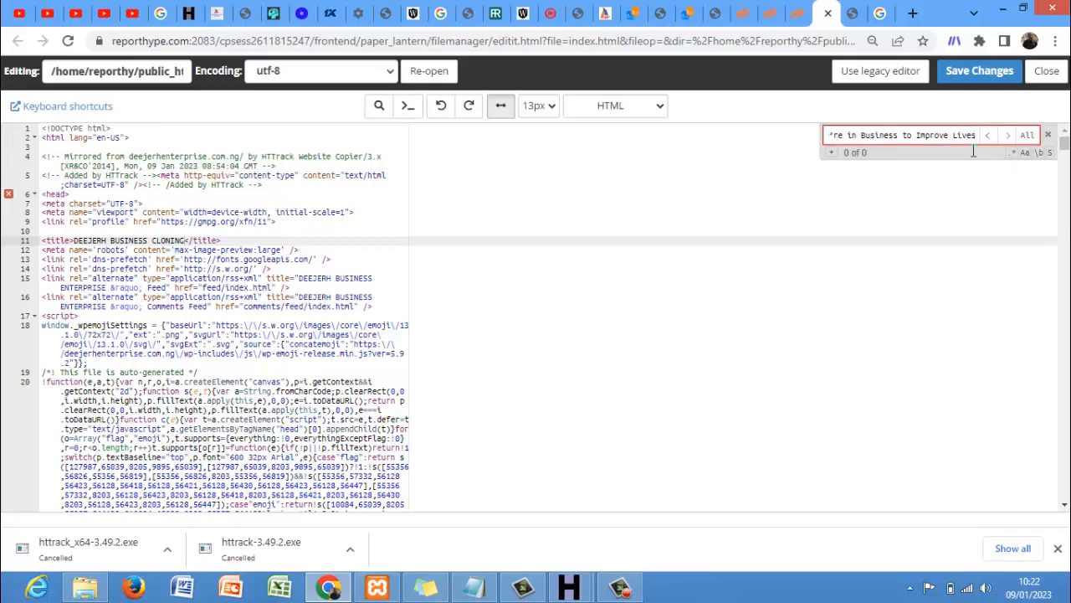
{"action": "key", "text": "BackSpace"}
{"action": "key", "text": "BackSpace"}
{"action": "key", "text": "BackSpace"}
{"action": "key", "text": "BackSpace"}
{"action": "key", "text": "BackSpace"}
{"action": "key", "text": "BackSpace"}
{"action": "key", "text": "BackSpace"}
{"action": "key", "text": "BackSpace"}
{"action": "key", "text": "BackSpace"}
{"action": "key", "text": "BackSpace"}
{"action": "key", "text": "BackSpace"}
{"action": "key", "text": "BackSpace"}
{"action": "key", "text": "BackSpace"}
{"action": "key", "text": "BackSpace"}
{"action": "key", "text": "BackSpace"}
{"action": "key", "text": "BackSpace"}
{"action": "key", "text": "BackSpace"}
{"action": "key", "text": "BackSpace"}
{"action": "key", "text": "BackSpace"}
{"action": "key", "text": "BackSpace"}
{"action": "key", "text": "BackSpace"}
{"action": "key", "text": "BackSpace"}
{"action": "key", "text": "BackSpace"}
{"action": "key", "text": "BackSpace"}
{"action": "key", "text": "BackSpace"}
{"action": "key", "text": "BackSpace"}
{"action": "key", "text": "BackSpace"}
{"action": "key", "text": "BackSpace"}
{"action": "key", "text": "BackSpace"}
{"action": "key", "text": "BackSpace"}
{"action": "key", "text": "BackSpace"}
{"action": "key", "text": "BackSpace"}
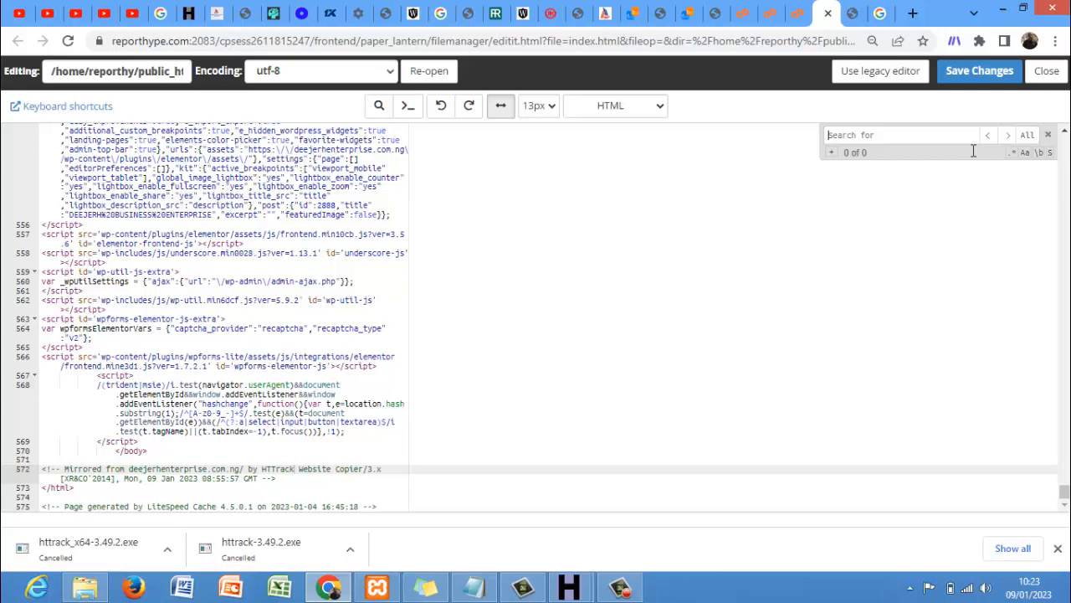
{"action": "left_click", "coordinate": [853, 14]}
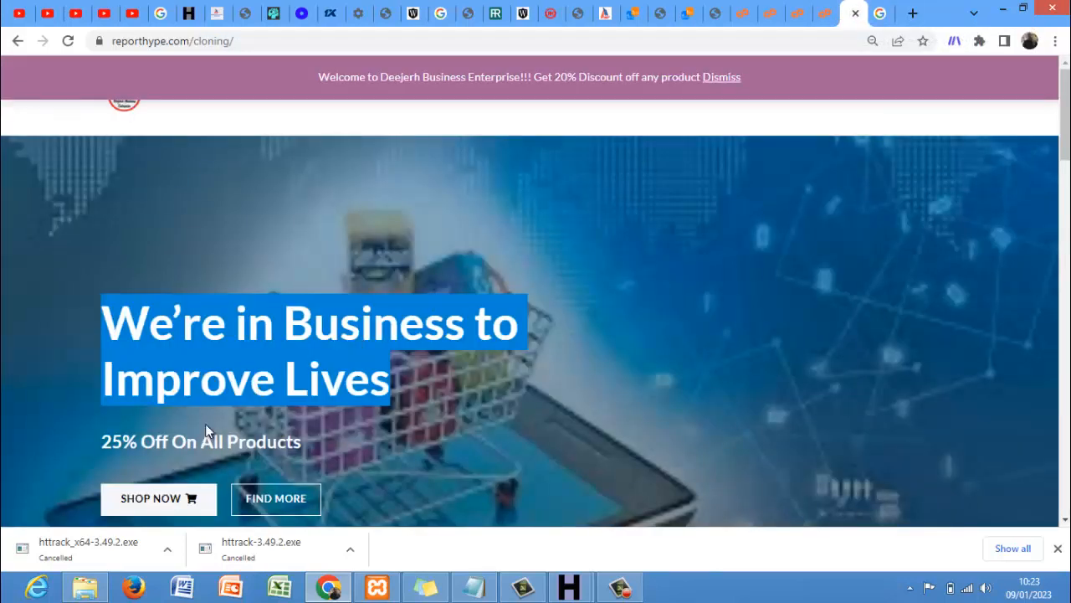
{"action": "left_click_drag", "start_coordinate": [301, 445], "coordinate": [108, 447]}
{"action": "key", "text": "ctrl+c"}
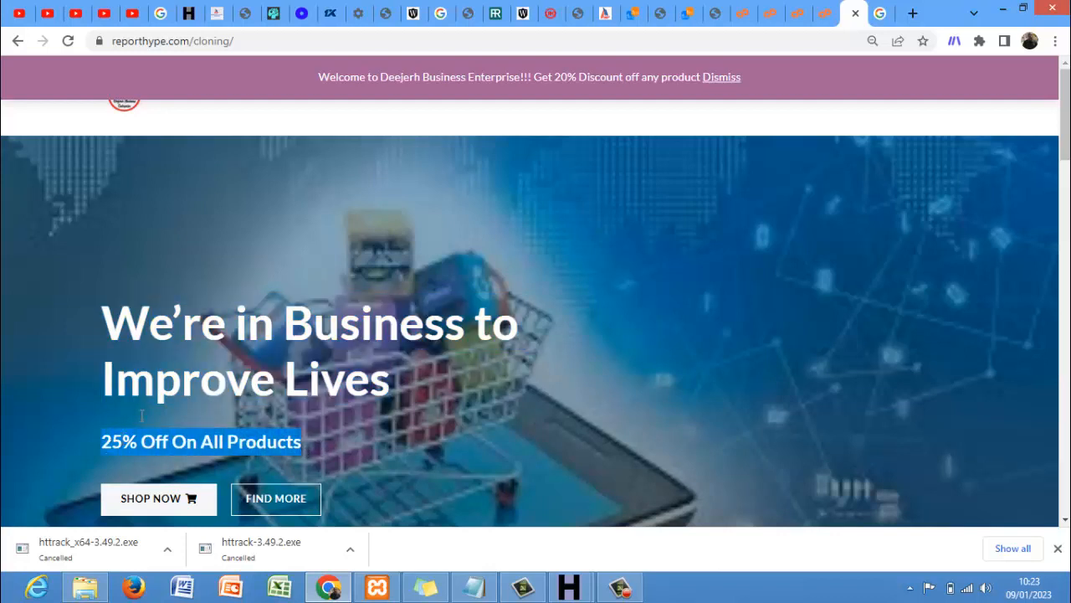
{"action": "left_click", "coordinate": [820, 13]}
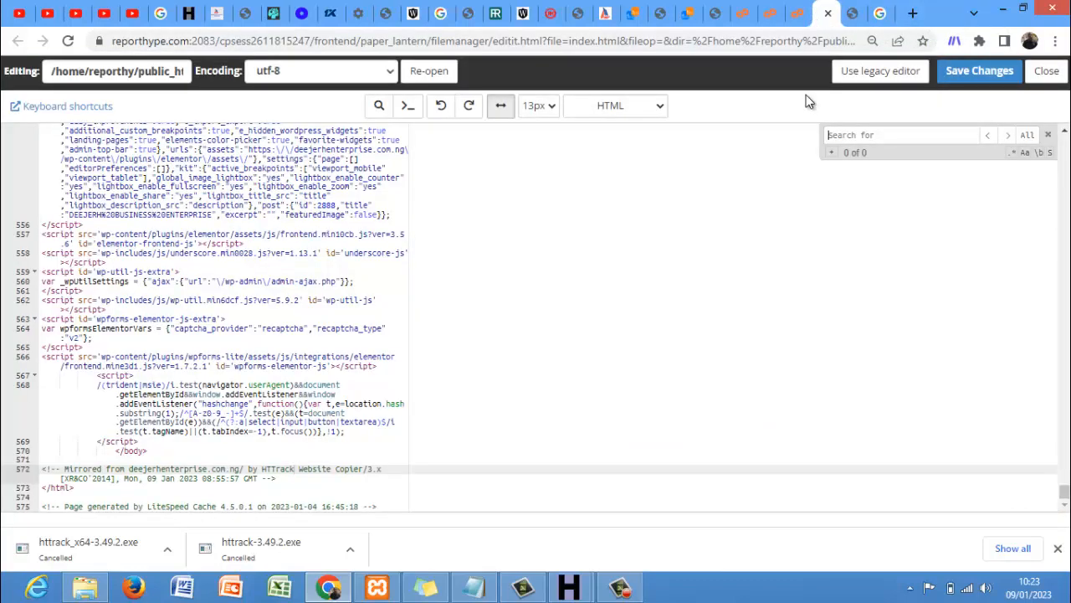
{"action": "left_click", "coordinate": [840, 136]}
{"action": "key", "text": "ctrl+v"}
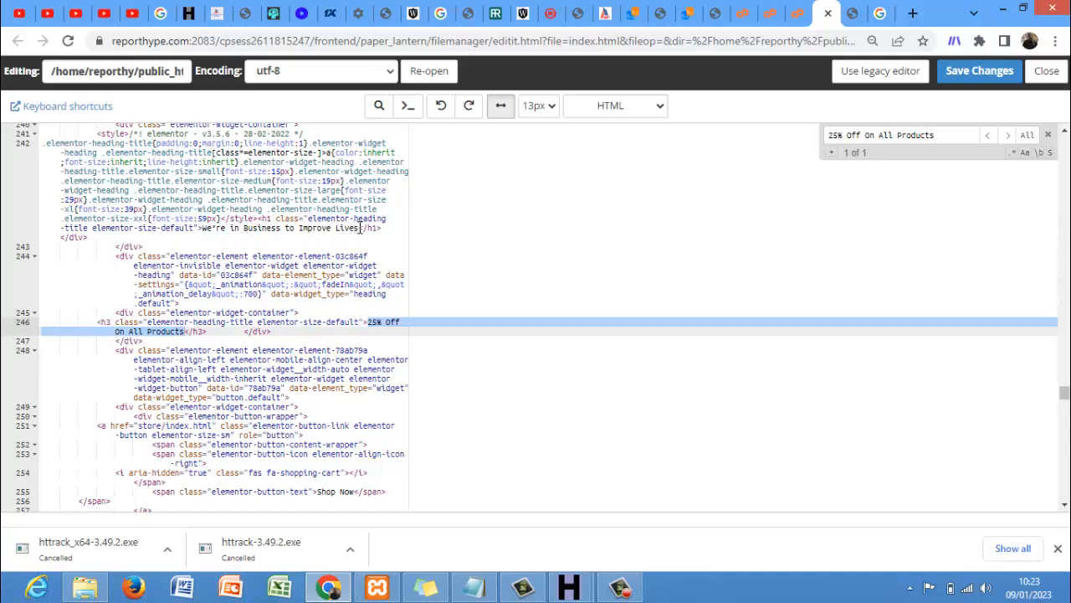
- Replace the line 242 h1 text with 'Hello welcome to my first clone website'
{"action": "left_click", "coordinate": [360, 228]}
{"action": "key", "text": "BackSpace"}
{"action": "key", "text": "BackSpace"}
{"action": "key", "text": "BackSpace"}
{"action": "key", "text": "BackSpace"}
{"action": "key", "text": "BackSpace"}
{"action": "key", "text": "BackSpace"}
{"action": "key", "text": "BackSpace"}
{"action": "key", "text": "BackSpace"}
{"action": "key", "text": "BackSpace"}
{"action": "key", "text": "BackSpace"}
{"action": "key", "text": "BackSpace"}
{"action": "key", "text": "BackSpace"}
{"action": "key", "text": "BackSpace"}
{"action": "key", "text": "BackSpace"}
{"action": "key", "text": "BackSpace"}
{"action": "key", "text": "BackSpace"}
{"action": "key", "text": "BackSpace"}
{"action": "key", "text": "BackSpace"}
{"action": "key", "text": "BackSpace"}
{"action": "key", "text": "BackSpace"}
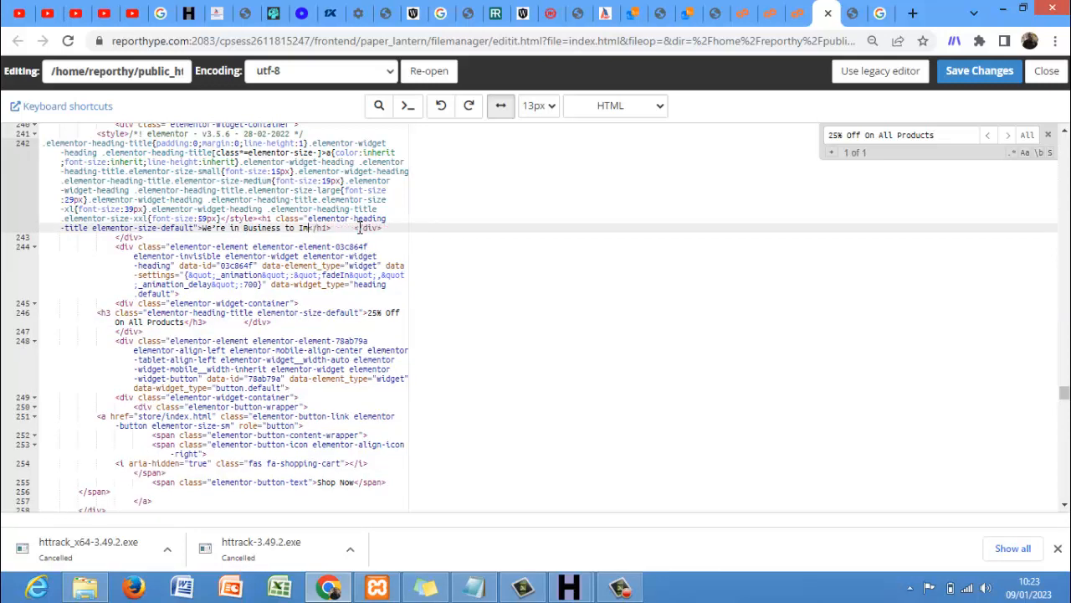
{"action": "key", "text": "BackSpace"}
{"action": "key", "text": "BackSpace"}
{"action": "key", "text": "BackSpace"}
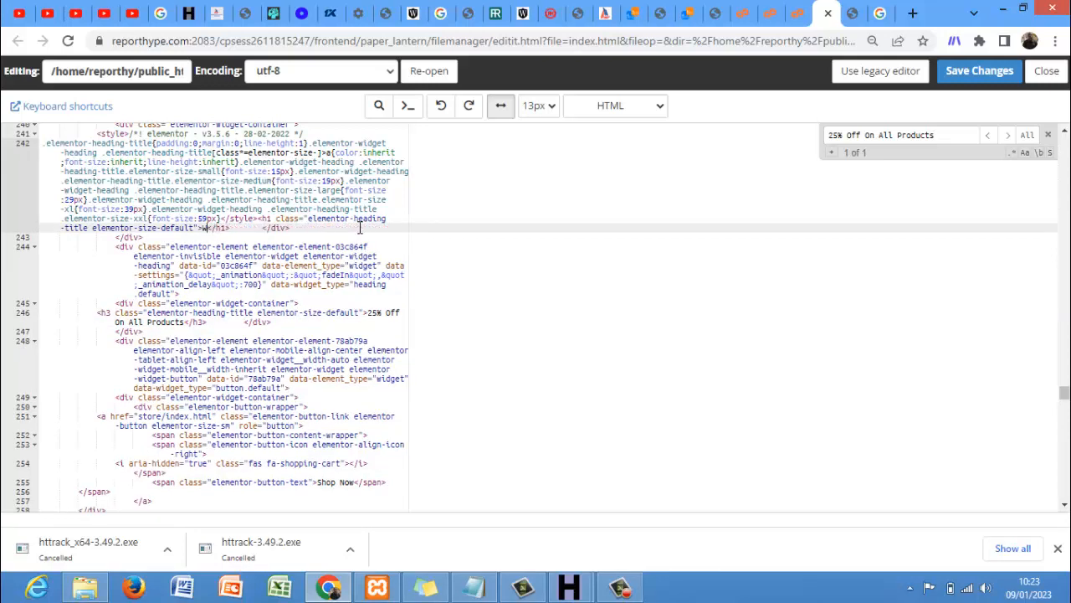
{"action": "type", "text": "He"}
{"action": "type", "text": "llo welcom"}
{"action": "type", "text": "e to my f"}
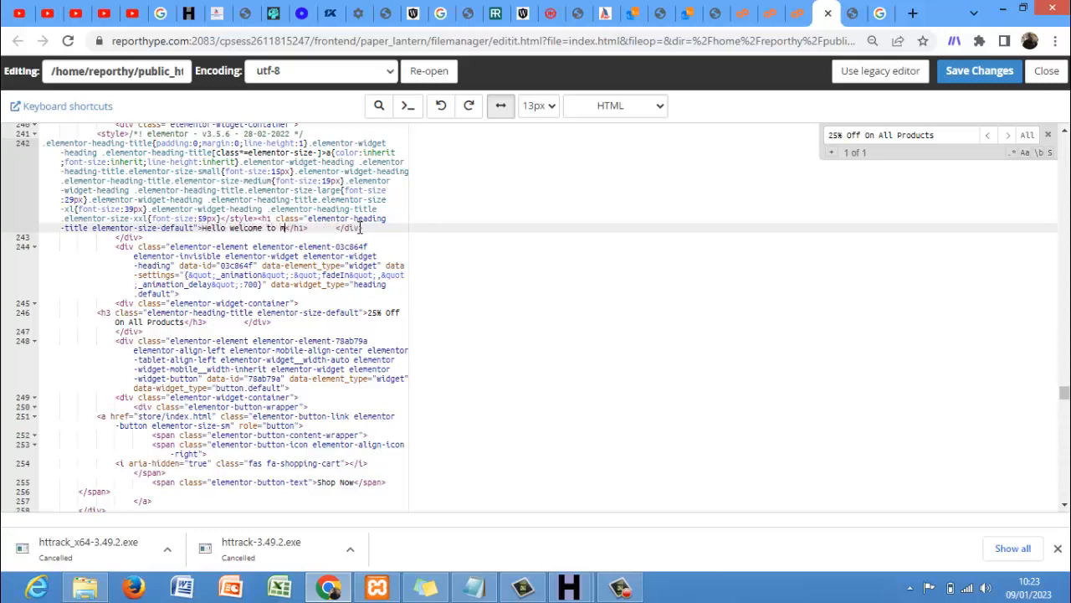
{"action": "type", "text": "irst clo"}
{"action": "type", "text": "ne websit"}
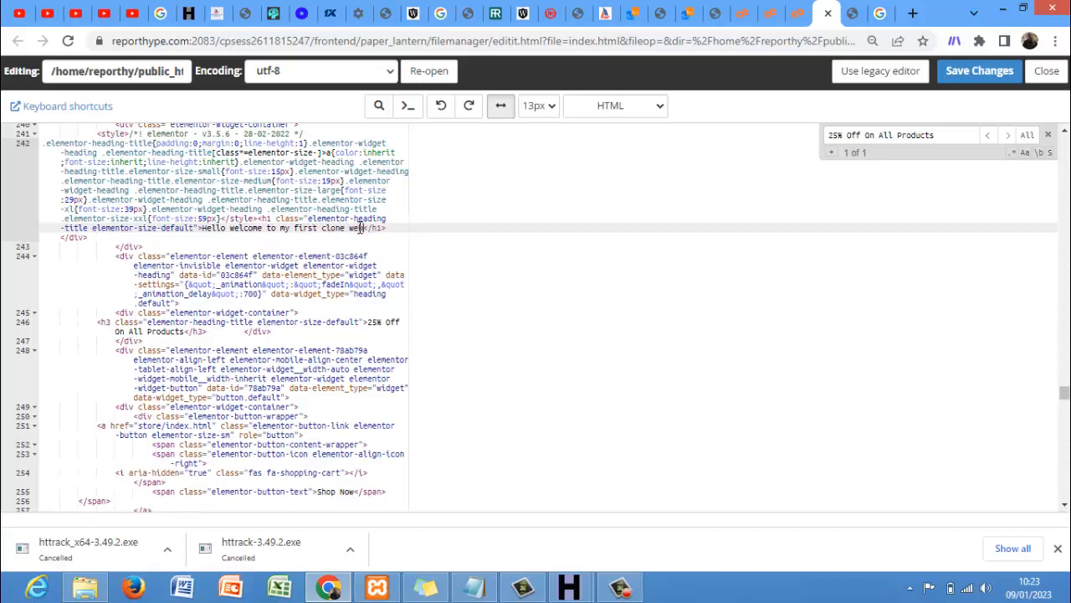
{"action": "type", "text": "e"}
- Replace the line 246 h3 subtitle with a 'My name is …' line giving the owner's name, then save
{"action": "left_click", "coordinate": [186, 332]}
{"action": "key", "text": "BackSpace"}
{"action": "key", "text": "BackSpace"}
{"action": "key", "text": "BackSpace"}
{"action": "key", "text": "BackSpace"}
{"action": "key", "text": "BackSpace"}
{"action": "key", "text": "BackSpace"}
{"action": "key", "text": "BackSpace"}
{"action": "key", "text": "BackSpace"}
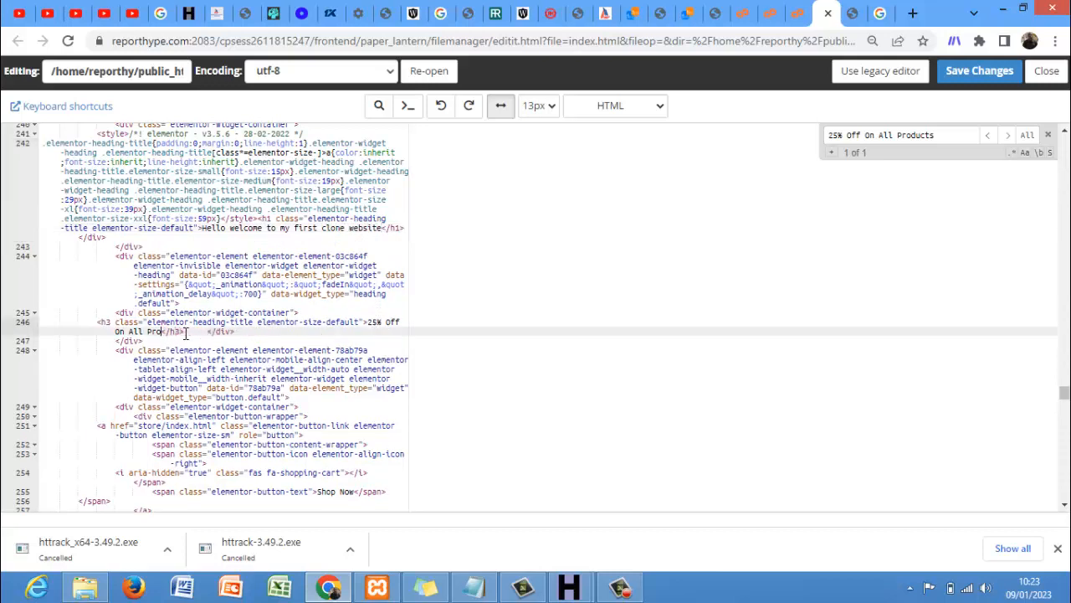
{"action": "key", "text": "BackSpace"}
{"action": "key", "text": "BackSpace"}
{"action": "key", "text": "BackSpace"}
{"action": "key", "text": "BackSpace"}
{"action": "key", "text": "BackSpace"}
{"action": "key", "text": "BackSpace"}
{"action": "key", "text": "BackSpace"}
{"action": "key", "text": "BackSpace"}
{"action": "key", "text": "BackSpace"}
{"action": "key", "text": "BackSpace"}
{"action": "key", "text": "BackSpace"}
{"action": "key", "text": "BackSpace"}
{"action": "key", "text": "BackSpace"}
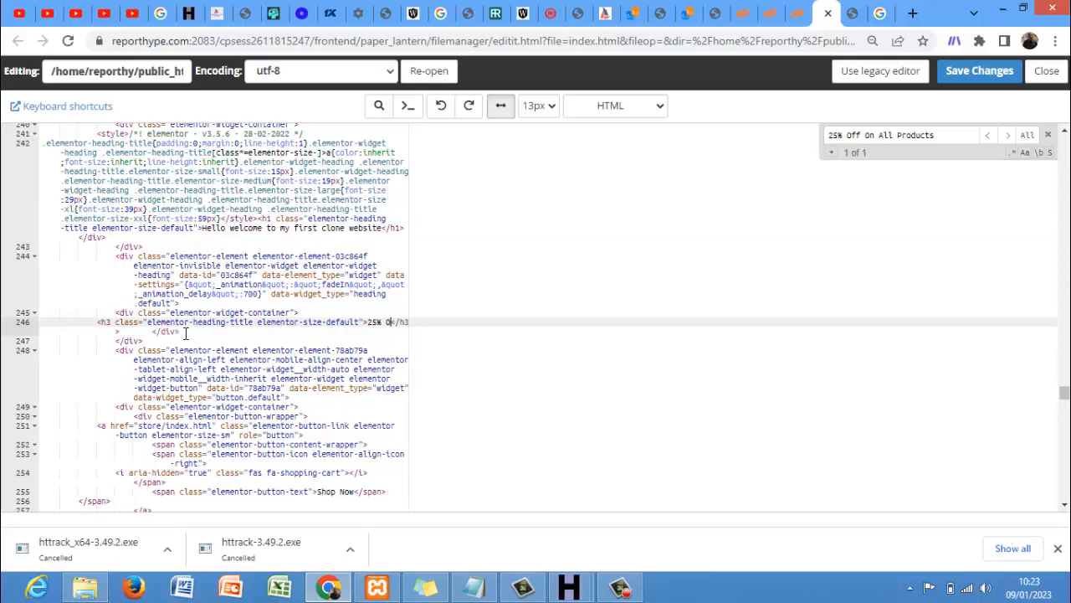
{"action": "key", "text": "BackSpace"}
{"action": "key", "text": "BackSpace"}
{"action": "type", "text": "My name is c"}
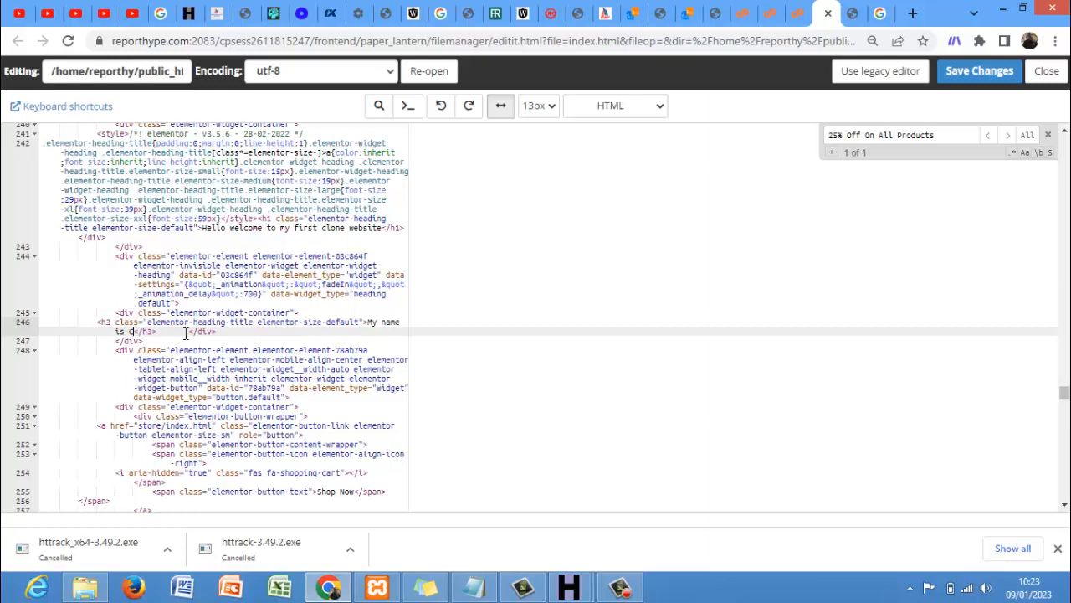
{"action": "type", "text": "rowntech"}
{"action": "left_click", "coordinate": [976, 77]}
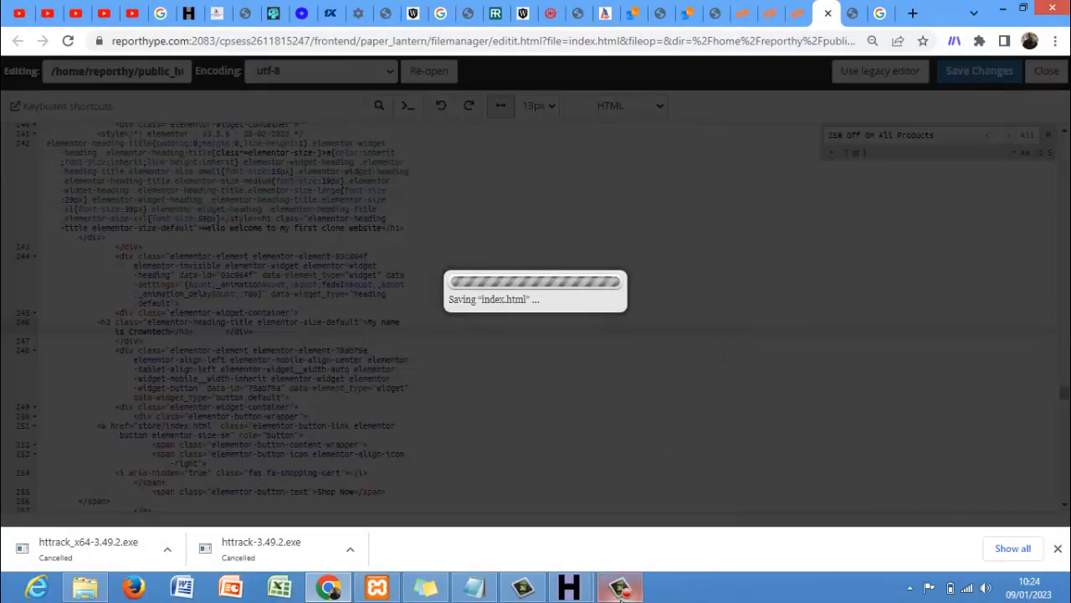
{"action": "left_click", "coordinate": [619, 589]}
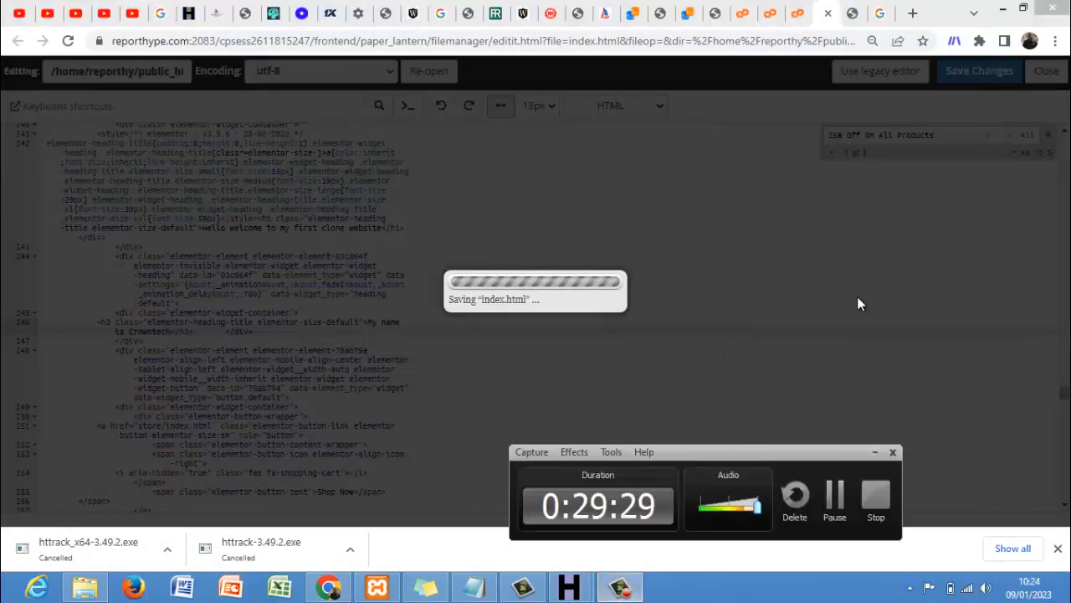
{"action": "left_click", "coordinate": [876, 453]}
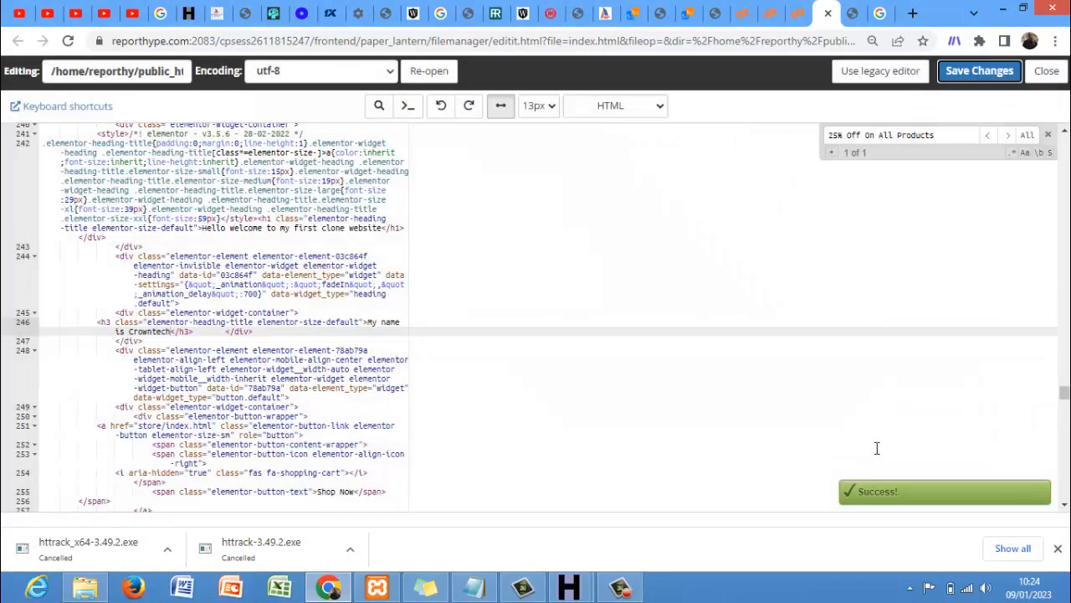
{"action": "left_click", "coordinate": [854, 15]}
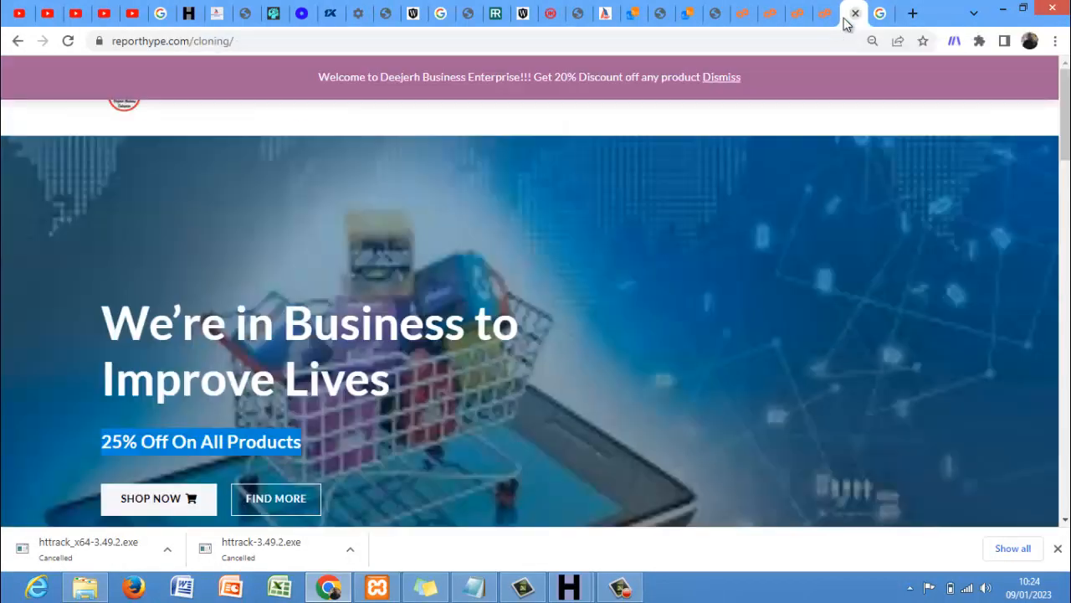
{"action": "key", "text": "F5"}
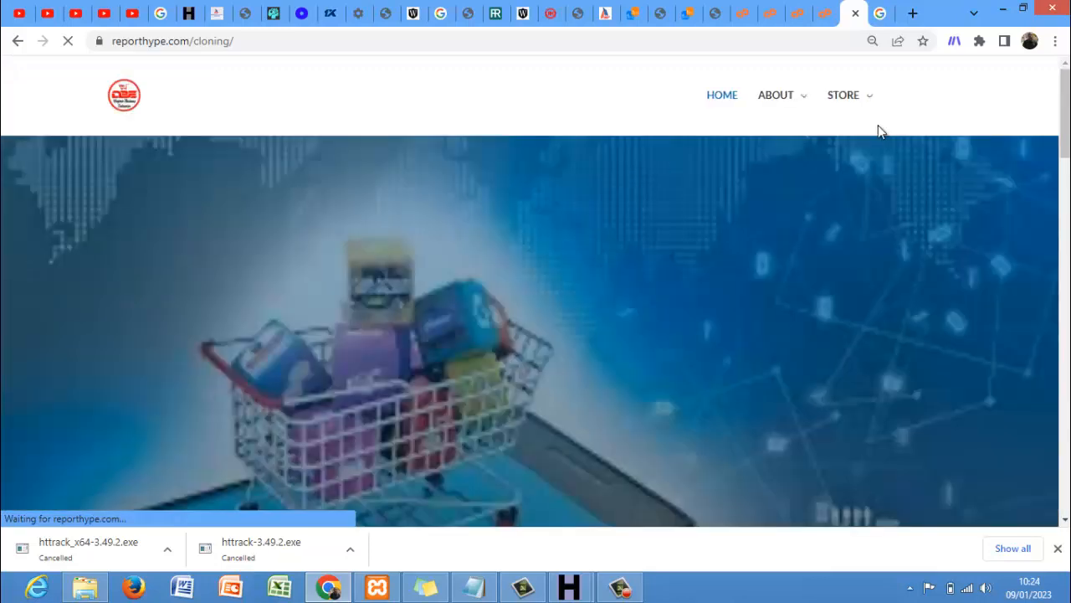
{"action": "left_click_drag", "start_coordinate": [1064, 114], "coordinate": [1064, 150]}
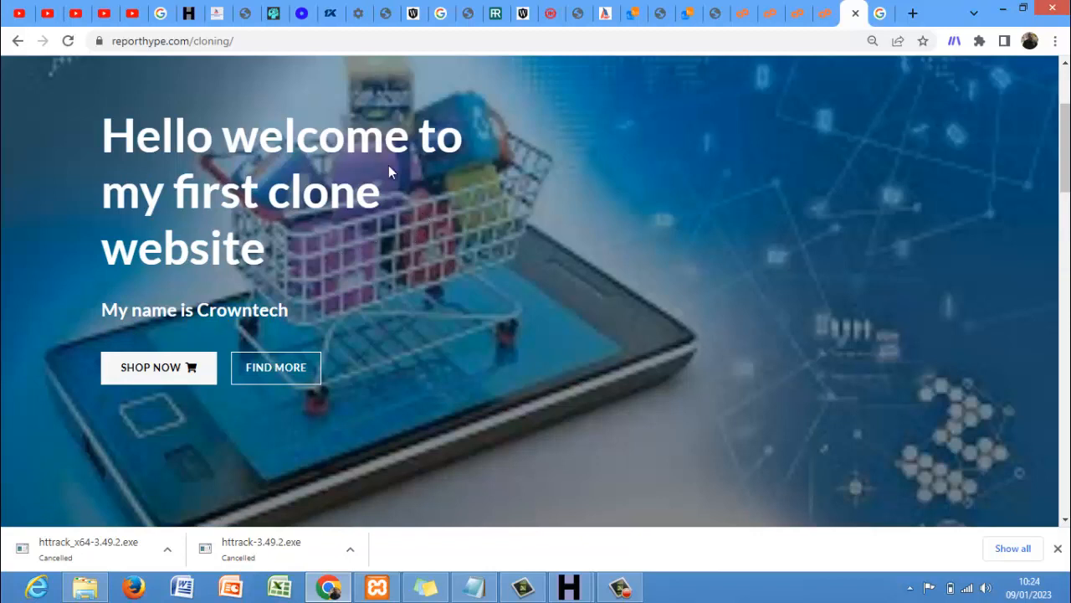
{"action": "left_click", "coordinate": [826, 15]}
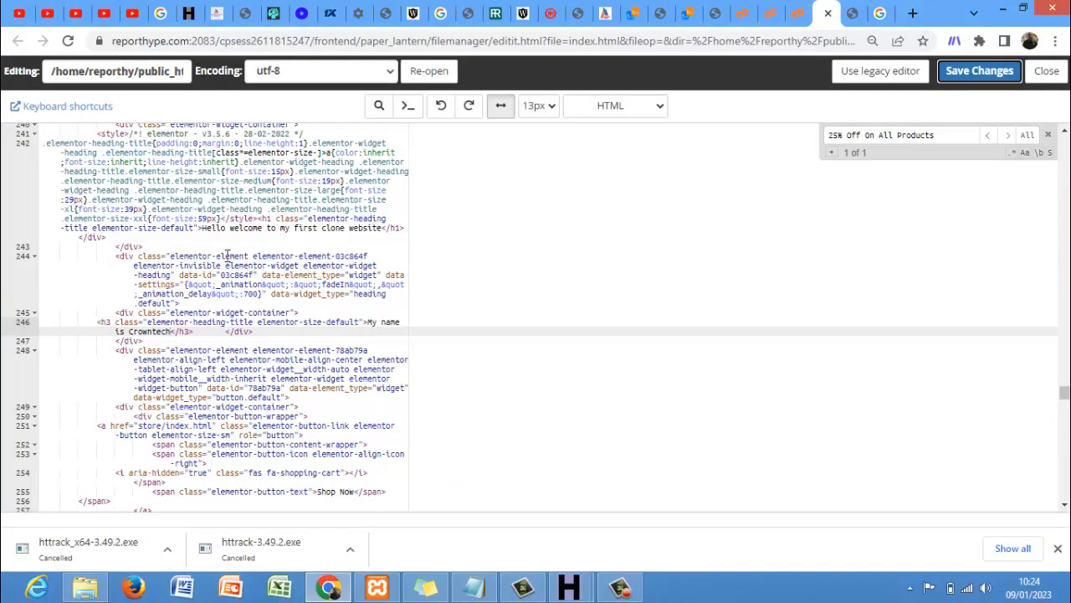
- Wrap the new heading in <h1></h1> tags, removing the stray closing tag
{"action": "left_click", "coordinate": [202, 227]}
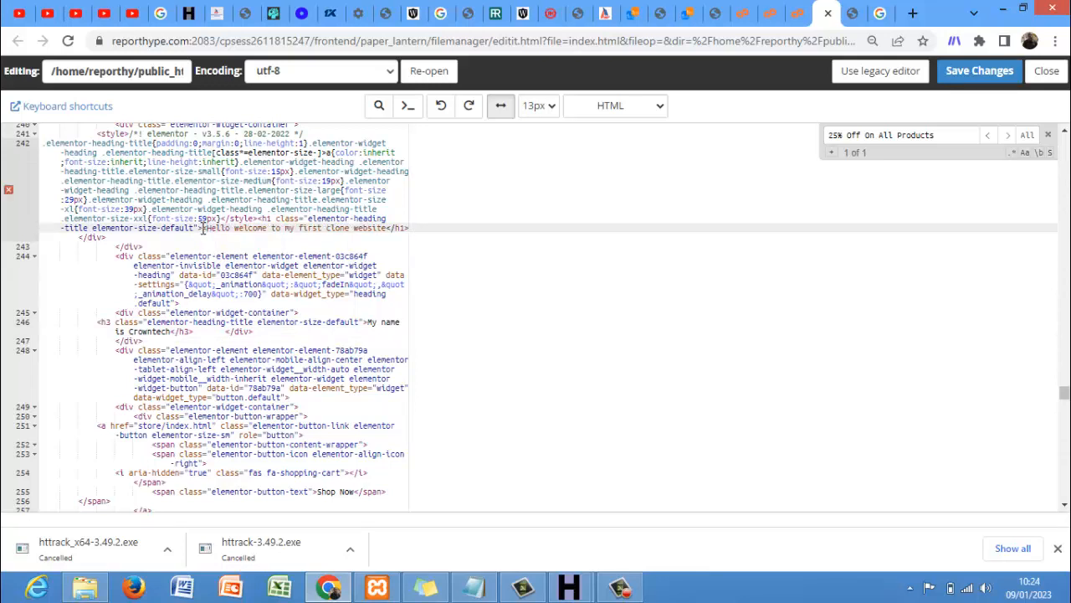
{"action": "type", "text": "<h1"}
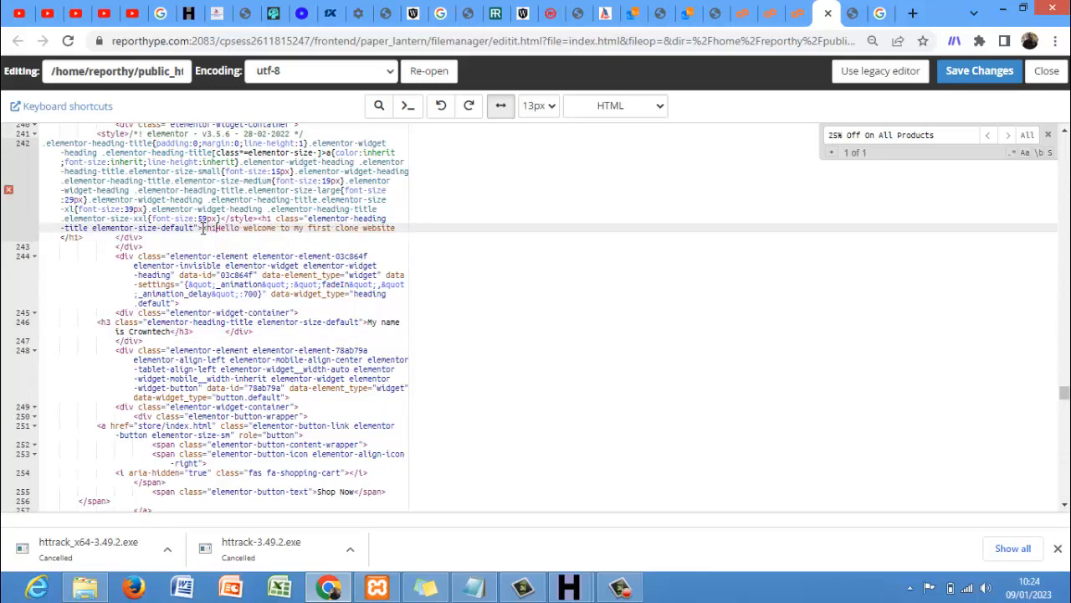
{"action": "type", "text": "></h1>"}
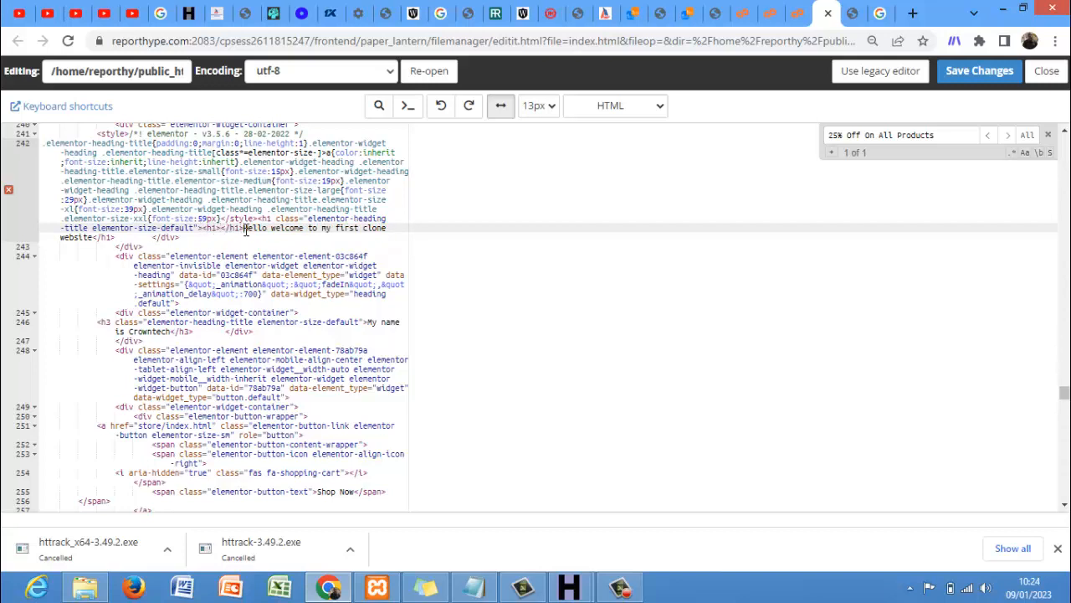
{"action": "key", "text": "Delete"}
{"action": "key", "text": "Delete"}
{"action": "key", "text": "Delete"}
{"action": "key", "text": "Delete"}
{"action": "key", "text": "Delete"}
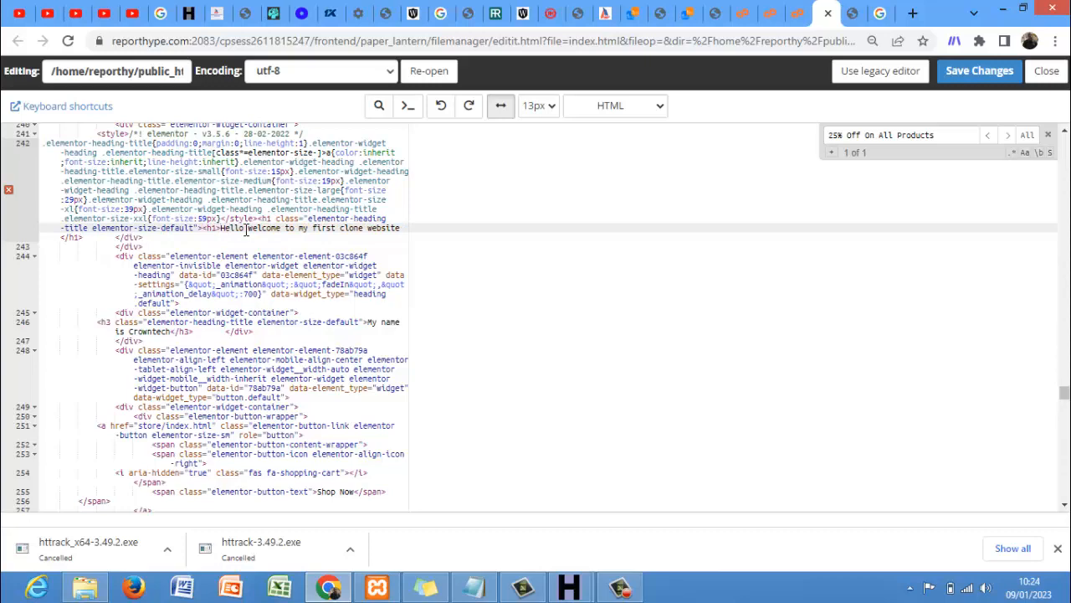
- Save index.html and bring up the live cloning page
{"action": "left_click", "coordinate": [962, 77]}
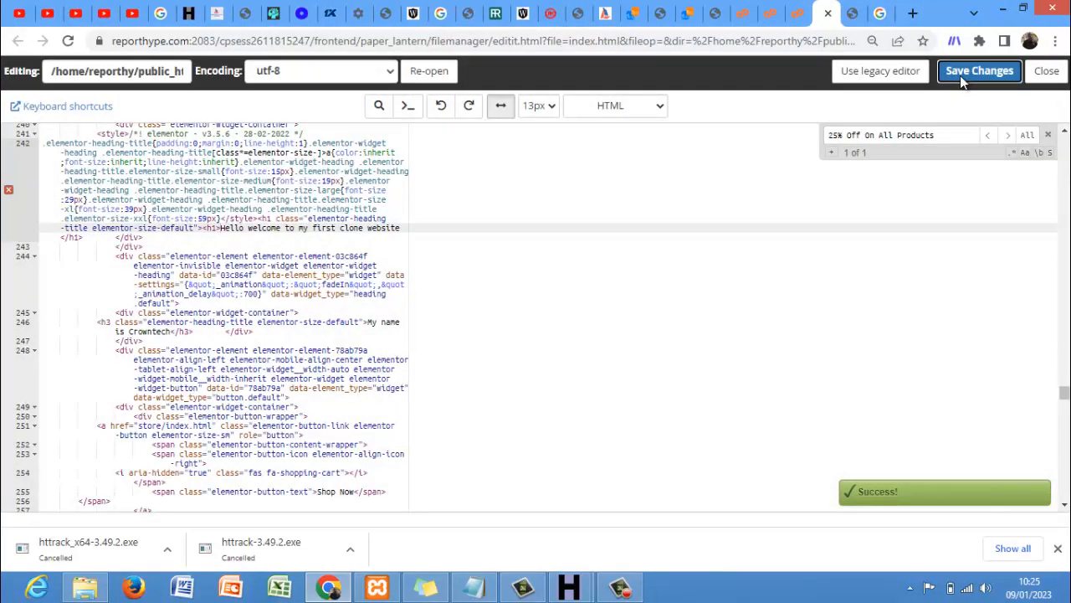
{"action": "key", "text": "super+c"}
{"action": "left_click", "coordinate": [857, 23]}
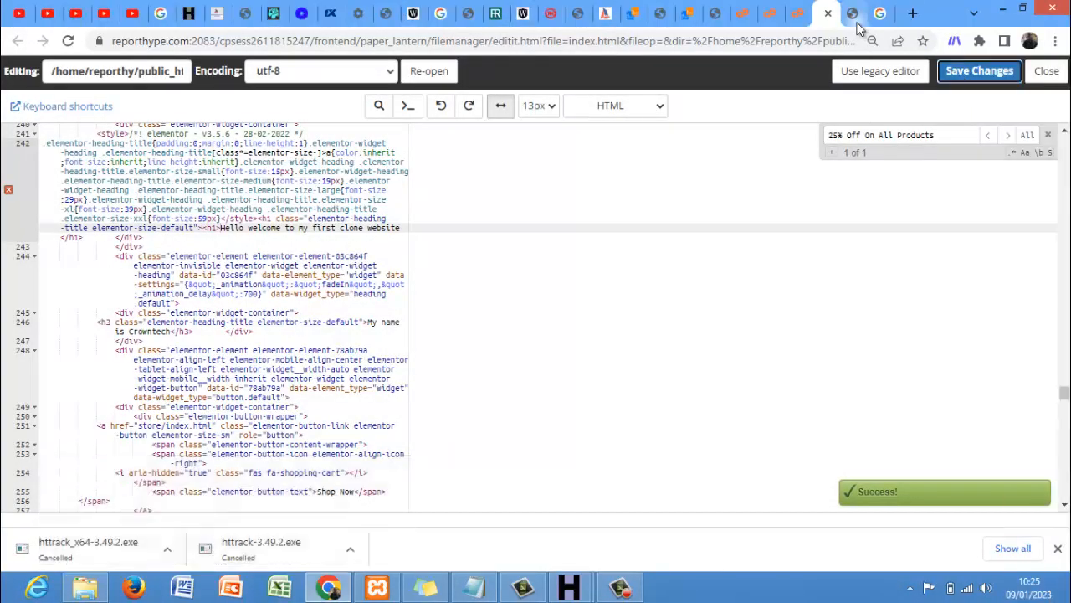
{"action": "left_click", "coordinate": [852, 19]}
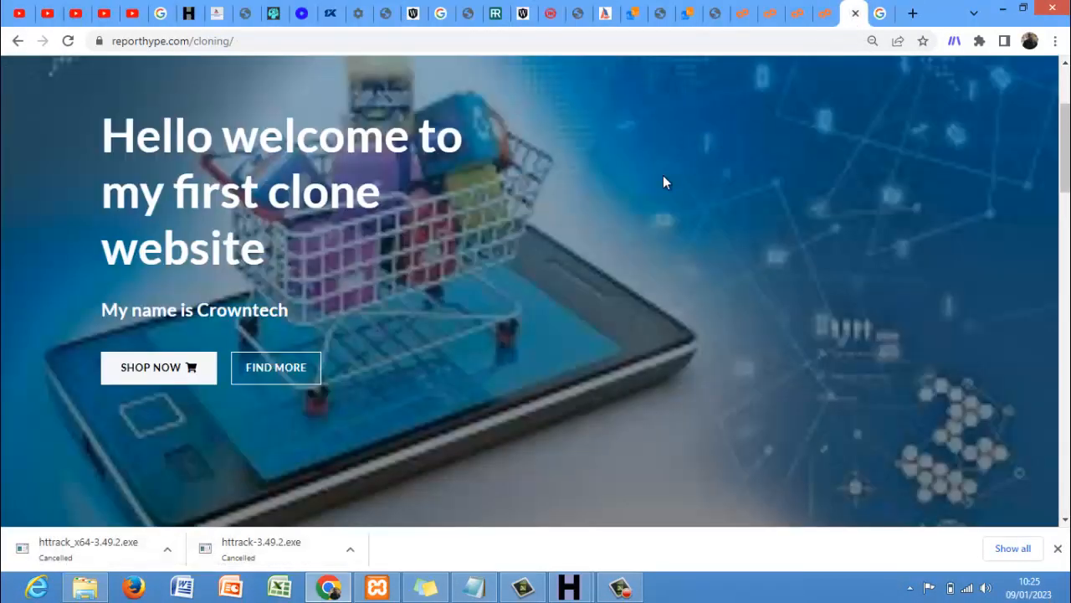
- Reload the cloning page to check the new heading, then return to the editor
{"action": "key", "text": "F5"}
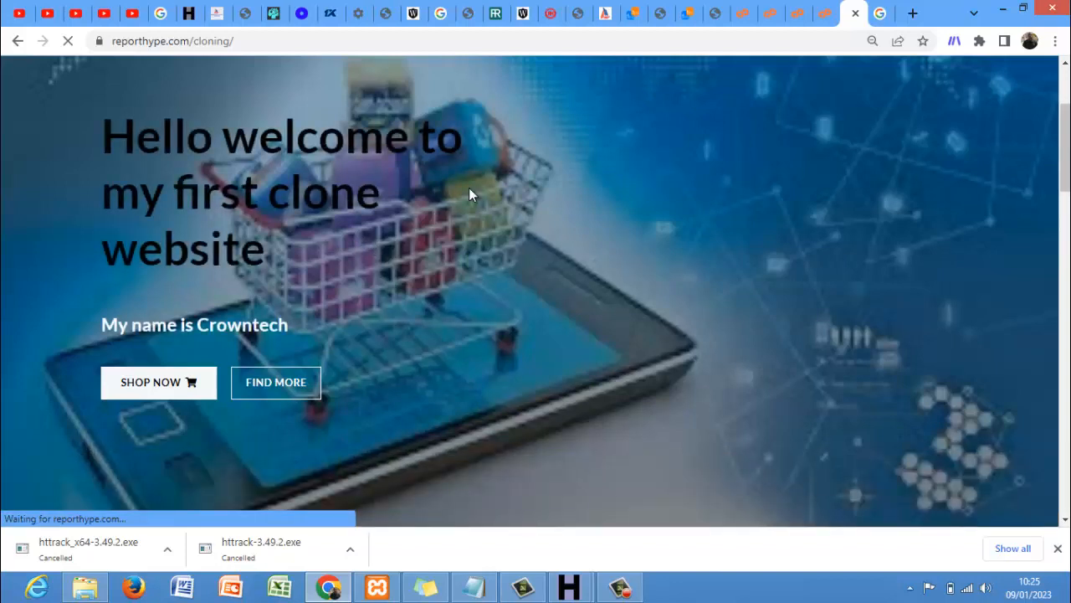
{"action": "left_click", "coordinate": [826, 14]}
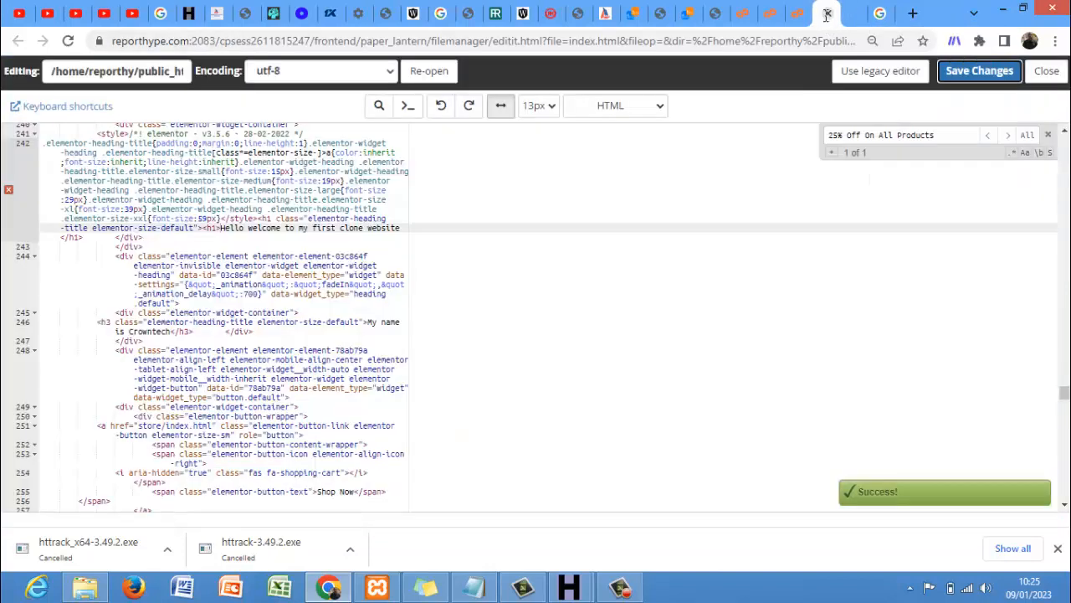
- Change the line 242 heading tags from <h1> to <h4> and save index.html
{"action": "left_click", "coordinate": [217, 229]}
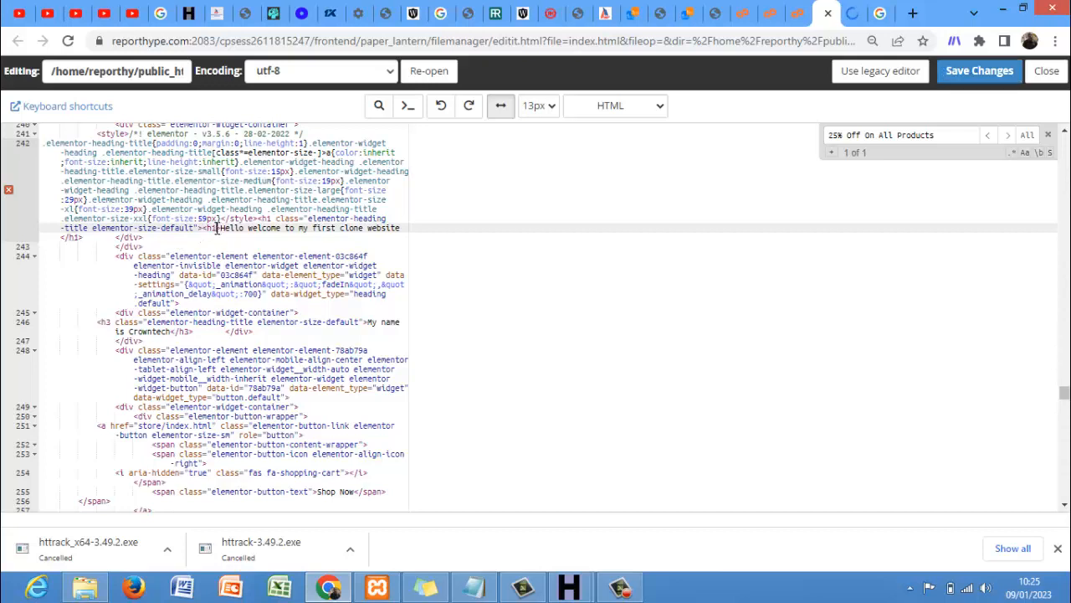
{"action": "key", "text": "BackSpace"}
{"action": "type", "text": "4"}
{"action": "left_click", "coordinate": [78, 238]}
{"action": "key", "text": "BackSpace"}
{"action": "type", "text": "4"}
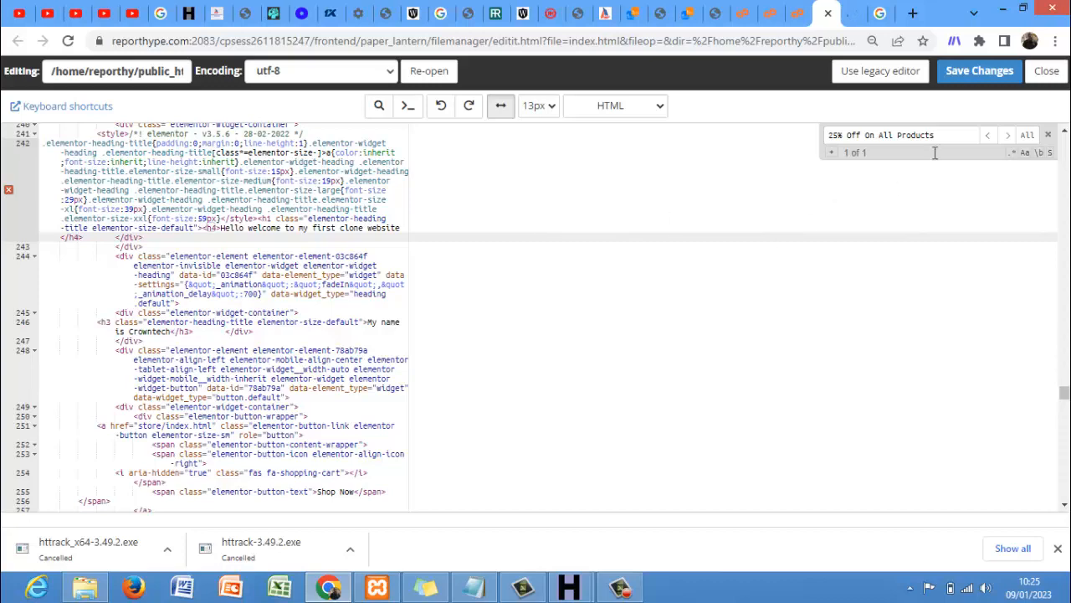
{"action": "left_click", "coordinate": [973, 74]}
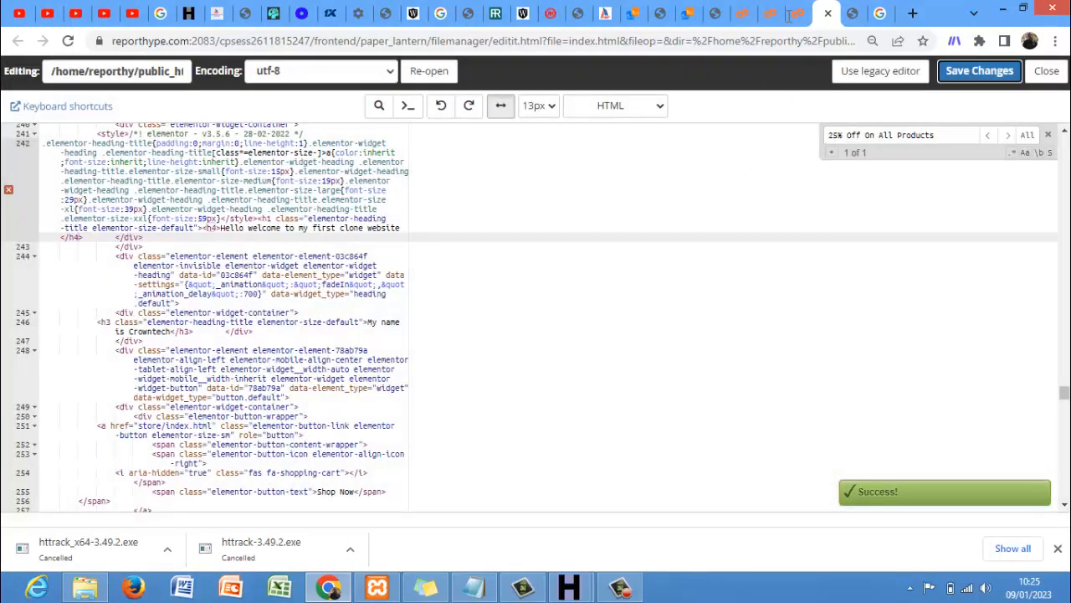
- Reload the cloning page to see the smaller h4 heading, then return to the editor
{"action": "left_click", "coordinate": [853, 14]}
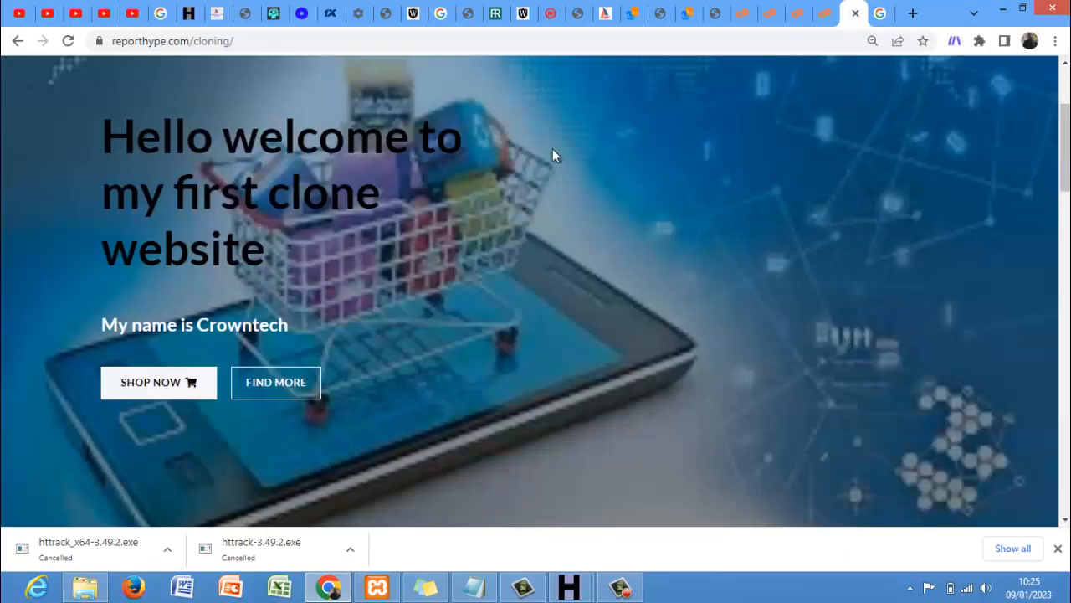
{"action": "key", "text": "F5"}
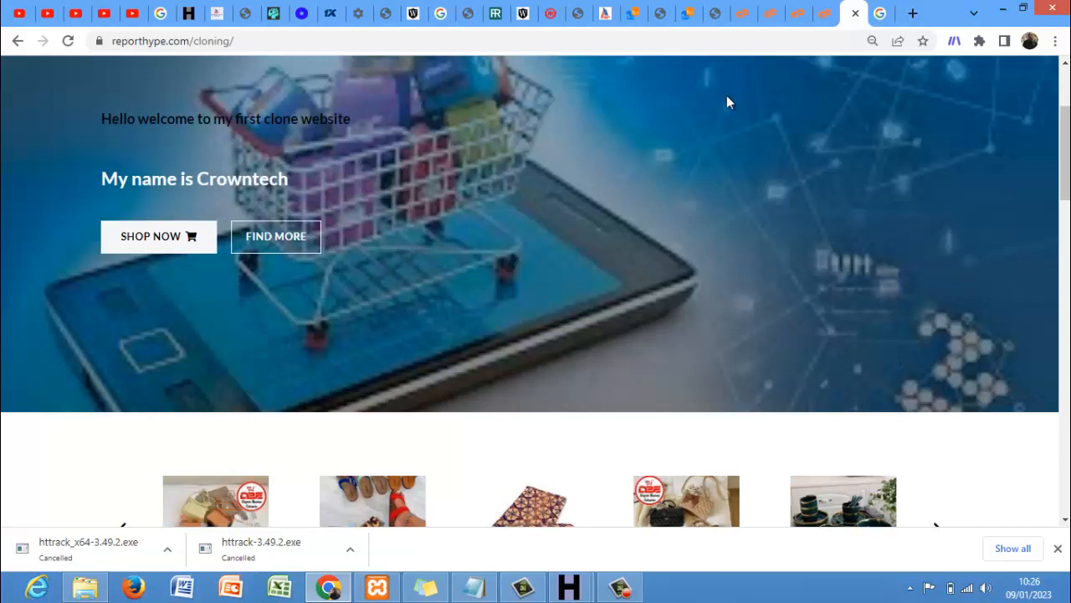
{"action": "left_click", "coordinate": [826, 13]}
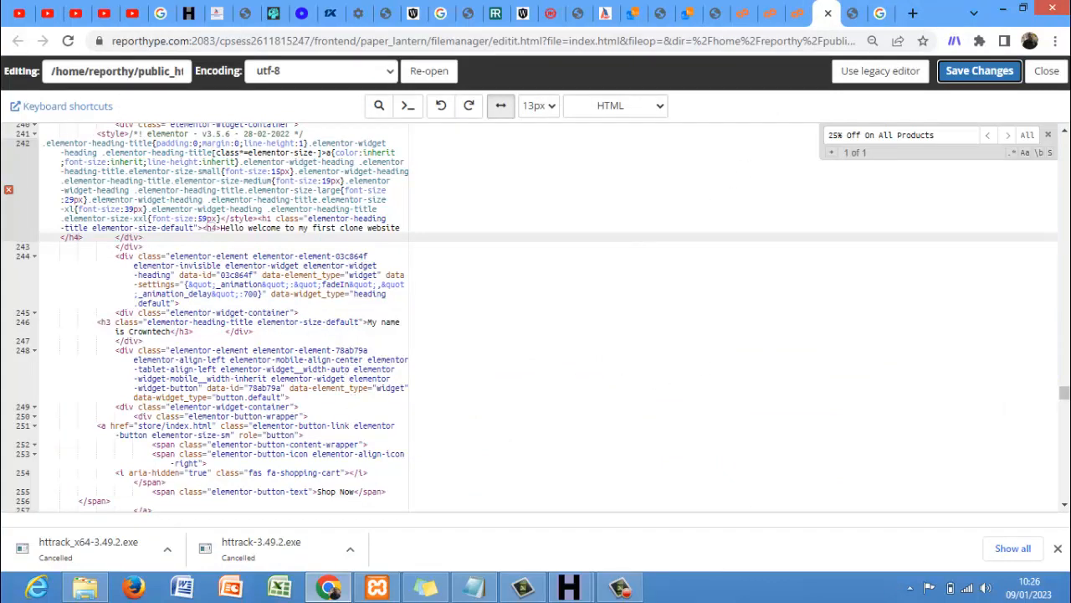
{"action": "left_click", "coordinate": [1065, 504]}
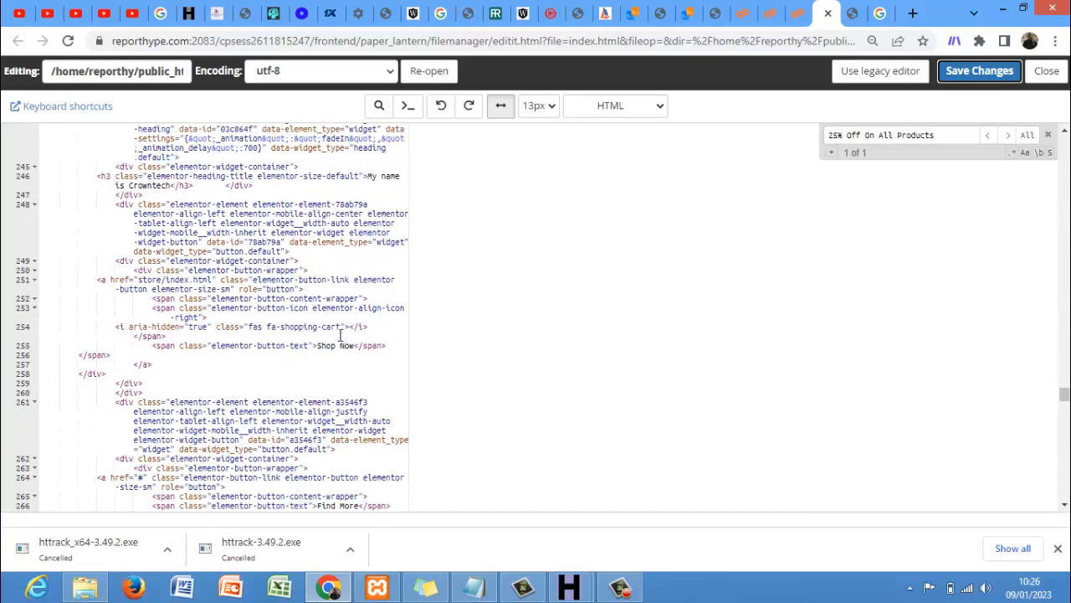
{"action": "left_click", "coordinate": [852, 14]}
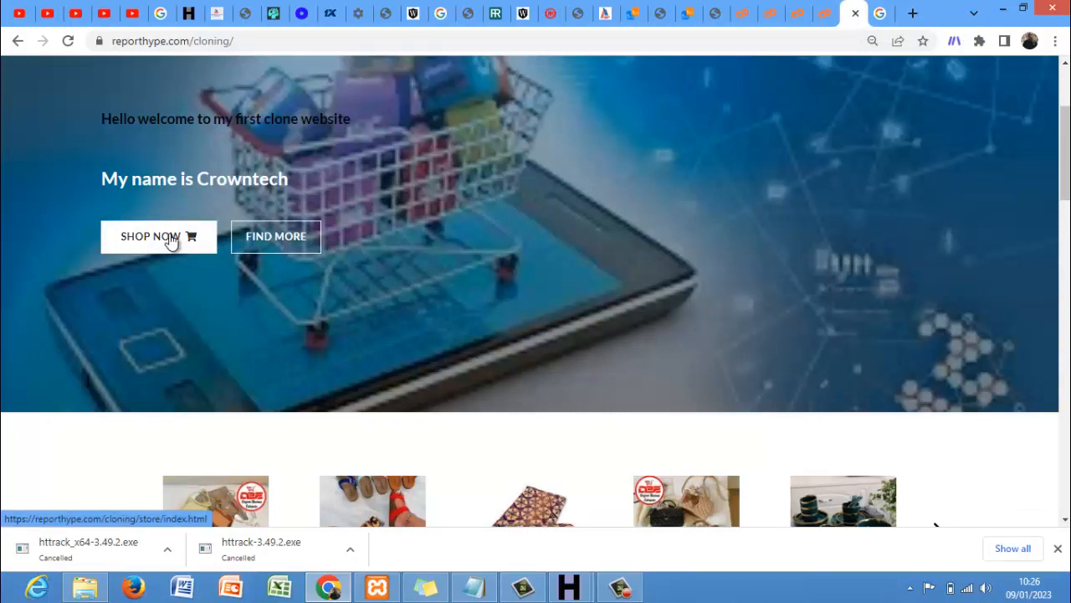
{"action": "left_click", "coordinate": [827, 15]}
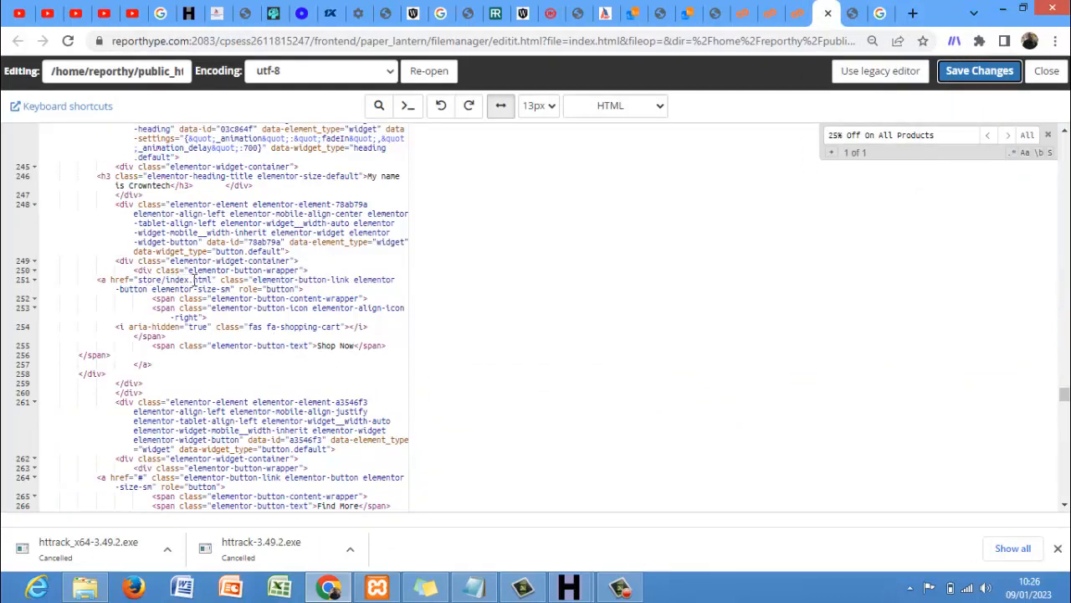
{"action": "left_click", "coordinate": [210, 280]}
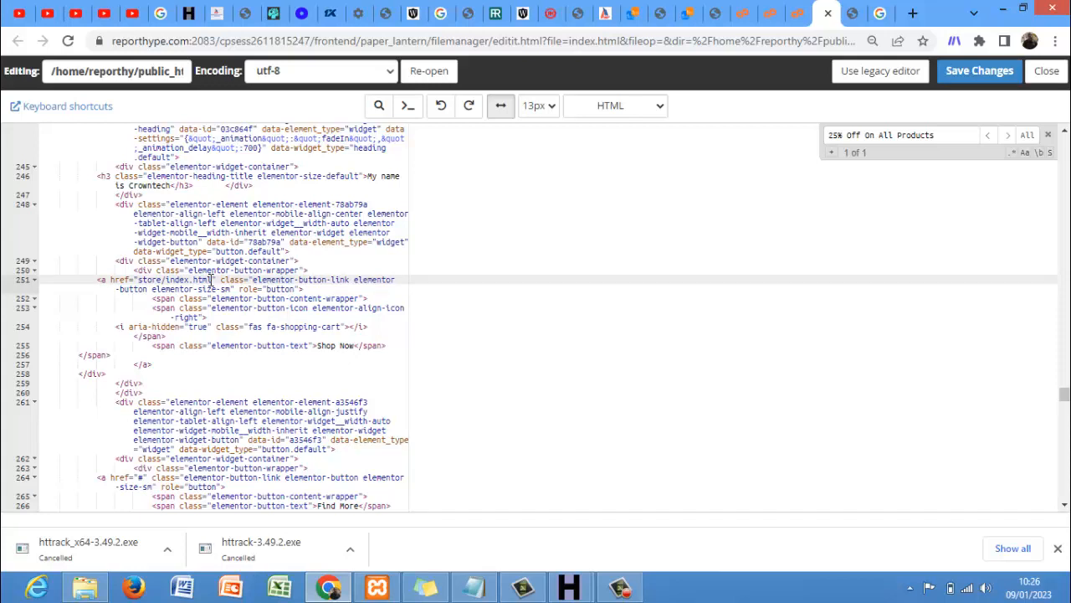
{"action": "key", "text": "BackSpace"}
{"action": "key", "text": "BackSpace"}
{"action": "key", "text": "BackSpace"}
{"action": "key", "text": "BackSpace"}
{"action": "key", "text": "BackSpace"}
{"action": "key", "text": "BackSpace"}
{"action": "key", "text": "BackSpace"}
{"action": "key", "text": "BackSpace"}
{"action": "key", "text": "BackSpace"}
{"action": "key", "text": "BackSpace"}
{"action": "key", "text": "BackSpace"}
{"action": "key", "text": "BackSpace"}
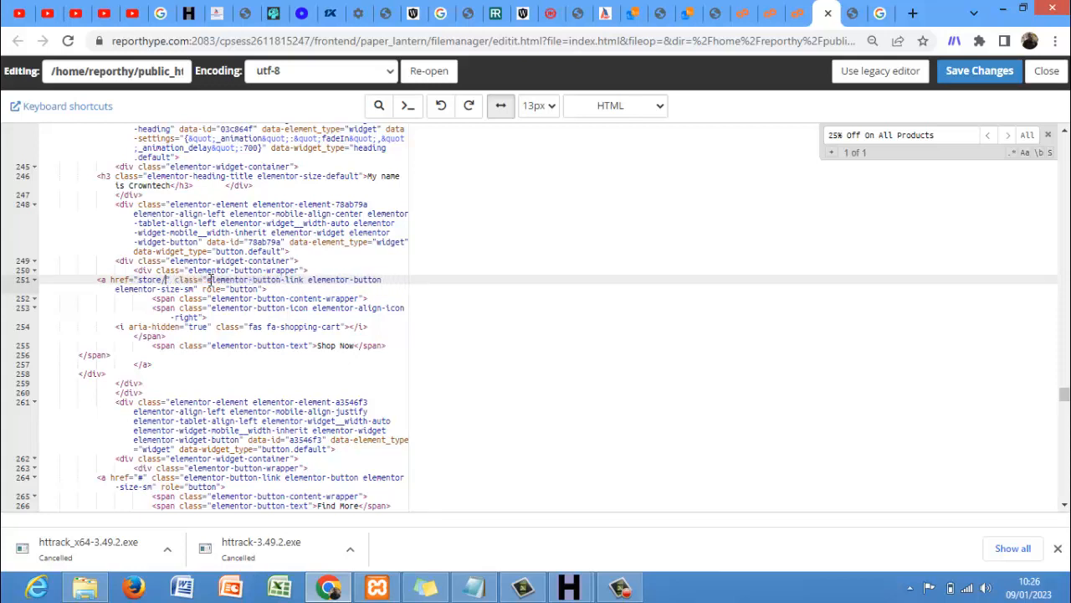
{"action": "key", "text": "BackSpace"}
{"action": "key", "text": "BackSpace"}
{"action": "key", "text": "BackSpace"}
{"action": "key", "text": "BackSpace"}
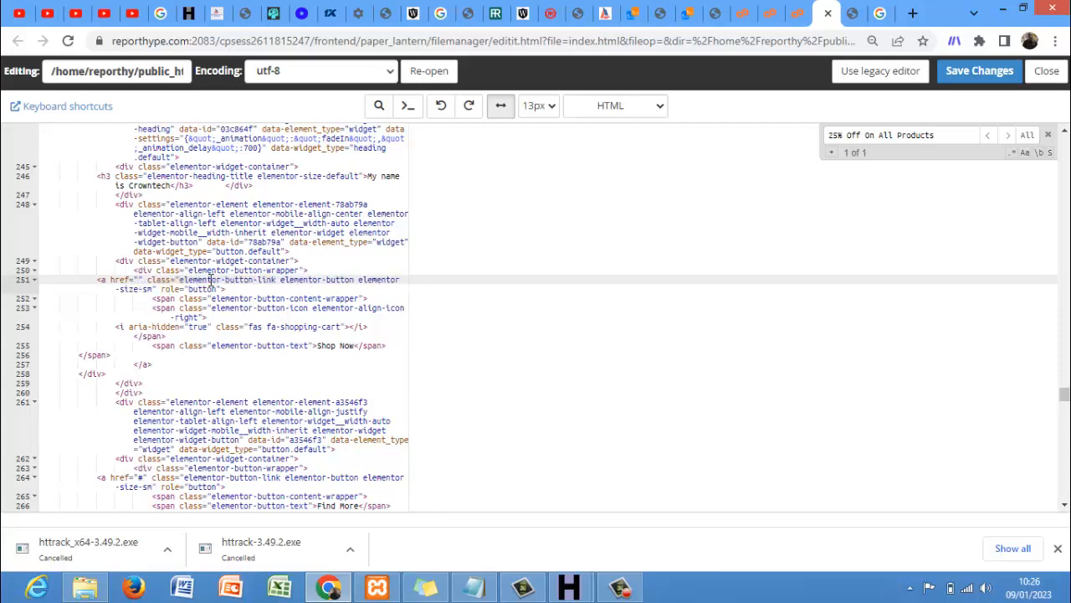
{"action": "type", "text": "https"}
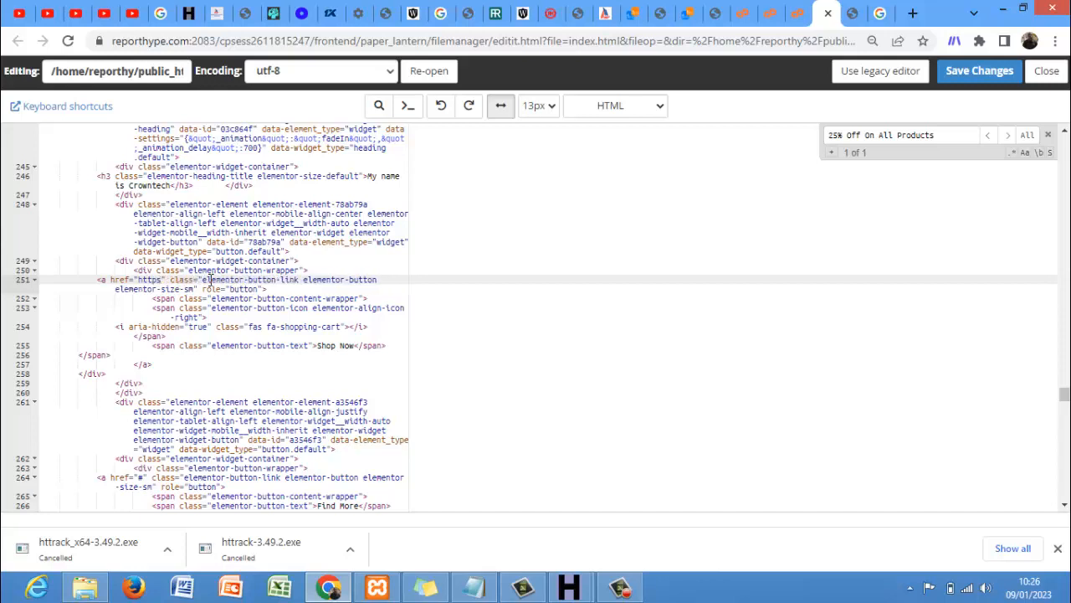
{"action": "type", "text": ":"}
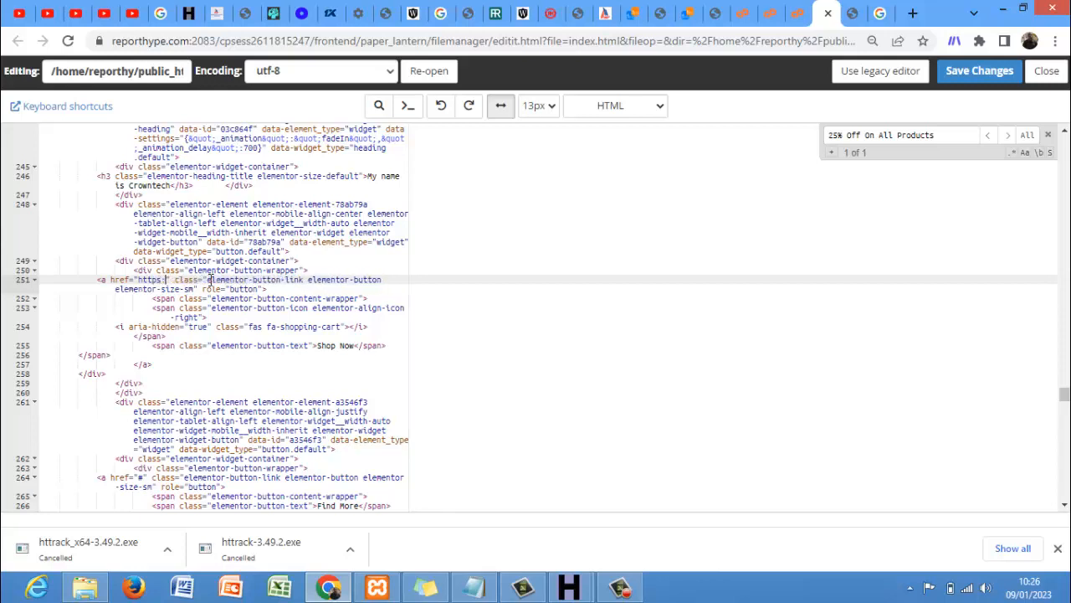
{"action": "type", "text": "//"}
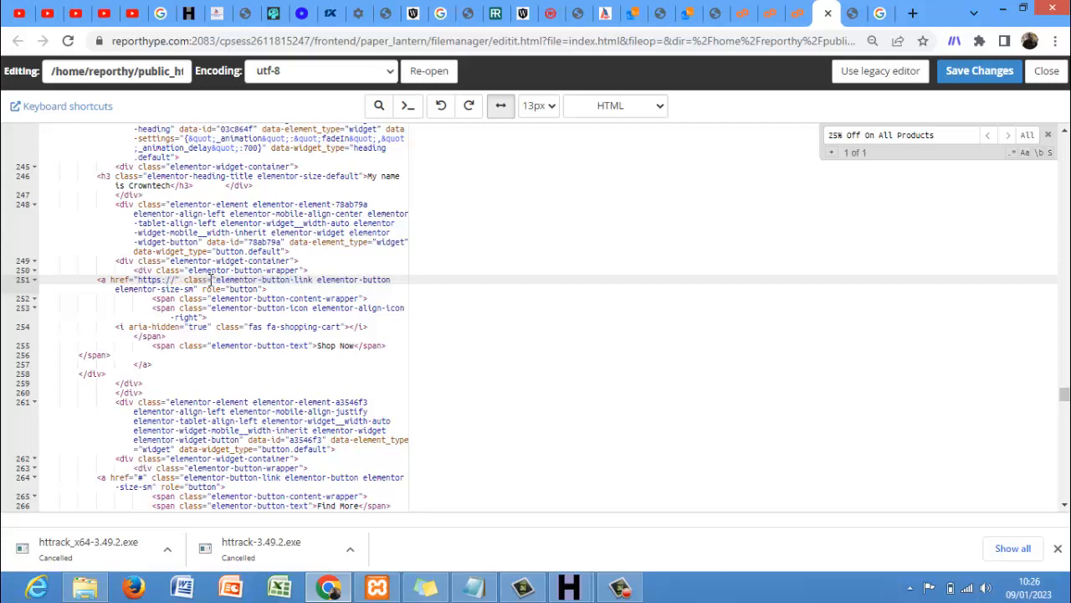
{"action": "type", "text": "report"}
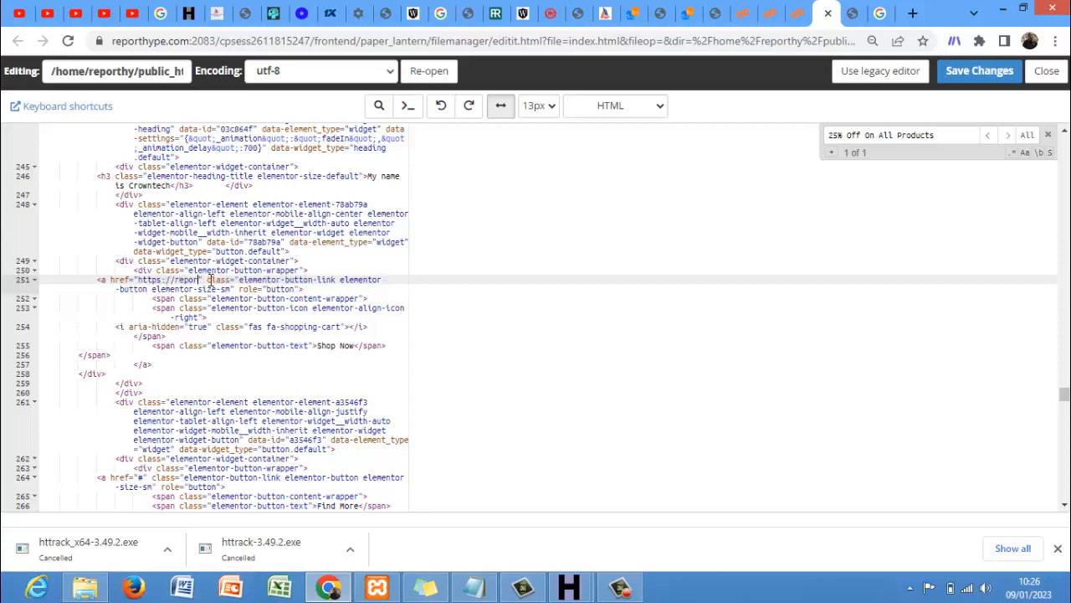
{"action": "type", "text": "hype.co"}
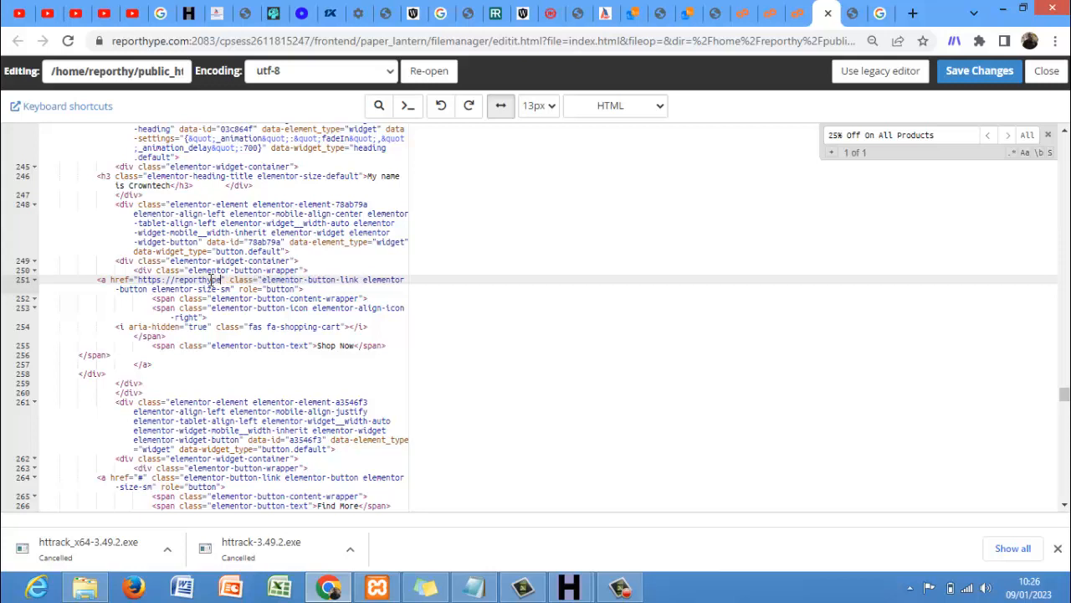
{"action": "type", "text": "m"}
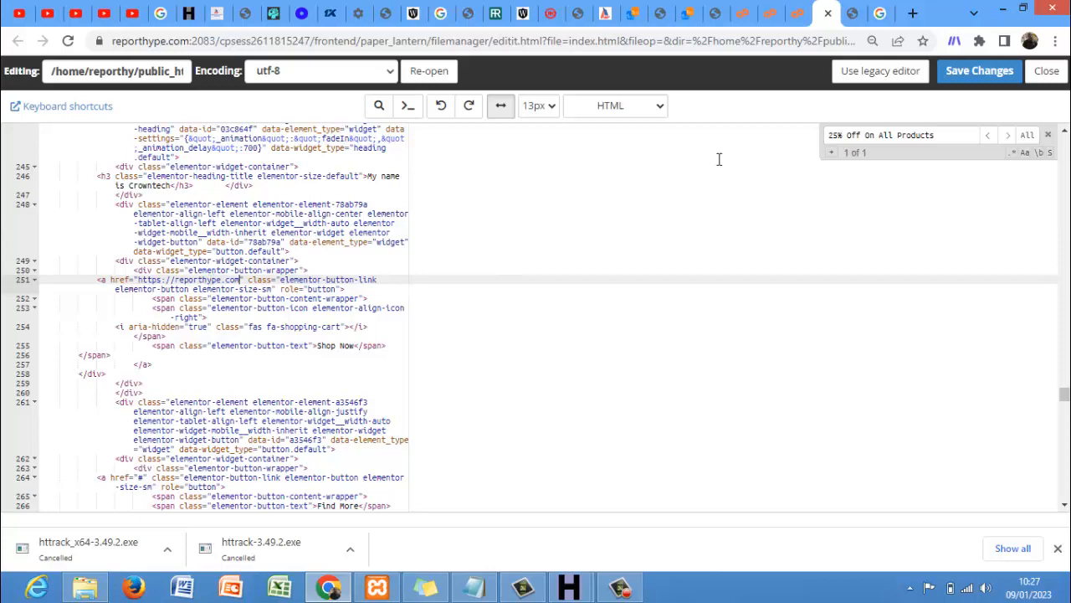
{"action": "left_click", "coordinate": [944, 84]}
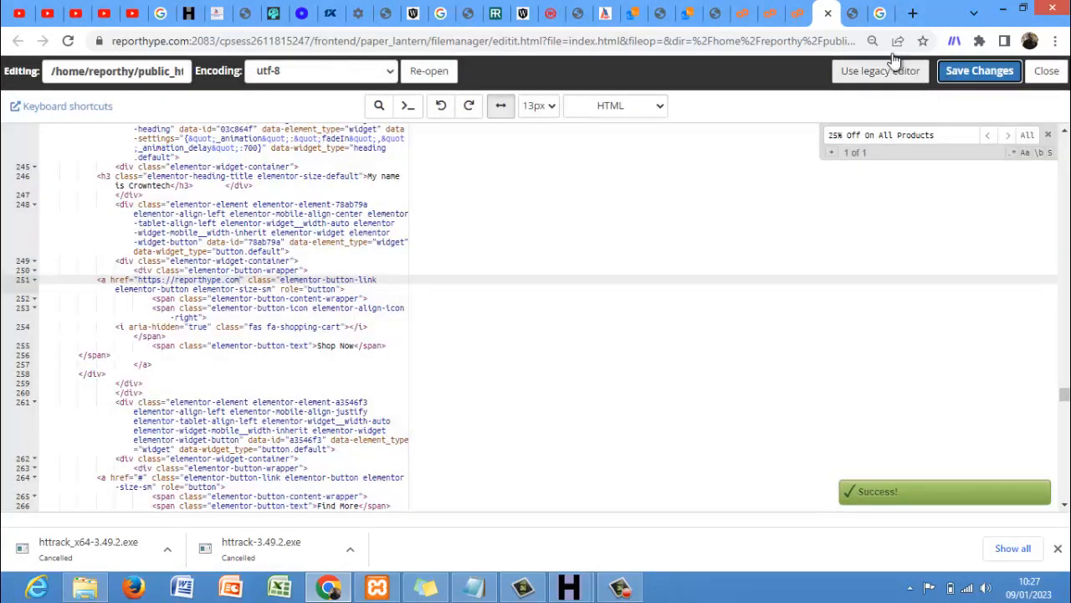
- Reload the live cloning page and confirm Shop Now opens the reporthype.com homepage
{"action": "left_click", "coordinate": [850, 17]}
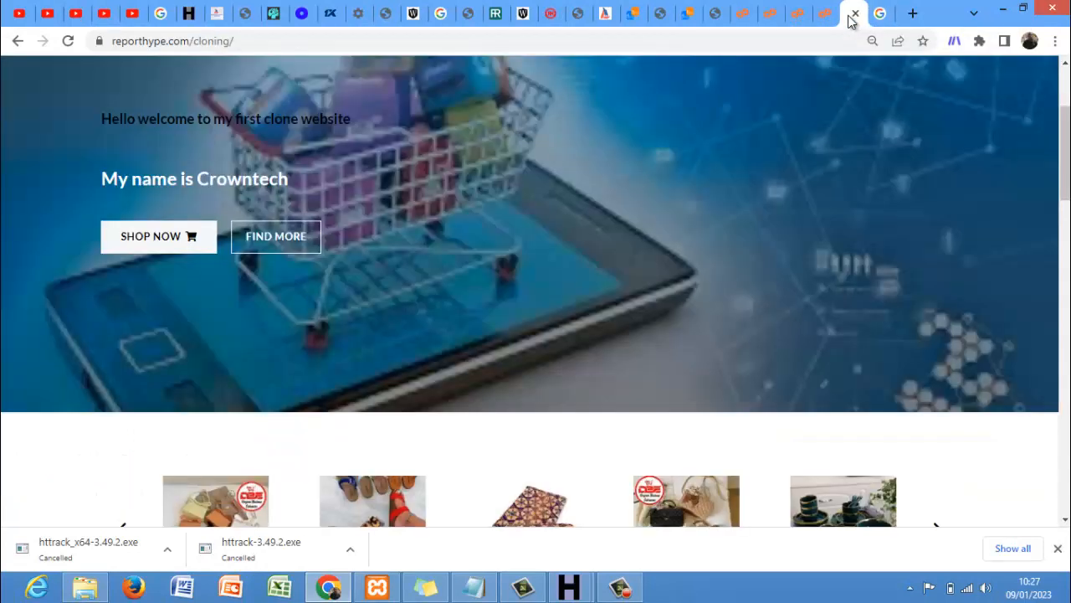
{"action": "key", "text": "F5"}
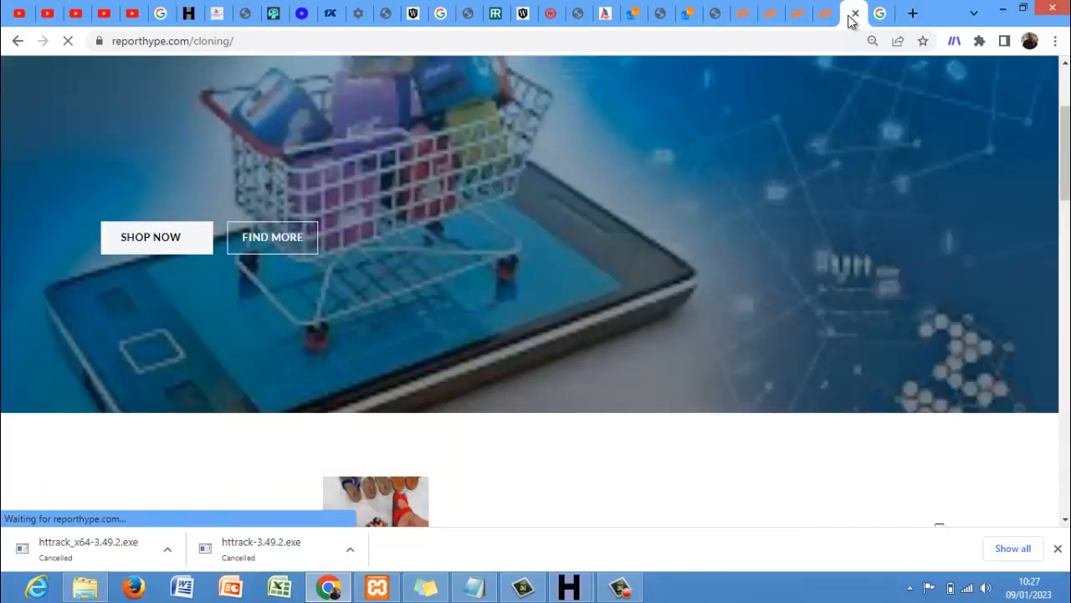
{"action": "left_click", "coordinate": [178, 241]}
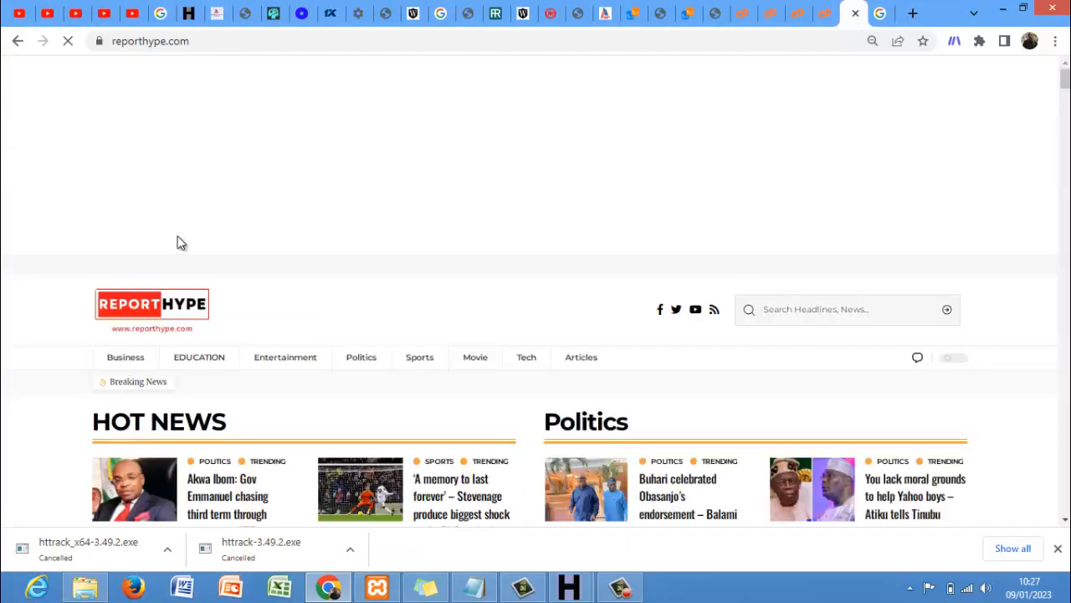